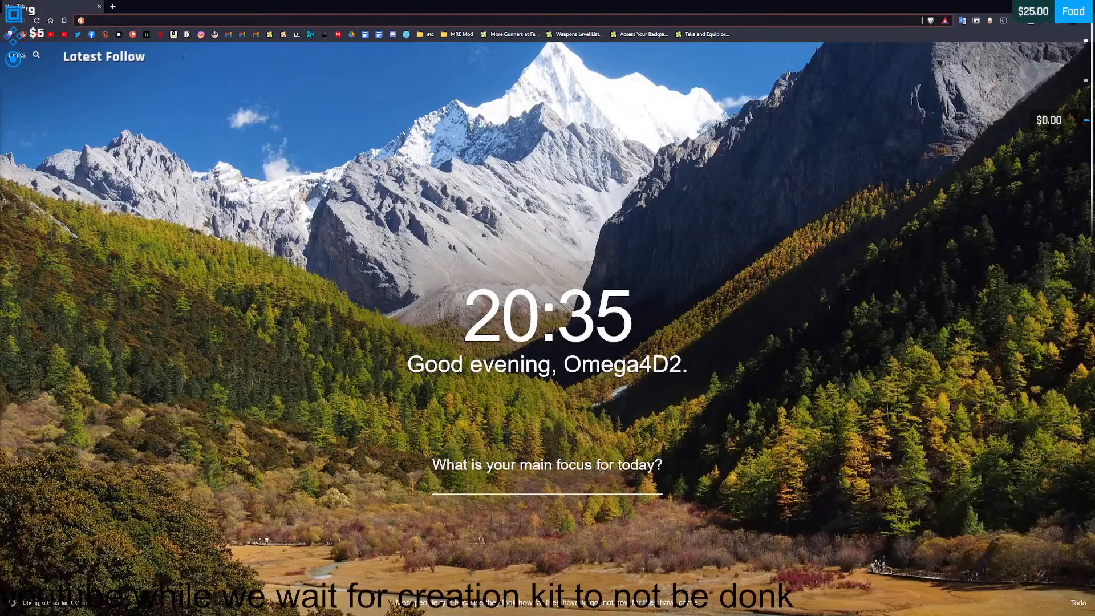
- Open YouTube and play the "Battlefield 2042 - Official Open Beta Trailer" video from the home feed
{"action": "left_click", "coordinate": [37, 35]}
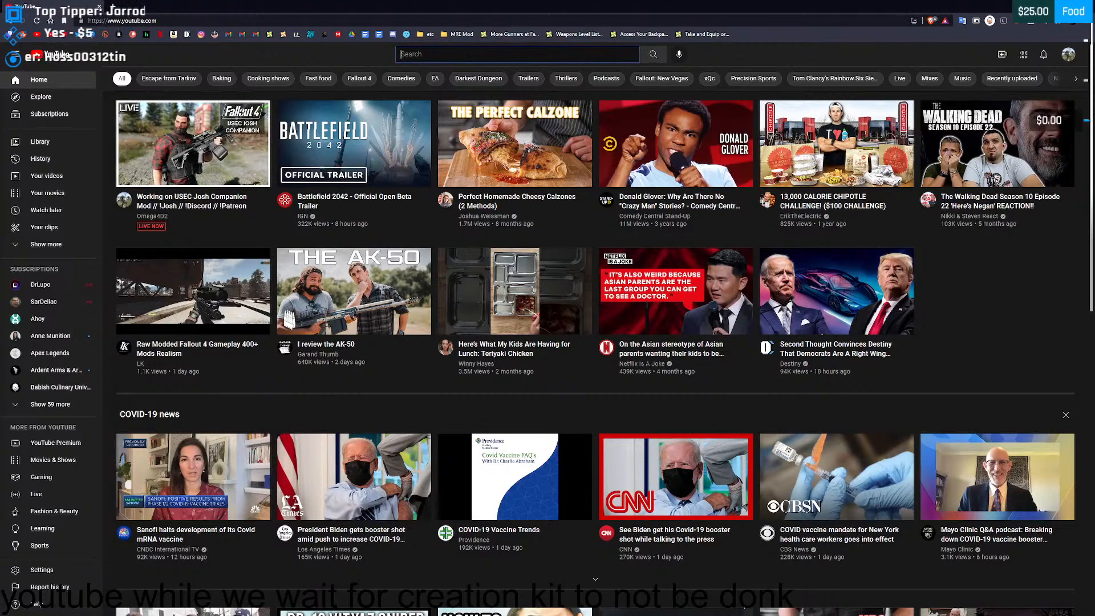
{"action": "mouse_move", "coordinate": [346, 155]}
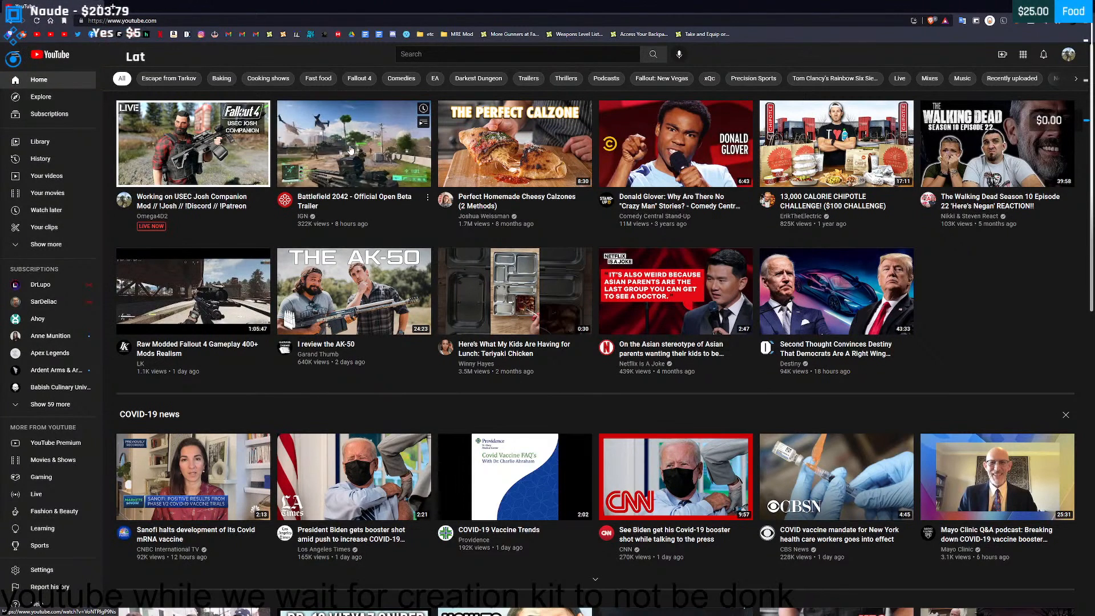
{"action": "left_click", "coordinate": [370, 152]}
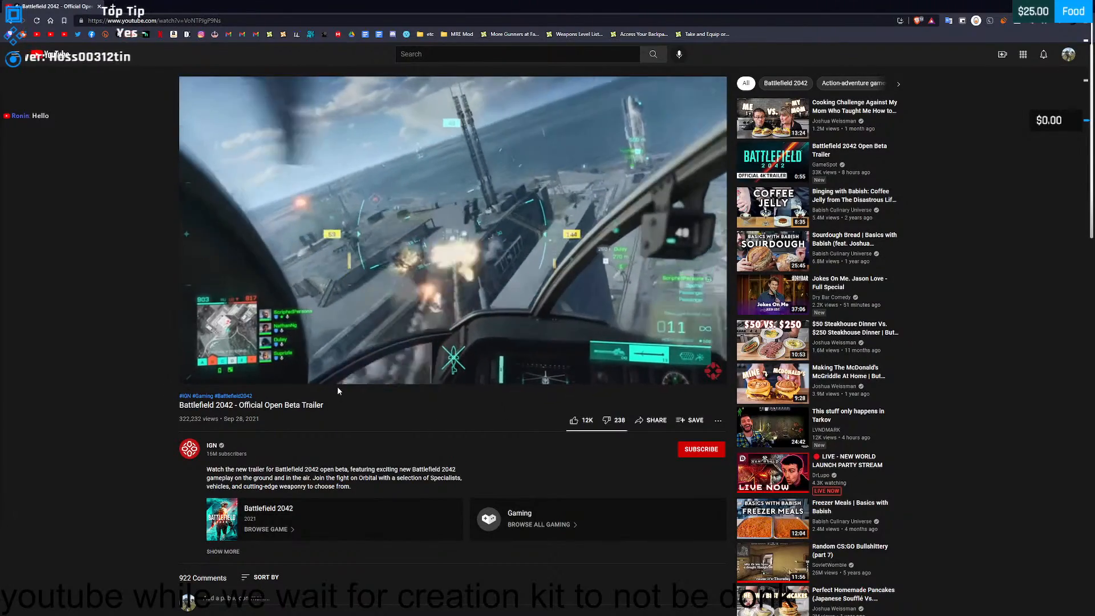
{"action": "right_click", "coordinate": [337, 386]}
{"action": "left_click", "coordinate": [313, 428]}
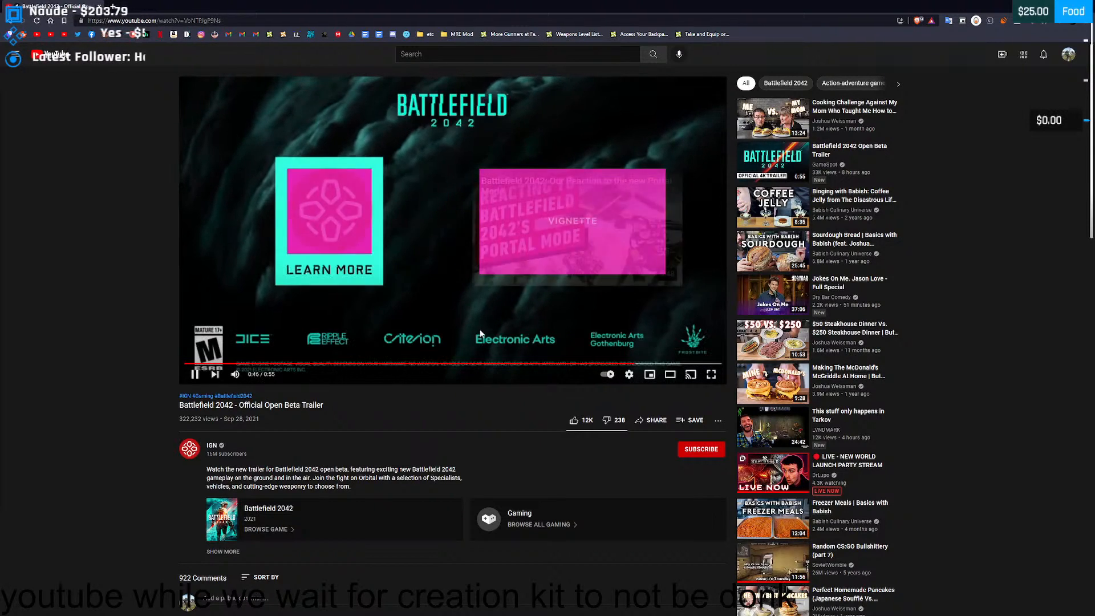
- Pause the trailer, read its expanded description, and close the browser
{"action": "left_click", "coordinate": [430, 311]}
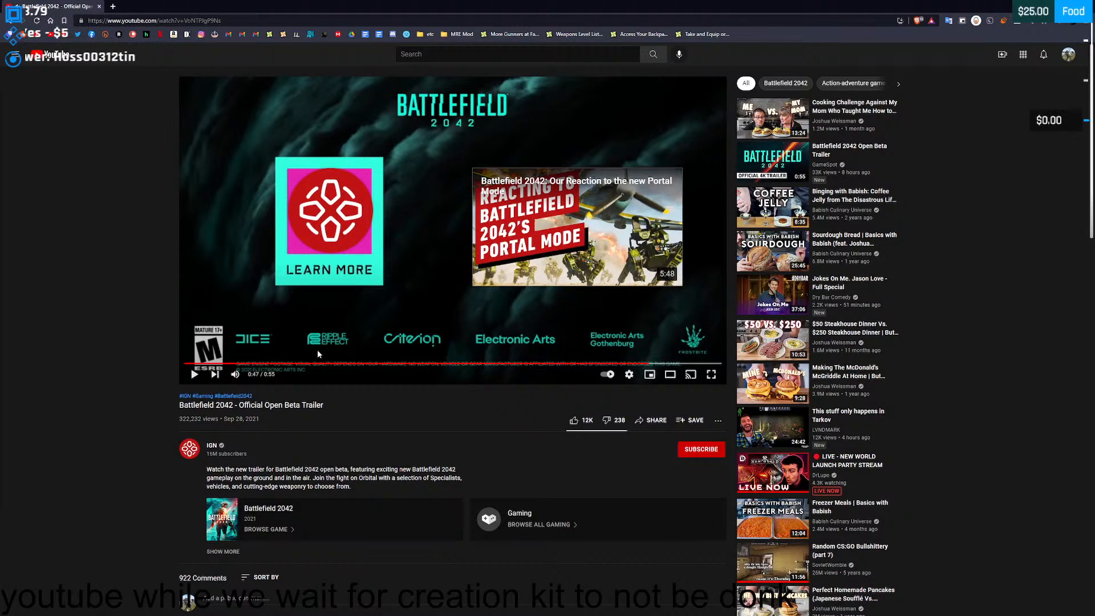
{"action": "left_click", "coordinate": [221, 552]}
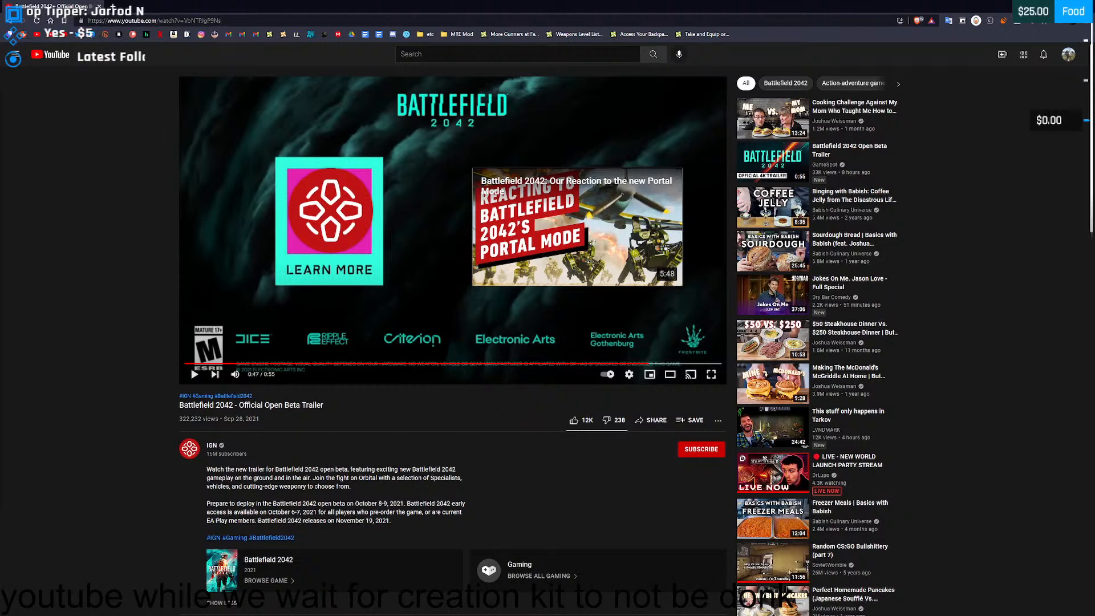
{"action": "mouse_move", "coordinate": [390, 521]}
{"action": "left_mouse_down"}
{"action": "mouse_move", "coordinate": [208, 505]}
{"action": "mouse_move", "coordinate": [380, 521]}
{"action": "left_mouse_up"}
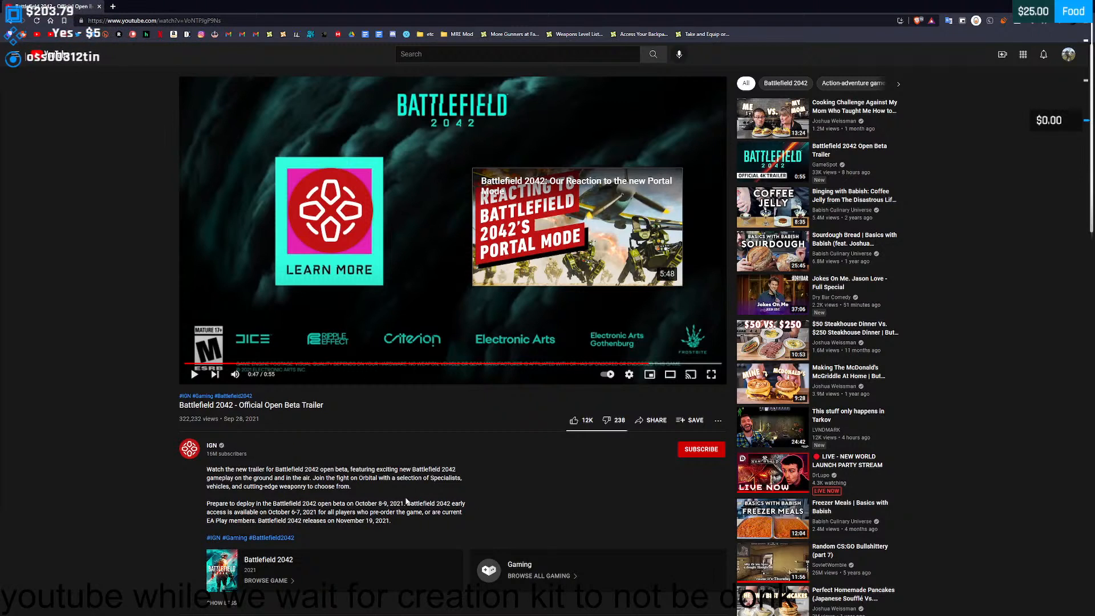
{"action": "scroll", "coordinate": [725, 380], "scroll_direction": "down", "scroll_amount": 2}
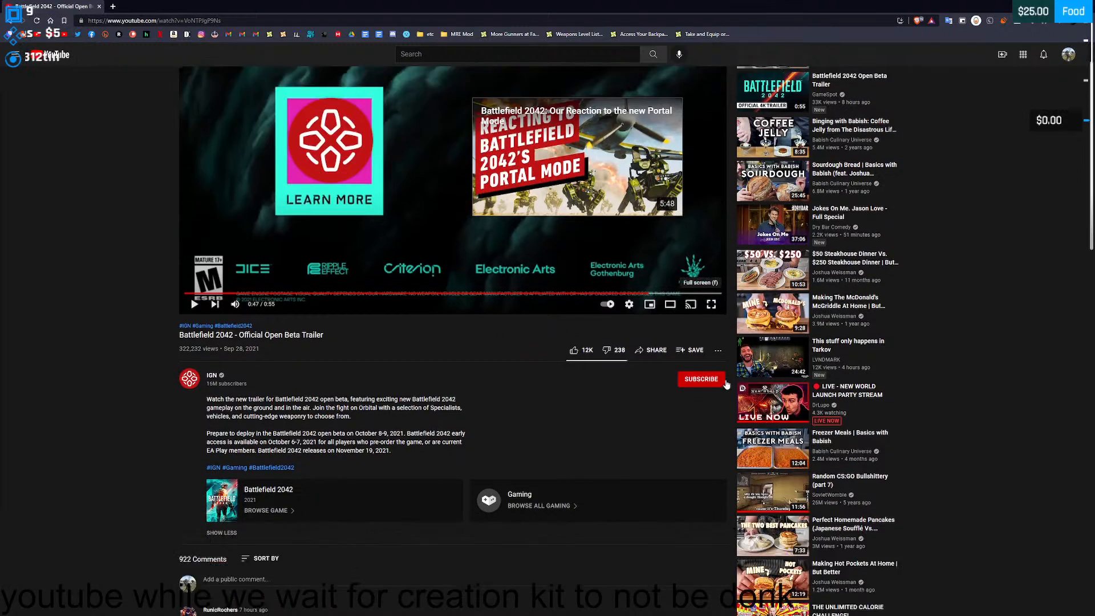
{"action": "scroll", "coordinate": [725, 380], "scroll_direction": "up", "scroll_amount": 2}
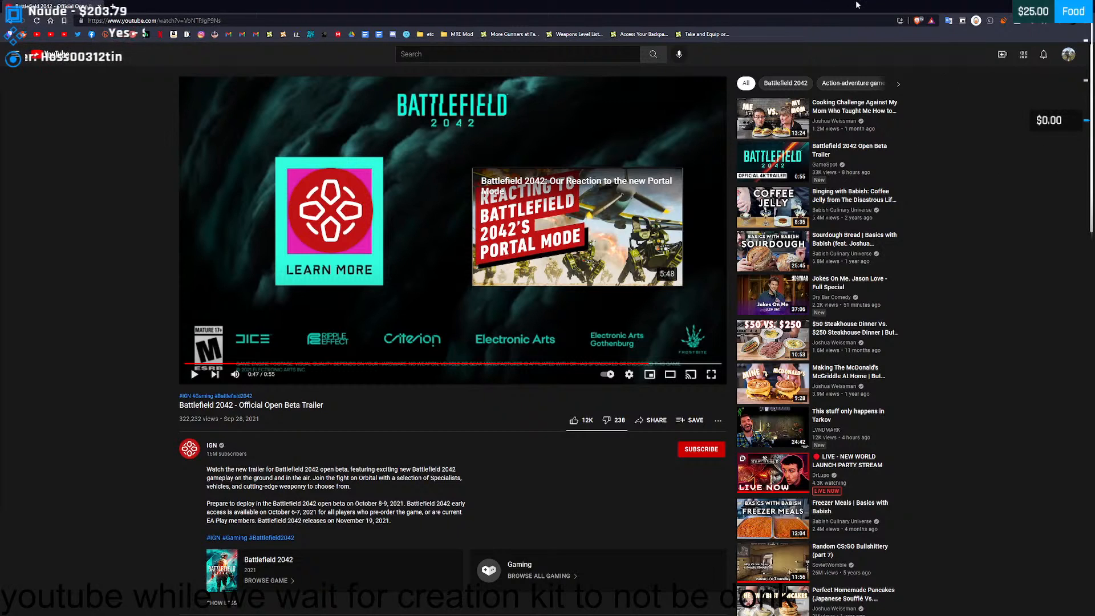
{"action": "double_click", "coordinate": [823, 4]}
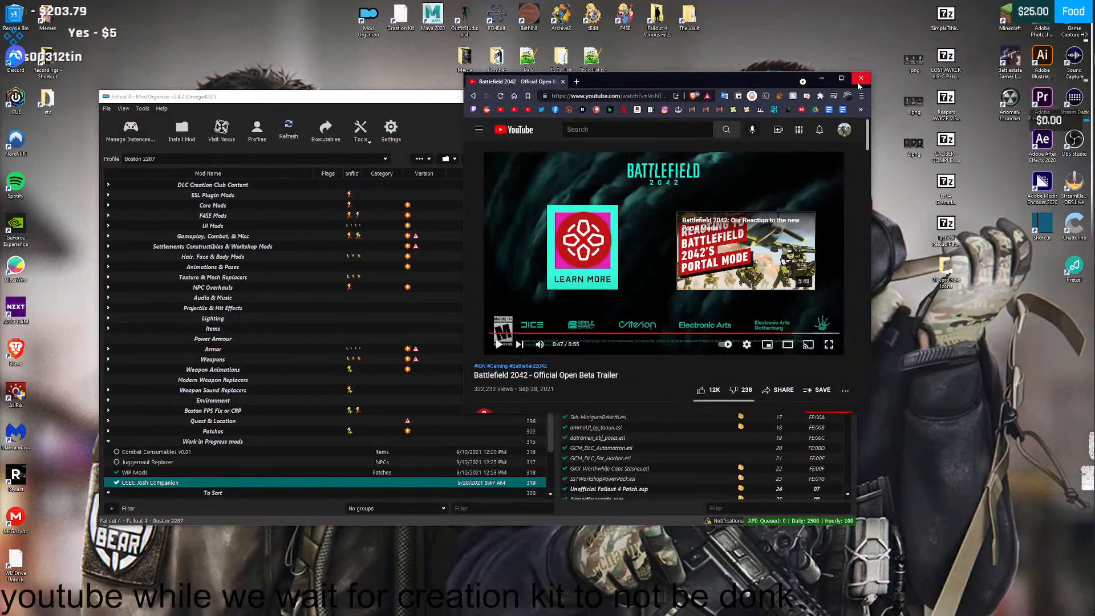
{"action": "left_click", "coordinate": [859, 79]}
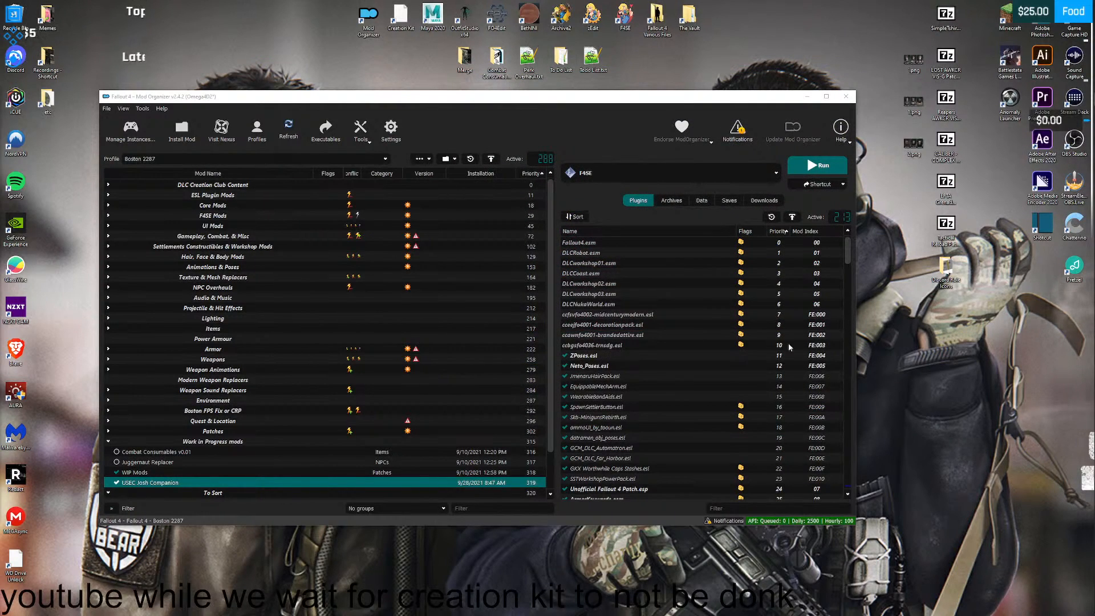
- Reopen YouTube in a new browser window and bring up the Fallout 4 Creation Kit tutorial channel
{"action": "mouse_move", "coordinate": [1093, 308]}
{"action": "left_click", "coordinate": [1081, 60]}
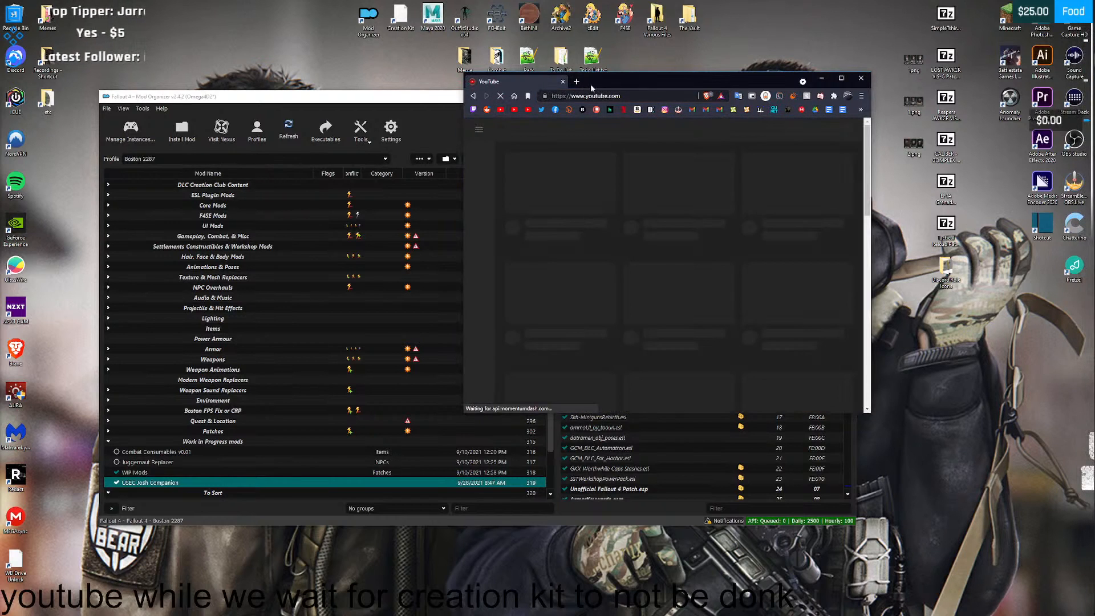
{"action": "left_click_drag", "start_coordinate": [594, 85], "coordinate": [444, 615]}
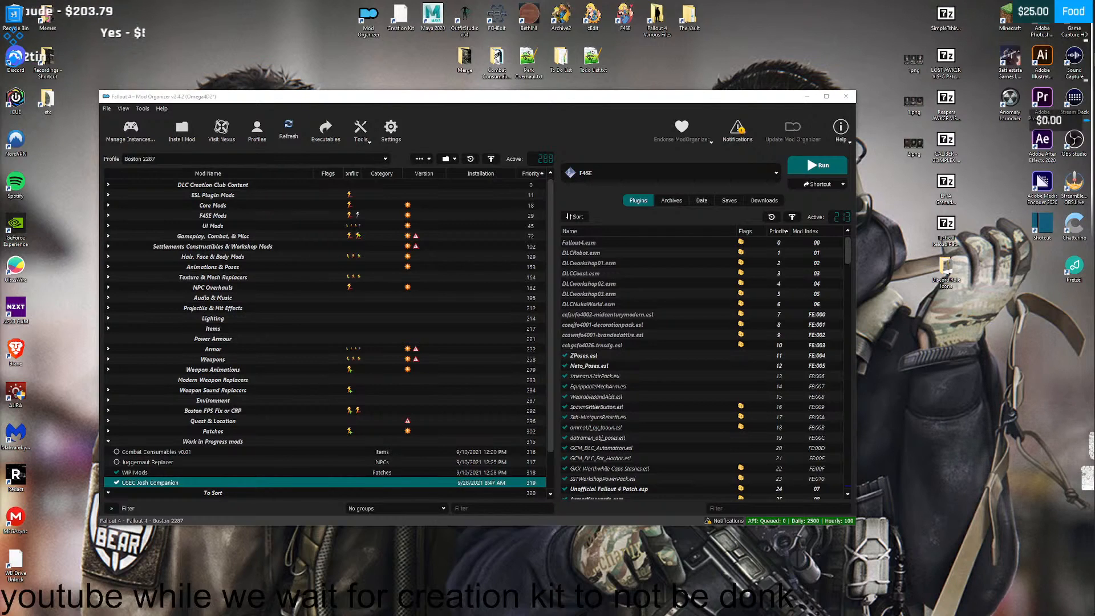
{"action": "left_click_drag", "start_coordinate": [1094, 85], "coordinate": [530, 0]}
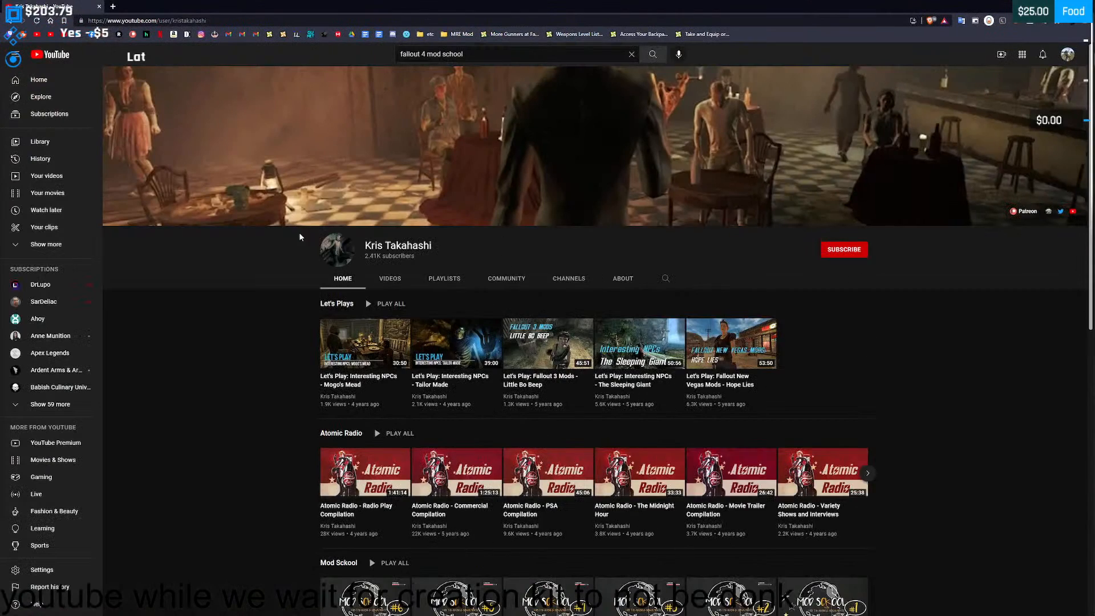
- Browse the channel's uploaded videos and open "Creation Kit Mod Sckool - EP02: Basic NPC Dialogue"
{"action": "left_click", "coordinate": [390, 278]}
{"action": "scroll", "coordinate": [416, 260], "scroll_direction": "down", "scroll_amount": 5}
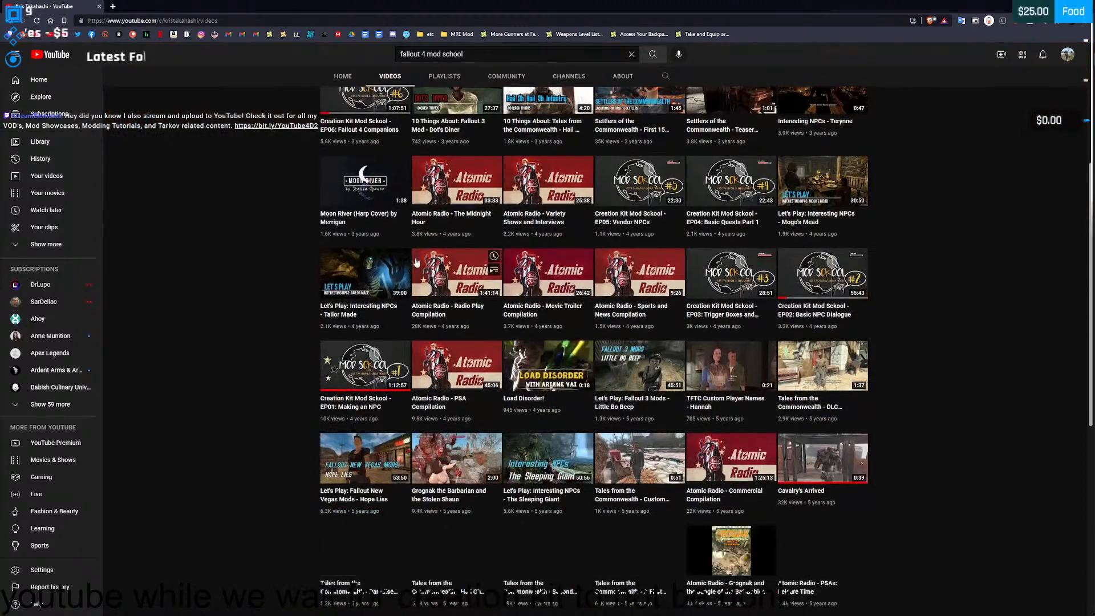
{"action": "scroll", "coordinate": [665, 236], "scroll_direction": "down", "scroll_amount": 2}
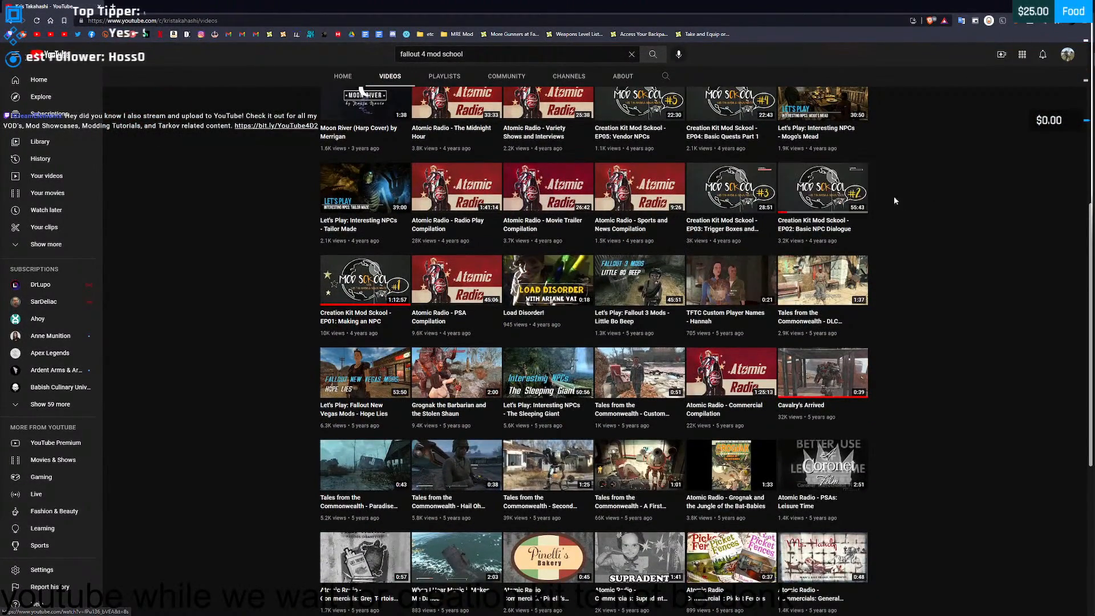
{"action": "left_click", "coordinate": [816, 193]}
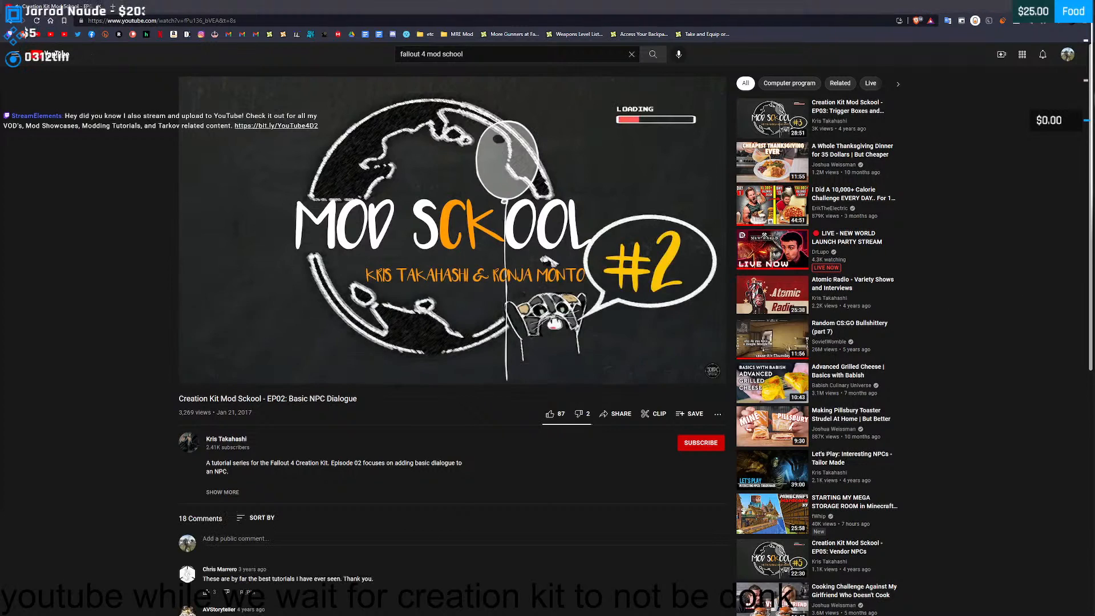
- Start the EP02 tutorial playing with its volume raised and move the browser window to the other monitor
{"action": "left_click", "coordinate": [585, 183]}
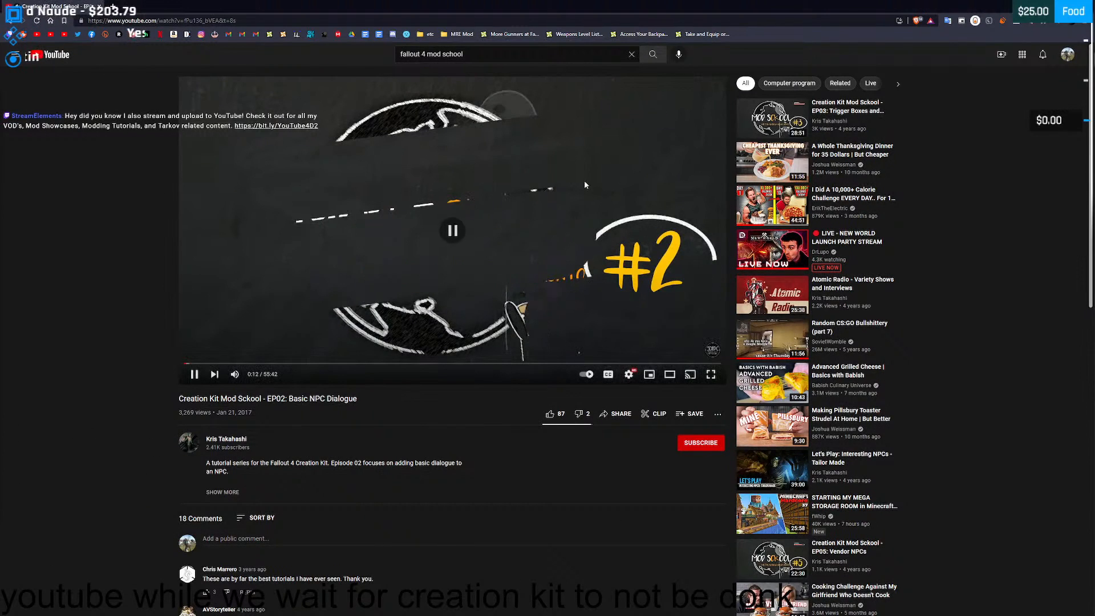
{"action": "left_click", "coordinate": [510, 188]}
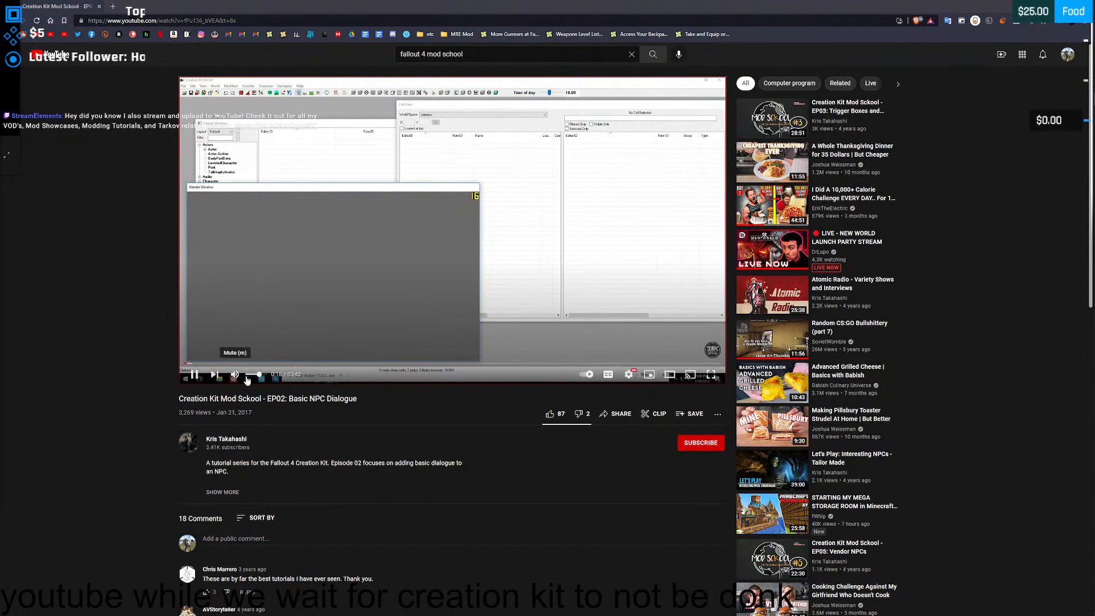
{"action": "left_click_drag", "start_coordinate": [247, 380], "coordinate": [279, 378]}
{"action": "left_click_drag", "start_coordinate": [650, 6], "coordinate": [1094, 234]}
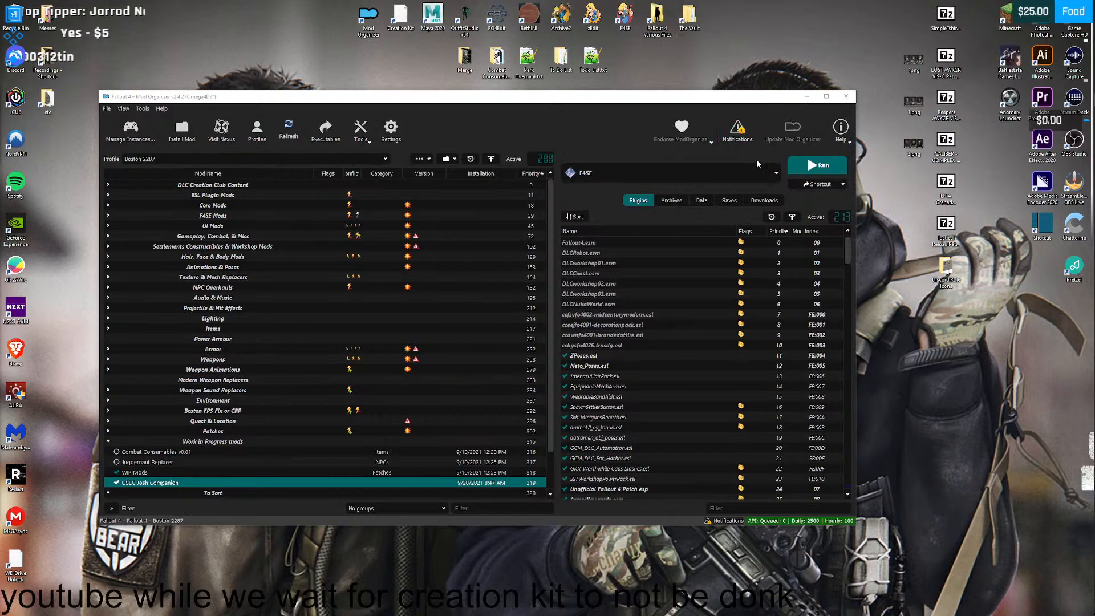
- Choose Creation Kit as the executable in Mod Organizer and run it
{"action": "left_click", "coordinate": [741, 173]}
{"action": "left_click", "coordinate": [685, 296]}
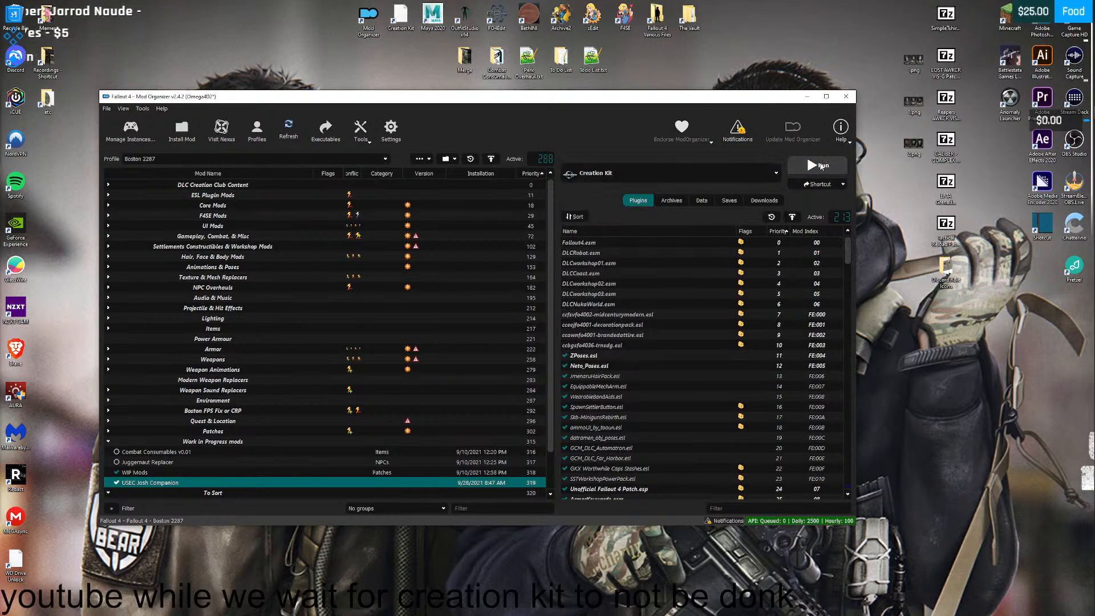
{"action": "left_click", "coordinate": [822, 165]}
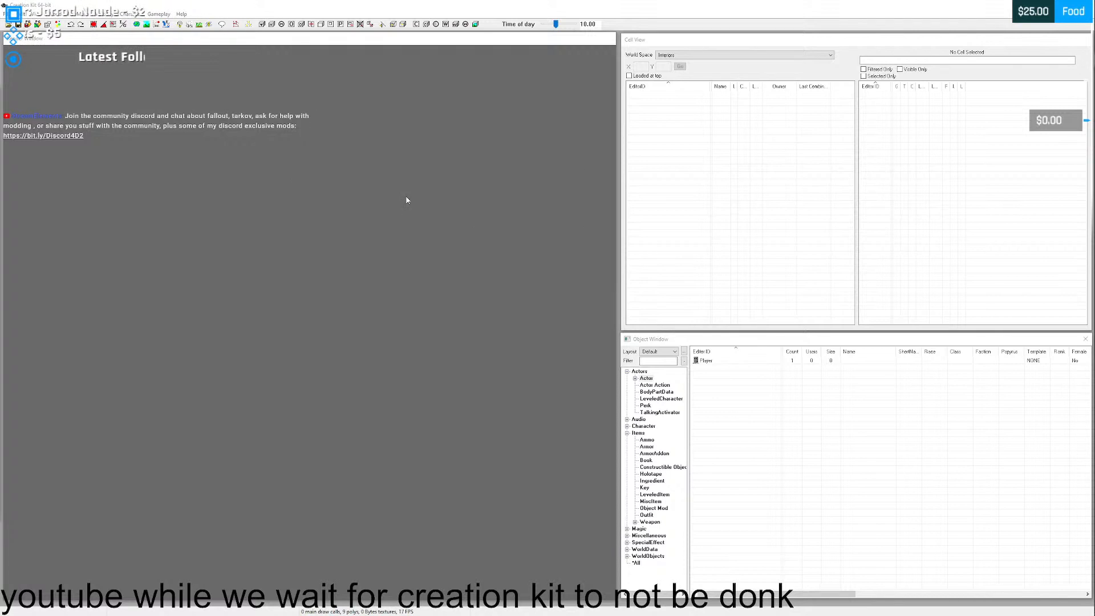
- Try to load USECJosh.esp as the active file in the Creation Kit and dismiss the load warning
{"action": "left_click", "coordinate": [9, 25]}
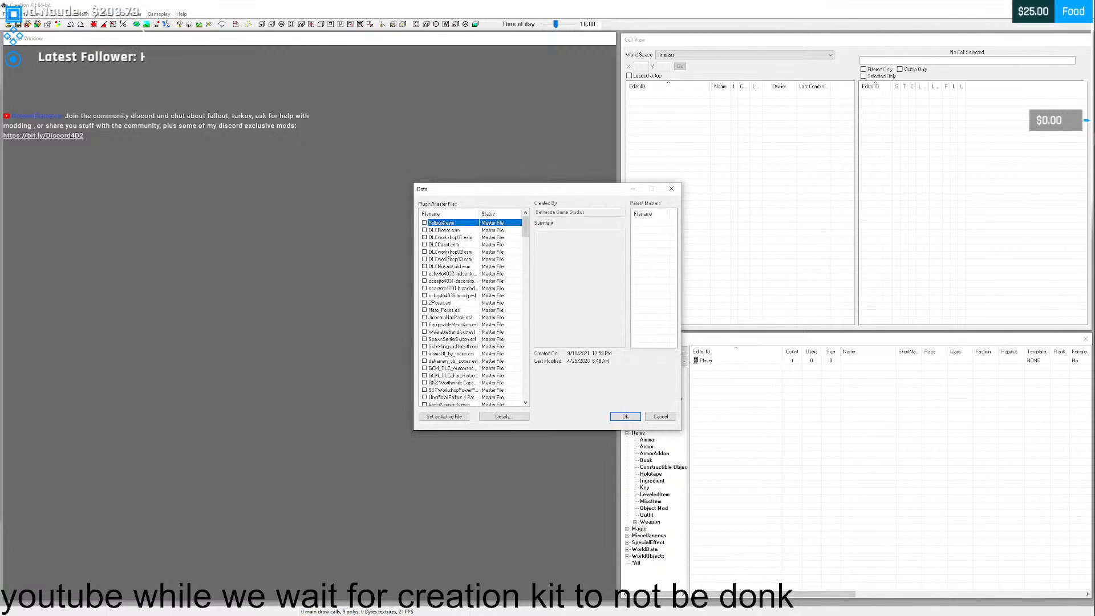
{"action": "left_click_drag", "start_coordinate": [525, 226], "coordinate": [516, 414]}
{"action": "left_click", "coordinate": [426, 390]}
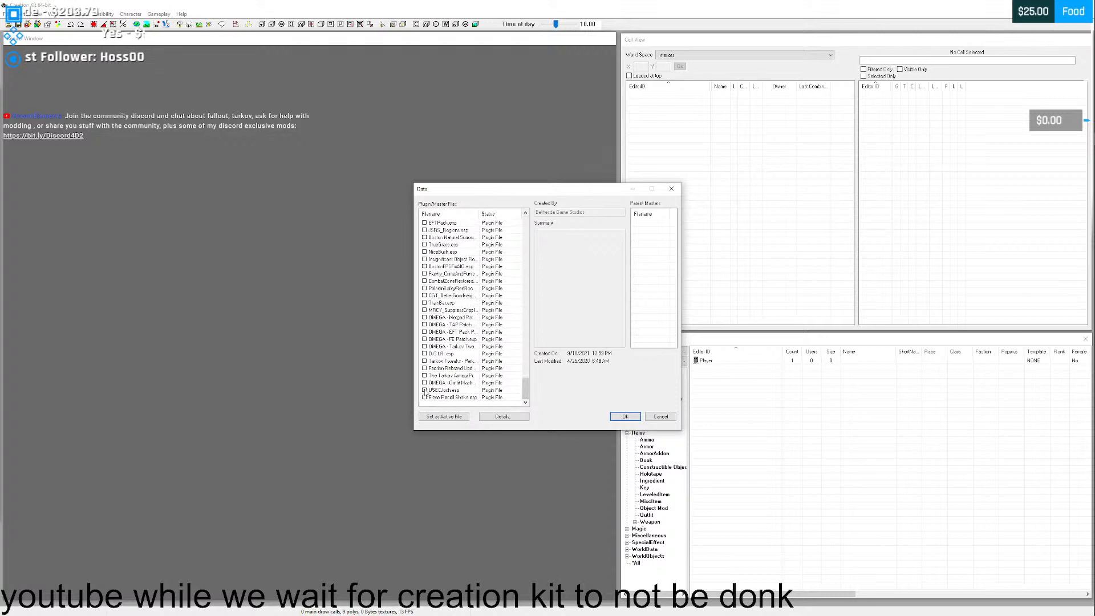
{"action": "left_click", "coordinate": [444, 416]}
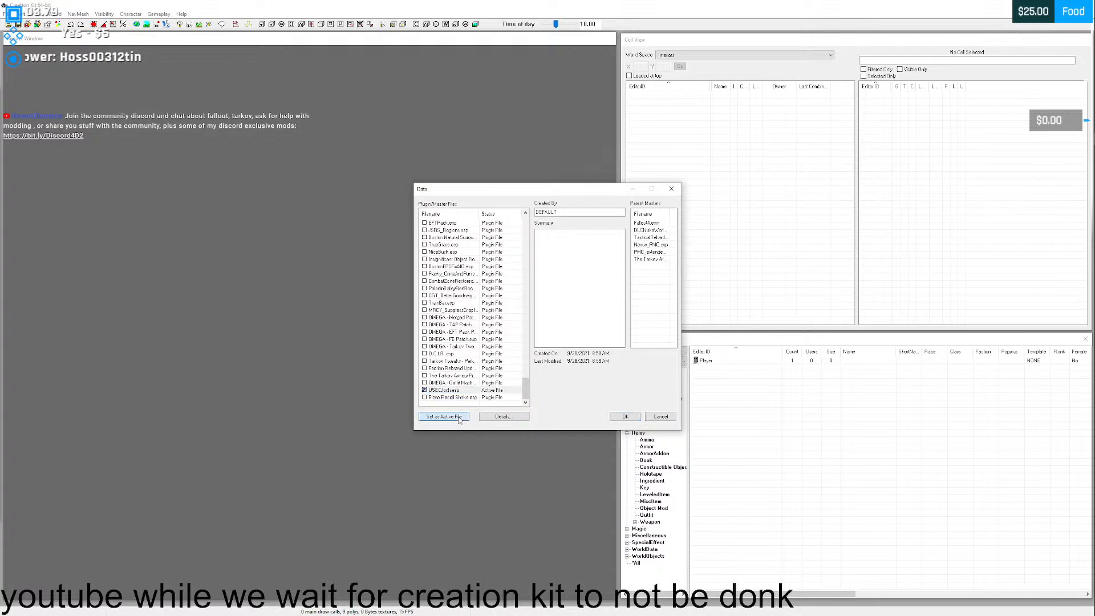
{"action": "left_click", "coordinate": [626, 417]}
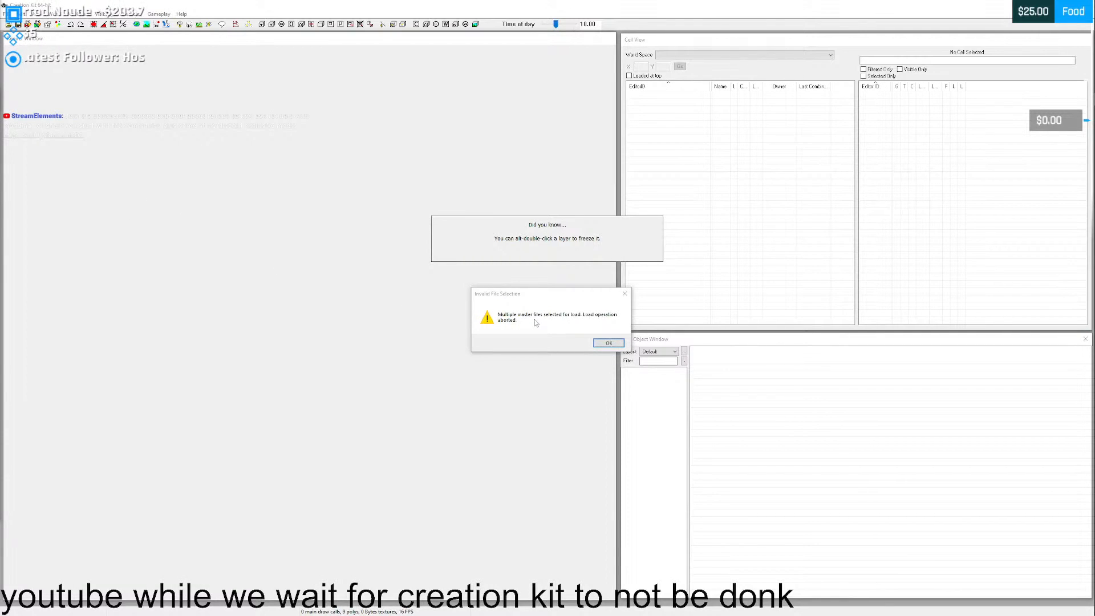
{"action": "left_click", "coordinate": [610, 343]}
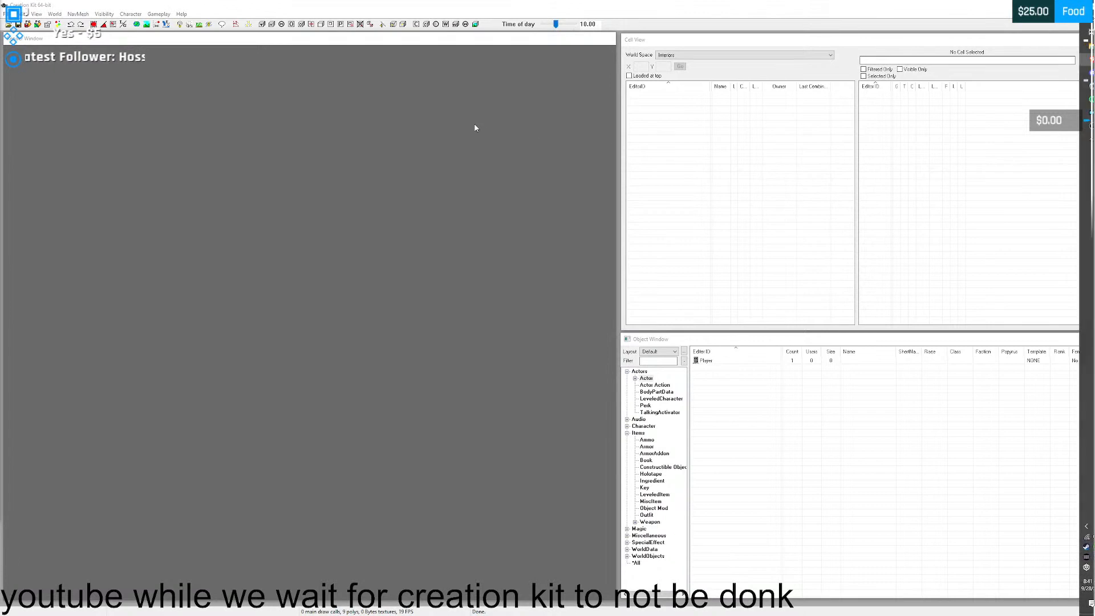
- Open CreationKit.ini from the Fallout 4 folder in Notepad++ and move the editor window aside
{"action": "left_click_drag", "start_coordinate": [0, 67], "coordinate": [656, 132]}
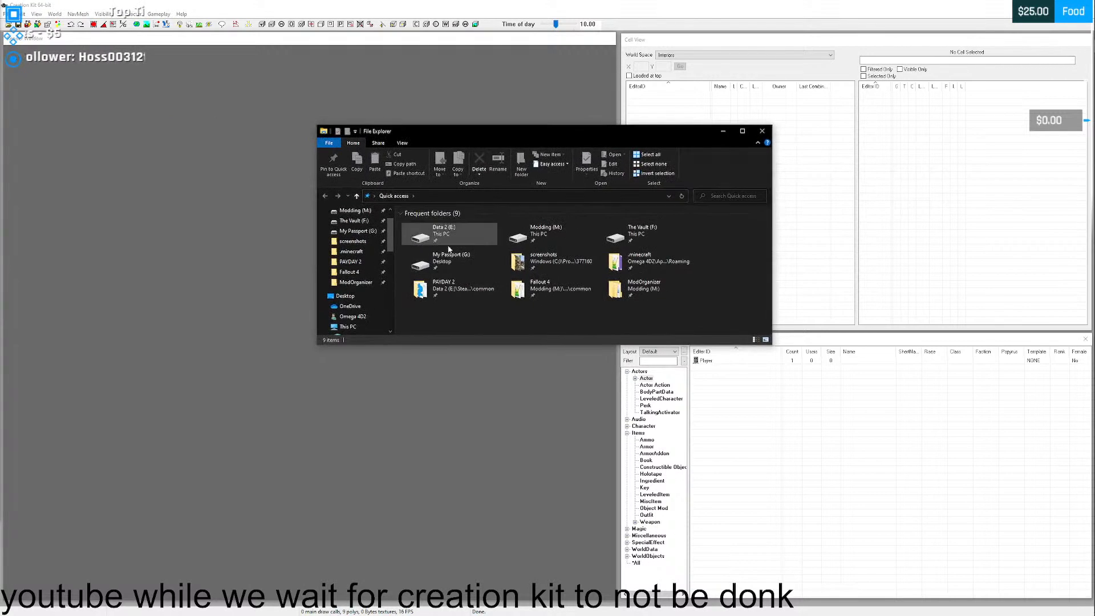
{"action": "left_click", "coordinate": [349, 272]}
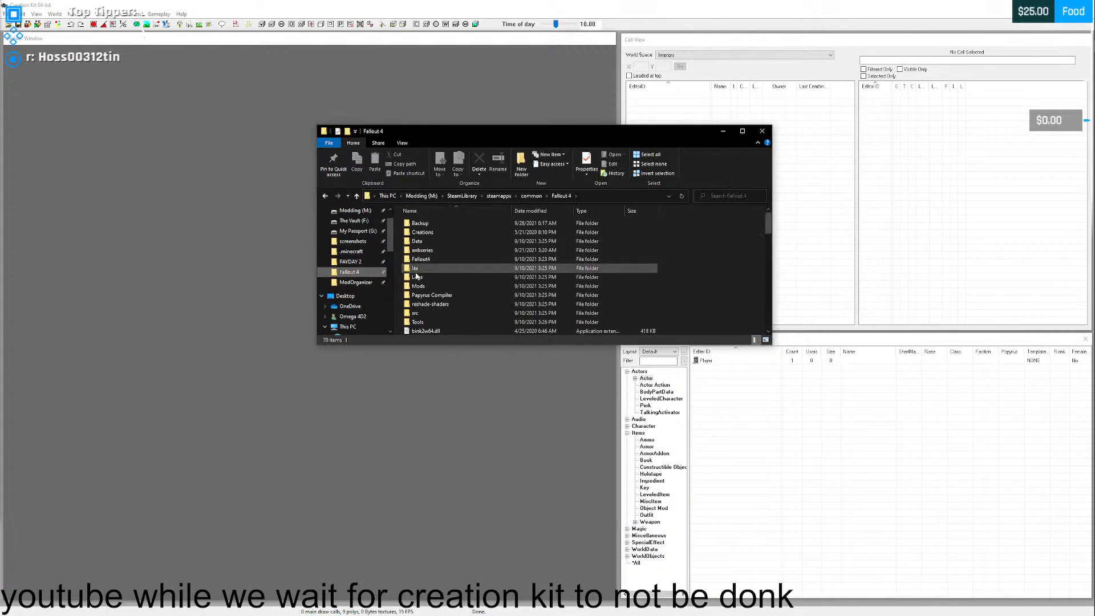
{"action": "scroll", "coordinate": [620, 227], "scroll_direction": "down", "scroll_amount": 2}
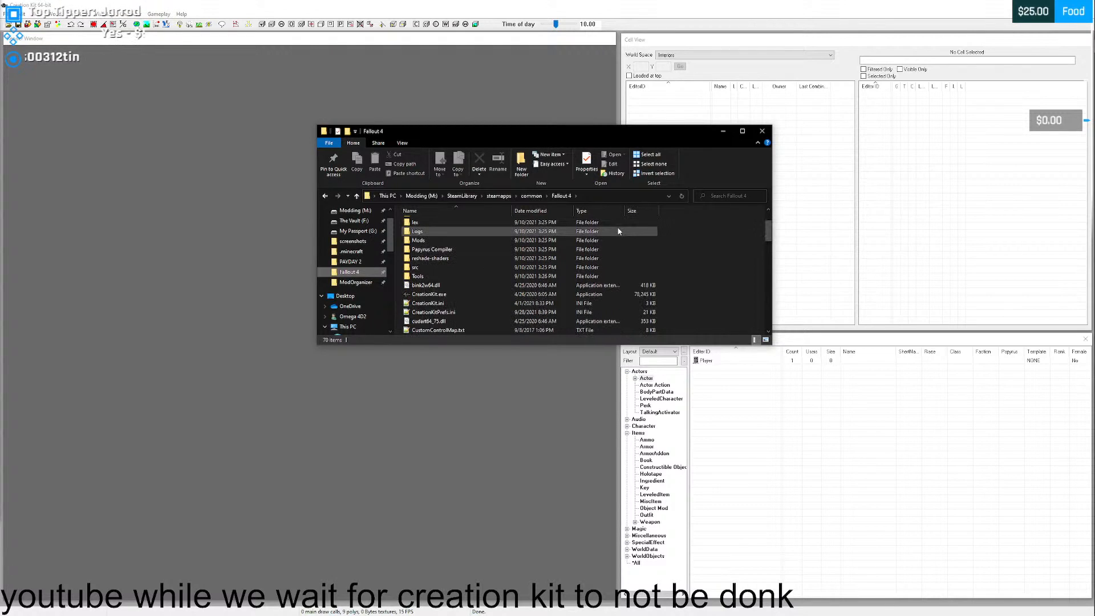
{"action": "scroll", "coordinate": [618, 228], "scroll_direction": "down", "scroll_amount": 1}
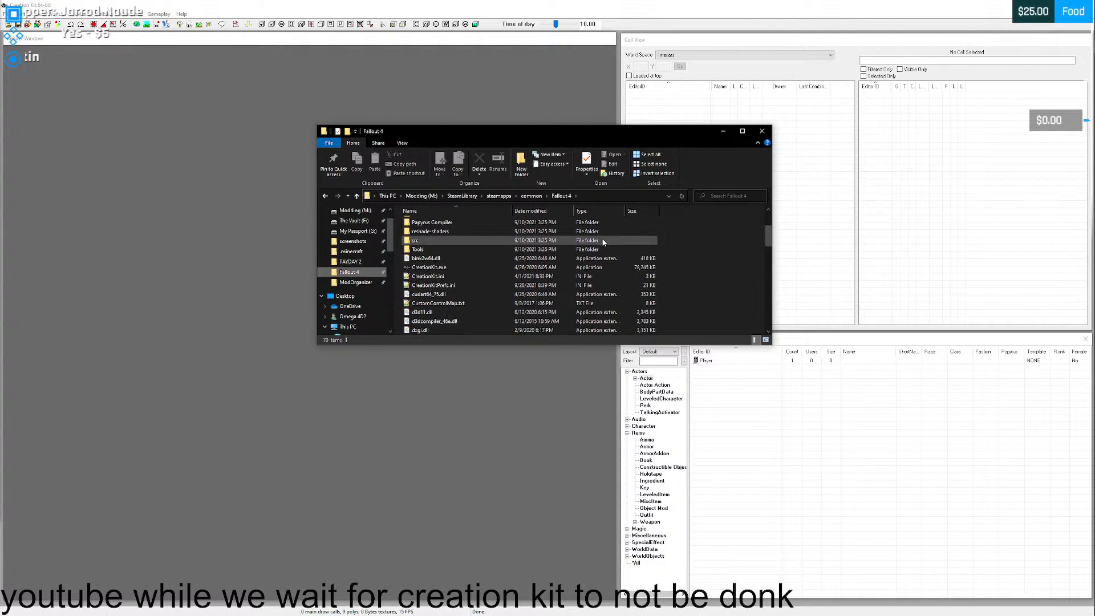
{"action": "double_click", "coordinate": [451, 276]}
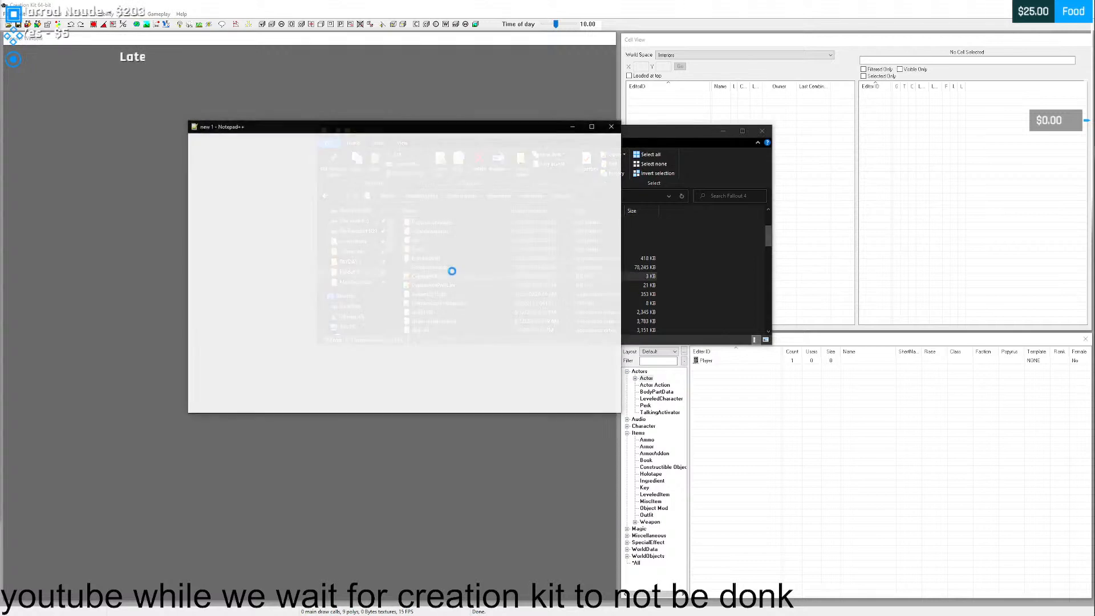
{"action": "left_click_drag", "start_coordinate": [405, 125], "coordinate": [686, 163]}
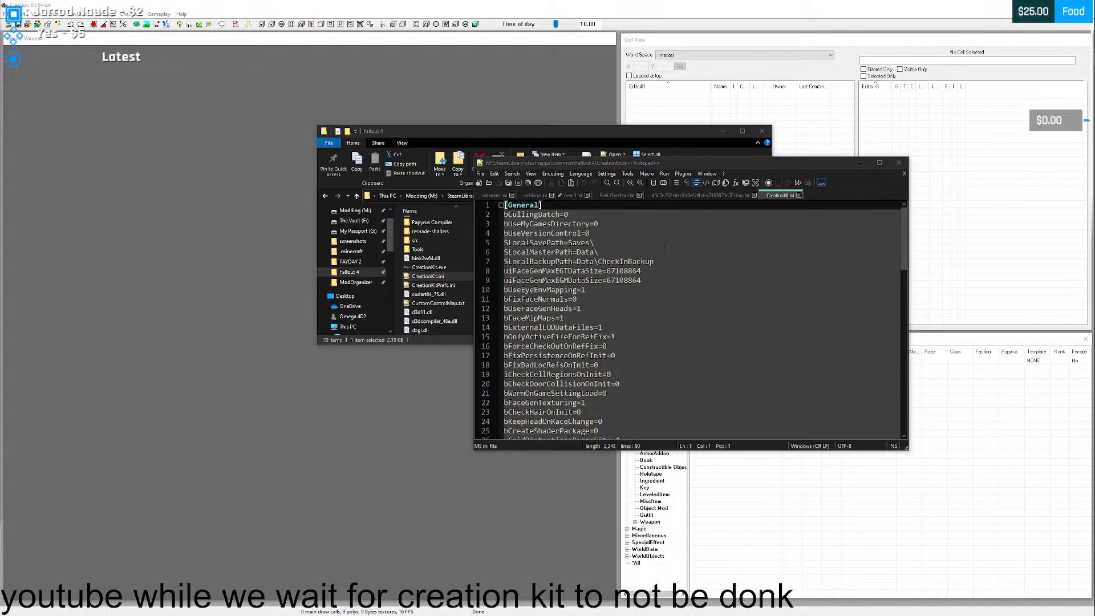
- Add the line bAllowMultipleMasterLoads=1 directly below [General] in CreationKit.ini and close the unneeded temporary text document
{"action": "left_click", "coordinate": [557, 206]}
{"action": "key", "text": "Return"}
{"action": "type", "text": "bAllowMultipleMasterLoads=1"}
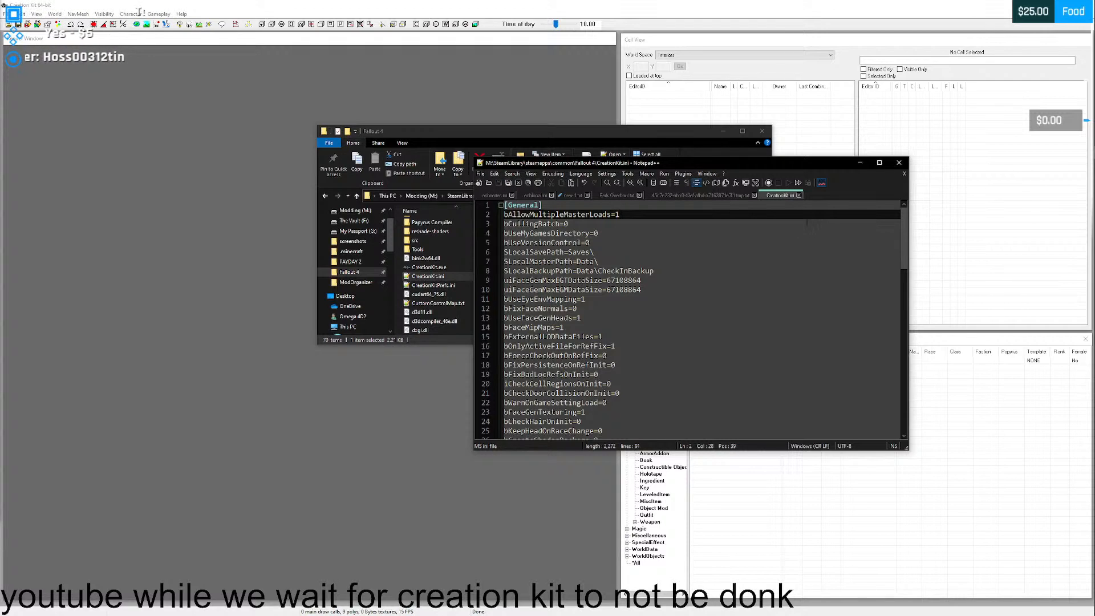
{"action": "left_click", "coordinate": [700, 196]}
{"action": "left_click", "coordinate": [755, 196]}
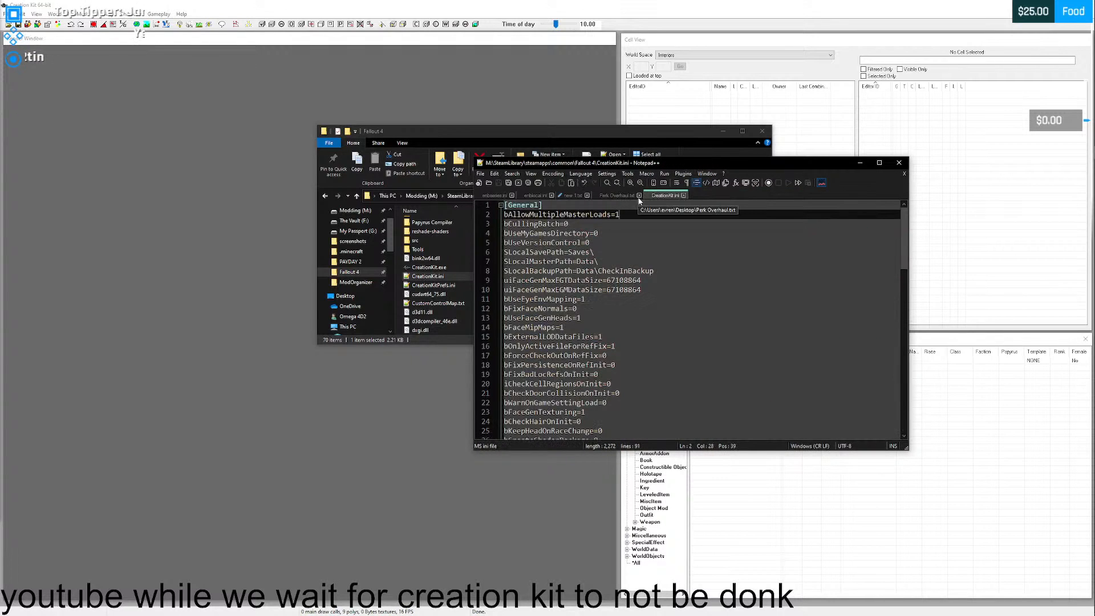
- Close all remaining documents in Notepad++, including CreationKit.ini, and close the editor and the Fallout 4 folder window
{"action": "left_click", "coordinate": [639, 195]}
{"action": "left_click", "coordinate": [577, 195]}
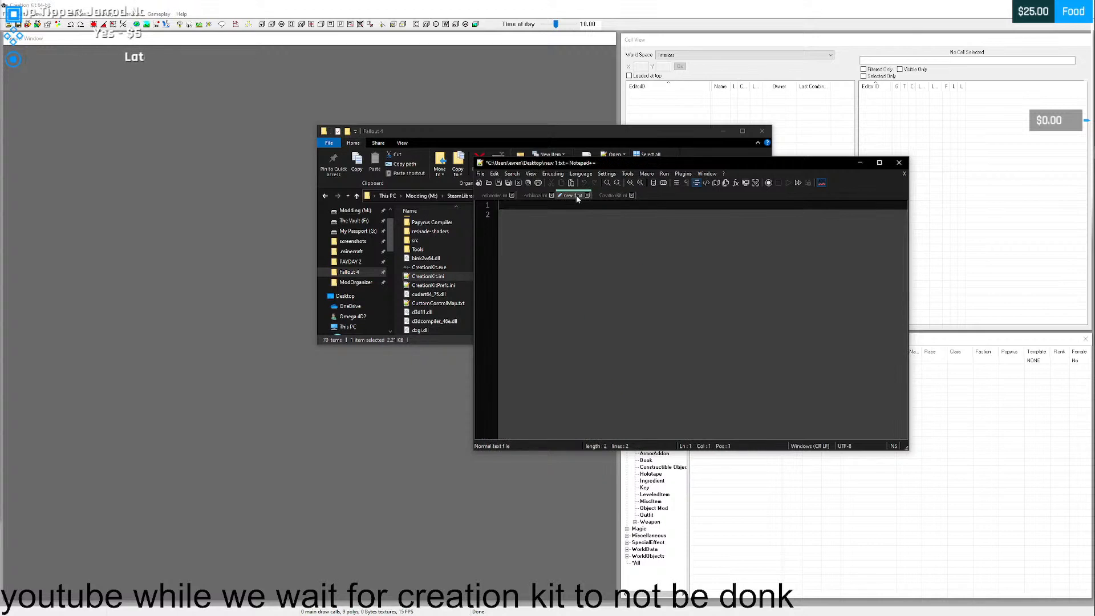
{"action": "left_click", "coordinate": [587, 195]}
{"action": "left_click", "coordinate": [560, 341]}
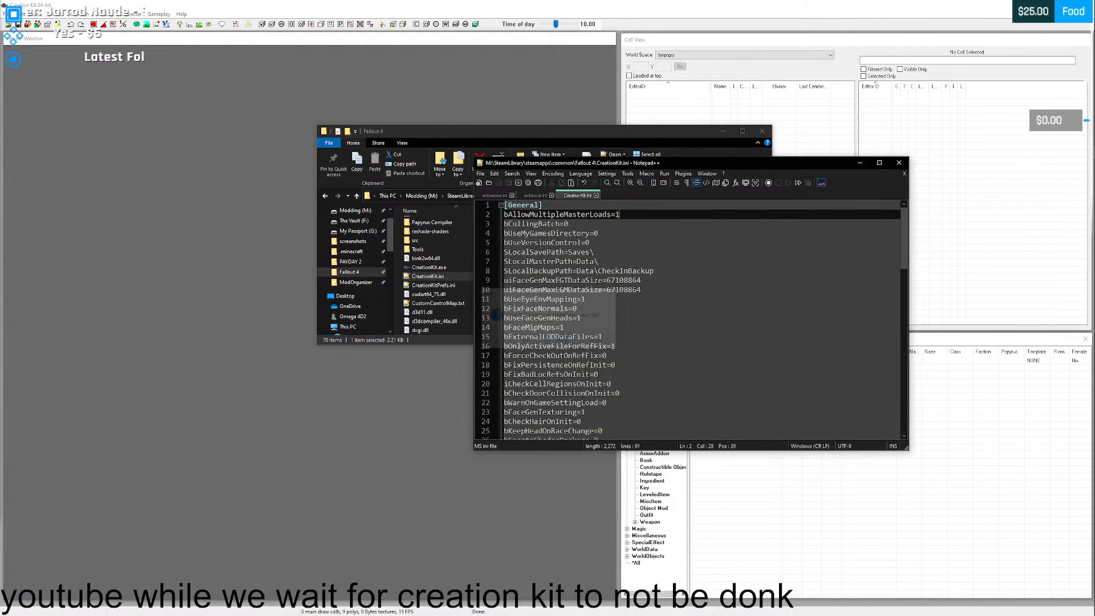
{"action": "left_click", "coordinate": [543, 195]}
{"action": "left_click", "coordinate": [551, 196]}
{"action": "left_click", "coordinate": [513, 196]}
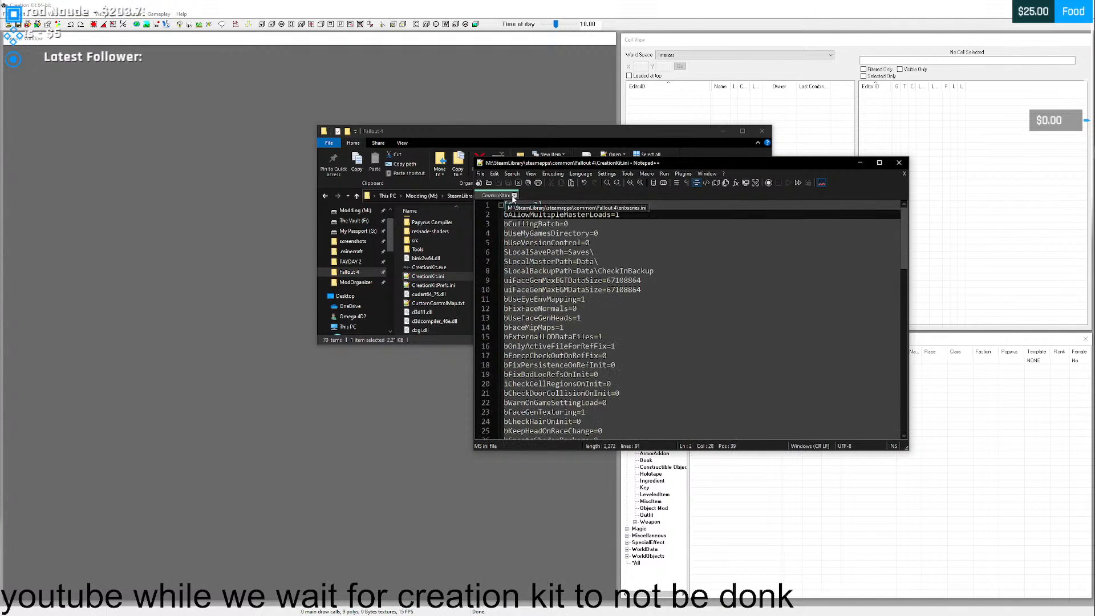
{"action": "left_click", "coordinate": [513, 196]}
{"action": "left_click", "coordinate": [899, 162]}
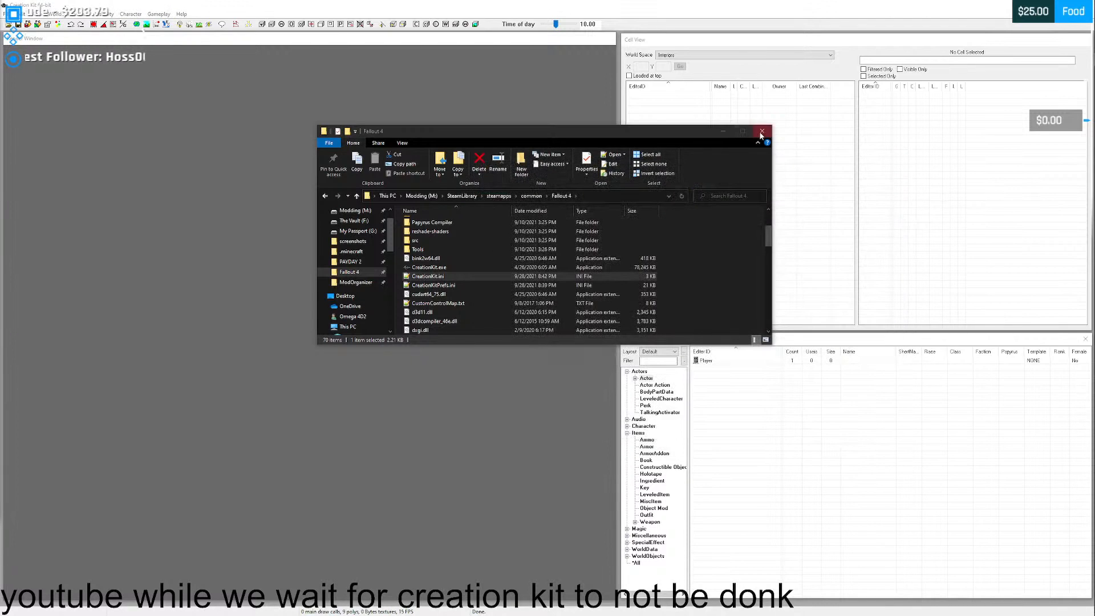
- Close the Creation Kit and run it again from Mod Organizer, keeping the Cell View window above the Object Window
{"action": "left_click", "coordinate": [187, 78]}
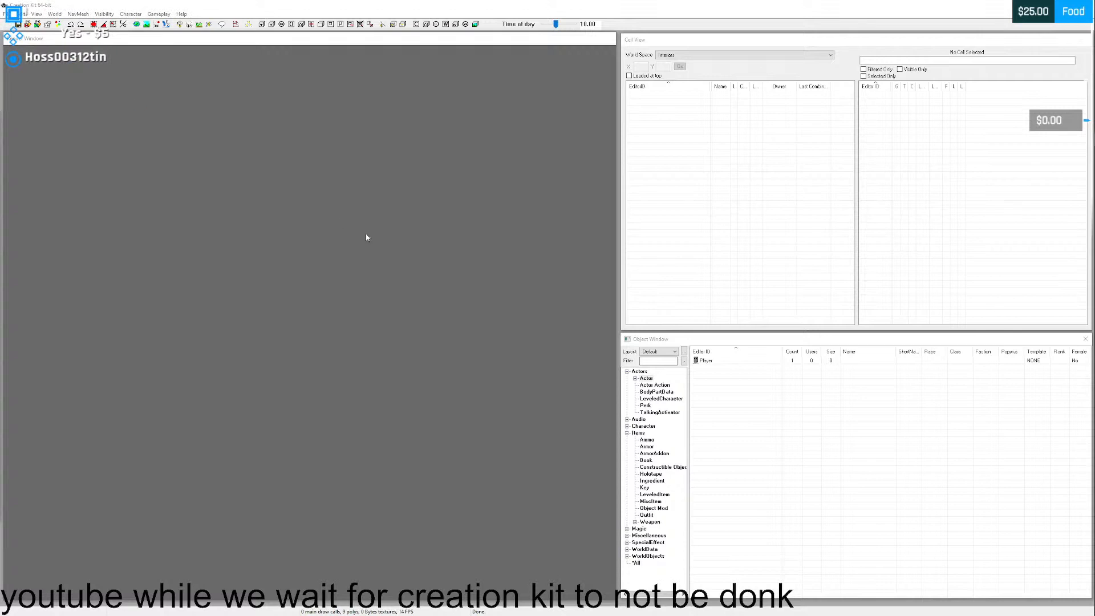
{"action": "left_click", "coordinate": [675, 187]}
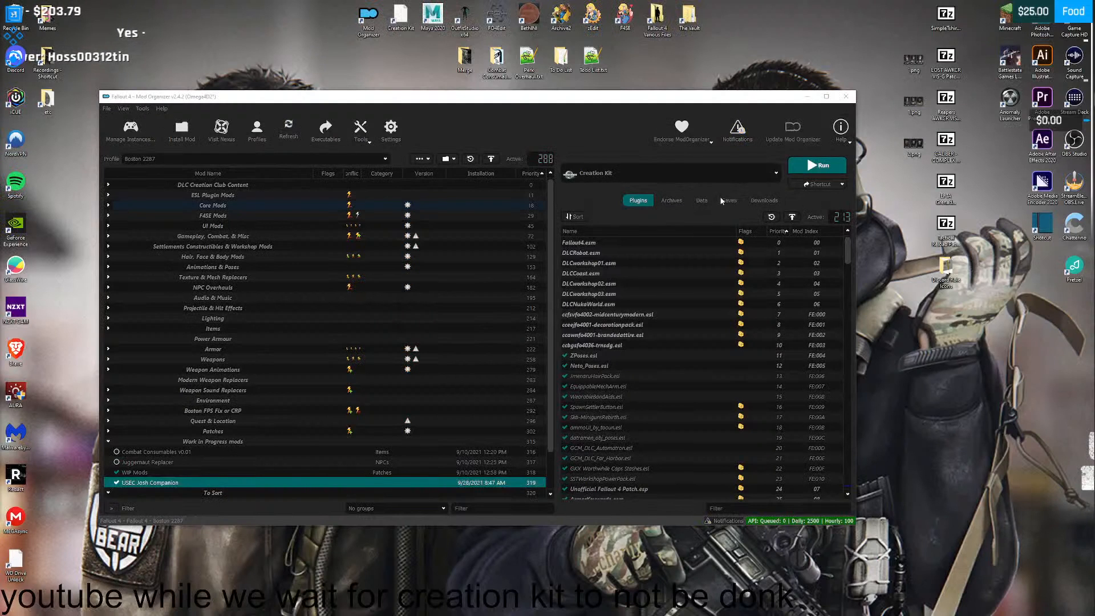
{"action": "left_click", "coordinate": [810, 166]}
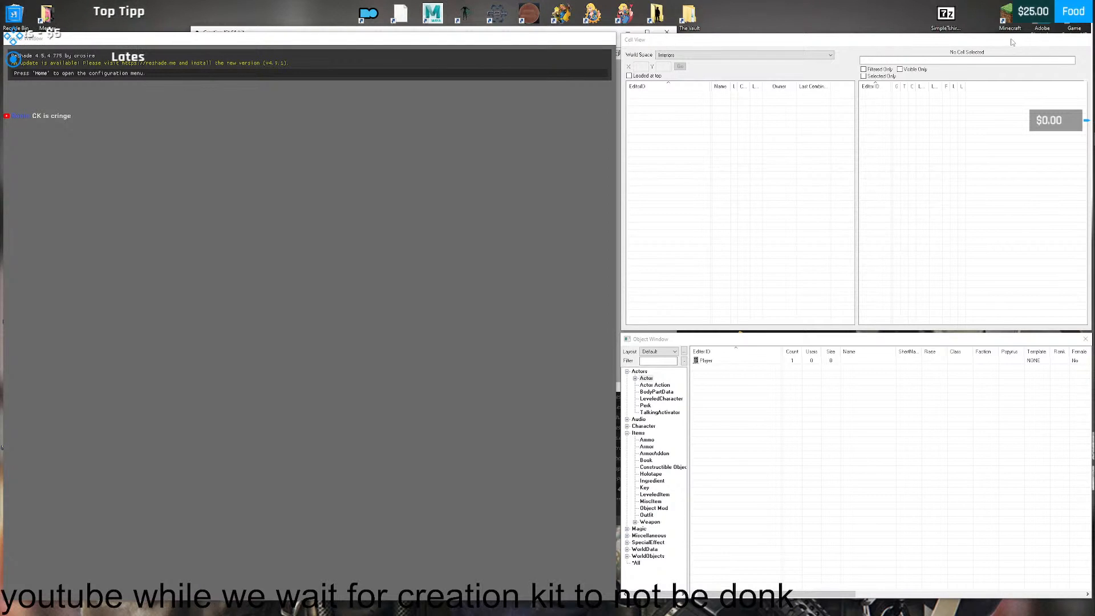
{"action": "left_click_drag", "start_coordinate": [1012, 42], "coordinate": [1015, 86]}
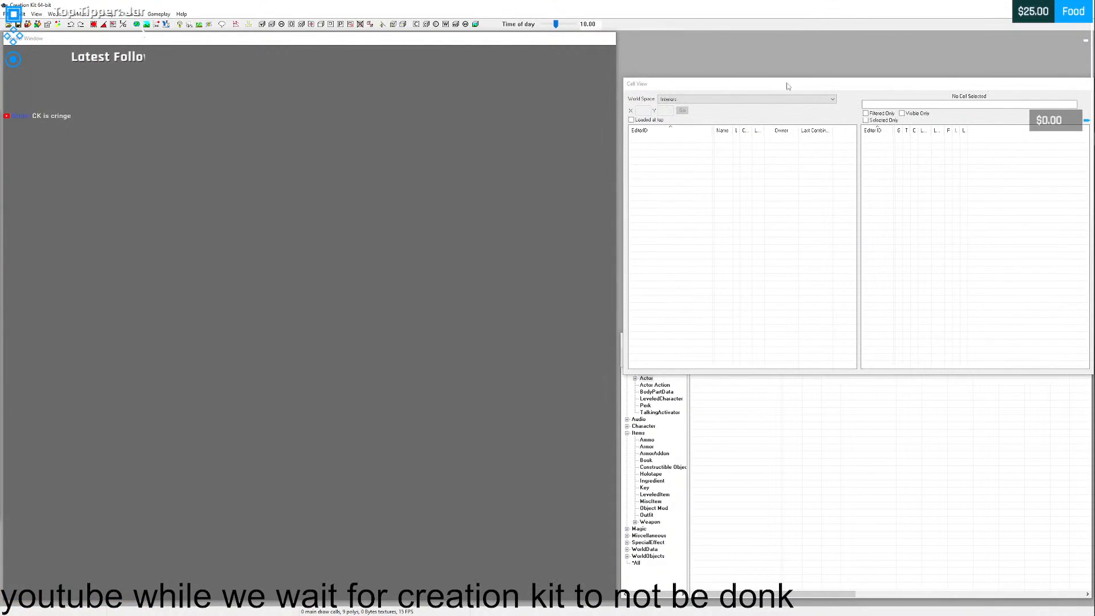
{"action": "left_click_drag", "start_coordinate": [788, 87], "coordinate": [784, 42]}
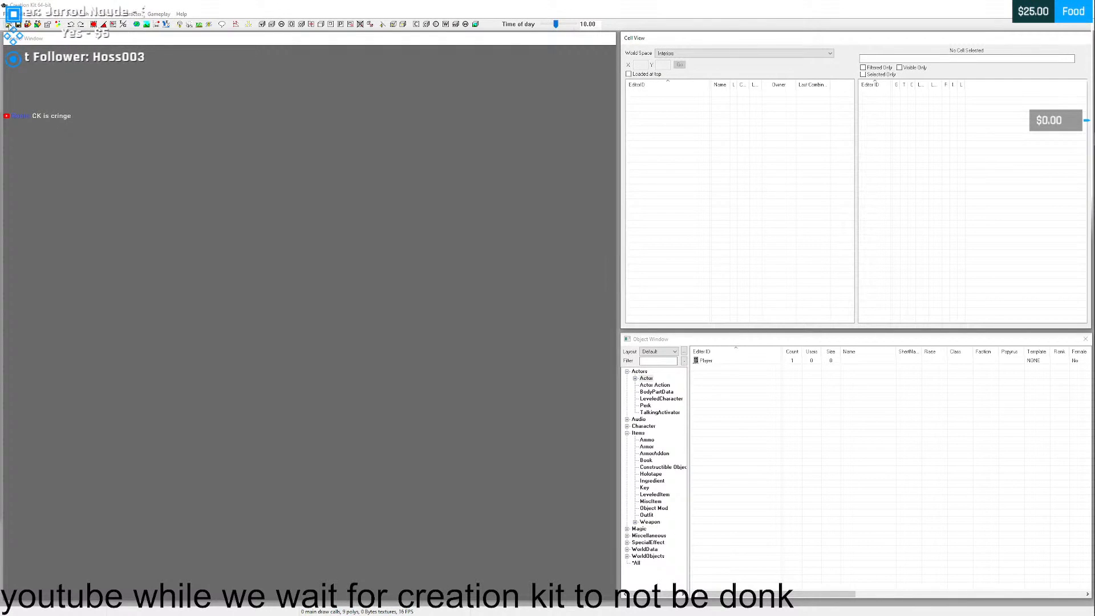
- Load USECJosh.esp as the active file in the Creation Kit
{"action": "left_click", "coordinate": [8, 26]}
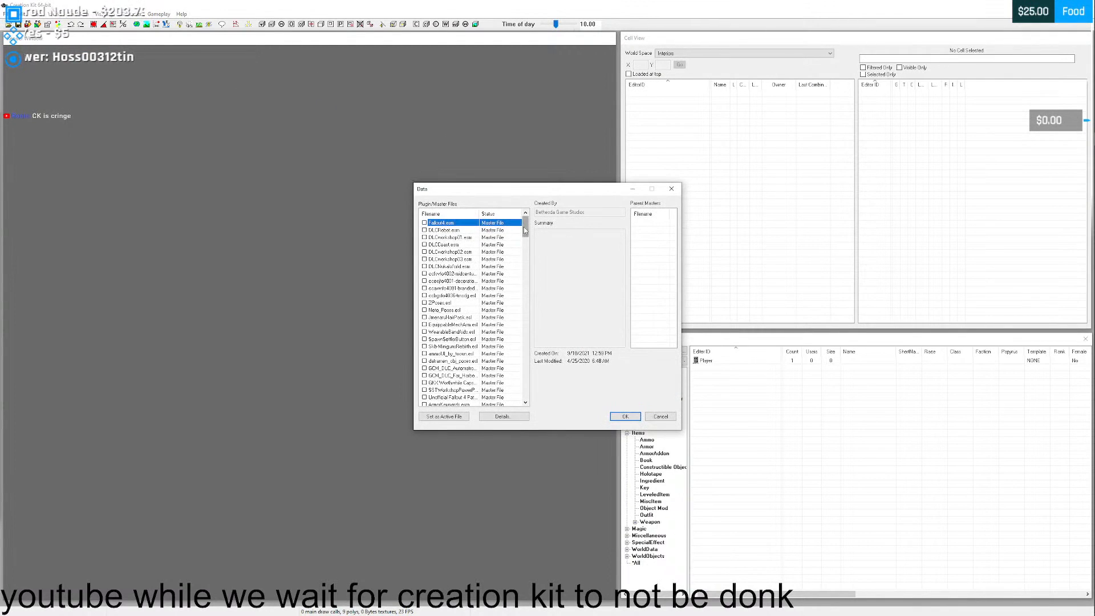
{"action": "left_click_drag", "start_coordinate": [525, 231], "coordinate": [524, 388]}
{"action": "left_click", "coordinate": [436, 391]}
{"action": "left_click", "coordinate": [424, 390]}
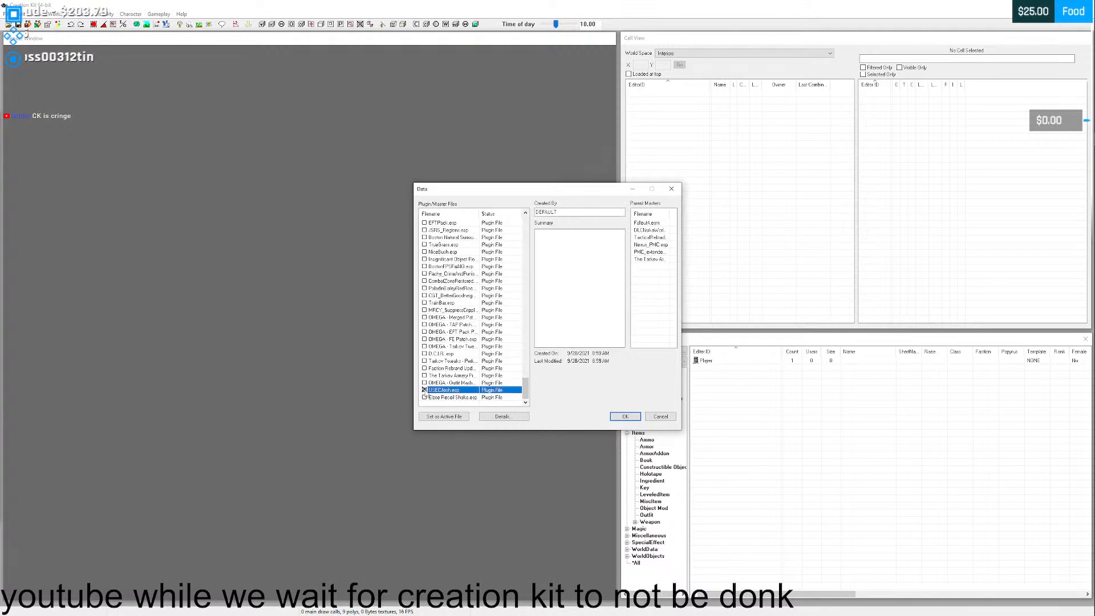
{"action": "left_click", "coordinate": [444, 416]}
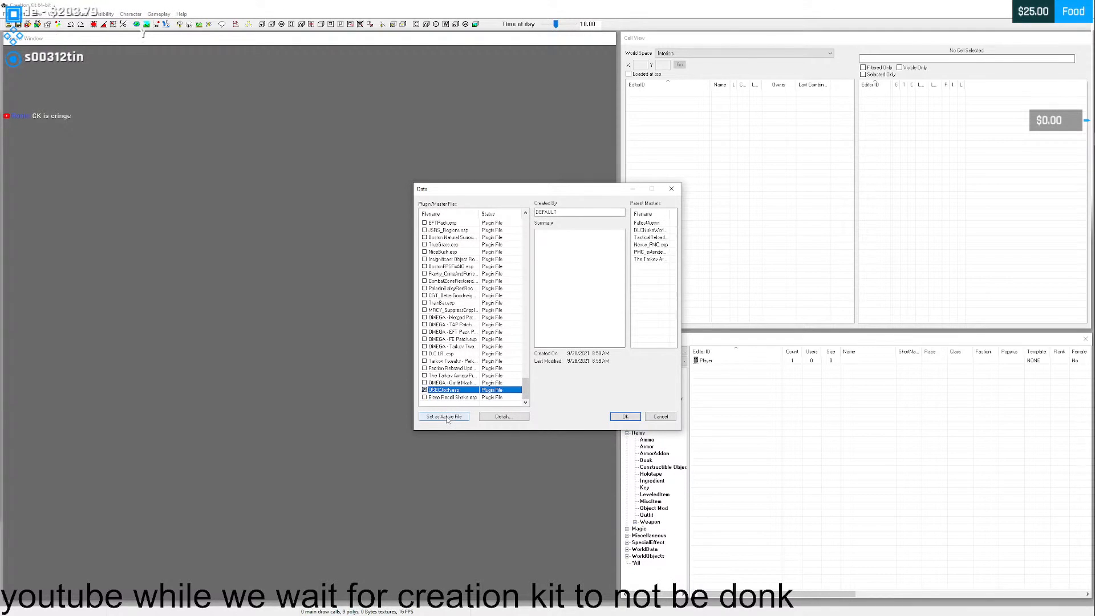
{"action": "left_click", "coordinate": [624, 417]}
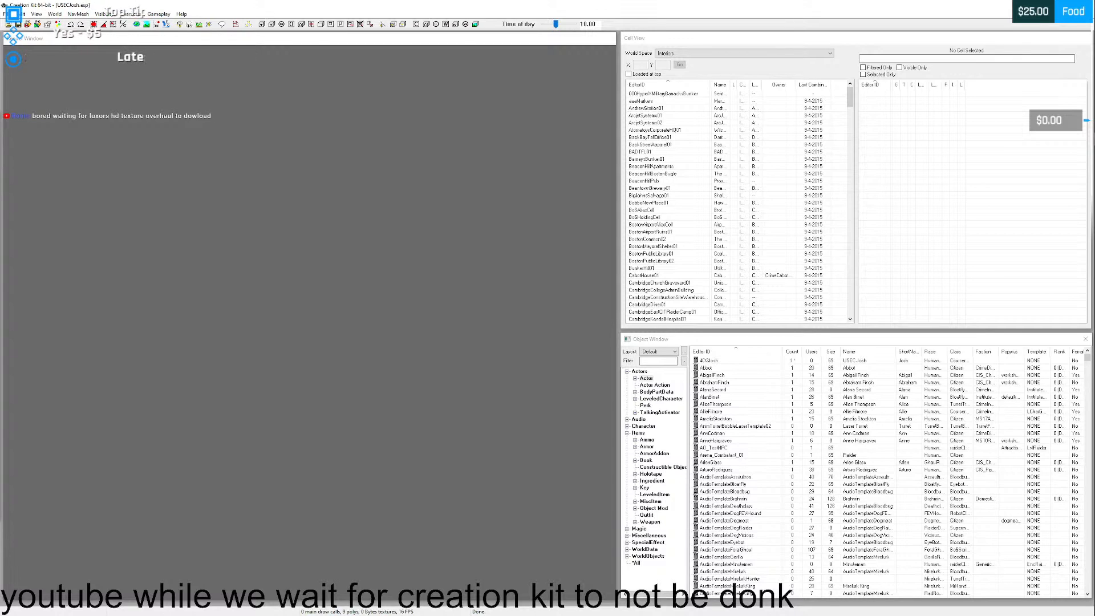
- Shrink the Render Window, move the Cell View window beneath it and widen the Cell View's Name and Loaded columns
{"action": "left_click", "coordinate": [720, 360]}
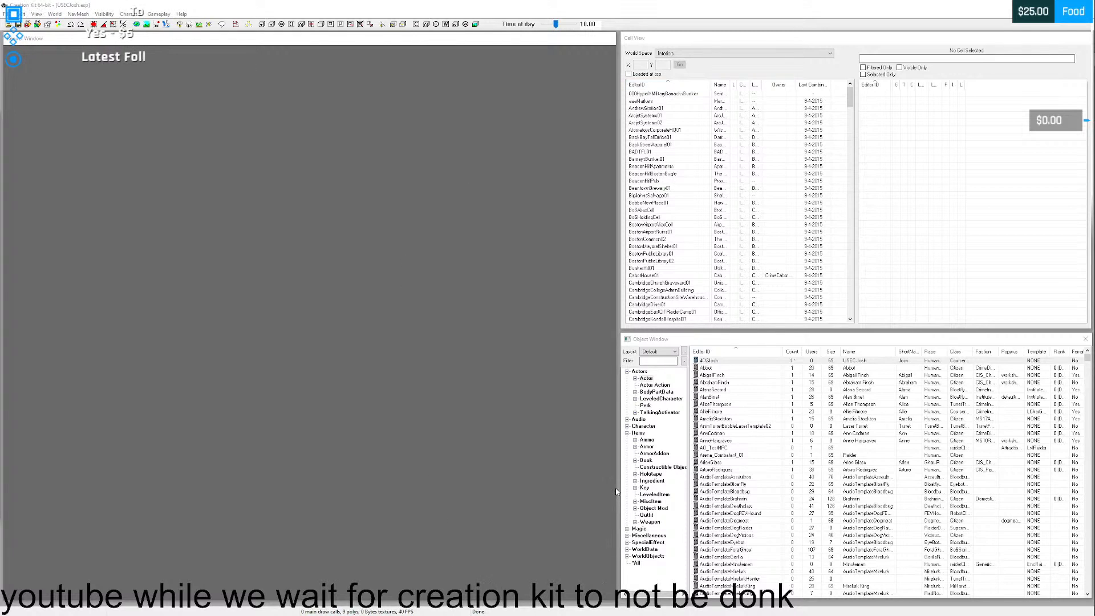
{"action": "left_click_drag", "start_coordinate": [617, 492], "coordinate": [401, 480]}
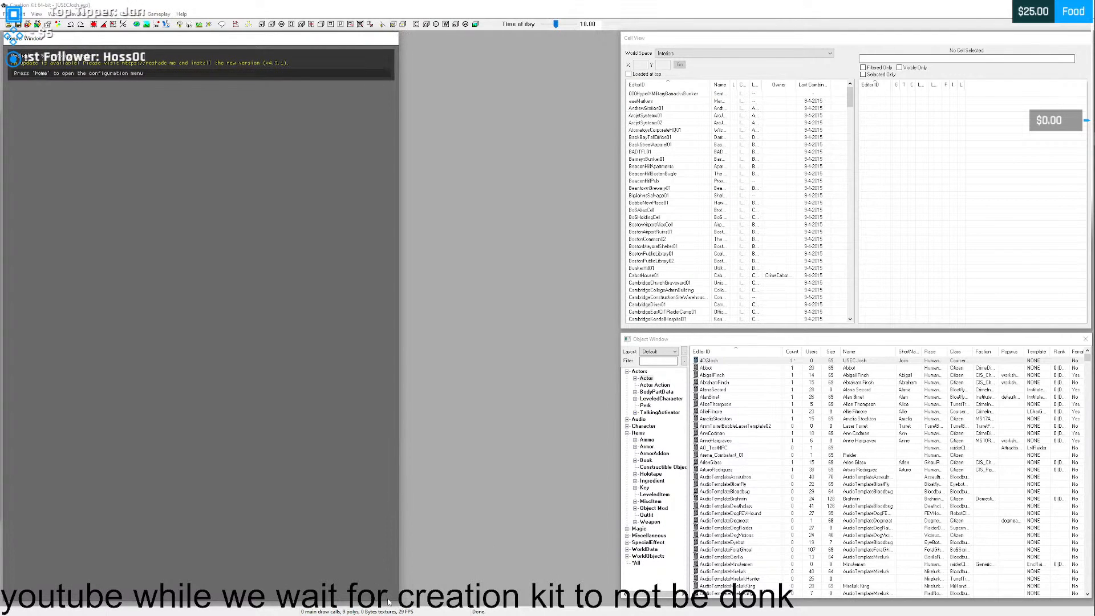
{"action": "left_click_drag", "start_coordinate": [388, 600], "coordinate": [374, 348]}
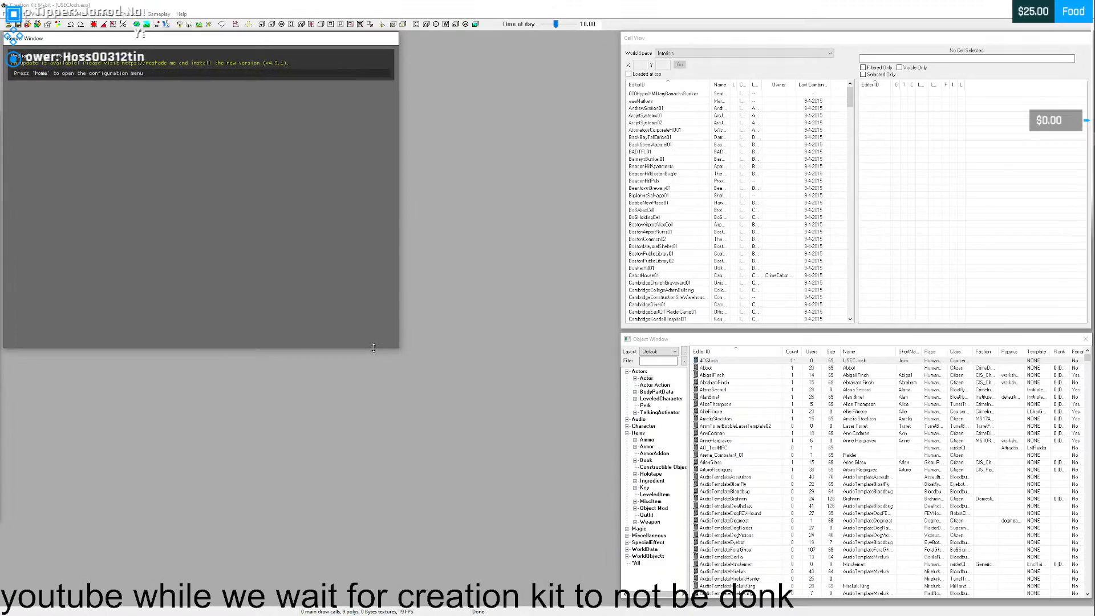
{"action": "mouse_move", "coordinate": [683, 340]}
{"action": "left_mouse_down"}
{"action": "mouse_move", "coordinate": [128, 365]}
{"action": "mouse_move", "coordinate": [684, 341]}
{"action": "left_mouse_up"}
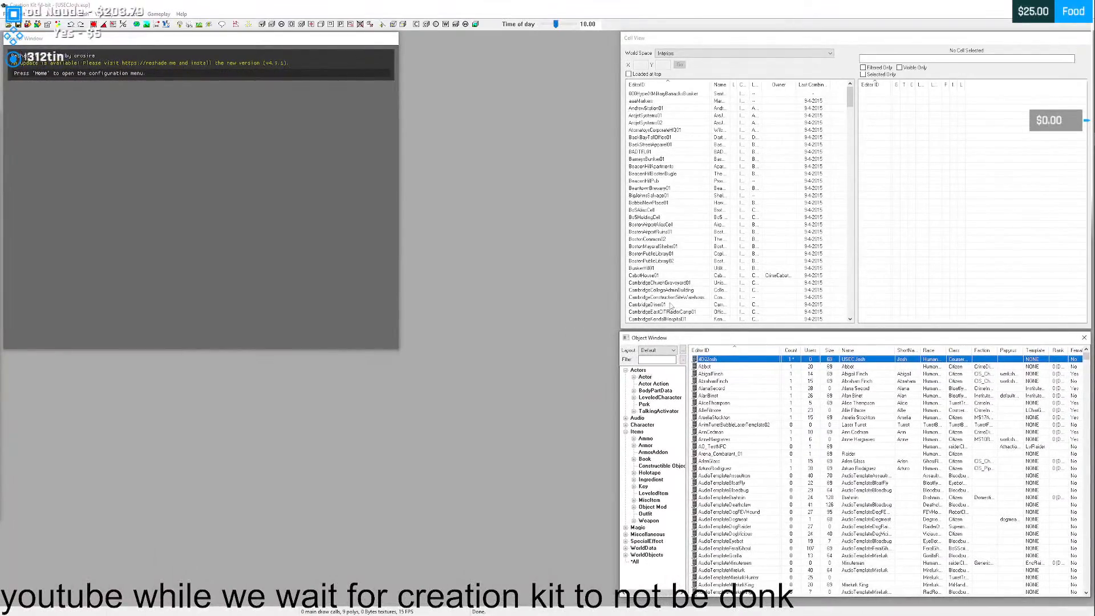
{"action": "left_click_drag", "start_coordinate": [665, 36], "coordinate": [118, 394]}
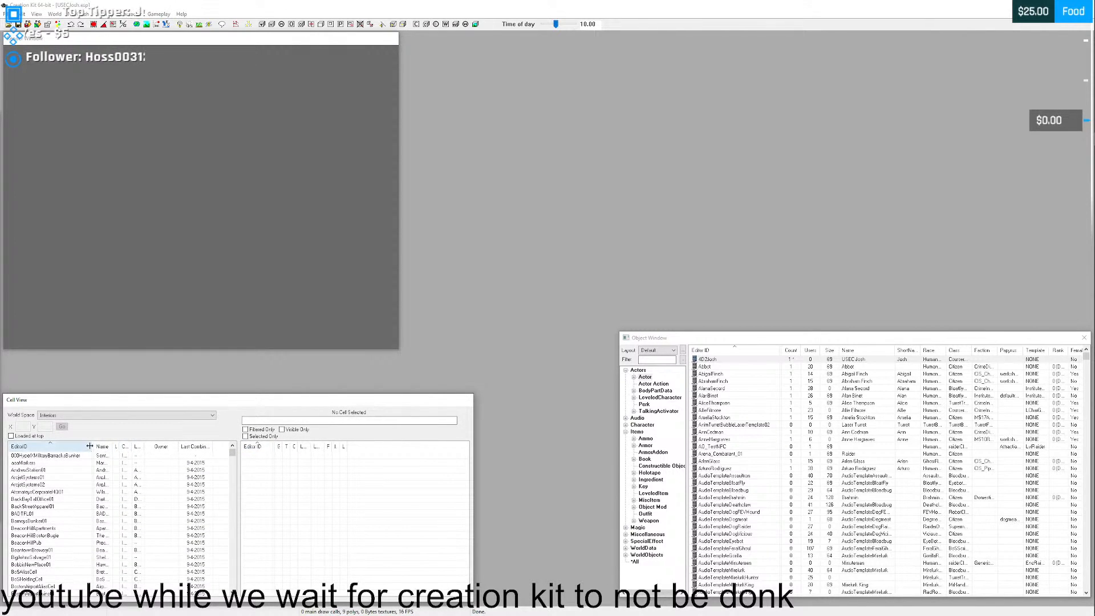
{"action": "left_click_drag", "start_coordinate": [90, 446], "coordinate": [140, 445]}
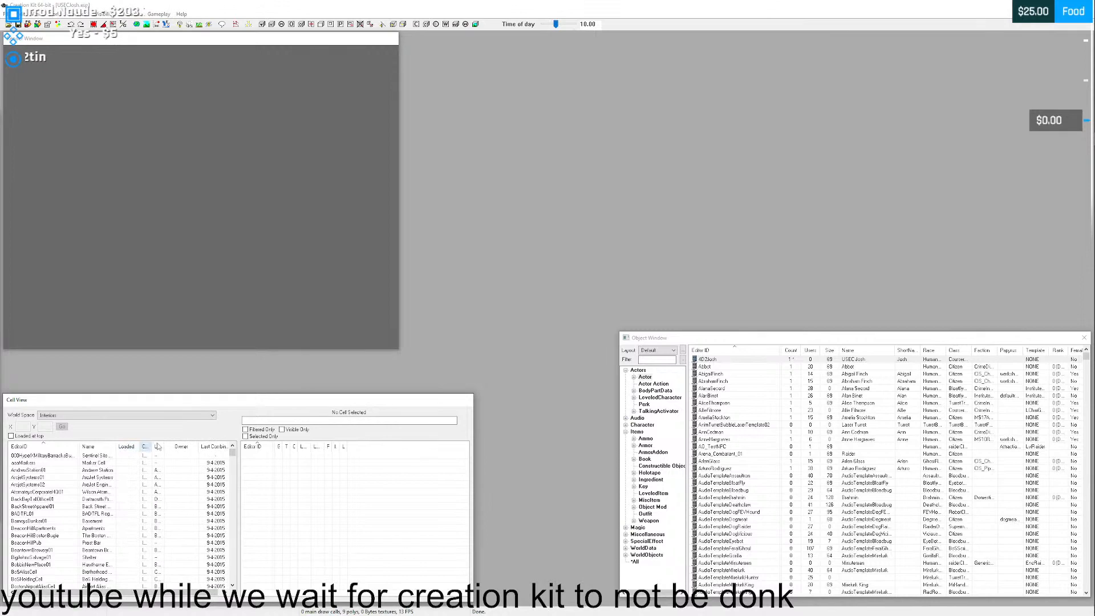
- Enlarge the Render Window up to the Object Window and down to the Cell View, and move the Warnings window below it
{"action": "left_click_drag", "start_coordinate": [400, 283], "coordinate": [624, 289]}
{"action": "left_click_drag", "start_coordinate": [534, 350], "coordinate": [534, 391]}
{"action": "left_click_drag", "start_coordinate": [142, 271], "coordinate": [487, 482]}
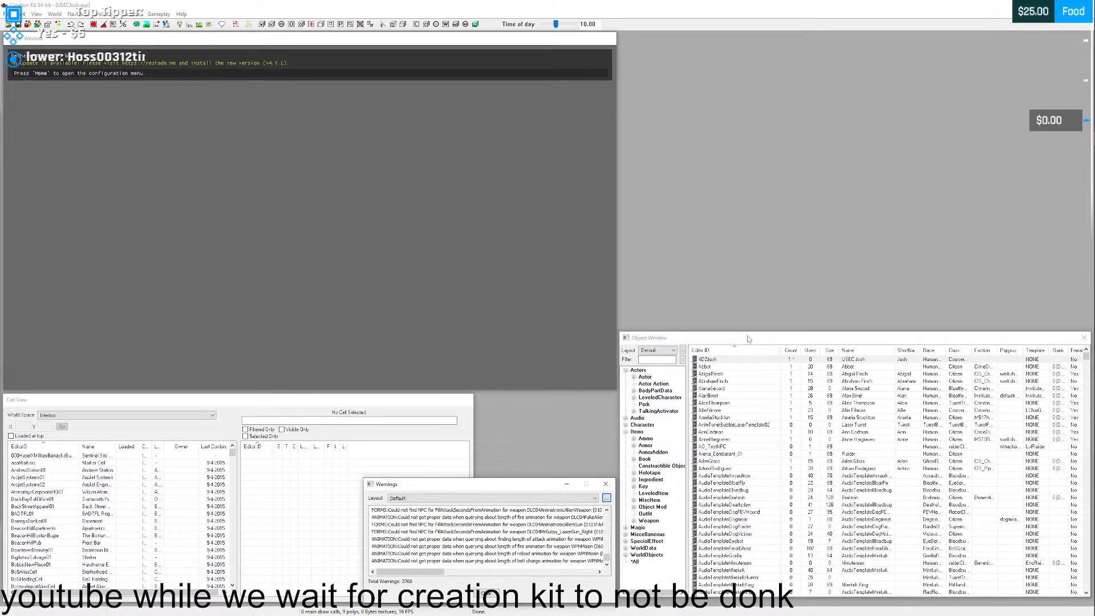
{"action": "left_click_drag", "start_coordinate": [748, 337], "coordinate": [750, 344]}
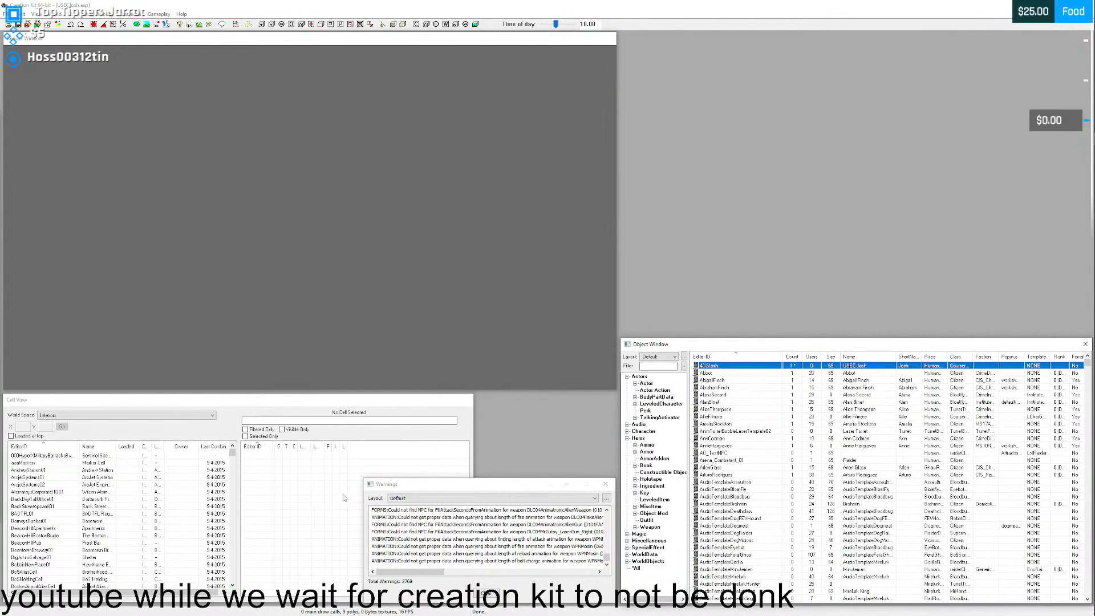
- Resize the Warnings and Cell View windows so they sit side by side beneath the Render Window
{"action": "left_click_drag", "start_coordinate": [364, 492], "coordinate": [474, 393]}
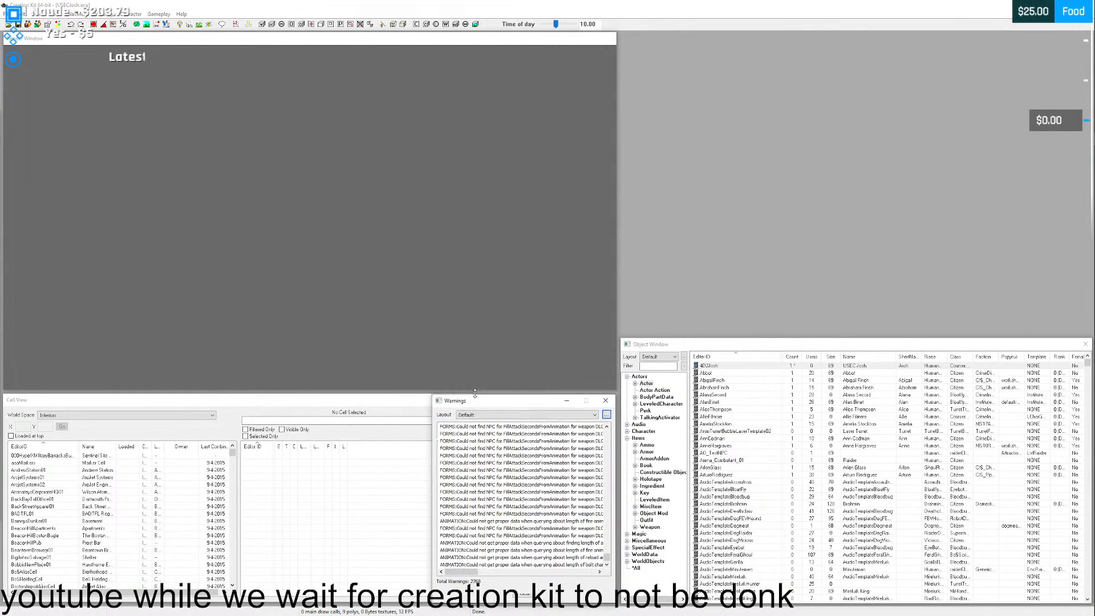
{"action": "left_click", "coordinate": [404, 407]}
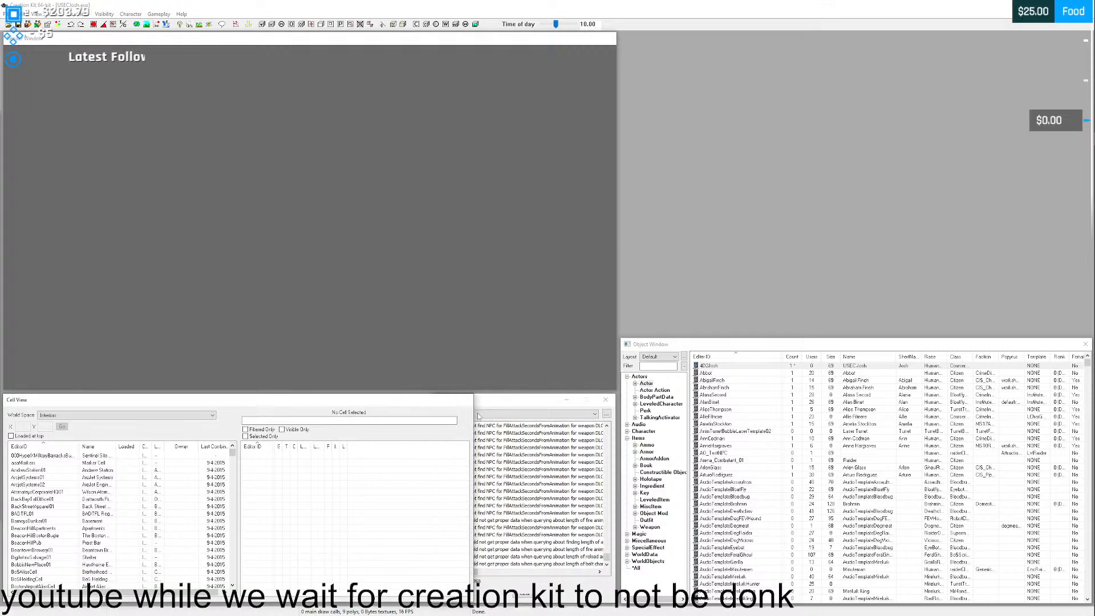
{"action": "left_click_drag", "start_coordinate": [473, 413], "coordinate": [431, 409]}
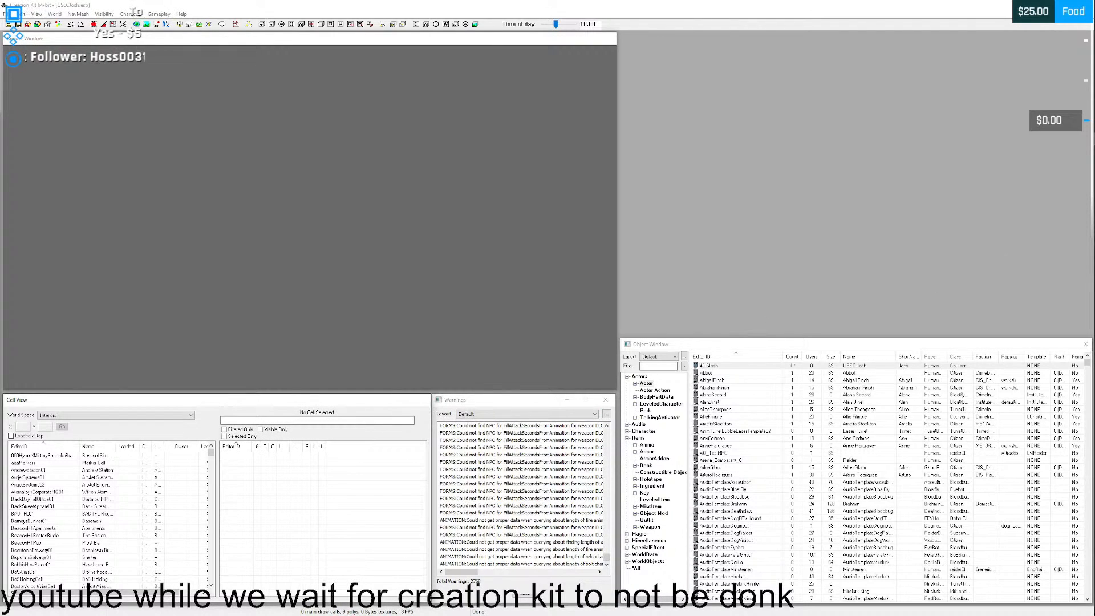
- Enlarge the floating YouTube tutorial video in the free area above the Object Window and extend the Object Window up to it
{"action": "left_click_drag", "start_coordinate": [855, 208], "coordinate": [694, 300]}
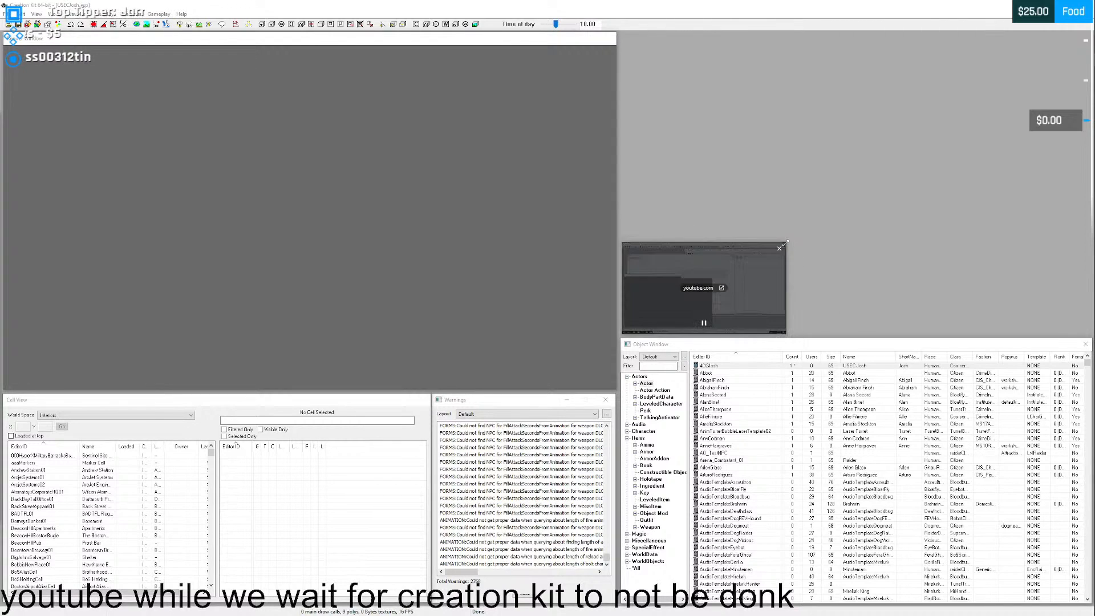
{"action": "left_click_drag", "start_coordinate": [783, 267], "coordinate": [1067, 73]}
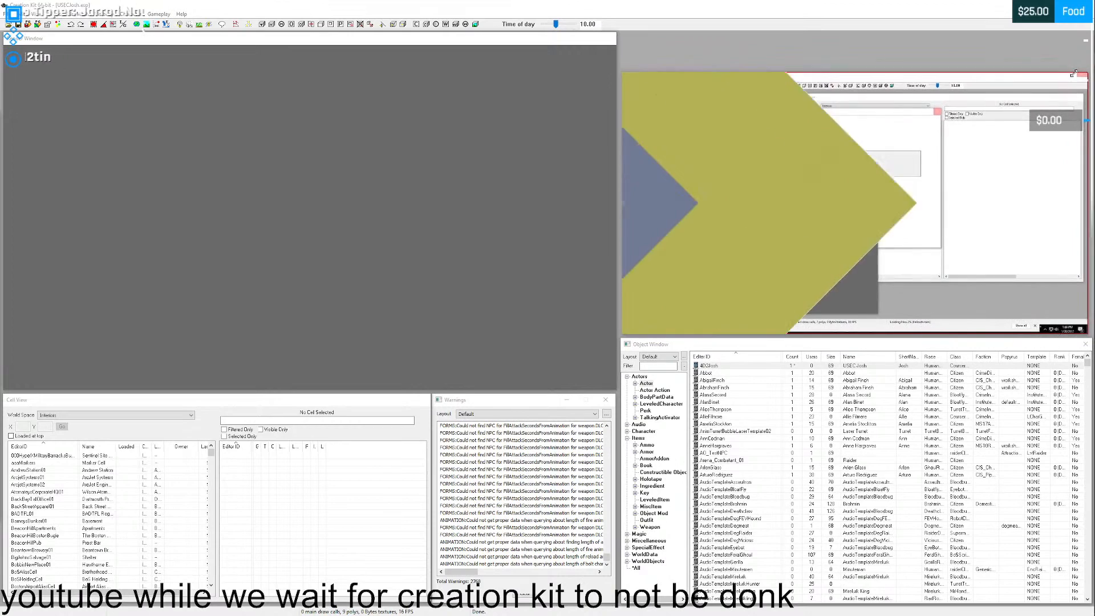
{"action": "left_click_drag", "start_coordinate": [866, 165], "coordinate": [865, 127]}
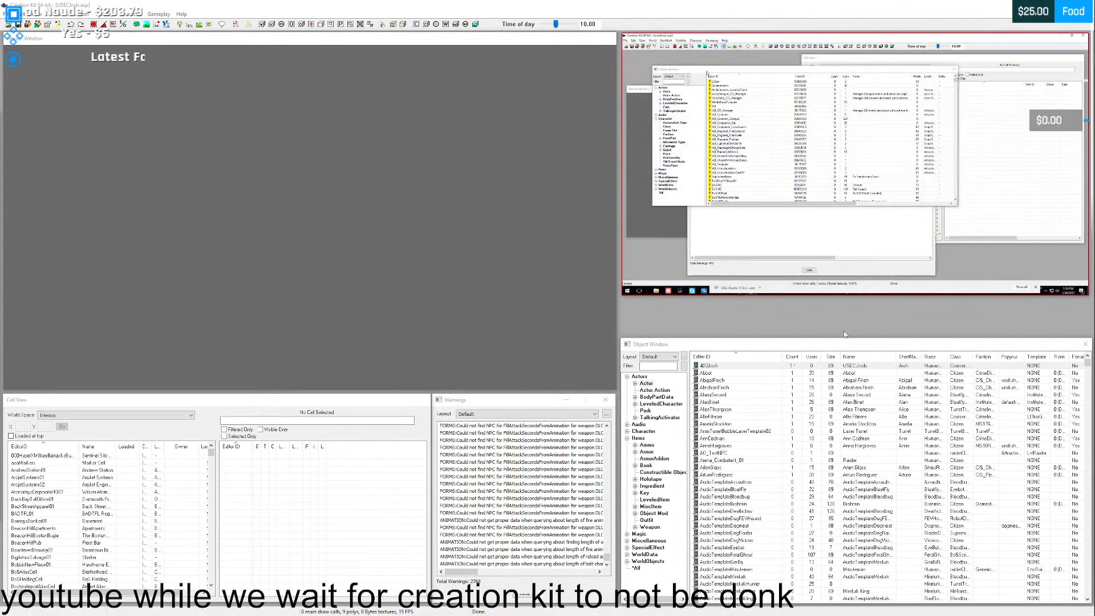
{"action": "left_click_drag", "start_coordinate": [832, 339], "coordinate": [833, 299]}
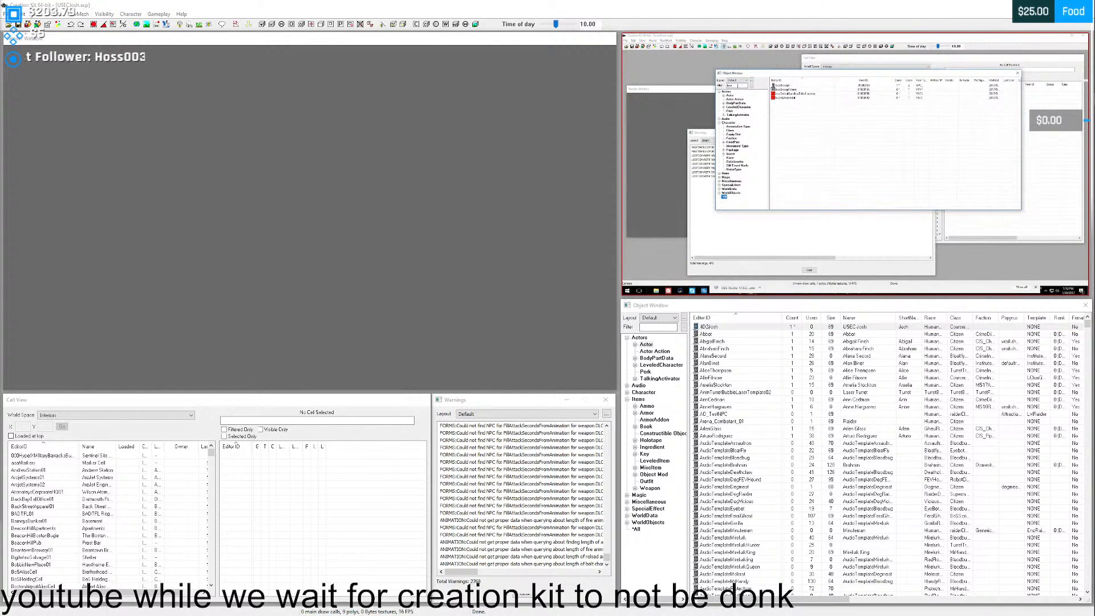
- Filter all objects in the Object Window by 4d2
{"action": "left_click", "coordinate": [635, 530]}
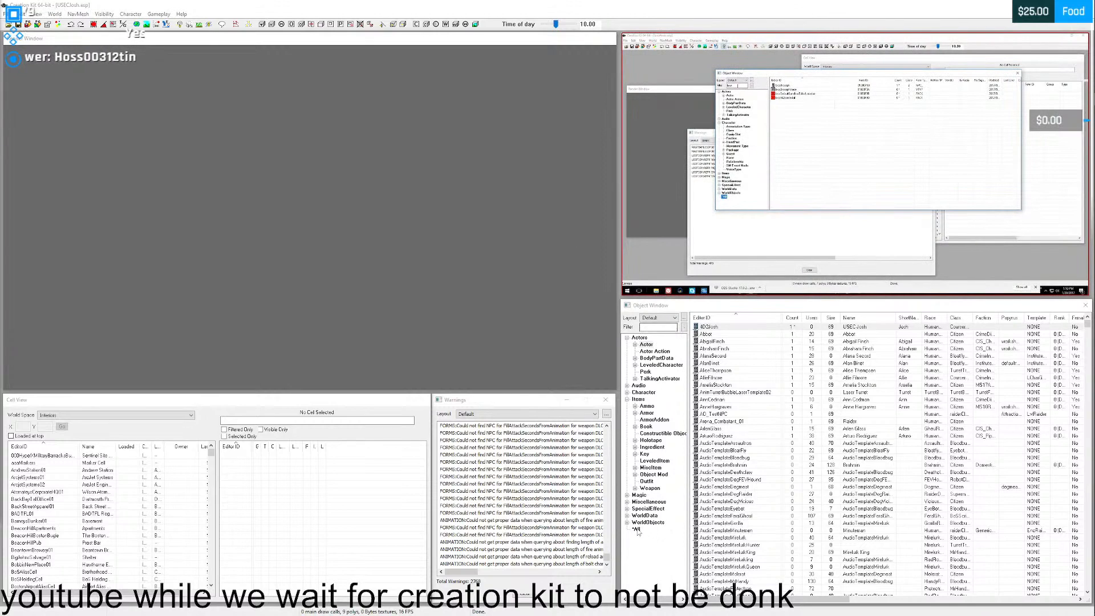
{"action": "left_click", "coordinate": [651, 327]}
{"action": "type", "text": "4d2"}
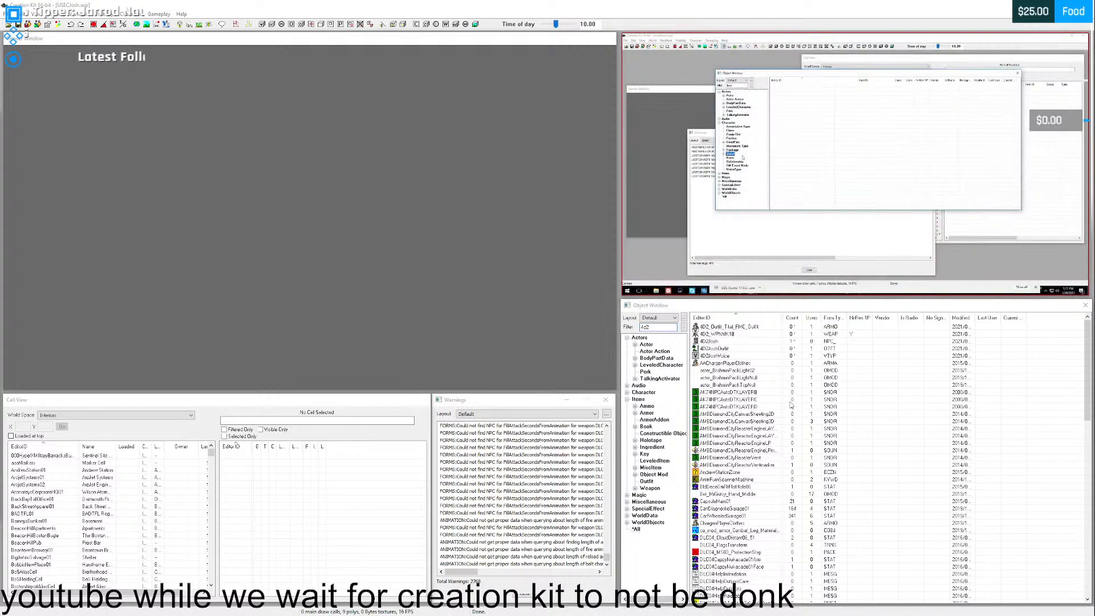
- Show the Quest objects of the Character category with the Actors and Items categories collapsed, and clear the filter
{"action": "left_click", "coordinate": [627, 393]}
{"action": "left_click", "coordinate": [627, 482]}
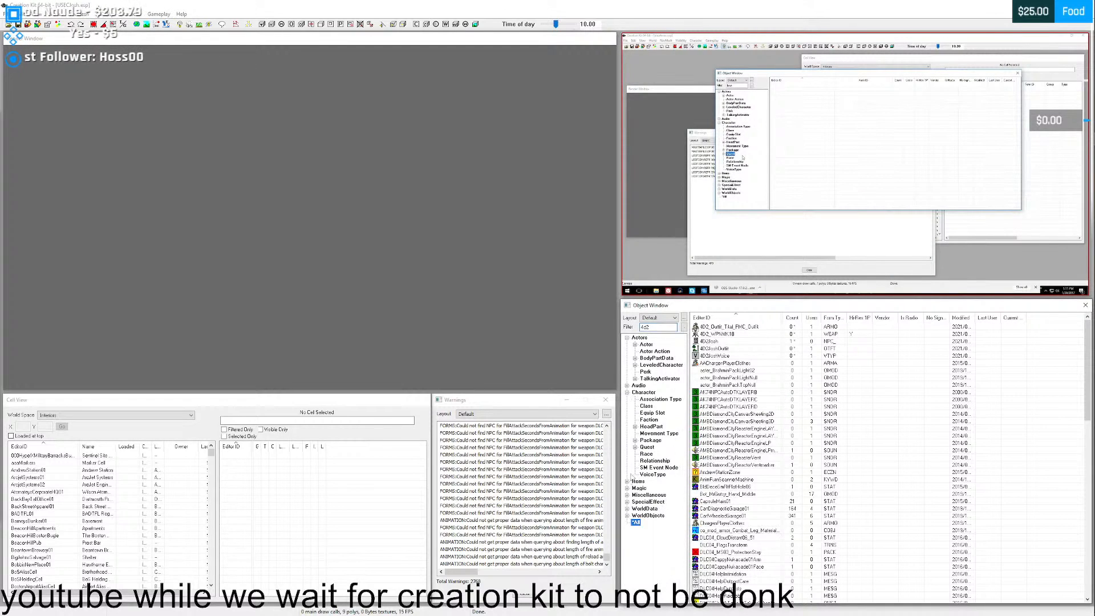
{"action": "left_click", "coordinate": [627, 337]}
{"action": "left_click", "coordinate": [647, 406]}
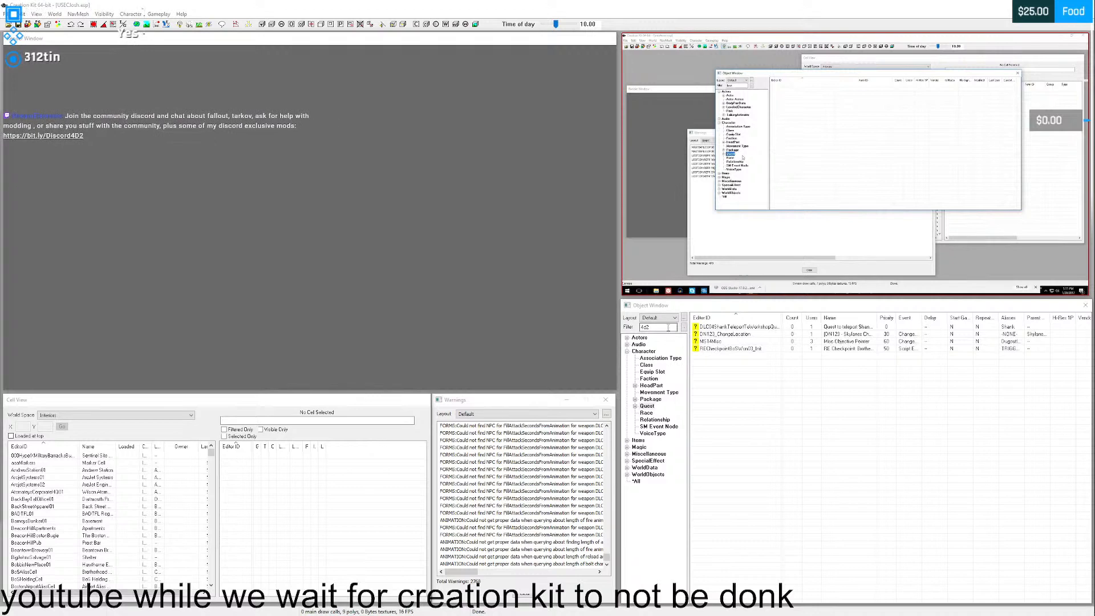
{"action": "left_click_drag", "start_coordinate": [668, 327], "coordinate": [640, 331]}
{"action": "key", "text": "BackSpace"}
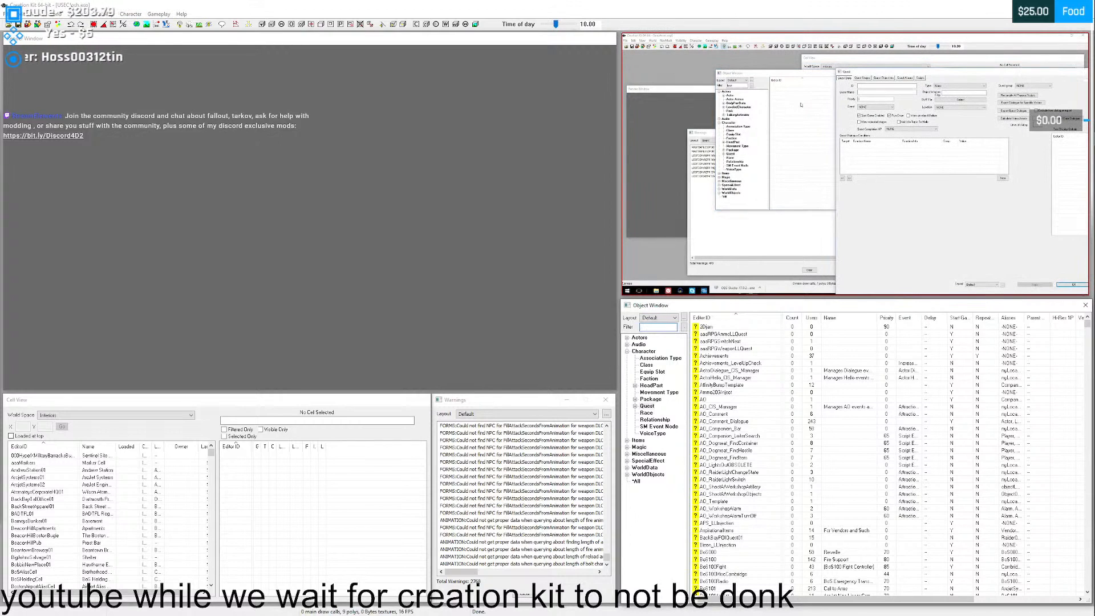
{"action": "right_click", "coordinate": [719, 327]}
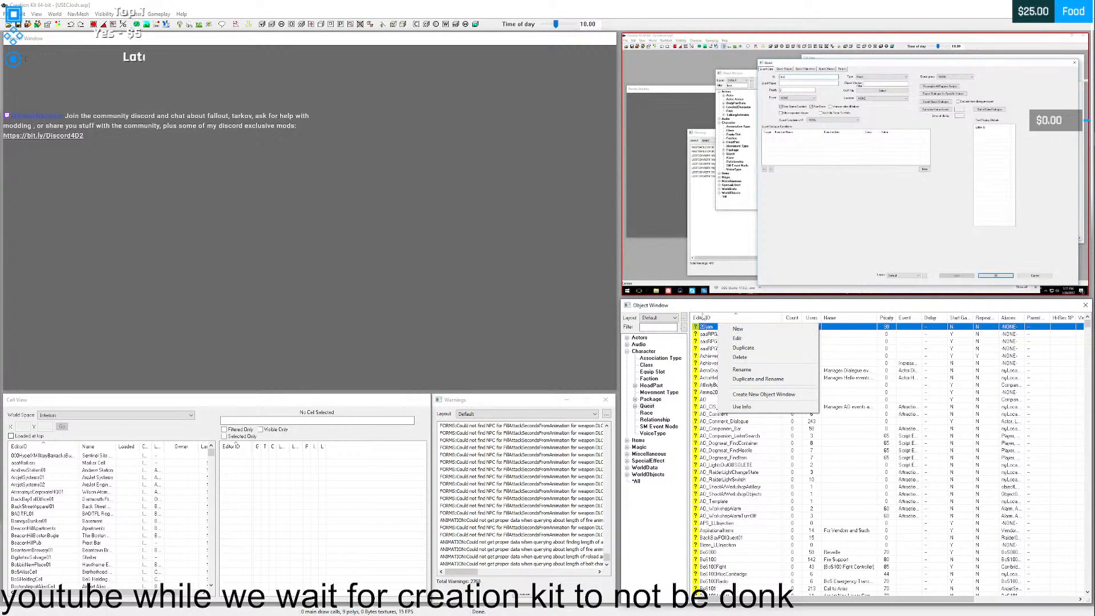
{"action": "mouse_move", "coordinate": [798, 266]}
{"action": "left_click", "coordinate": [857, 285]}
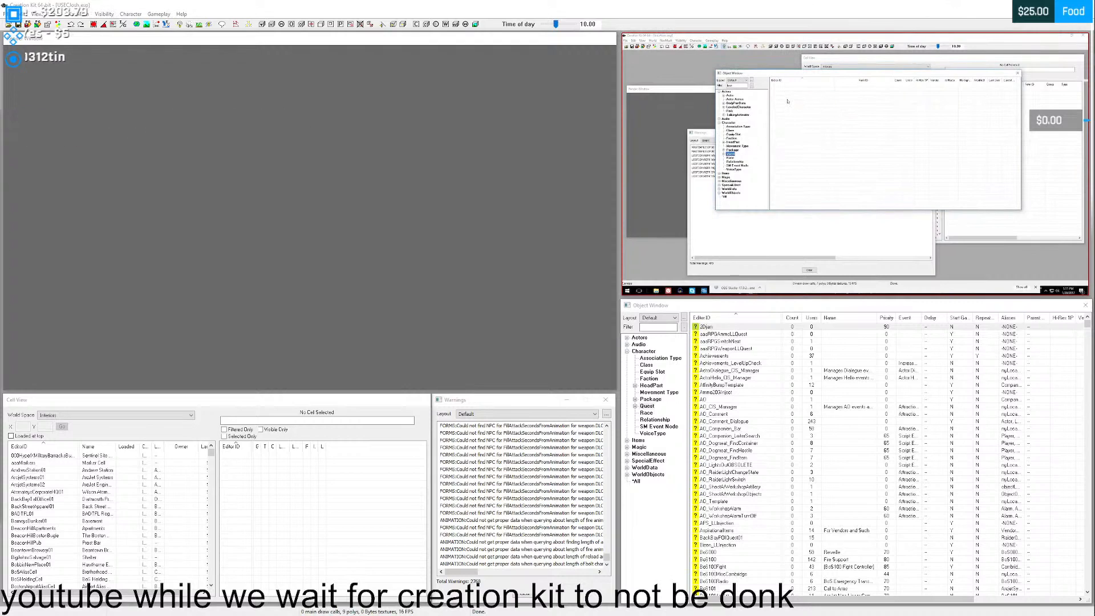
- Create a new quest in the Object Window, pause the tutorial video and move the Quest window over the Render Window
{"action": "left_click", "coordinate": [647, 406]}
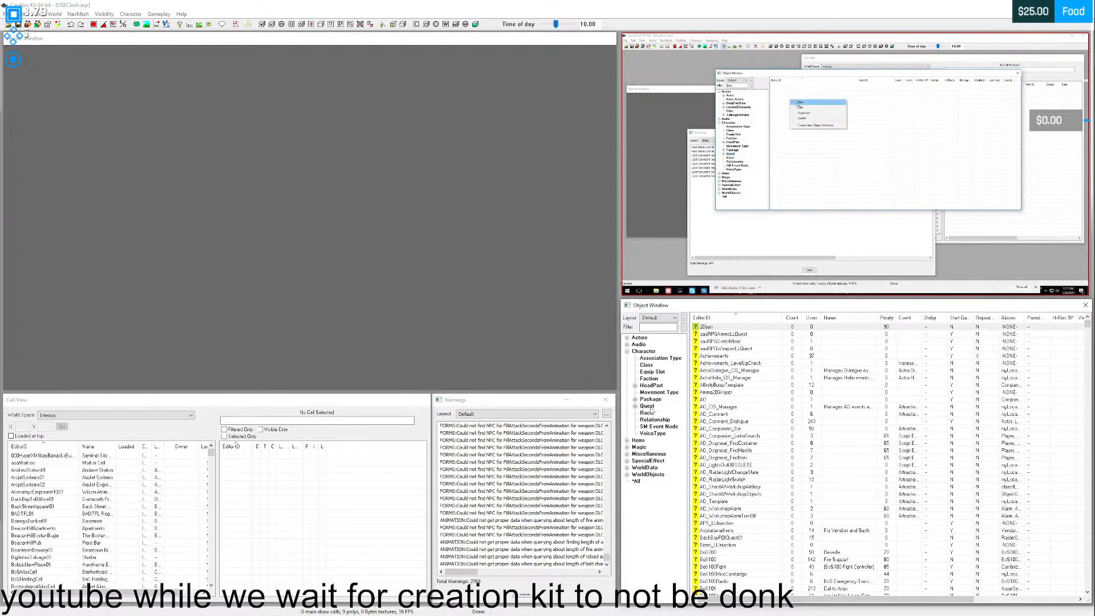
{"action": "right_click", "coordinate": [718, 328]}
{"action": "left_click", "coordinate": [738, 332]}
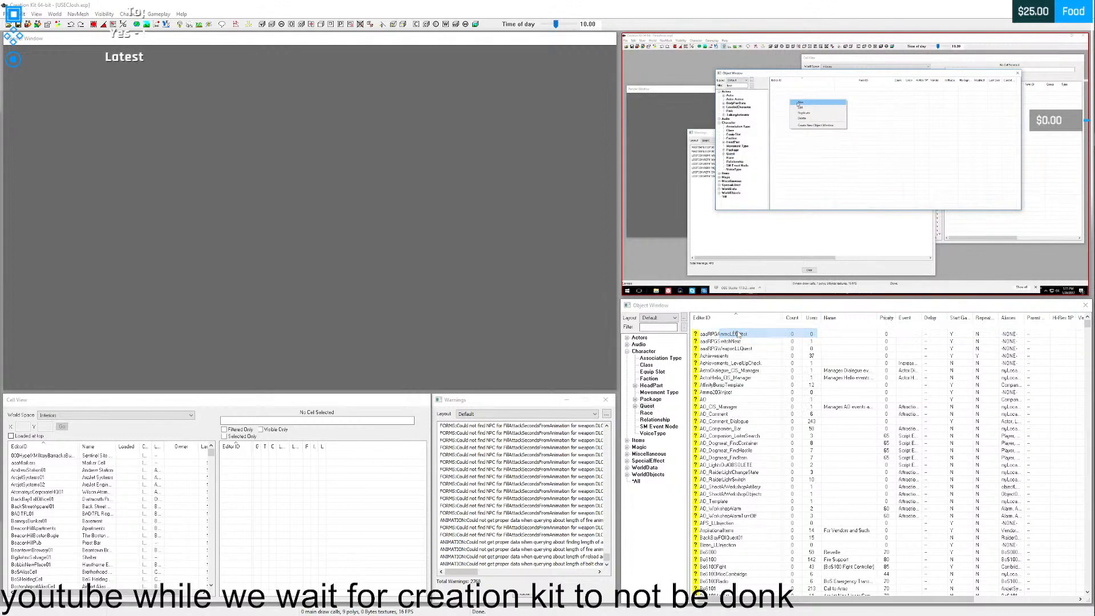
{"action": "mouse_move", "coordinate": [848, 240]}
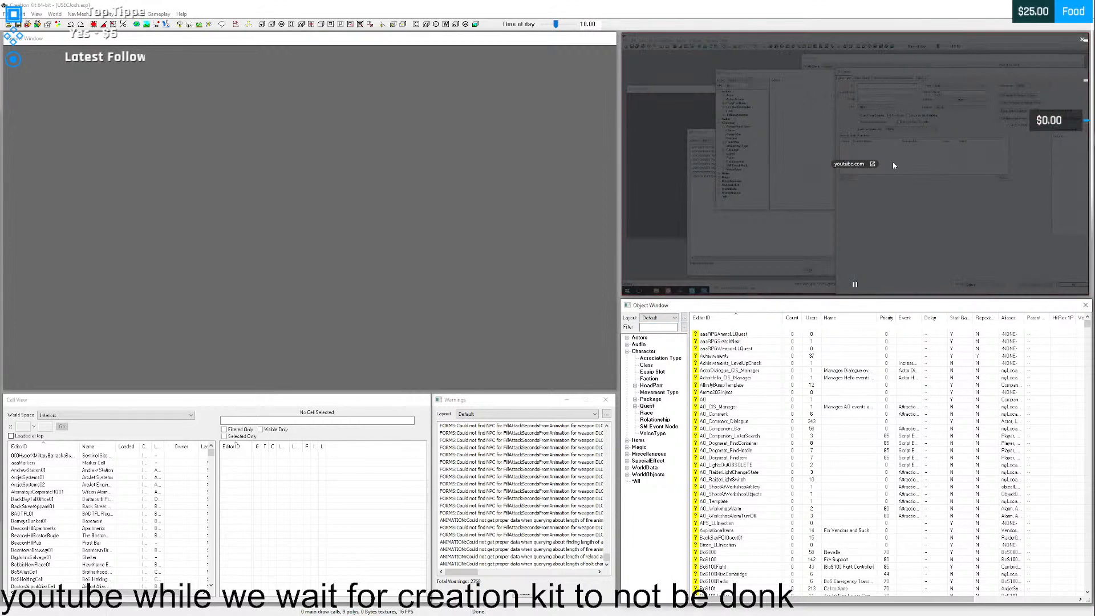
{"action": "key", "text": "space"}
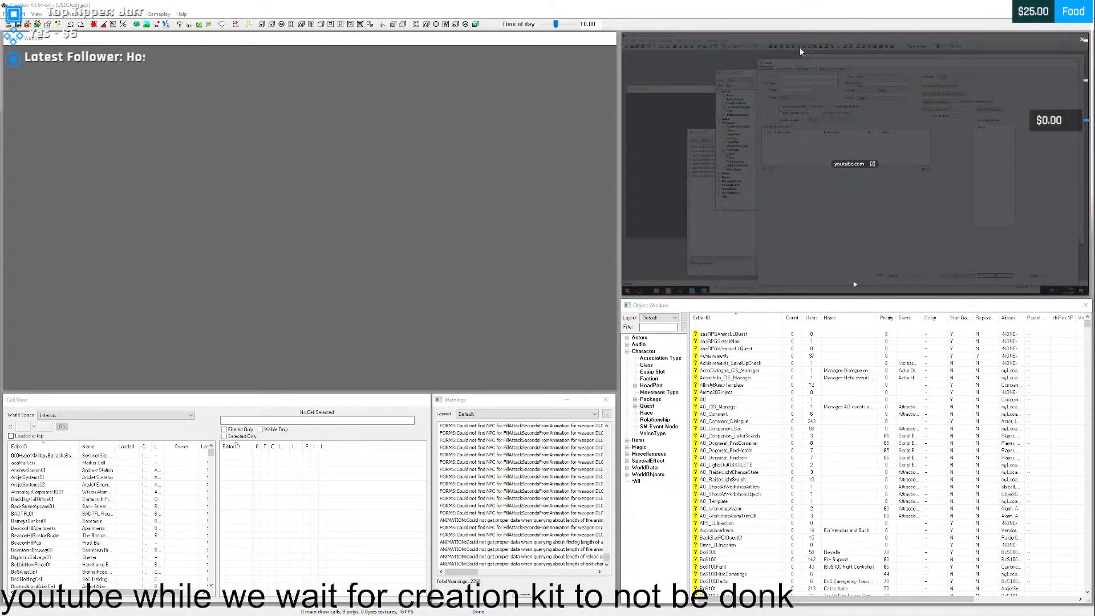
{"action": "mouse_move", "coordinate": [799, 48]}
{"action": "left_mouse_down"}
{"action": "mouse_move", "coordinate": [803, 293]}
{"action": "mouse_move", "coordinate": [795, 3]}
{"action": "mouse_move", "coordinate": [806, 45]}
{"action": "left_mouse_up"}
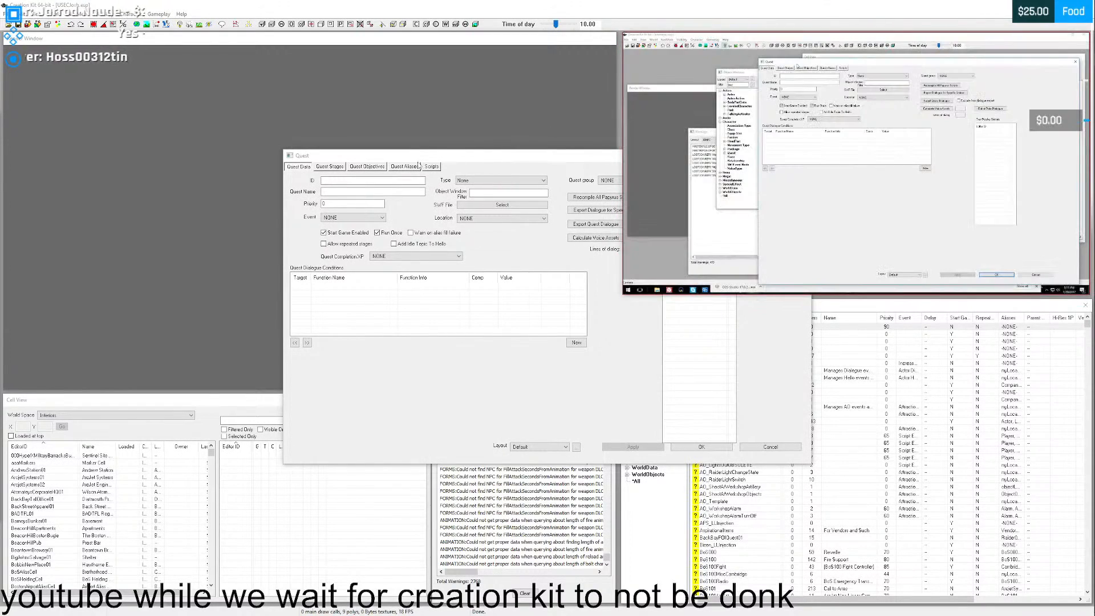
{"action": "left_click_drag", "start_coordinate": [445, 158], "coordinate": [244, 63]}
{"action": "mouse_move", "coordinate": [713, 161]}
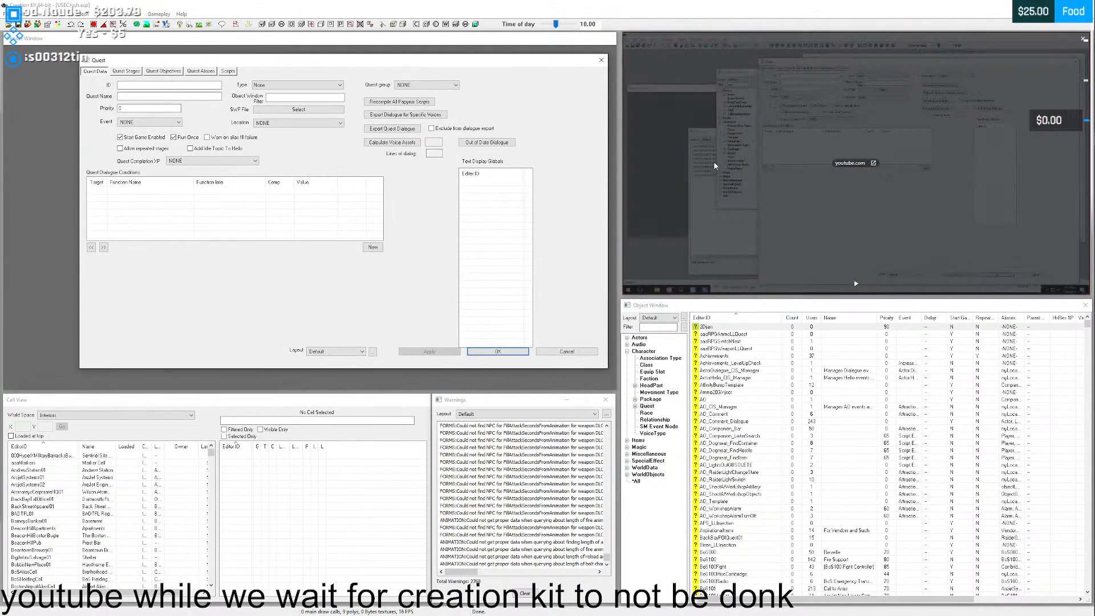
- Resume the tutorial video and set the new quest's ID to 4D2BaseDialogue
{"action": "key", "text": "XF86AudioPlay"}
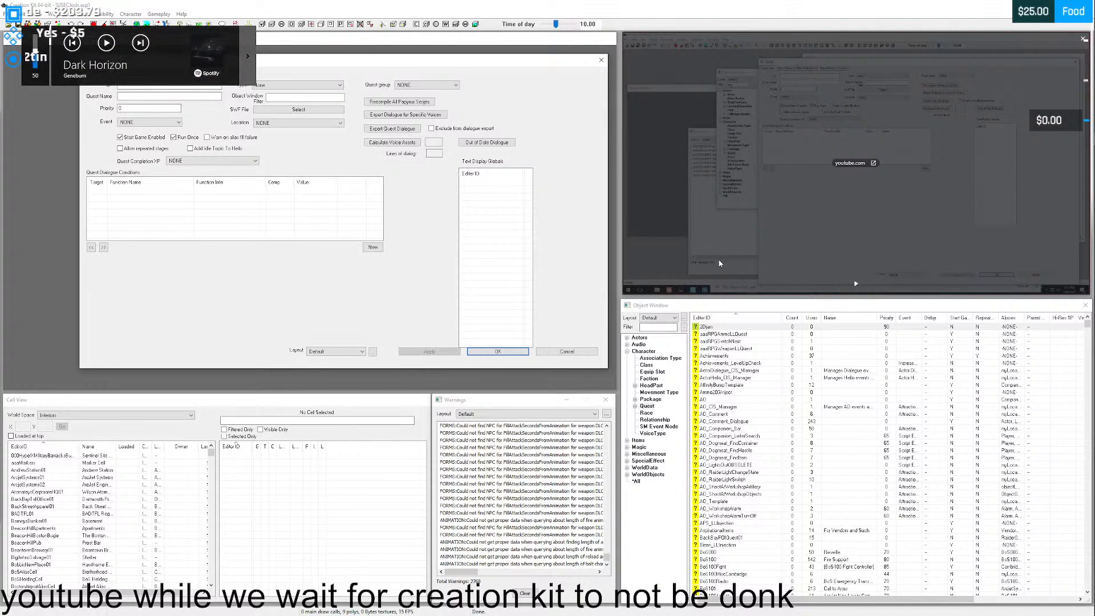
{"action": "left_click", "coordinate": [105, 44]}
{"action": "left_click_drag", "start_coordinate": [308, 59], "coordinate": [314, 90]}
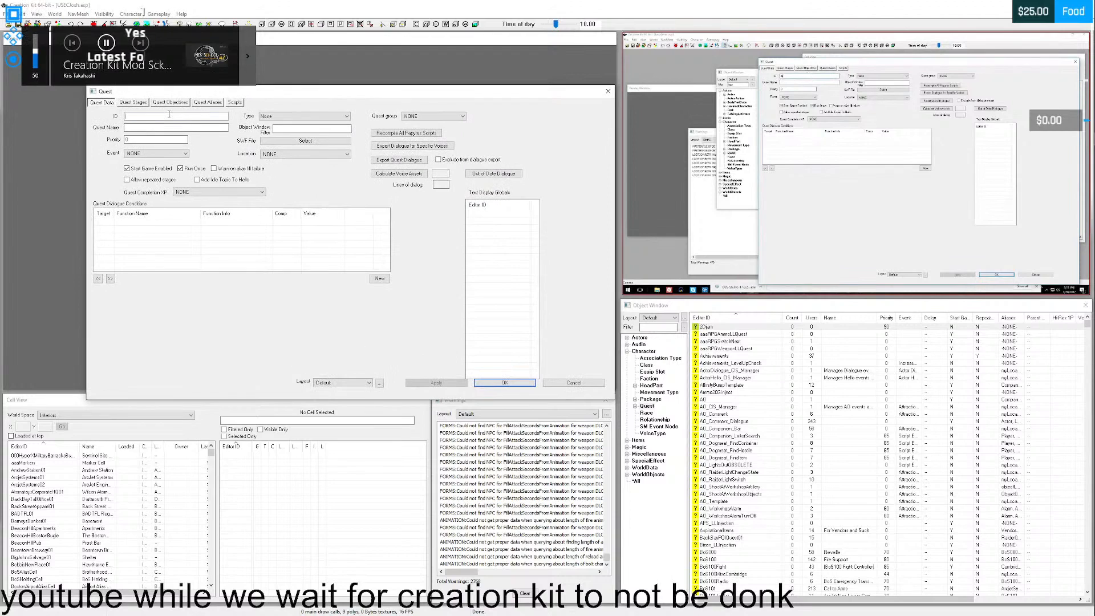
{"action": "type", "text": "29as"}
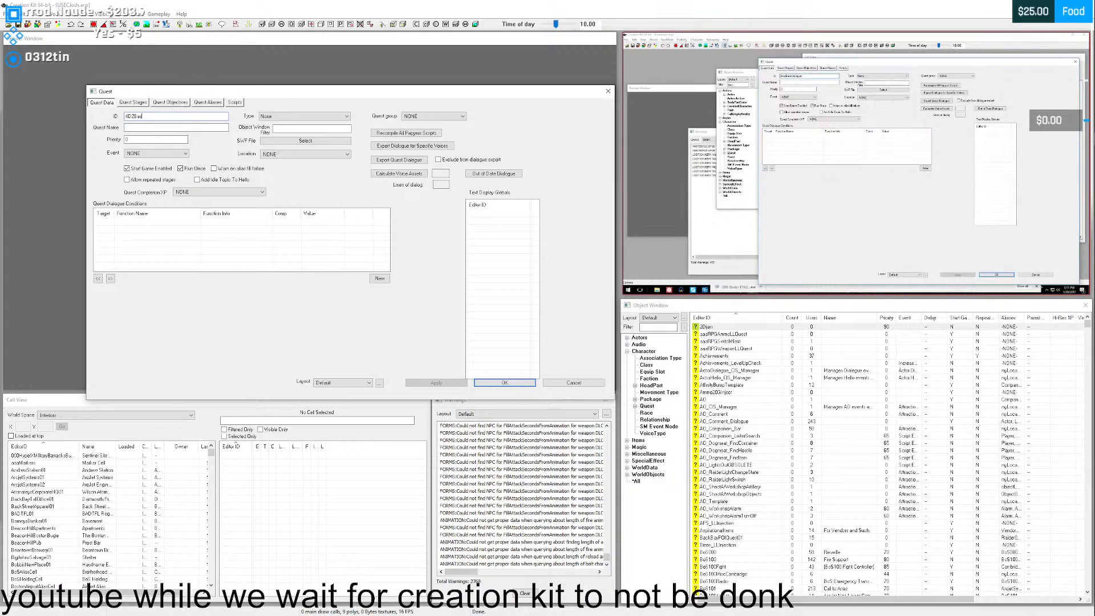
{"action": "type", "text": "D"}
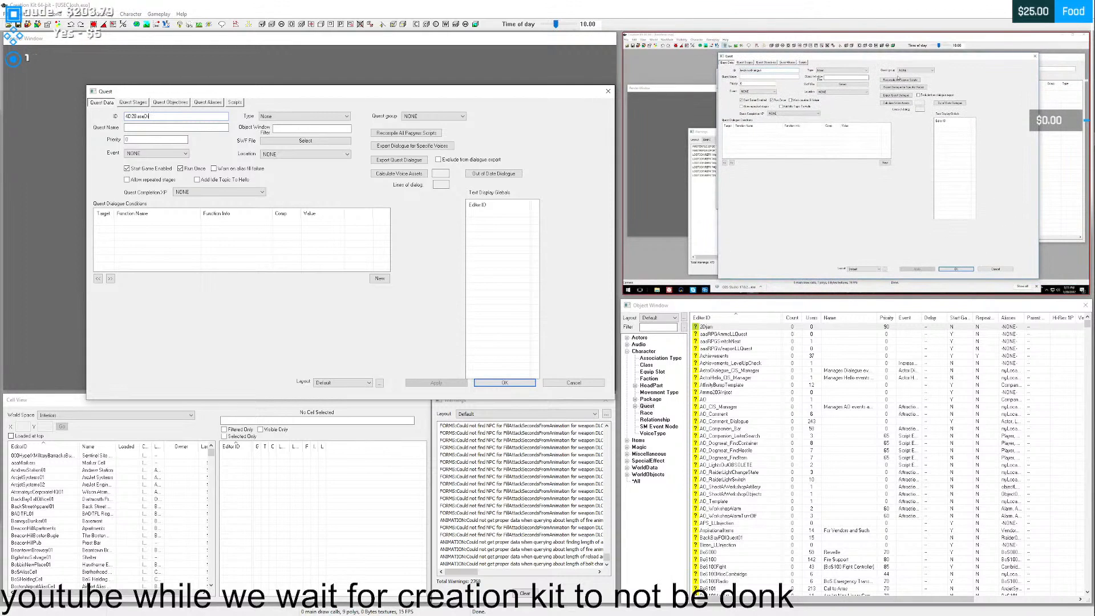
{"action": "type", "text": "ialogue"}
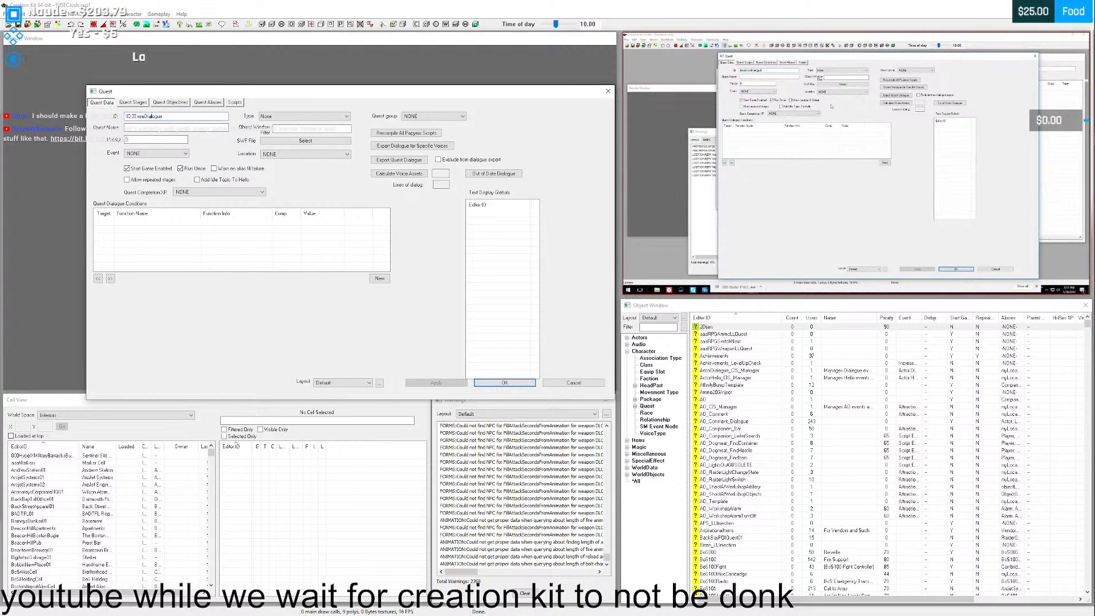
{"action": "mouse_move", "coordinate": [773, 215]}
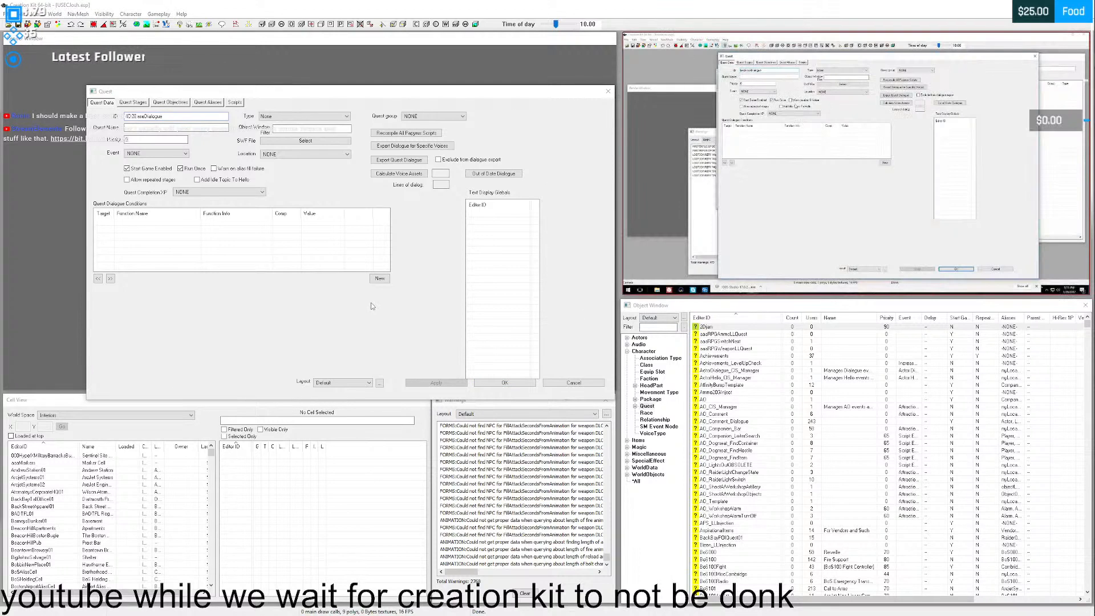
- Enlarge the floating tutorial video into the upper corner and move the Object Window down below it, with the Quest window shifted clear of the video
{"action": "mouse_move", "coordinate": [622, 296]}
{"action": "left_mouse_down"}
{"action": "mouse_move", "coordinate": [535, 347]}
{"action": "mouse_move", "coordinate": [604, 306]}
{"action": "left_mouse_up"}
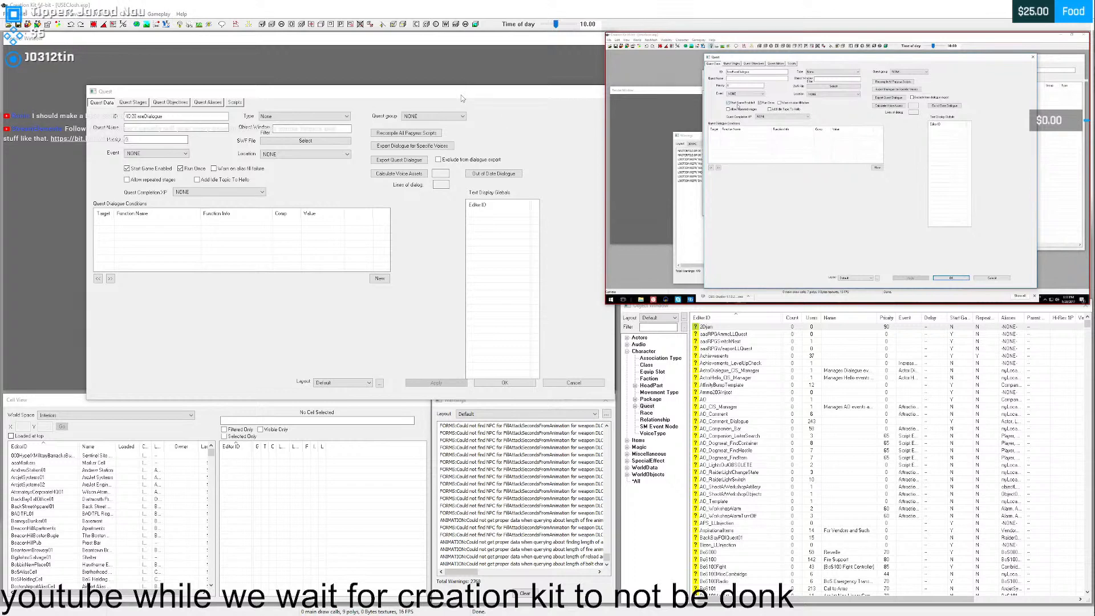
{"action": "left_click_drag", "start_coordinate": [461, 95], "coordinate": [412, 63]}
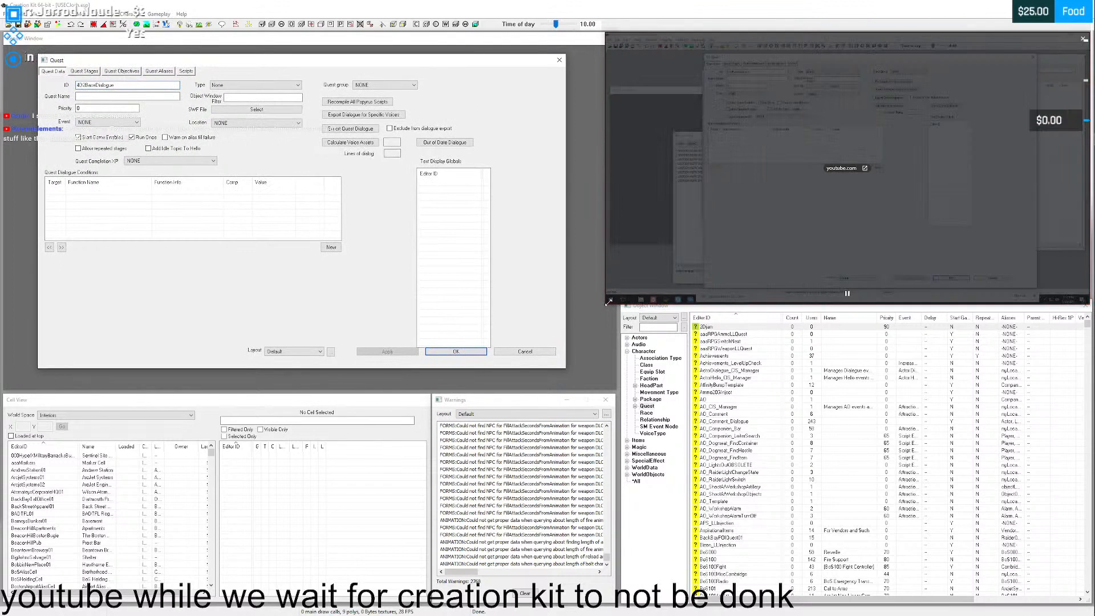
{"action": "left_click_drag", "start_coordinate": [608, 302], "coordinate": [559, 330]}
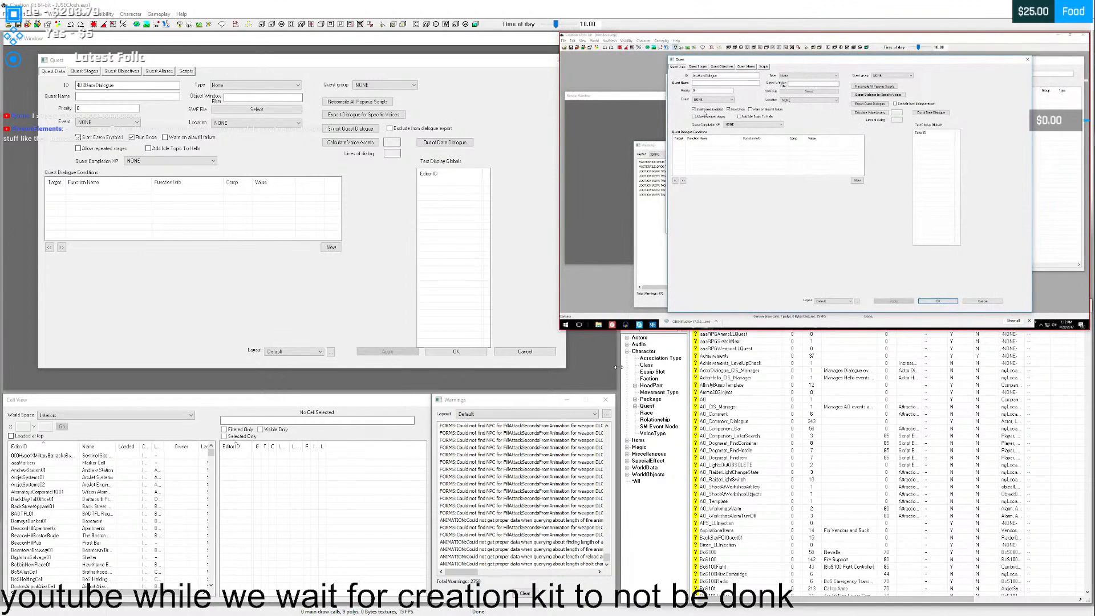
{"action": "left_click_drag", "start_coordinate": [909, 258], "coordinate": [905, 231]}
{"action": "left_click_drag", "start_coordinate": [875, 179], "coordinate": [880, 177]}
{"action": "left_click", "coordinate": [763, 309]}
{"action": "left_click_drag", "start_coordinate": [760, 311], "coordinate": [762, 331]}
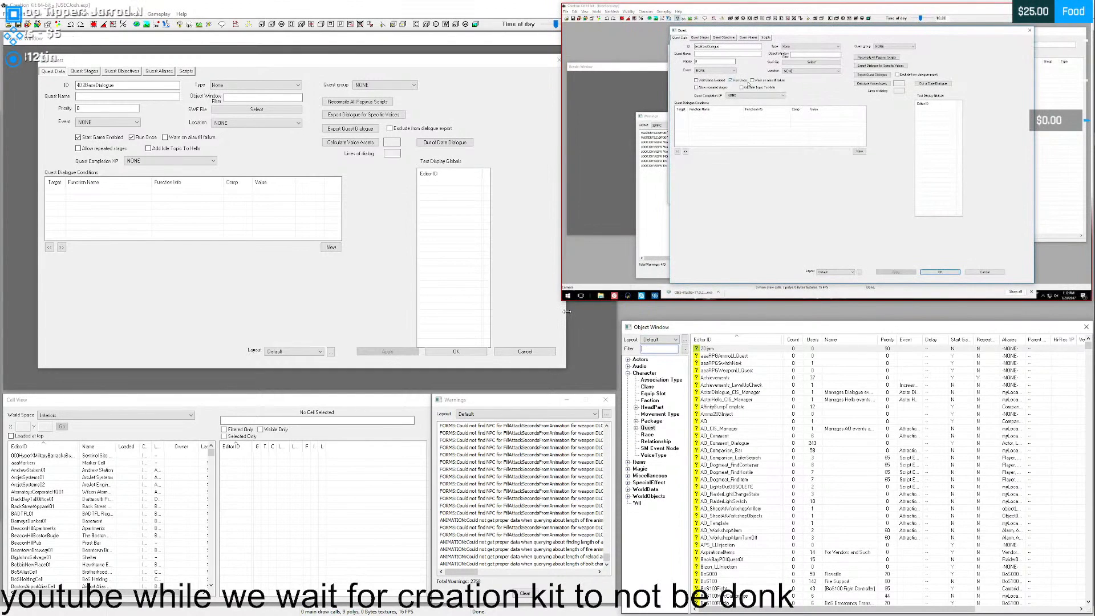
- Enlarge the tutorial video slightly, pull the Quest window out from behind the Render Window and return the Render Window to its place
{"action": "left_click", "coordinate": [557, 307]}
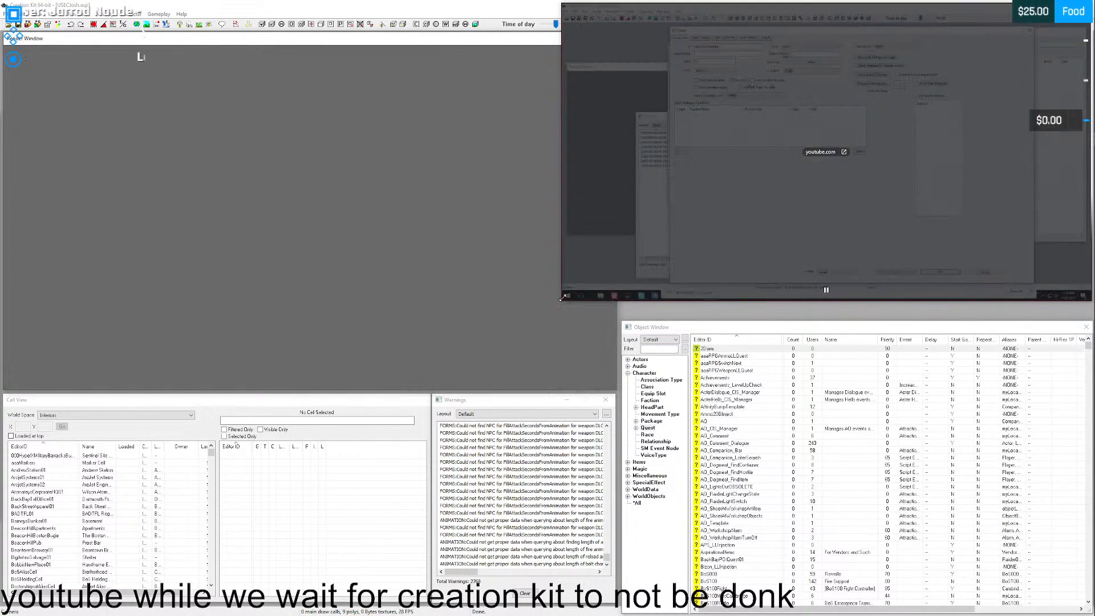
{"action": "left_click_drag", "start_coordinate": [561, 301], "coordinate": [516, 325]}
{"action": "left_click_drag", "start_coordinate": [337, 39], "coordinate": [335, 109]}
{"action": "left_click_drag", "start_coordinate": [314, 59], "coordinate": [864, 379]}
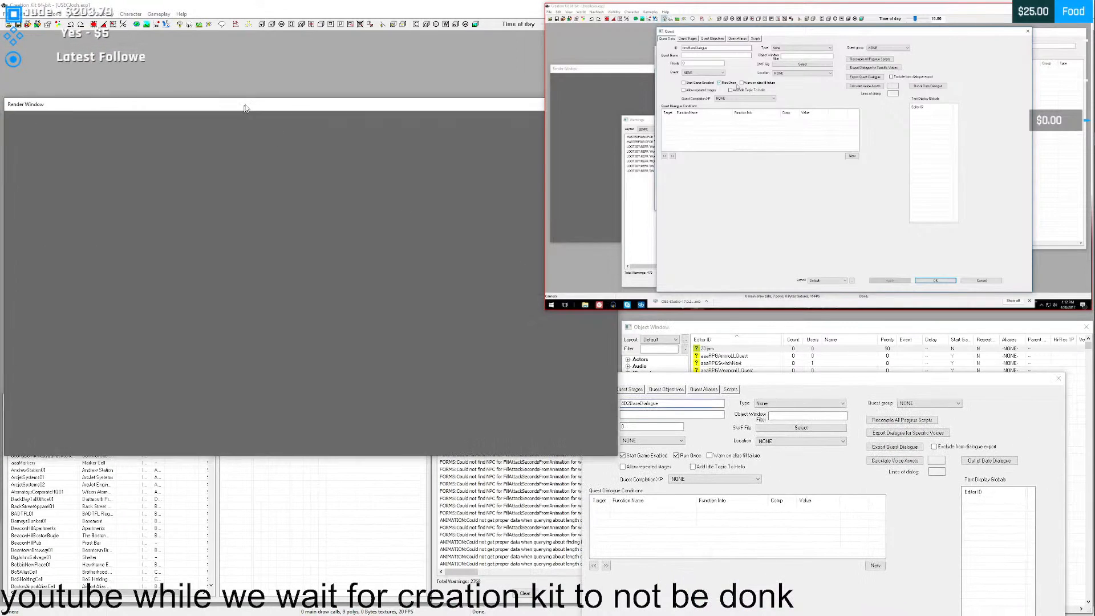
{"action": "left_click_drag", "start_coordinate": [268, 112], "coordinate": [242, 45]}
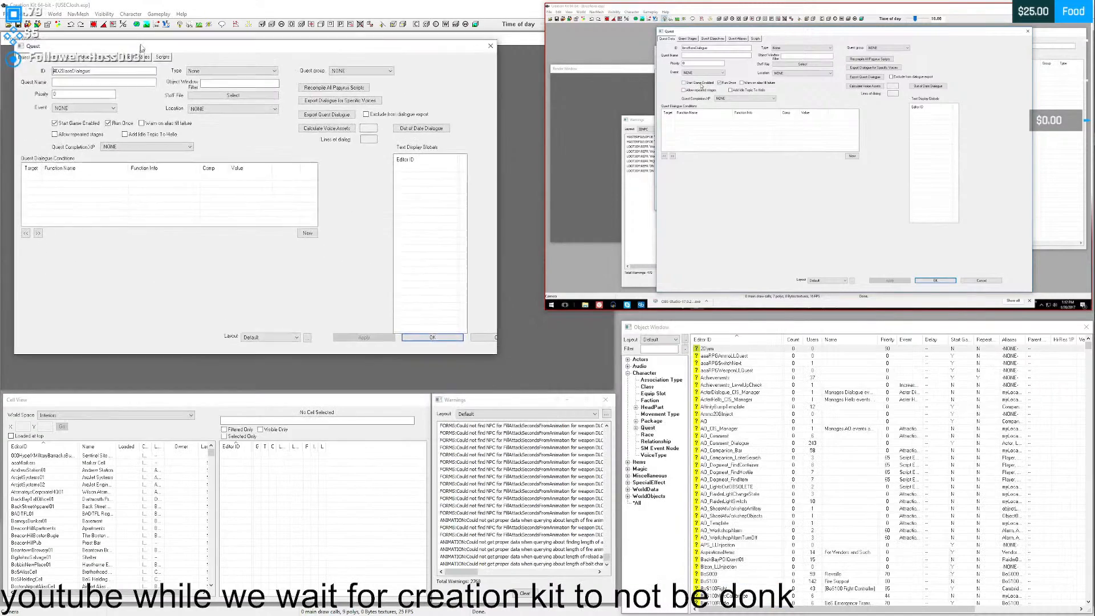
- Place the Quest window over the Render Window, shrink it to fit beside the tutorial video, pause the video and shift it slightly toward the Quest window
{"action": "left_click_drag", "start_coordinate": [142, 49], "coordinate": [132, 82]}
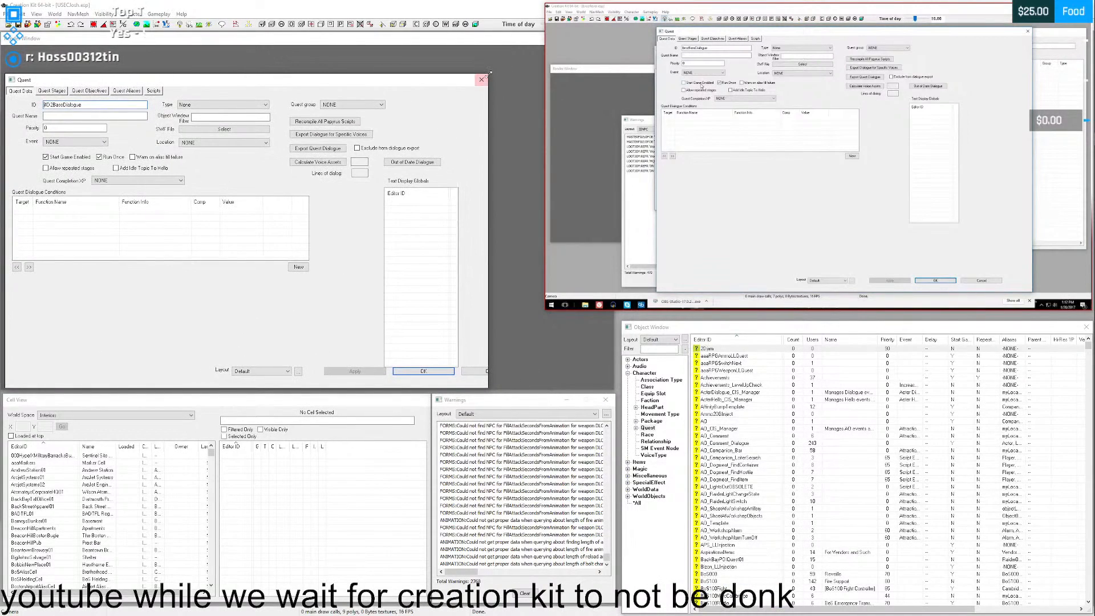
{"action": "mouse_move", "coordinate": [489, 74]}
{"action": "left_mouse_down"}
{"action": "mouse_move", "coordinate": [499, 62]}
{"action": "mouse_move", "coordinate": [478, 59]}
{"action": "left_mouse_up"}
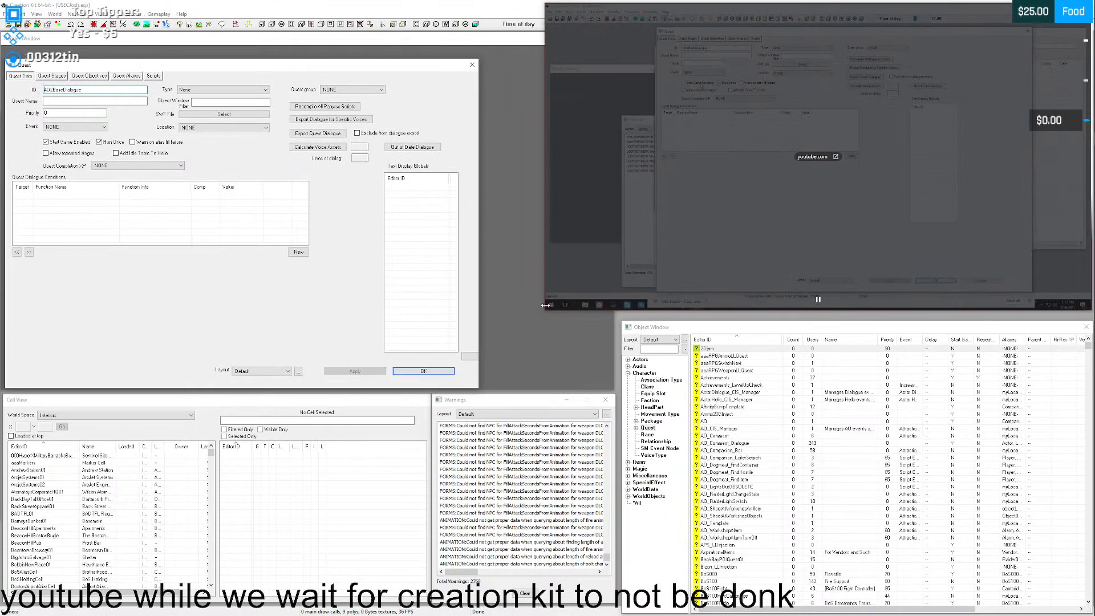
{"action": "left_click_drag", "start_coordinate": [545, 310], "coordinate": [496, 340]}
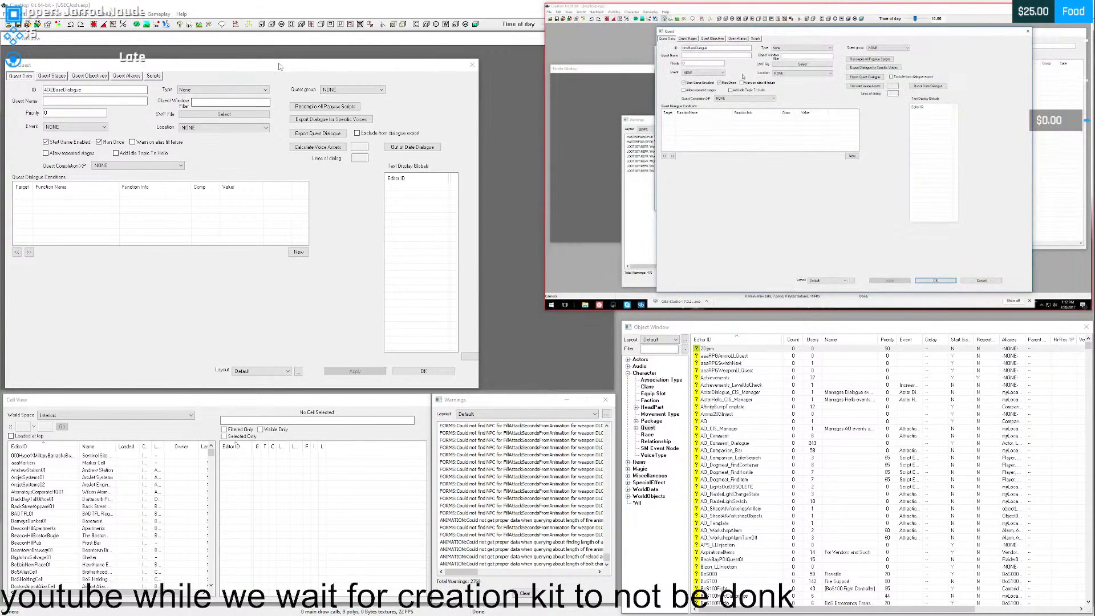
{"action": "left_click_drag", "start_coordinate": [278, 66], "coordinate": [296, 59]}
{"action": "left_click", "coordinate": [818, 301]}
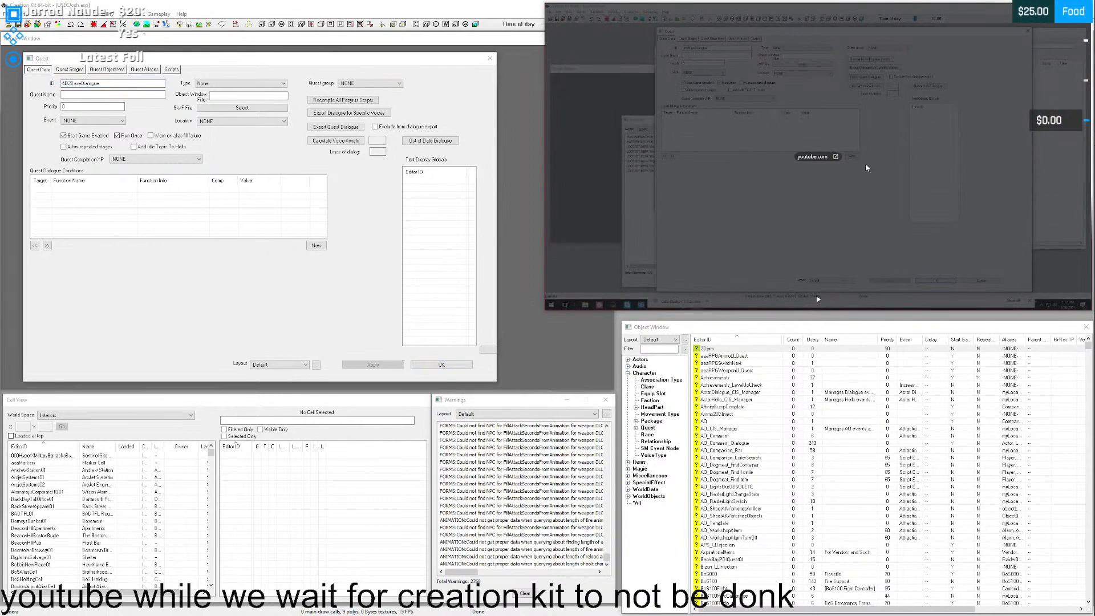
{"action": "left_click_drag", "start_coordinate": [955, 107], "coordinate": [936, 106]}
- Switch to File Explorer, move its window below the Quest window and browse the Desktop folder to The Vault shortcut
{"action": "mouse_move", "coordinate": [1088, 86]}
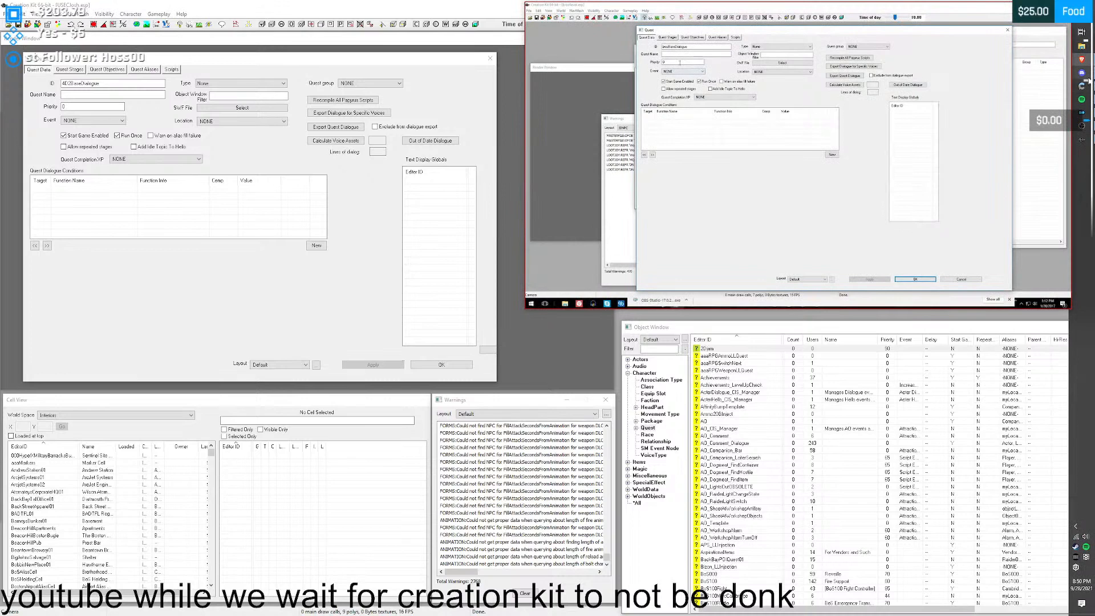
{"action": "left_click", "coordinate": [1081, 45]}
{"action": "left_click_drag", "start_coordinate": [422, 154], "coordinate": [456, 341]}
{"action": "scroll", "coordinate": [399, 451], "scroll_direction": "up", "scroll_amount": 1}
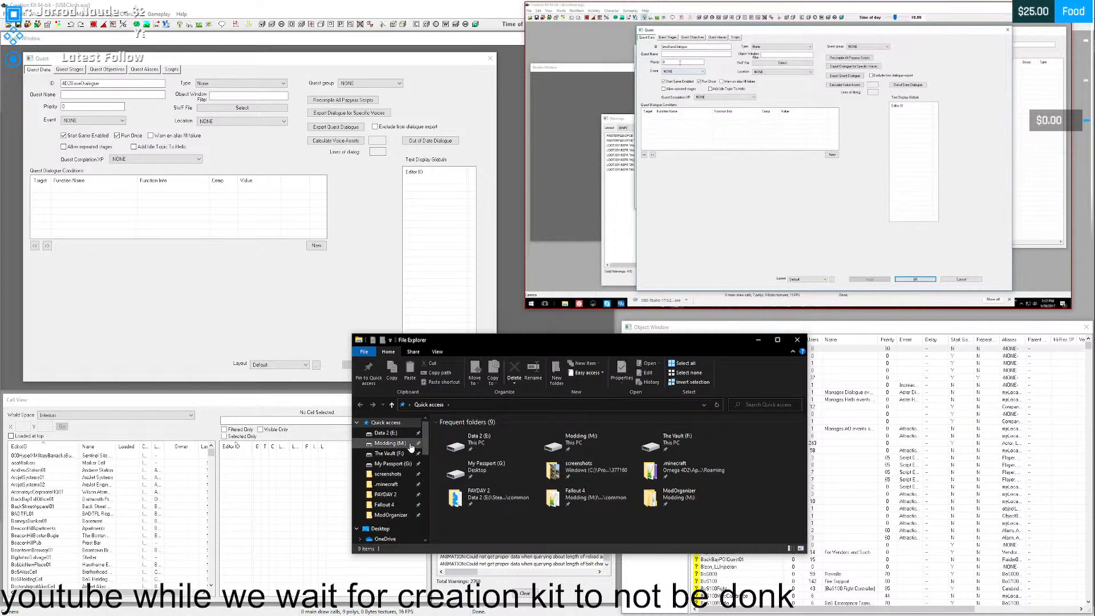
{"action": "scroll", "coordinate": [385, 484], "scroll_direction": "down", "scroll_amount": 1}
{"action": "left_click", "coordinate": [380, 505]}
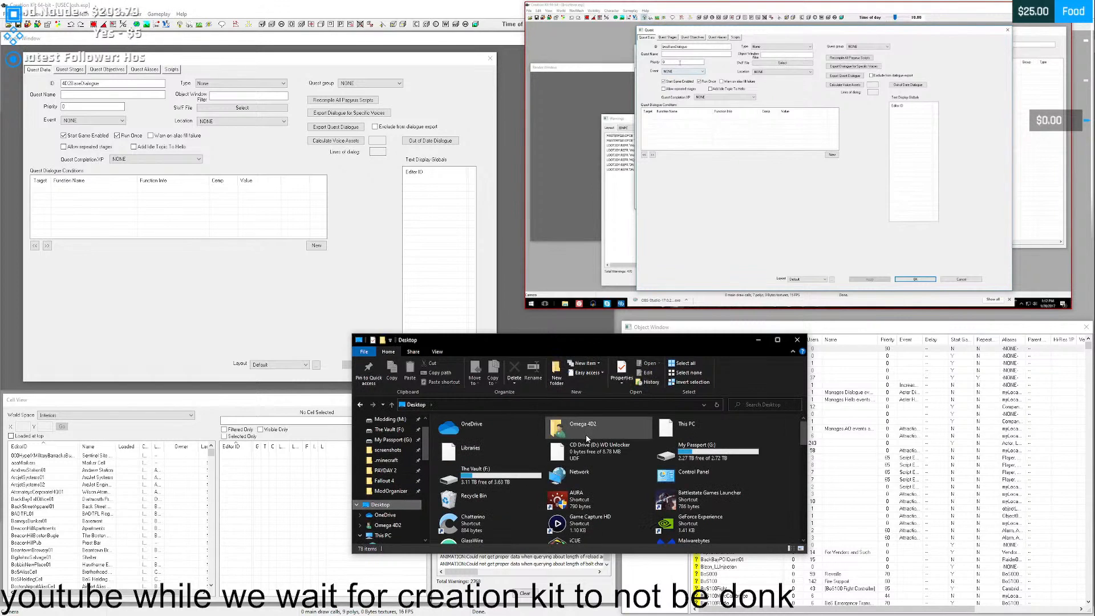
{"action": "scroll", "coordinate": [591, 436], "scroll_direction": "down", "scroll_amount": 2}
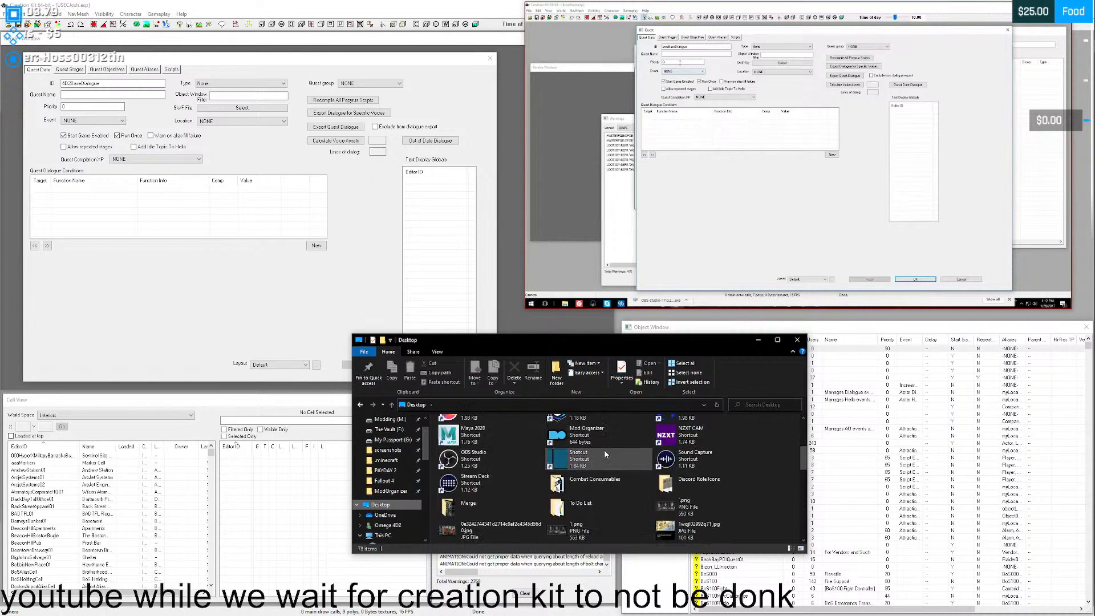
{"action": "scroll", "coordinate": [604, 449], "scroll_direction": "down", "scroll_amount": 2}
{"action": "scroll", "coordinate": [606, 454], "scroll_direction": "up", "scroll_amount": 2}
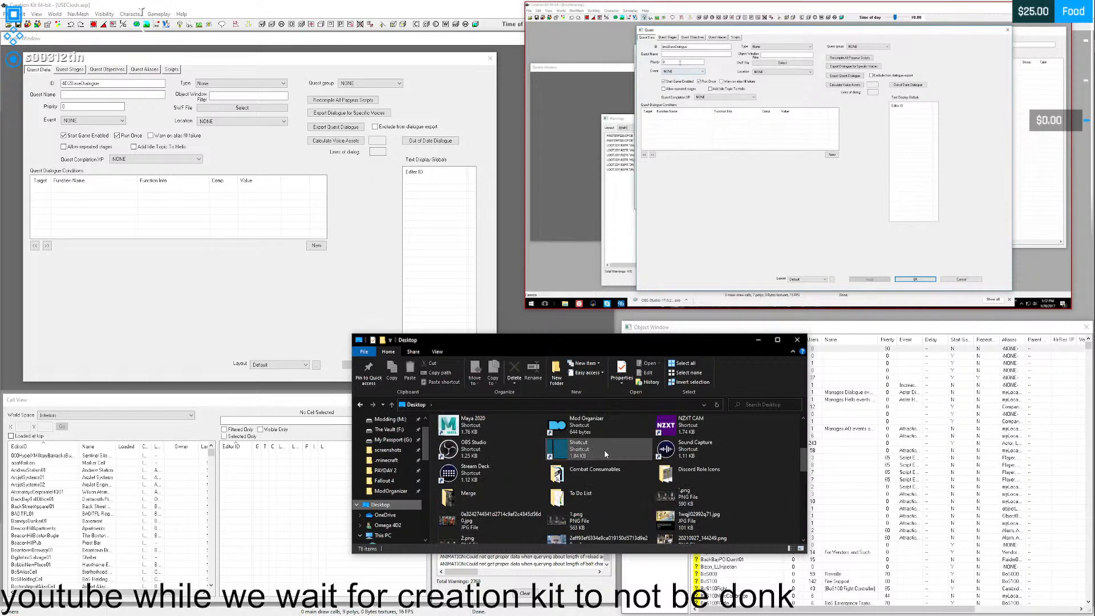
{"action": "scroll", "coordinate": [631, 515], "scroll_direction": "down", "scroll_amount": 10}
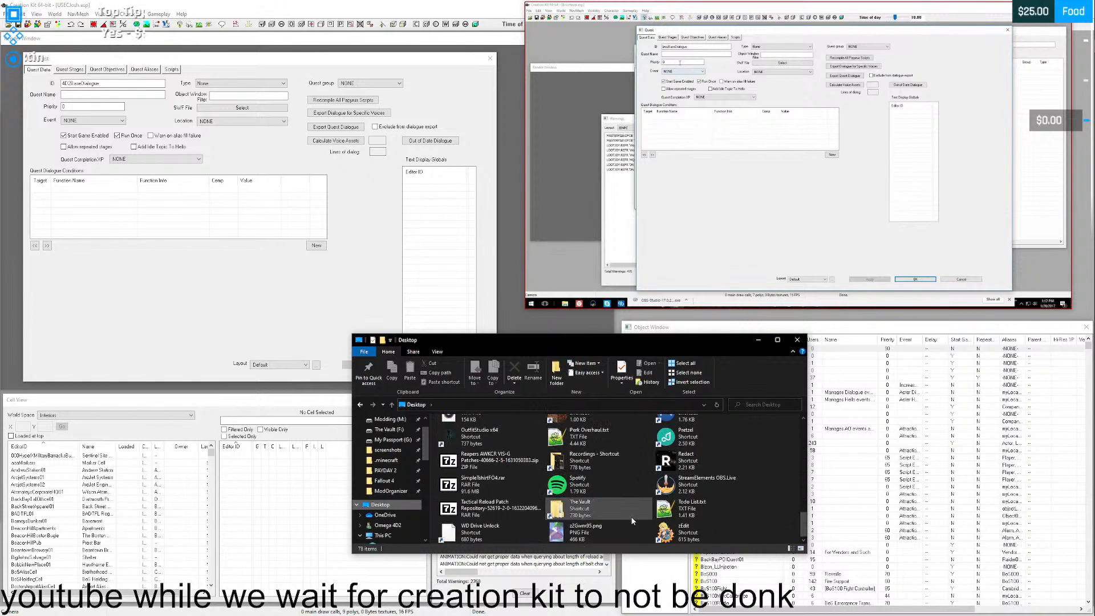
- Follow The Vault shortcut to the Fallout 4 mods and open the EFT - voices folder inside - EFT Mods
{"action": "double_click", "coordinate": [631, 515]}
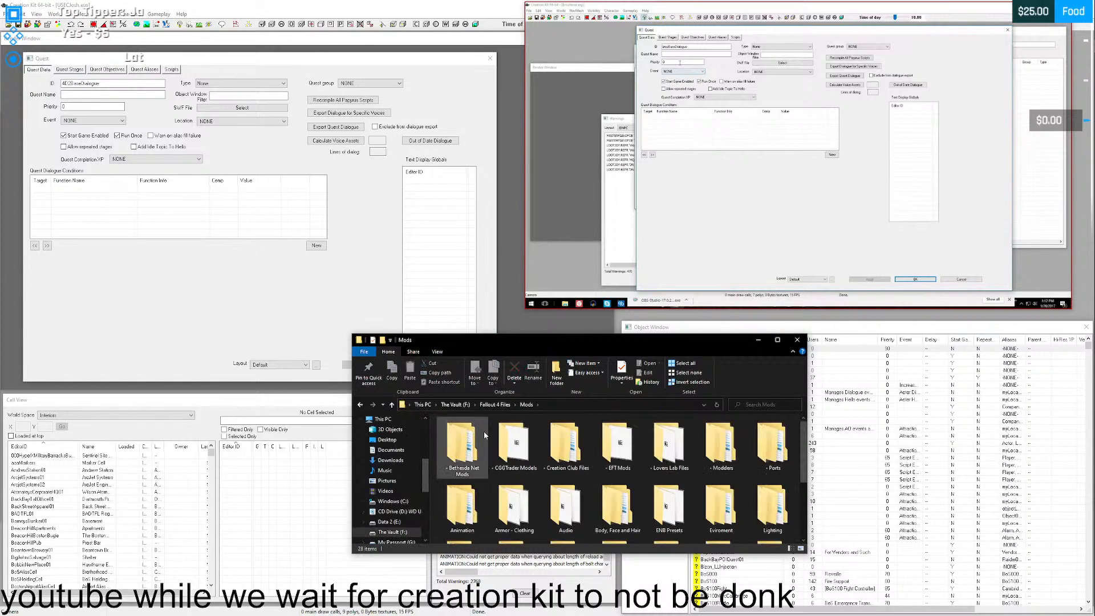
{"action": "double_click", "coordinate": [616, 445]}
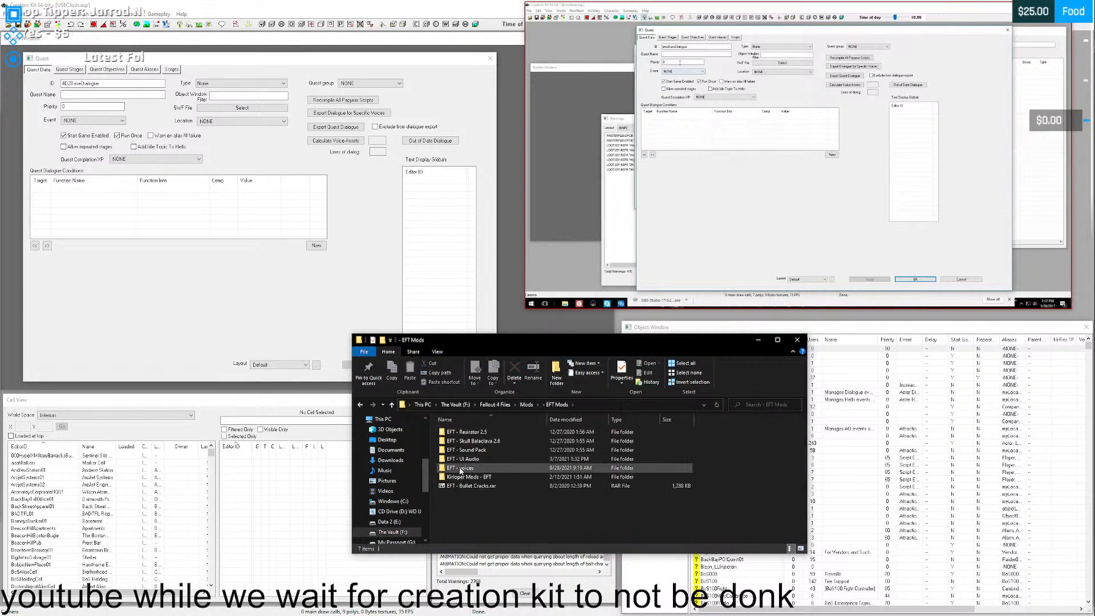
{"action": "double_click", "coordinate": [461, 468]}
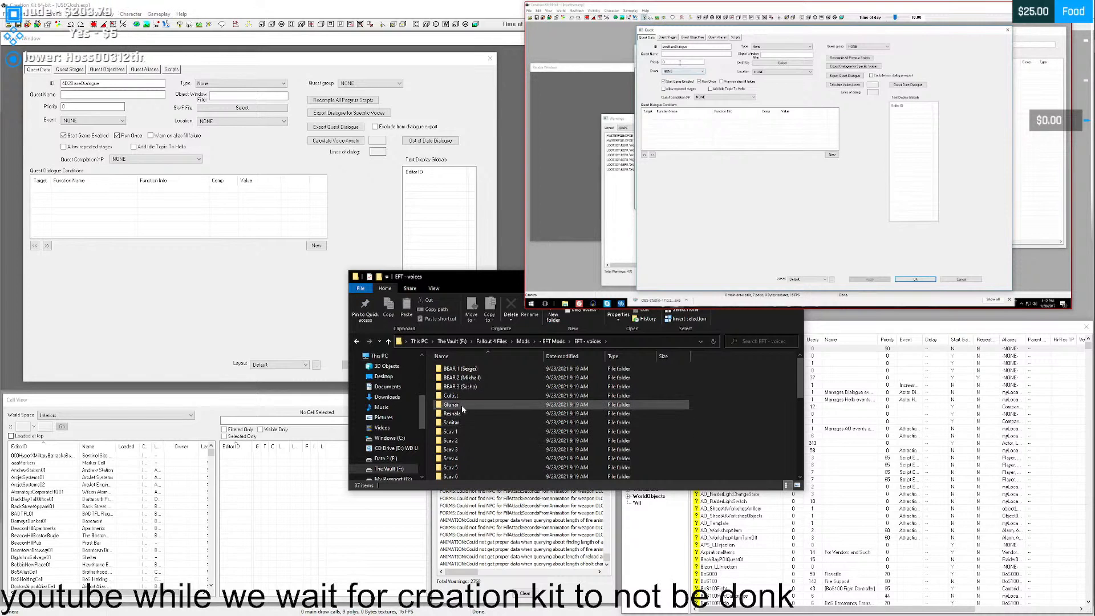
- Look through the character voice folders and open the BEAR 1 folder to examine its voice files
{"action": "scroll", "coordinate": [456, 411], "scroll_direction": "down", "scroll_amount": 1}
{"action": "scroll", "coordinate": [454, 413], "scroll_direction": "down", "scroll_amount": 3}
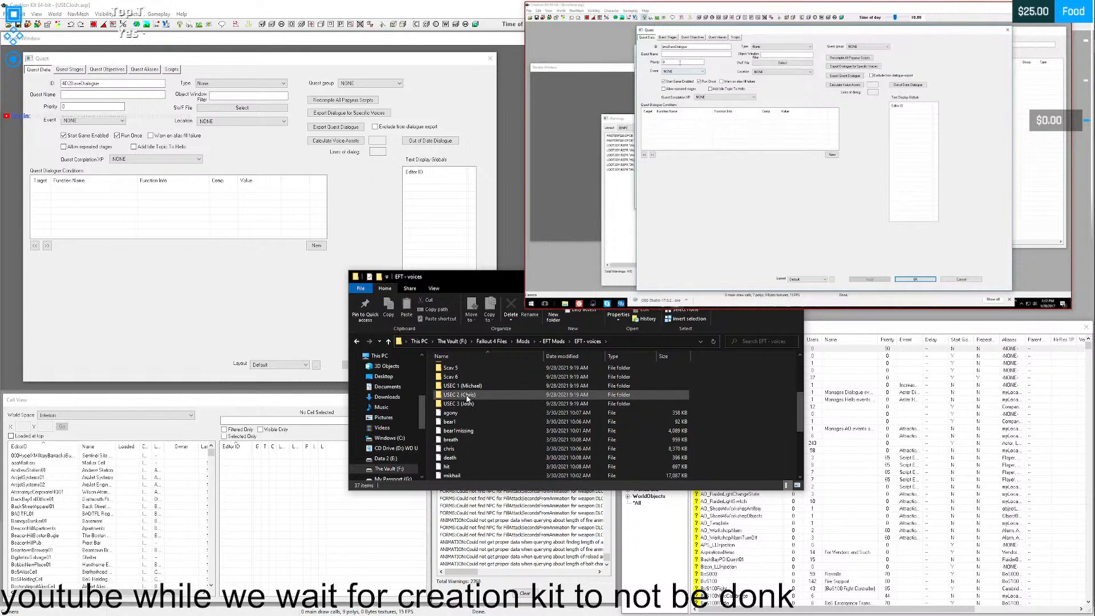
{"action": "scroll", "coordinate": [467, 398], "scroll_direction": "up", "scroll_amount": 4}
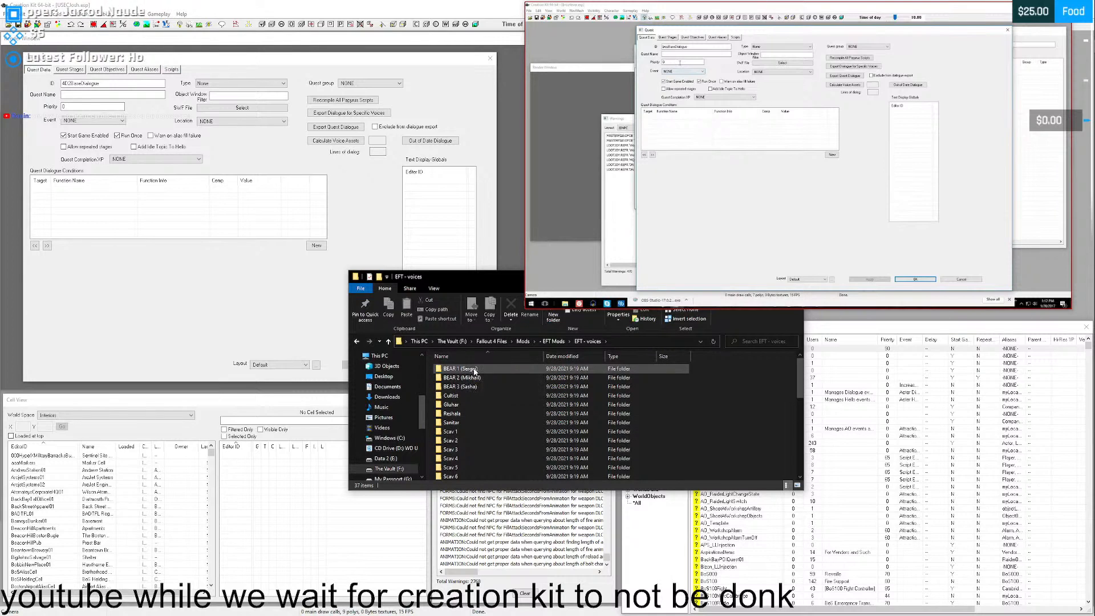
{"action": "double_click", "coordinate": [475, 371]}
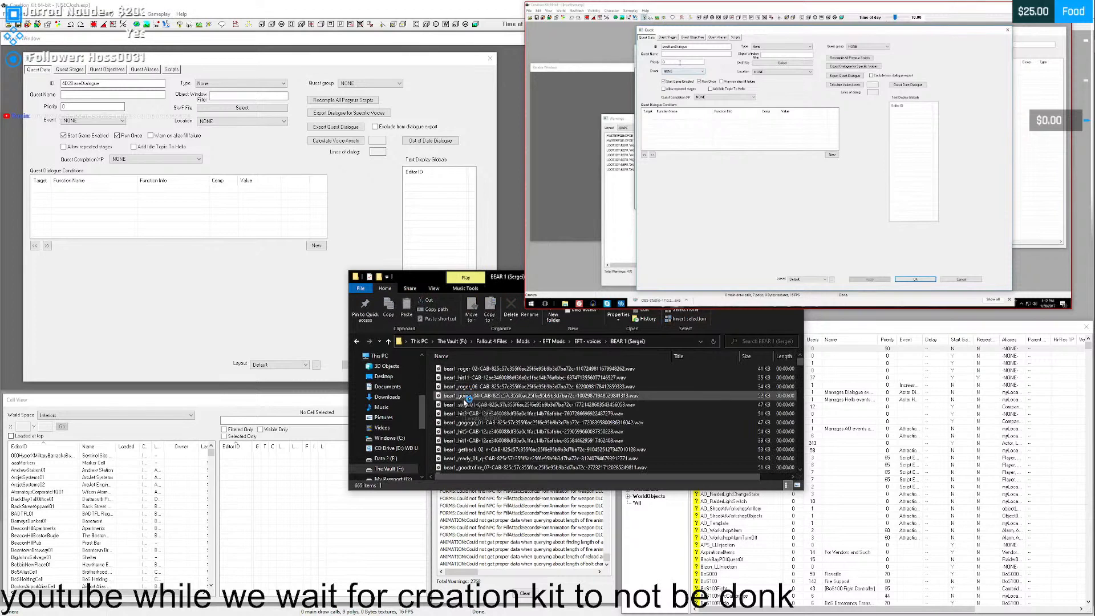
- Play the bear1_stop_01 voice clip from the BEAR 1 folder and close the music player
{"action": "left_click", "coordinate": [468, 404]}
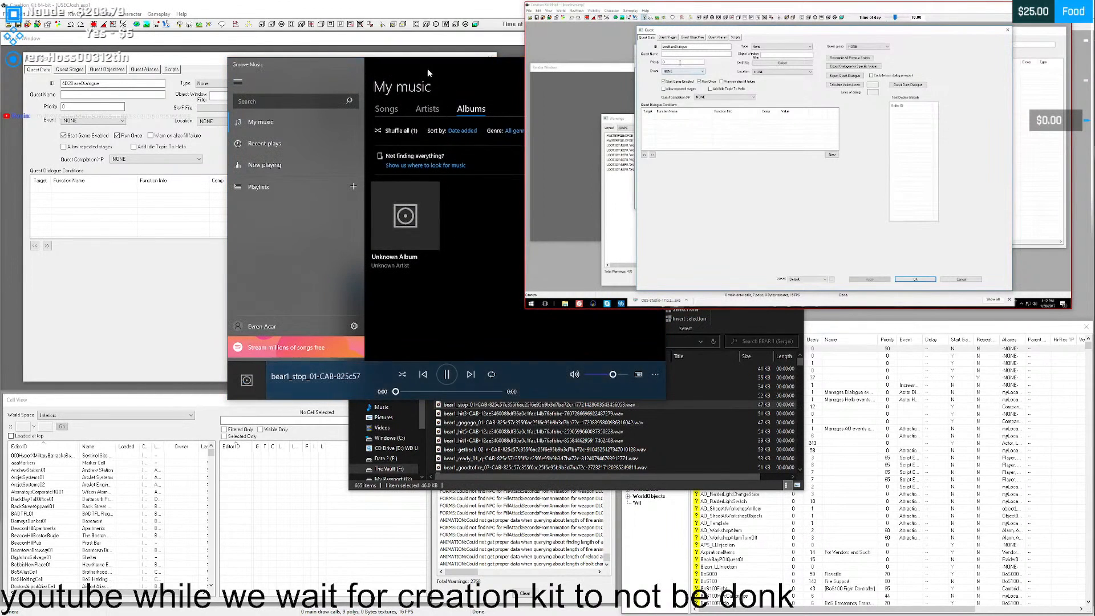
{"action": "left_click_drag", "start_coordinate": [427, 68], "coordinate": [345, 71]}
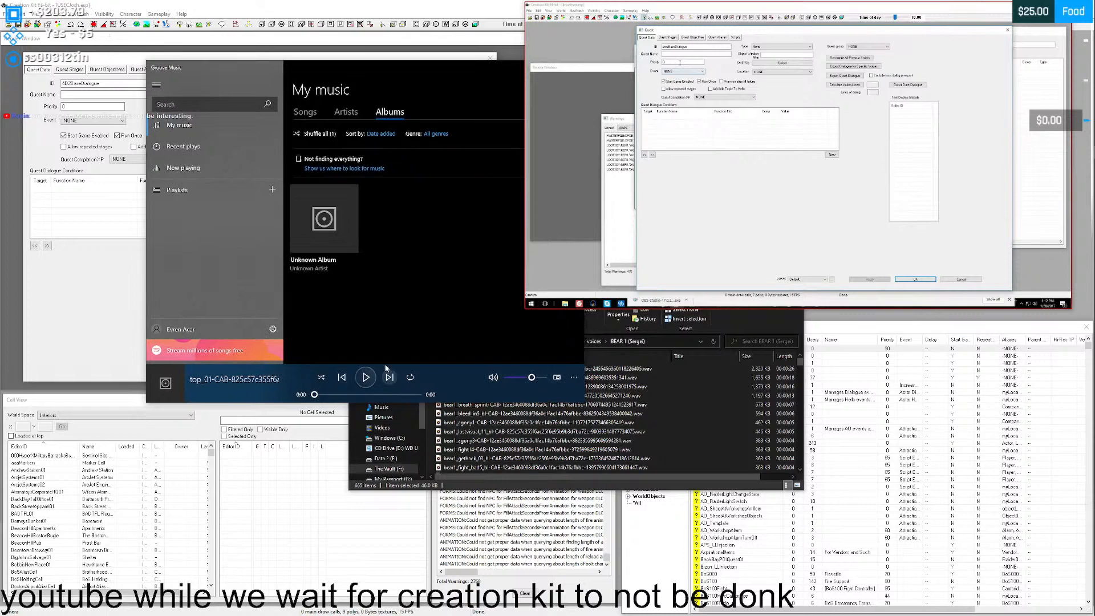
{"action": "left_click_drag", "start_coordinate": [425, 71], "coordinate": [306, 230]}
{"action": "left_click", "coordinate": [463, 227]}
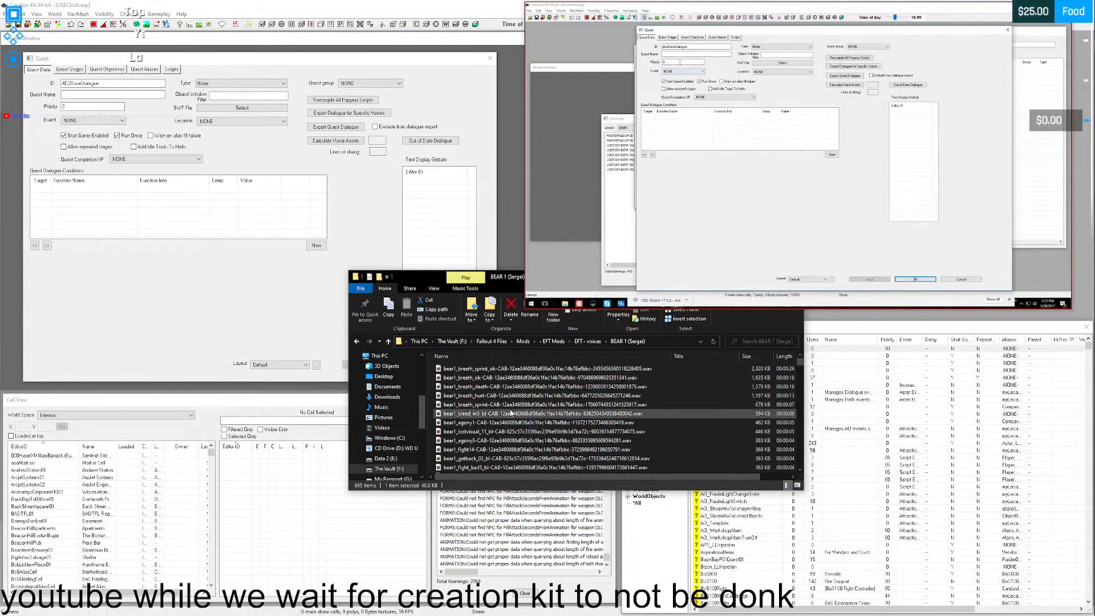
- Return to the EFT - voices folder, look over its character folders and clear File Explorer away from the Creation Kit windows
{"action": "key", "text": "alt+Left"}
{"action": "right_click", "coordinate": [460, 404]}
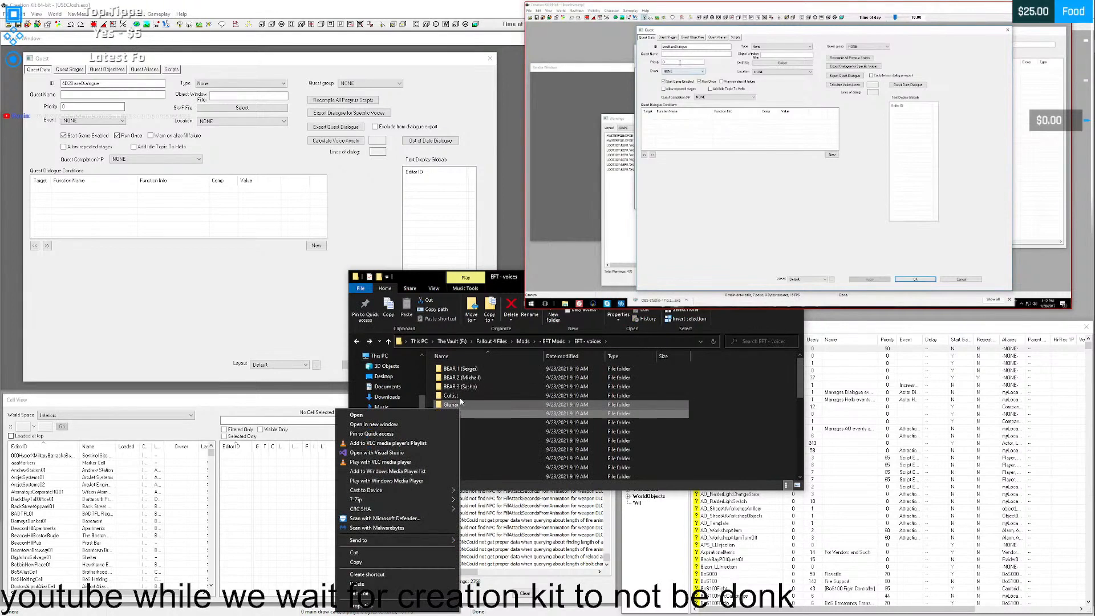
{"action": "left_click", "coordinate": [475, 389]}
{"action": "left_click", "coordinate": [452, 423]}
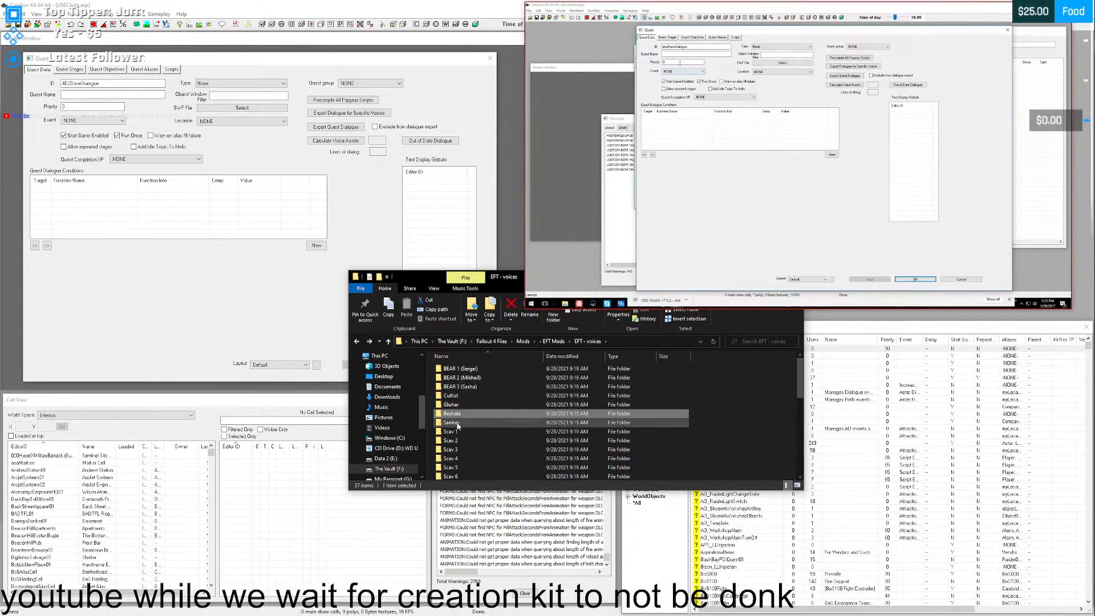
{"action": "left_click_drag", "start_coordinate": [463, 278], "coordinate": [602, 349]}
{"action": "left_click", "coordinate": [902, 348]}
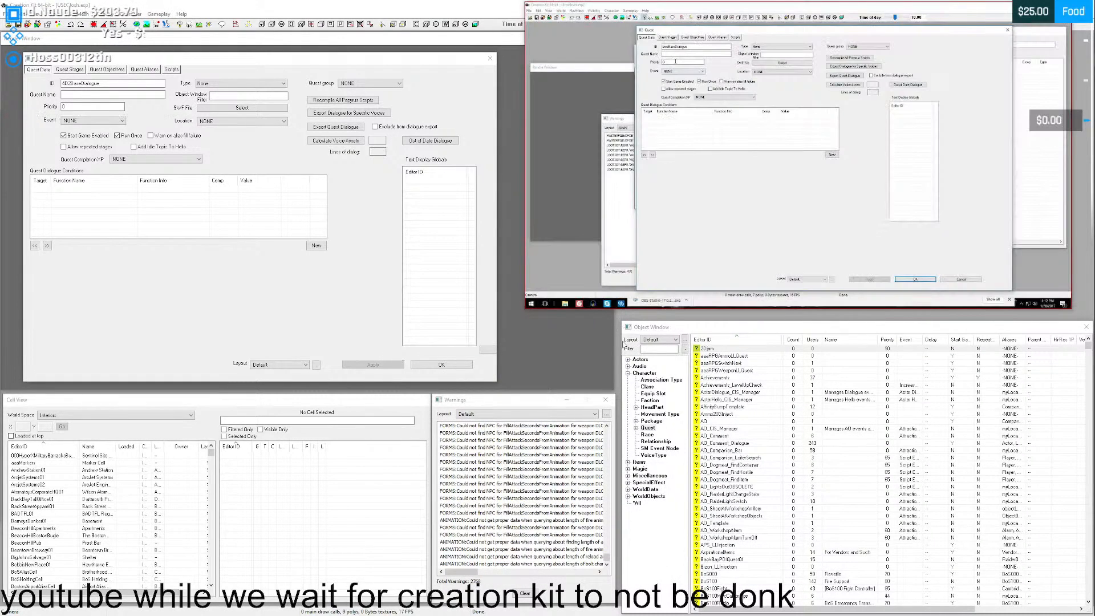
- Start a new quest dialogue condition and set its condition function to GetInFaction
{"action": "left_click", "coordinate": [102, 105]}
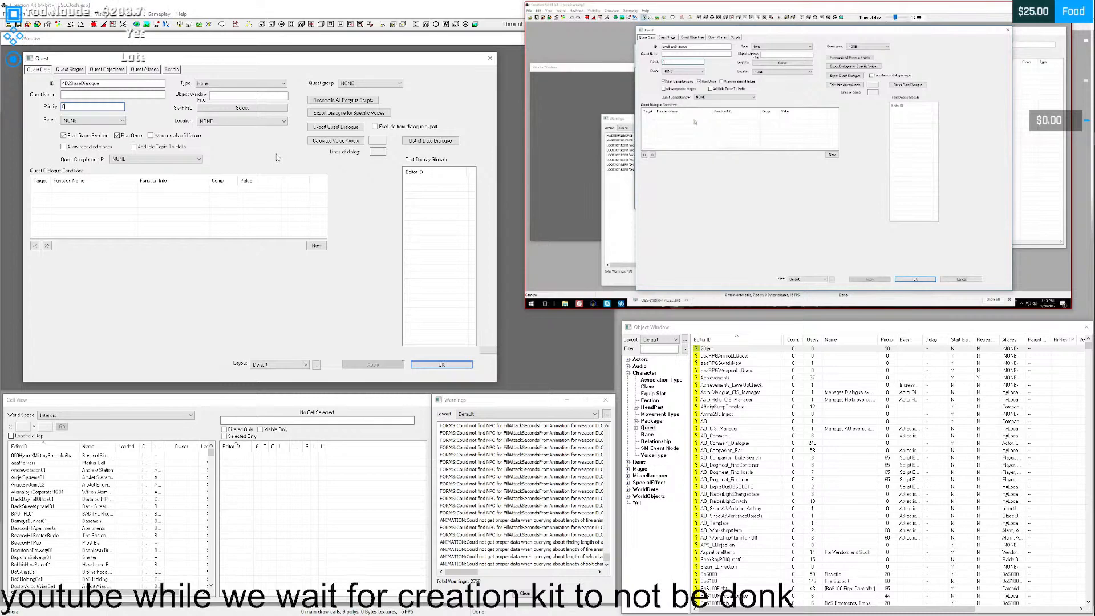
{"action": "right_click", "coordinate": [695, 122]}
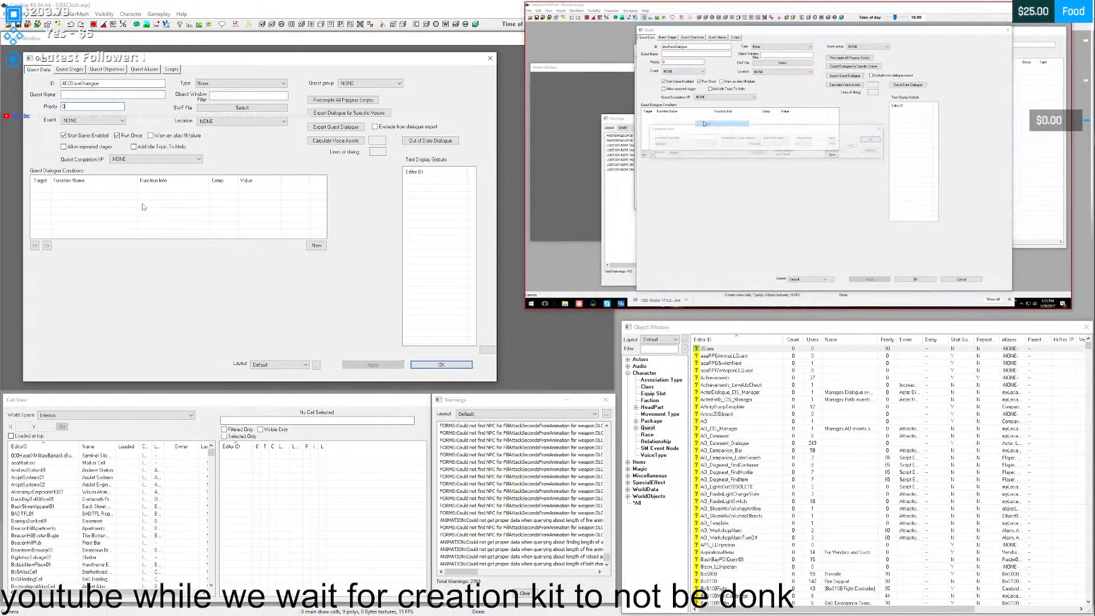
{"action": "right_click", "coordinate": [133, 201]}
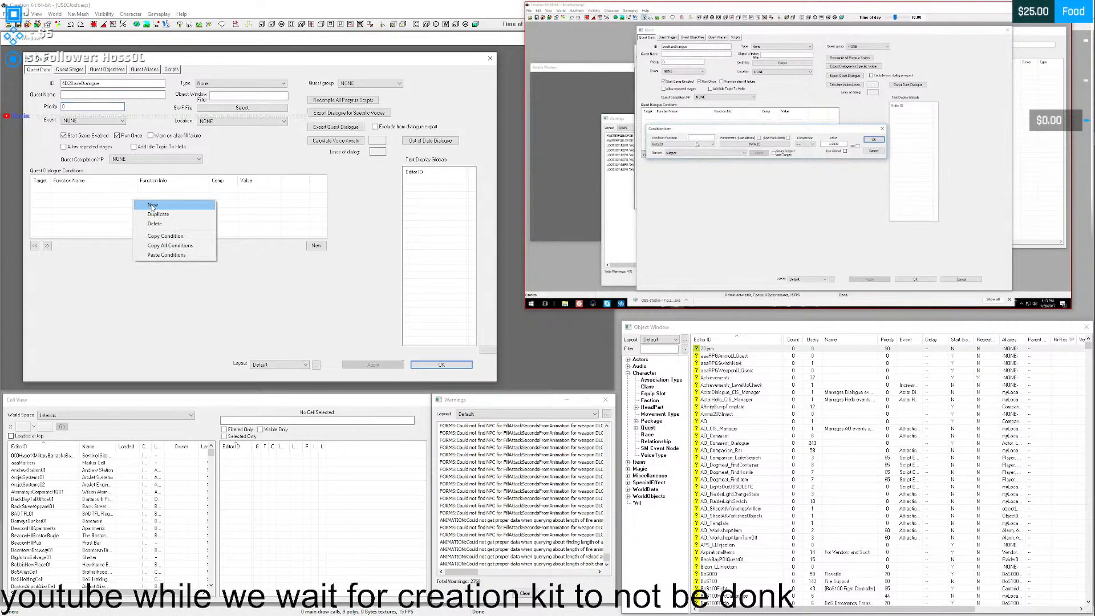
{"action": "left_click", "coordinate": [140, 205]}
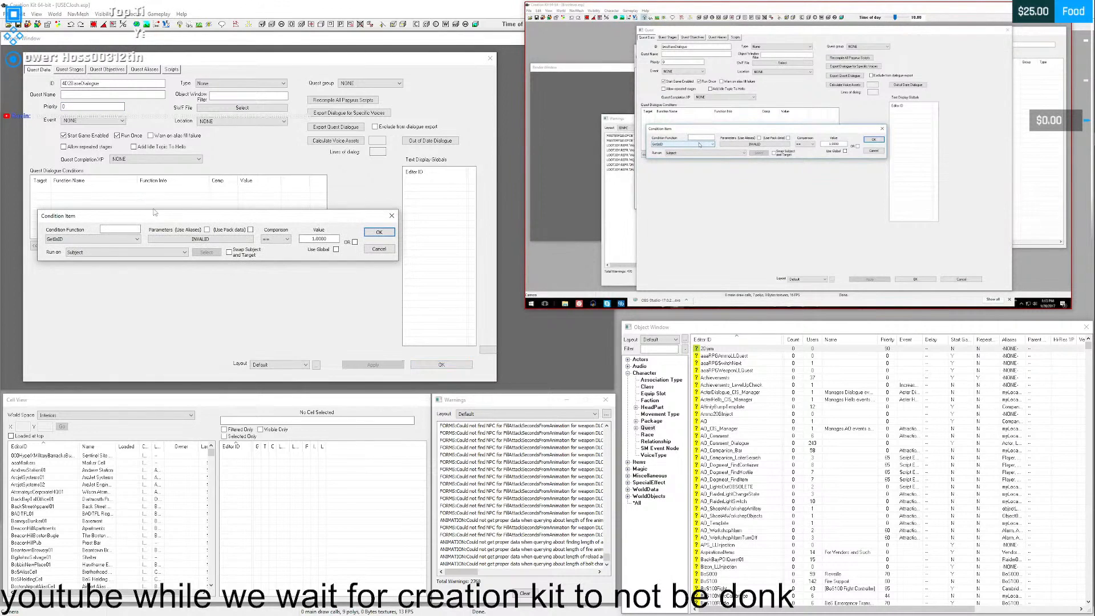
{"action": "left_click_drag", "start_coordinate": [155, 213], "coordinate": [151, 249]}
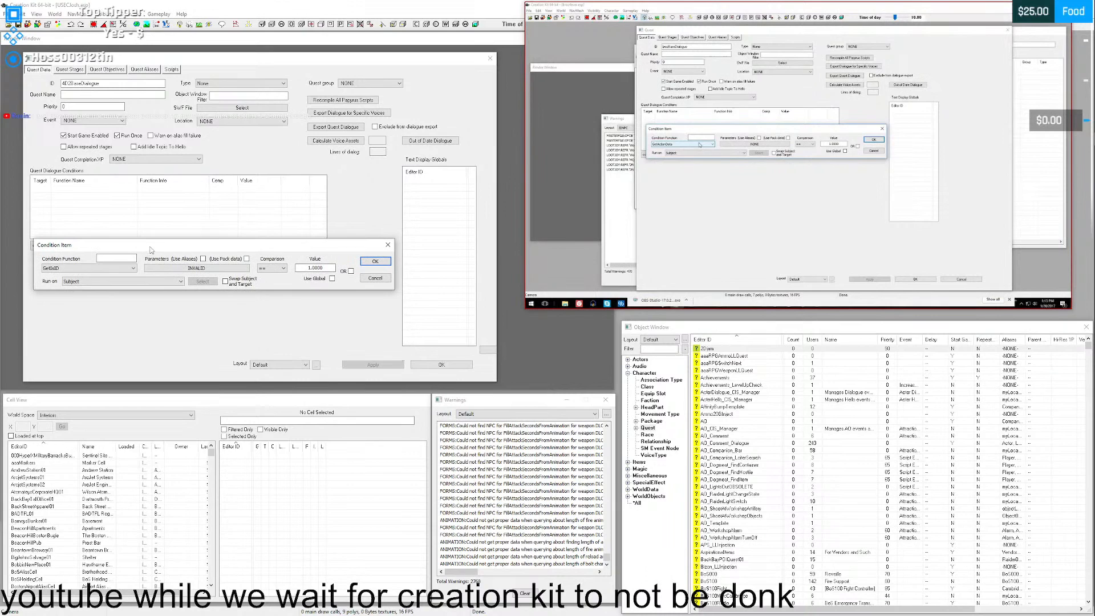
{"action": "left_click", "coordinate": [105, 268]}
{"action": "type", "text": "getinf"}
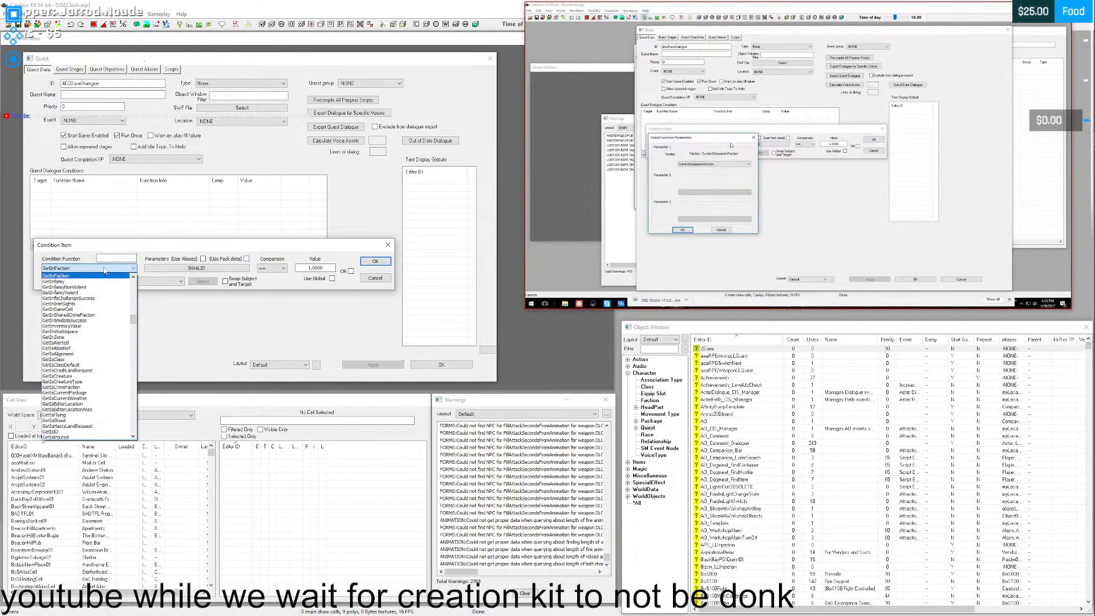
{"action": "key", "text": "Return"}
- Set the condition's faction parameter to CurrentCompanionFaction and add the condition to the quest
{"action": "left_click", "coordinate": [208, 270]}
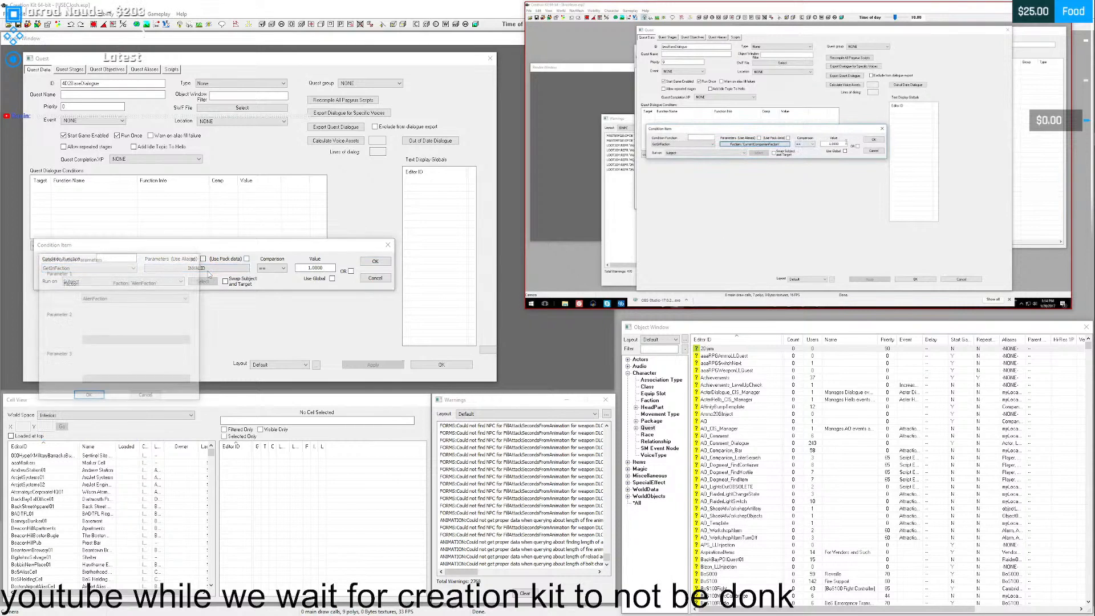
{"action": "type", "text": "curr"}
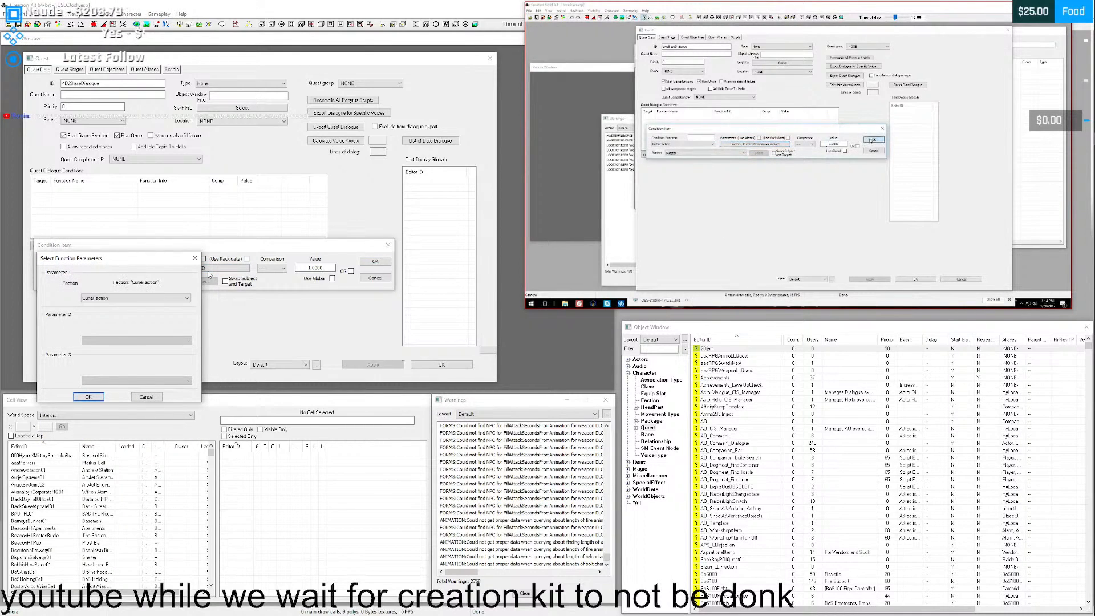
{"action": "key", "text": "Return"}
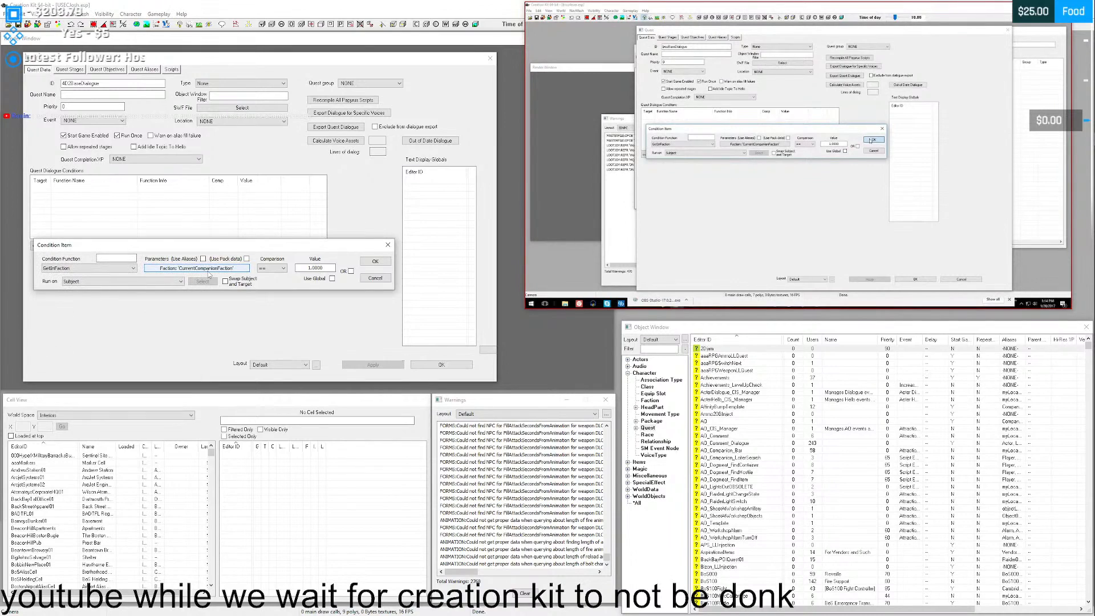
{"action": "left_click", "coordinate": [271, 267]}
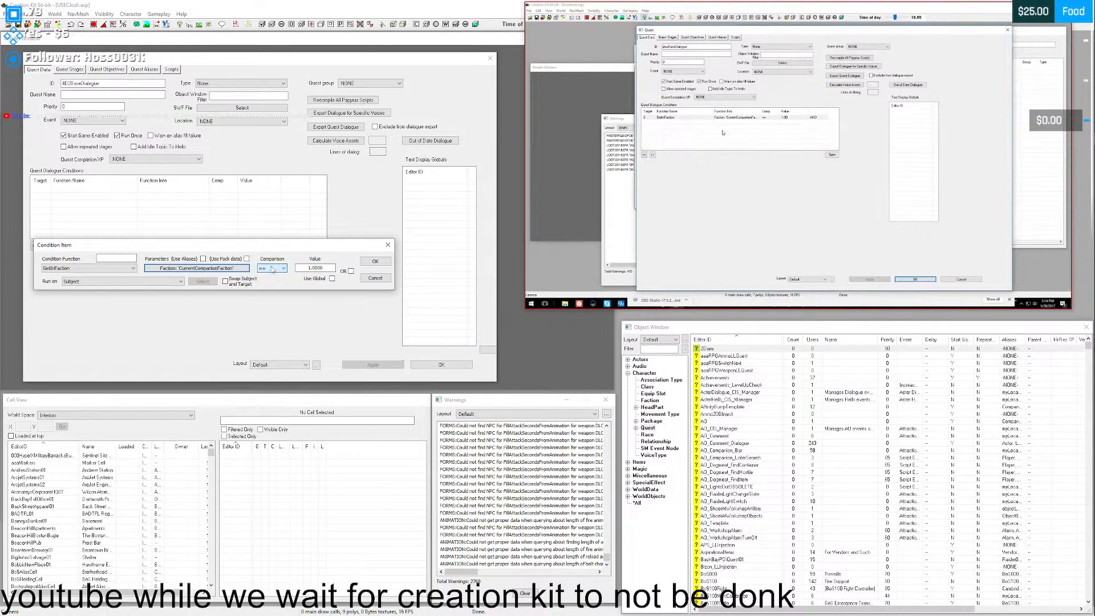
{"action": "left_click", "coordinate": [779, 290]}
{"action": "left_click", "coordinate": [798, 299]}
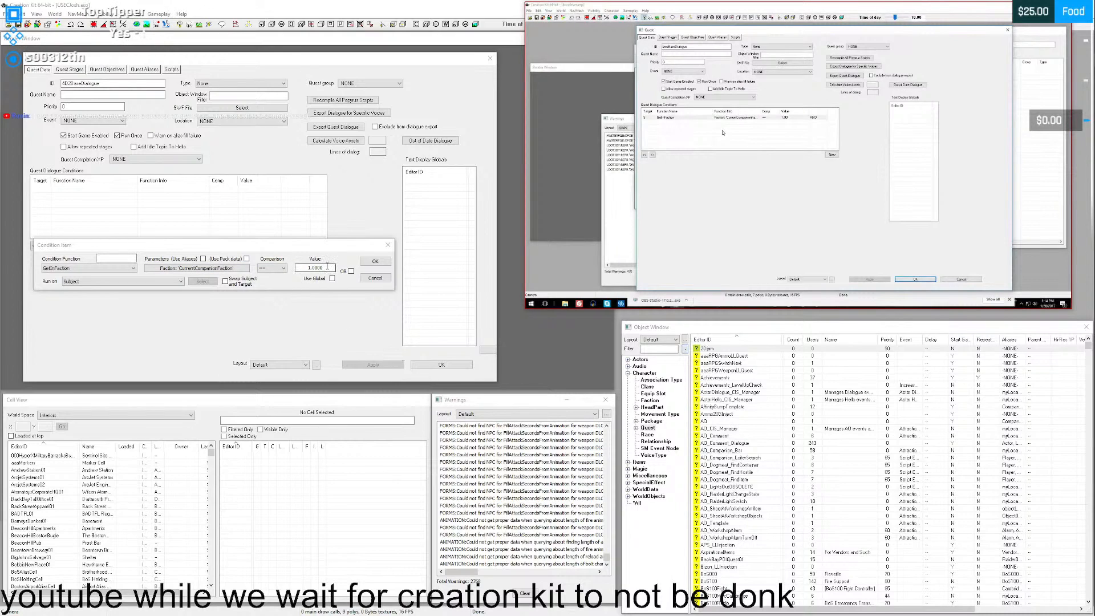
{"action": "left_click", "coordinate": [374, 263]}
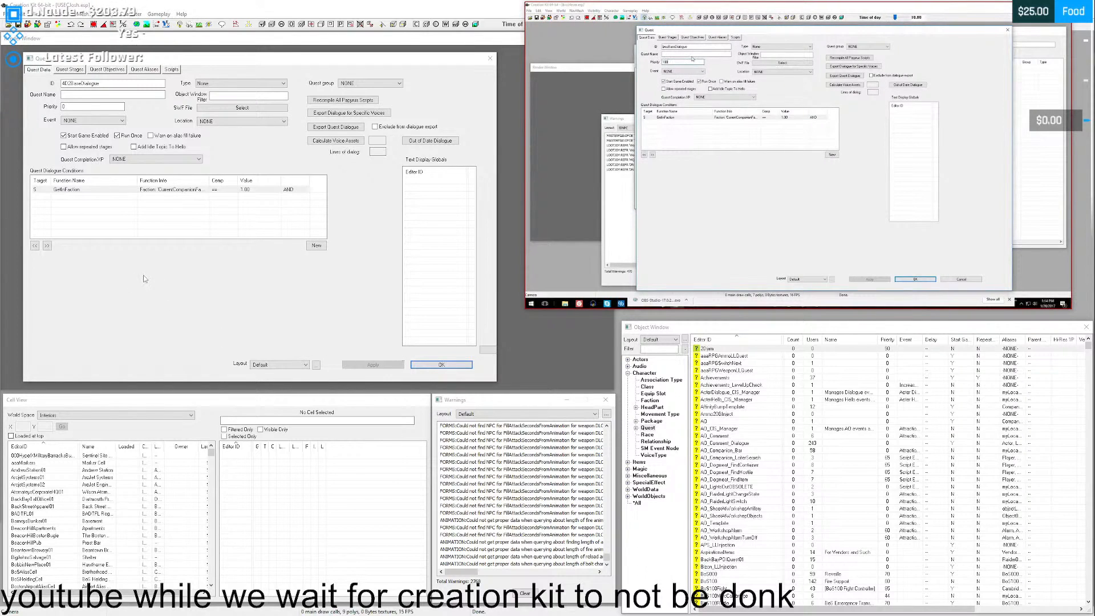
- Save and close the quest, list all objects in the Object Window and filter them by 4d2
{"action": "left_click", "coordinate": [77, 106]}
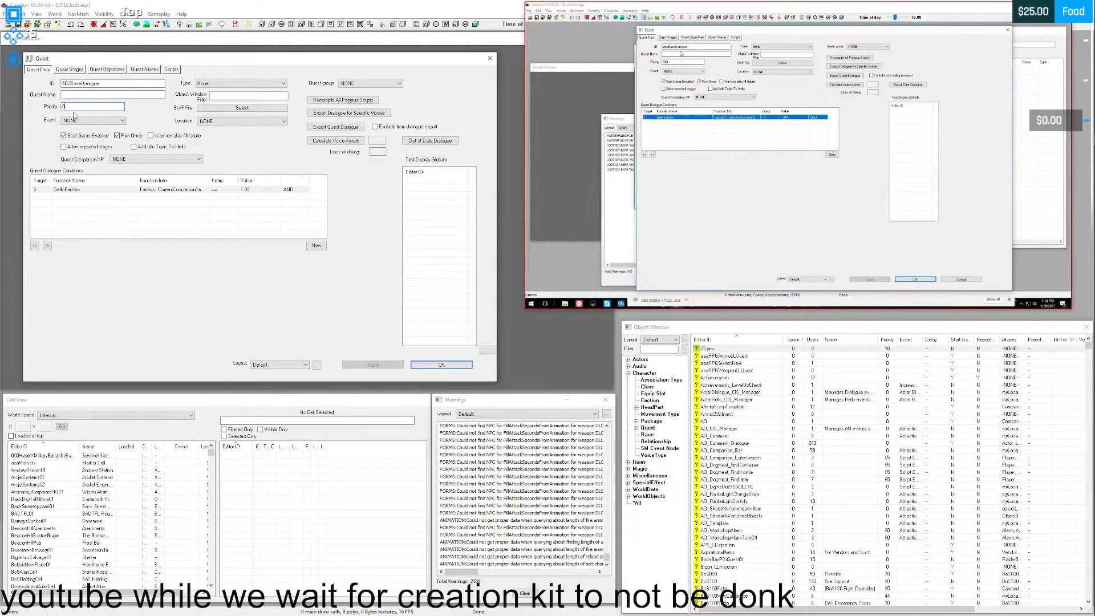
{"action": "double_click", "coordinate": [766, 117]}
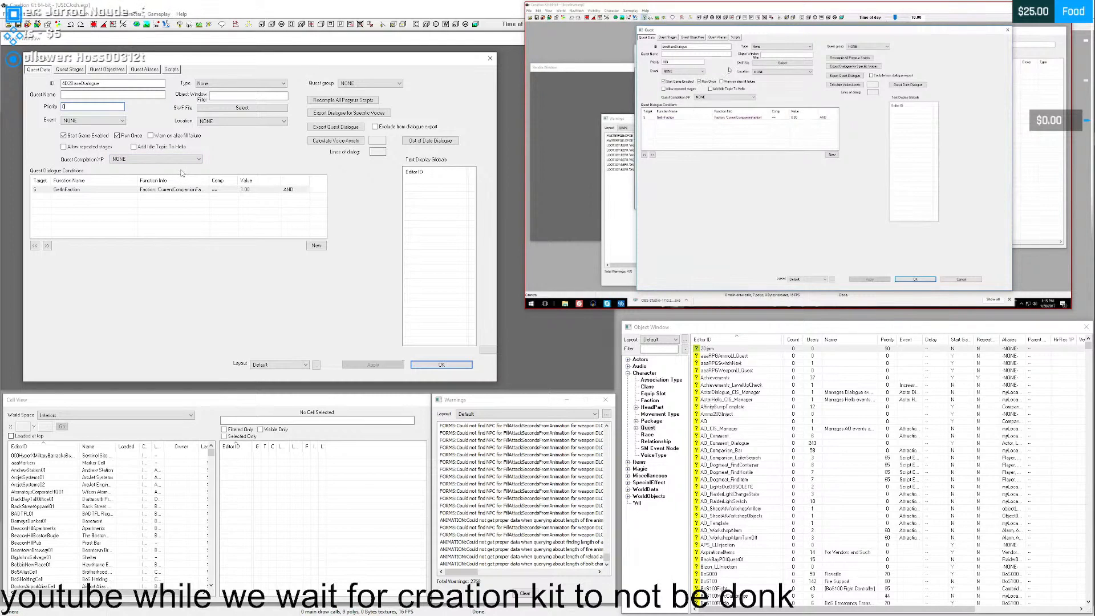
{"action": "left_click", "coordinate": [669, 120]}
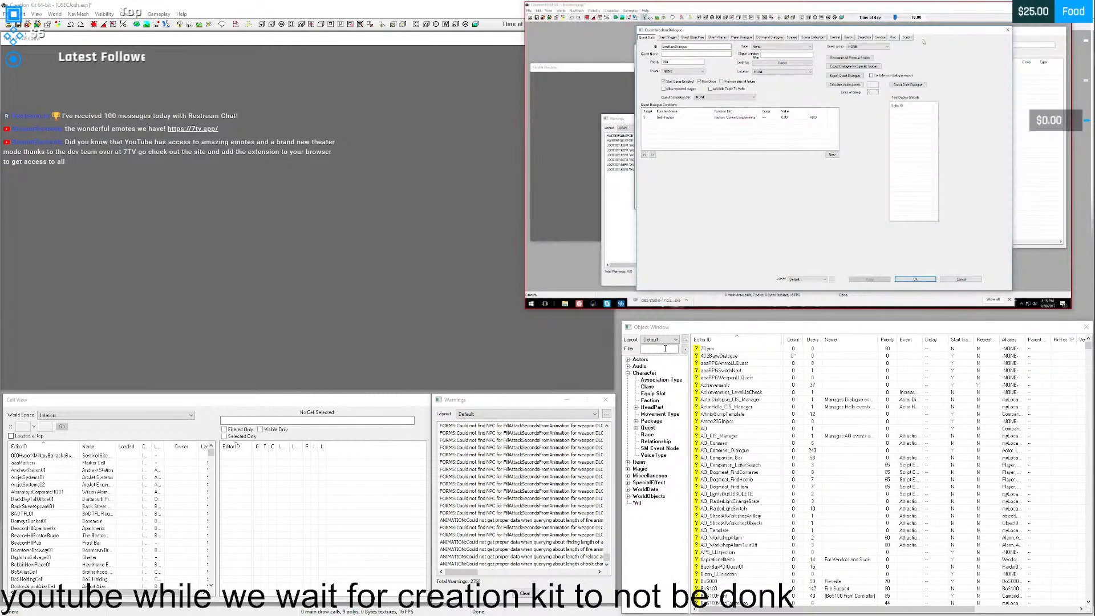
{"action": "left_click", "coordinate": [638, 503]}
{"action": "left_click", "coordinate": [650, 348]}
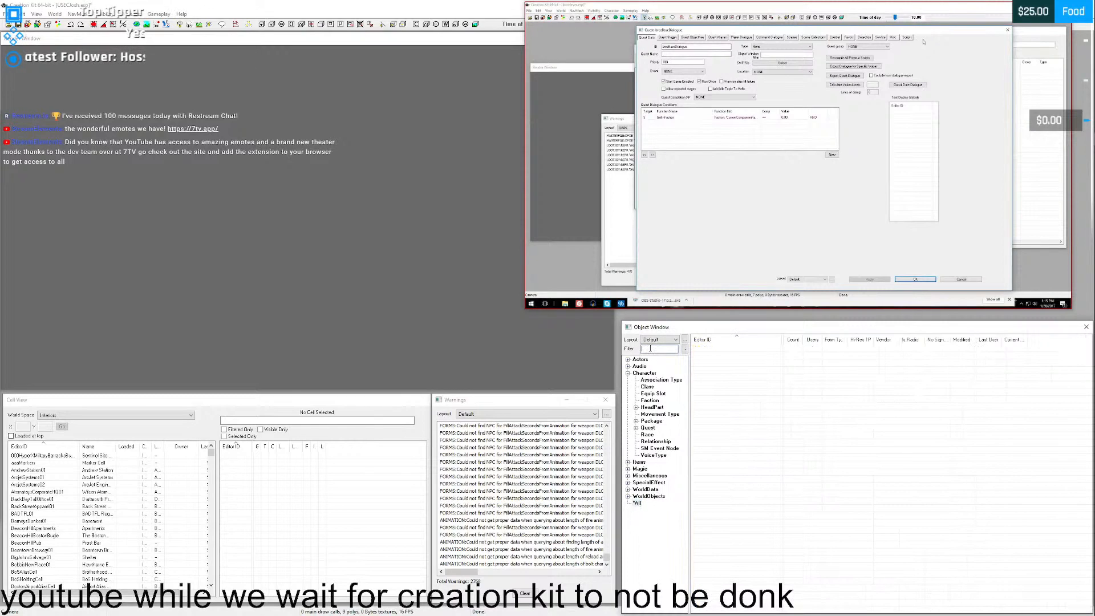
{"action": "type", "text": "4d2"}
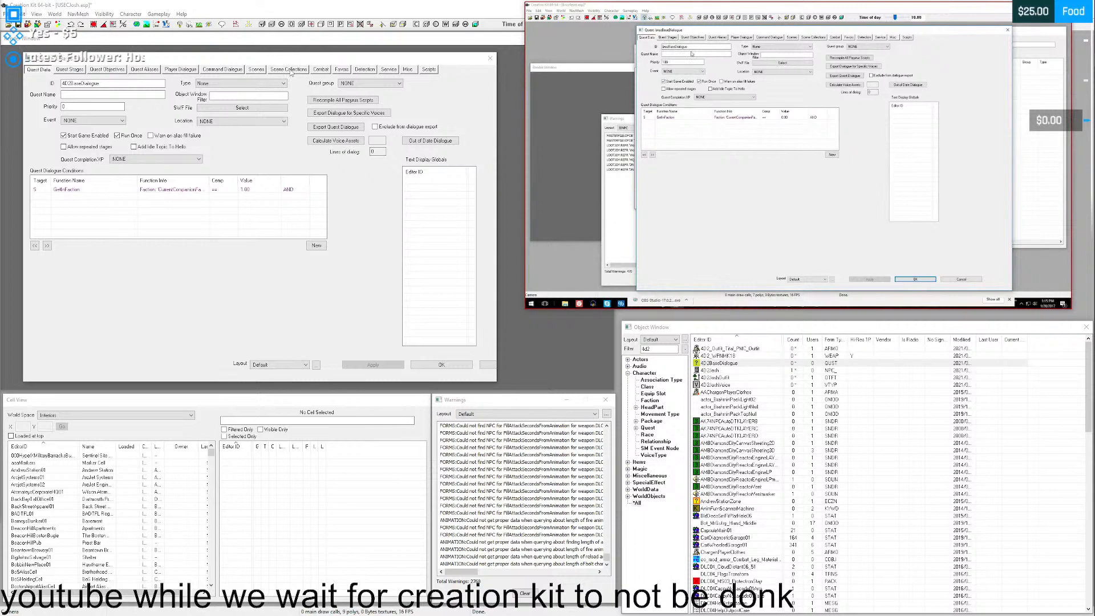
- Set the 4D2BaseDialogue quest's name to "Base Dialogue for USECJosh" and save the quest
{"action": "left_click", "coordinate": [92, 94]}
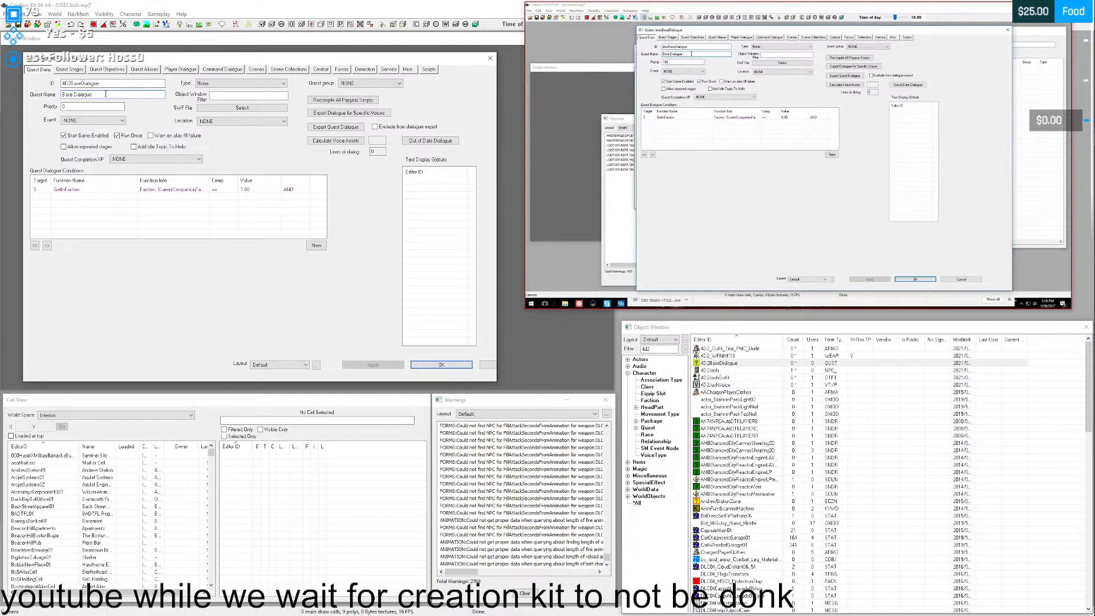
{"action": "type", "text": "for "}
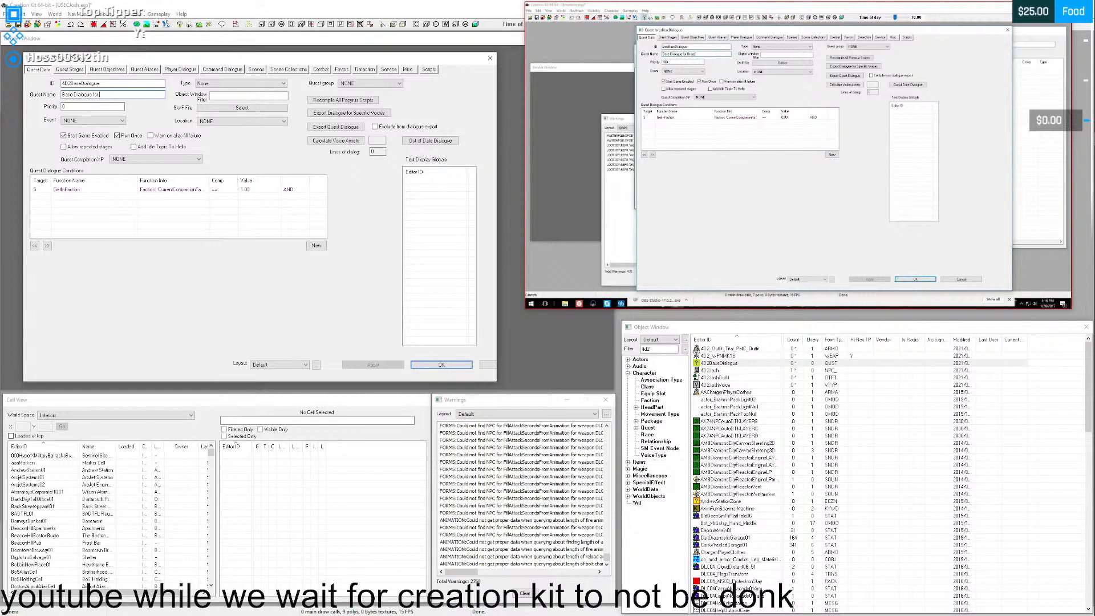
{"action": "type", "text": "USECJosh"}
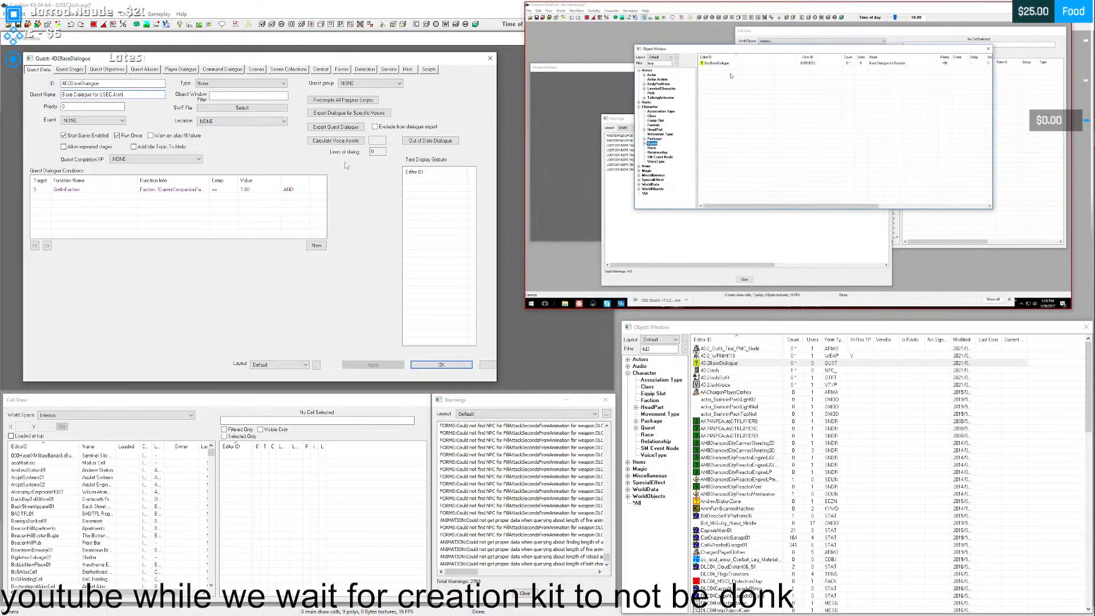
{"action": "left_click", "coordinate": [448, 366]}
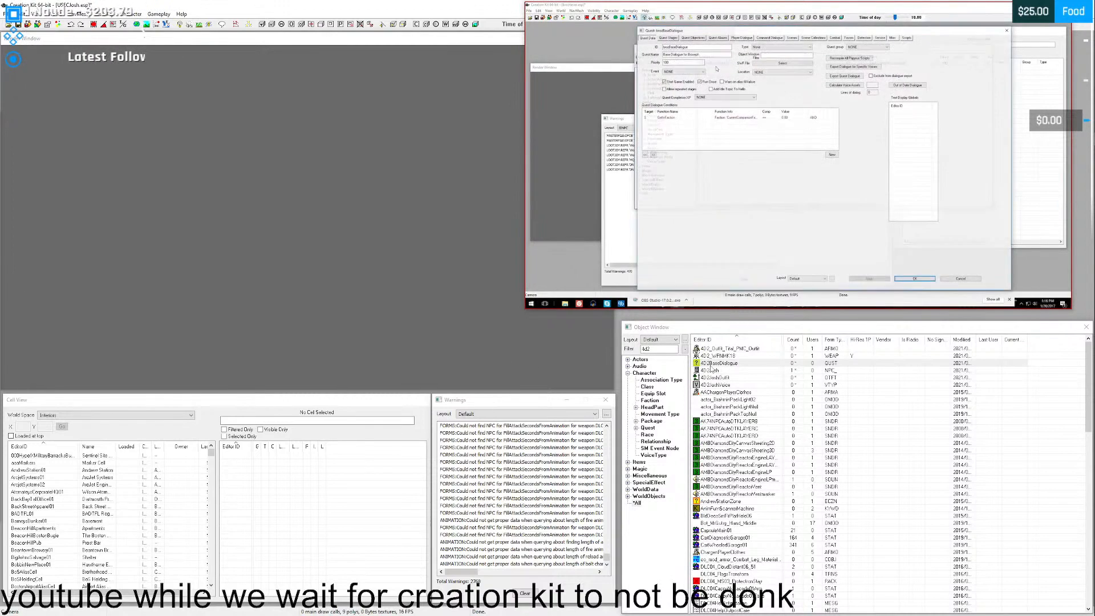
- Open the 4D2BaseDialogue quest and look through its stages, objectives, aliases, player and command dialogue, scenes, scene collections and combat pages
{"action": "double_click", "coordinate": [715, 363]}
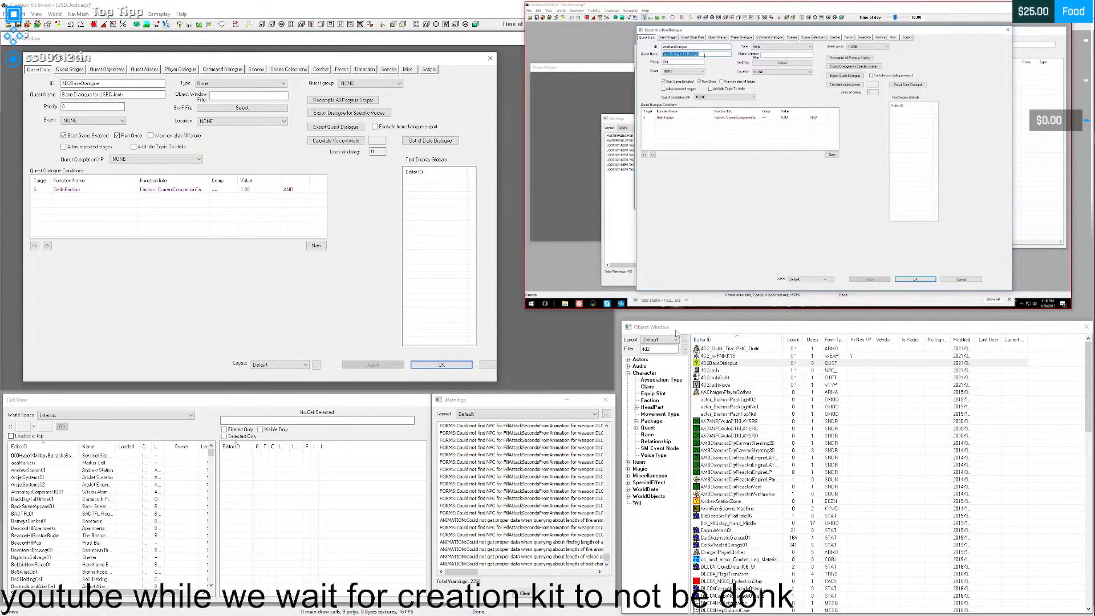
{"action": "left_click", "coordinate": [593, 296]}
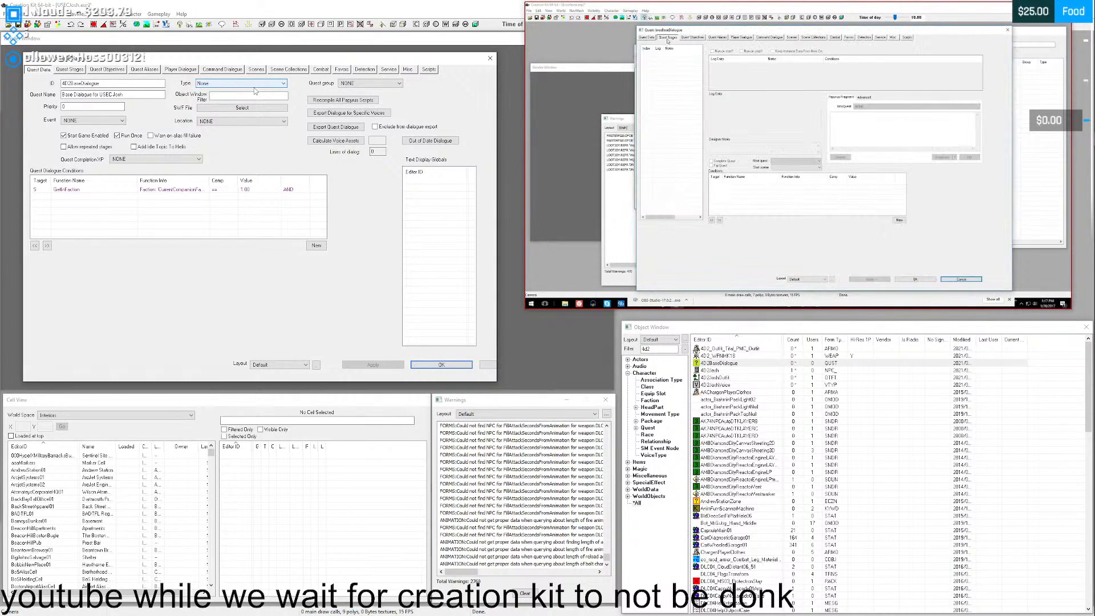
{"action": "left_click", "coordinate": [84, 70]}
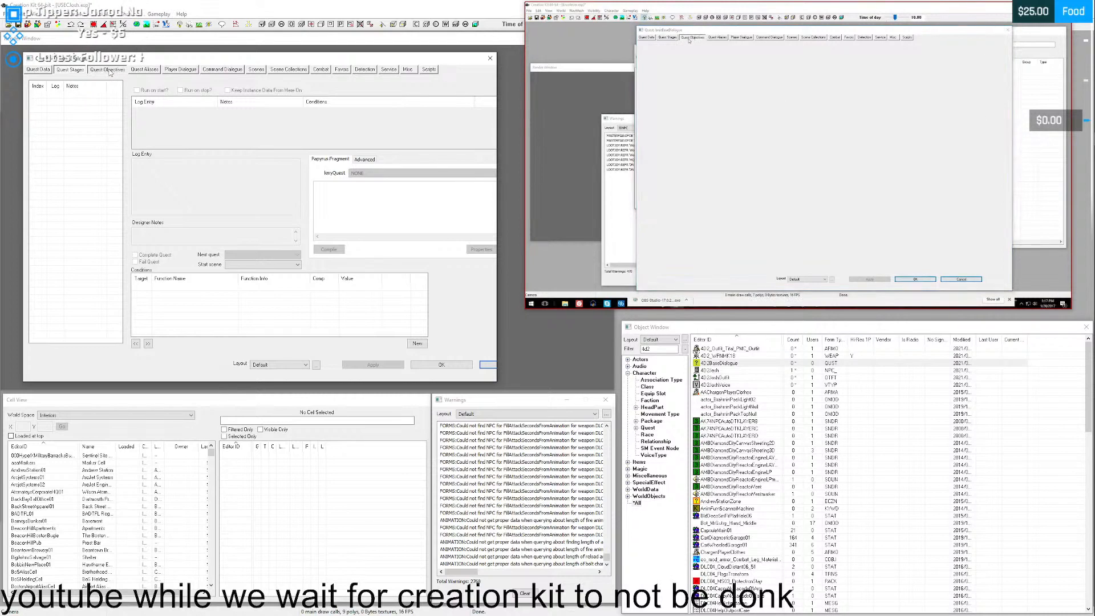
{"action": "left_click", "coordinate": [108, 70]}
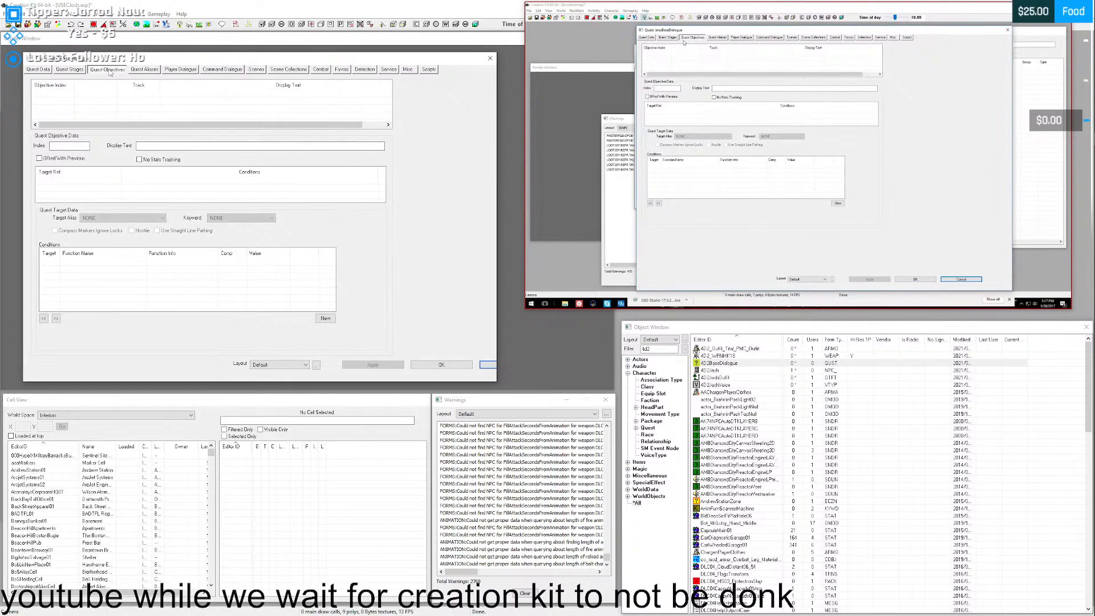
{"action": "left_click", "coordinate": [143, 71]}
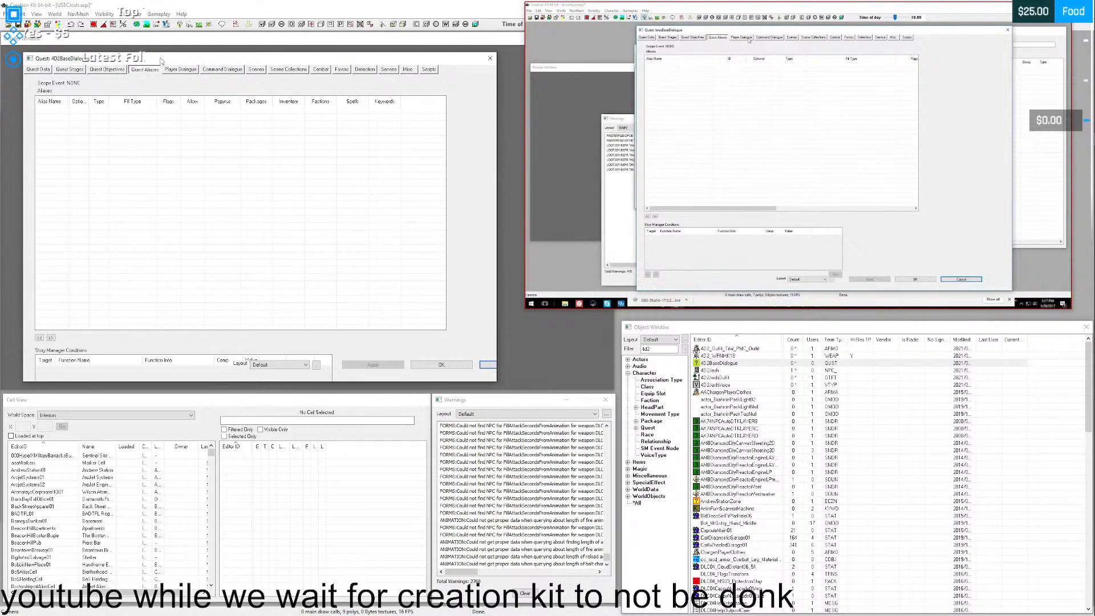
{"action": "left_click", "coordinate": [184, 71]}
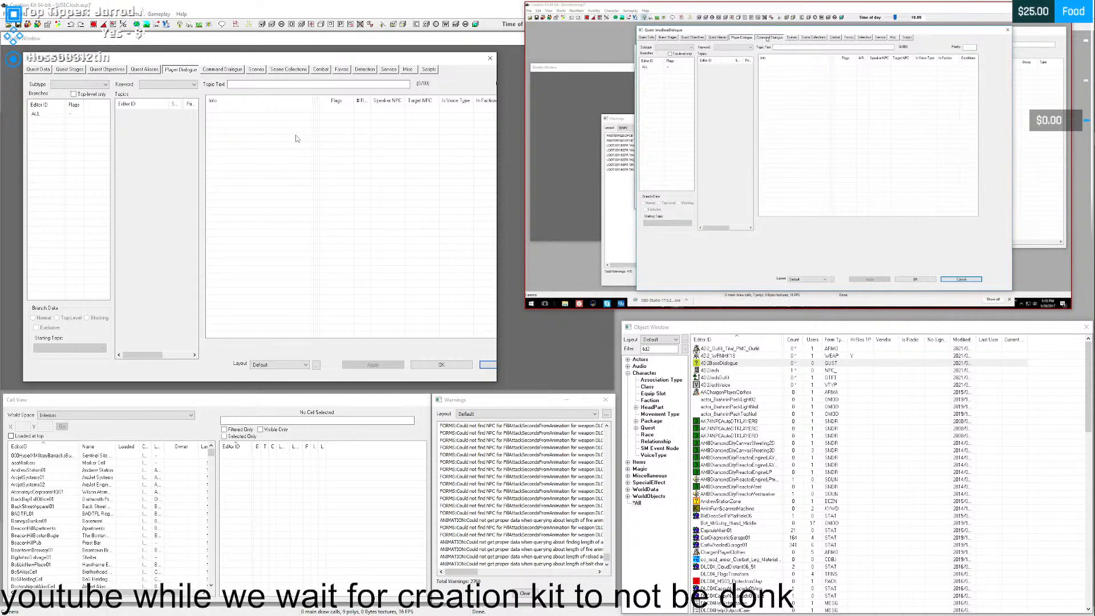
{"action": "left_click", "coordinate": [230, 69]}
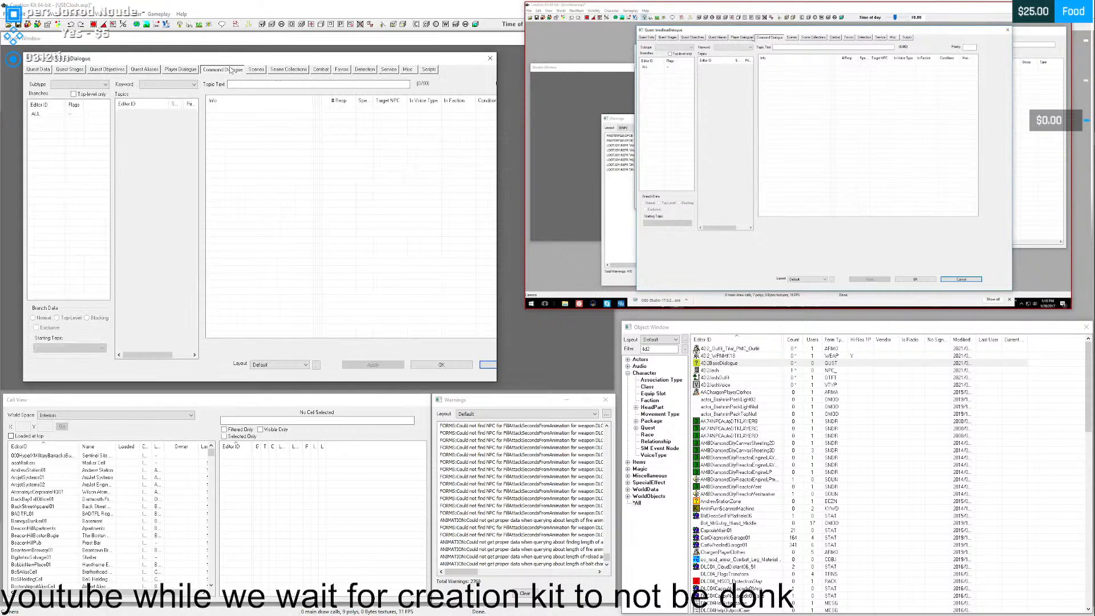
{"action": "left_click", "coordinate": [791, 38]}
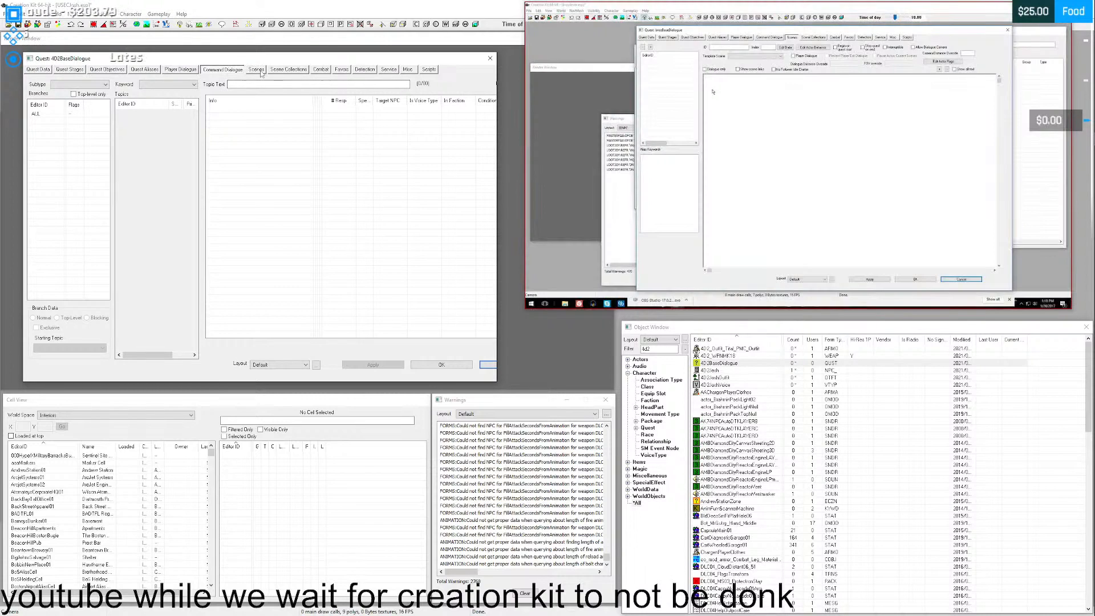
{"action": "left_click", "coordinate": [256, 70]}
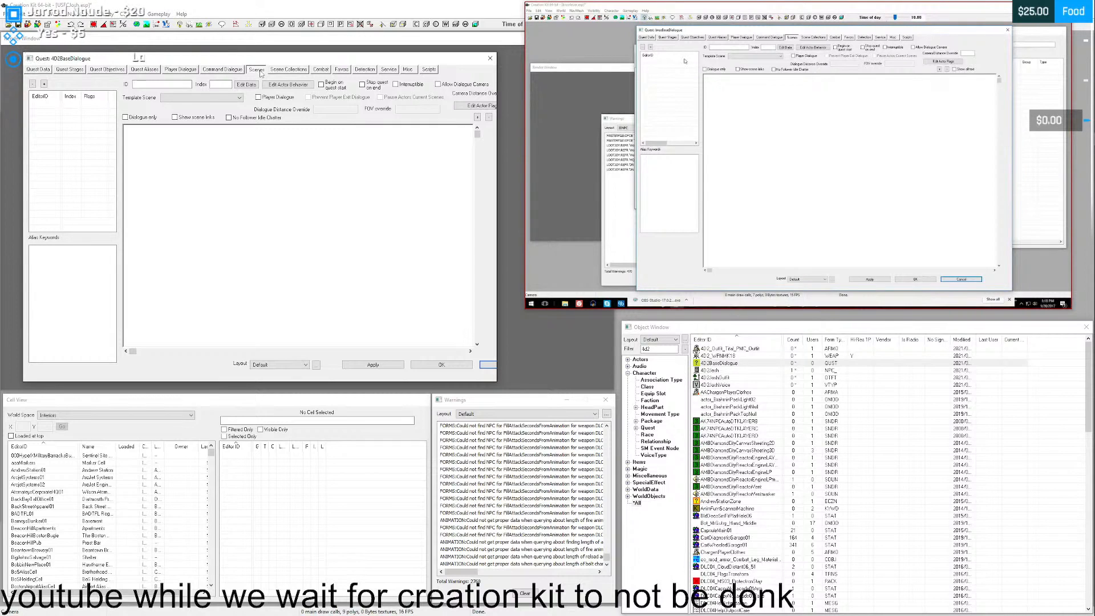
{"action": "left_click", "coordinate": [823, 39]}
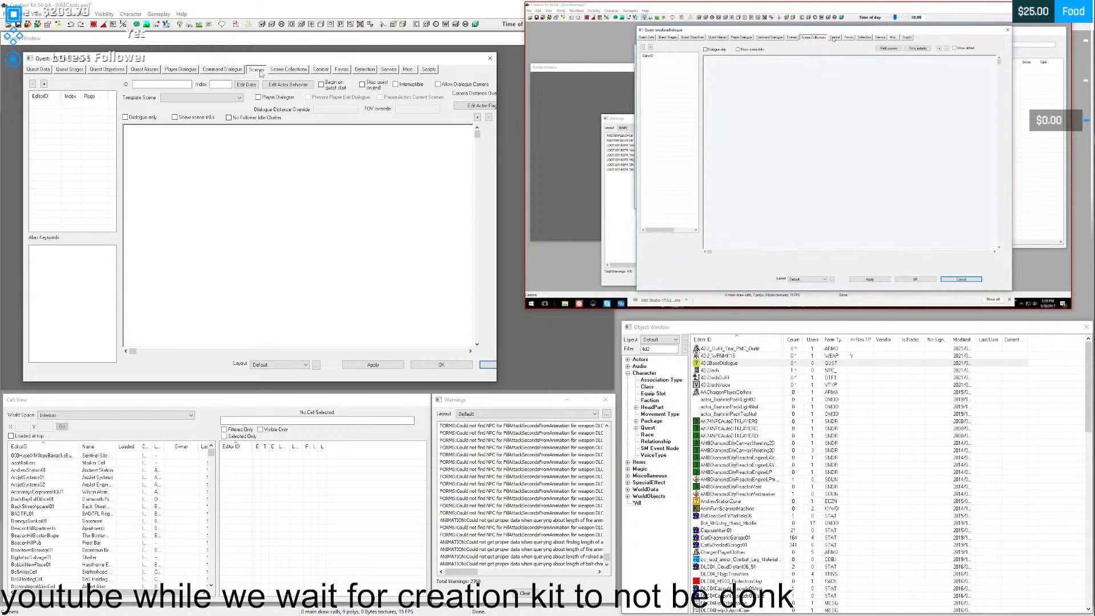
{"action": "left_click", "coordinate": [296, 71]}
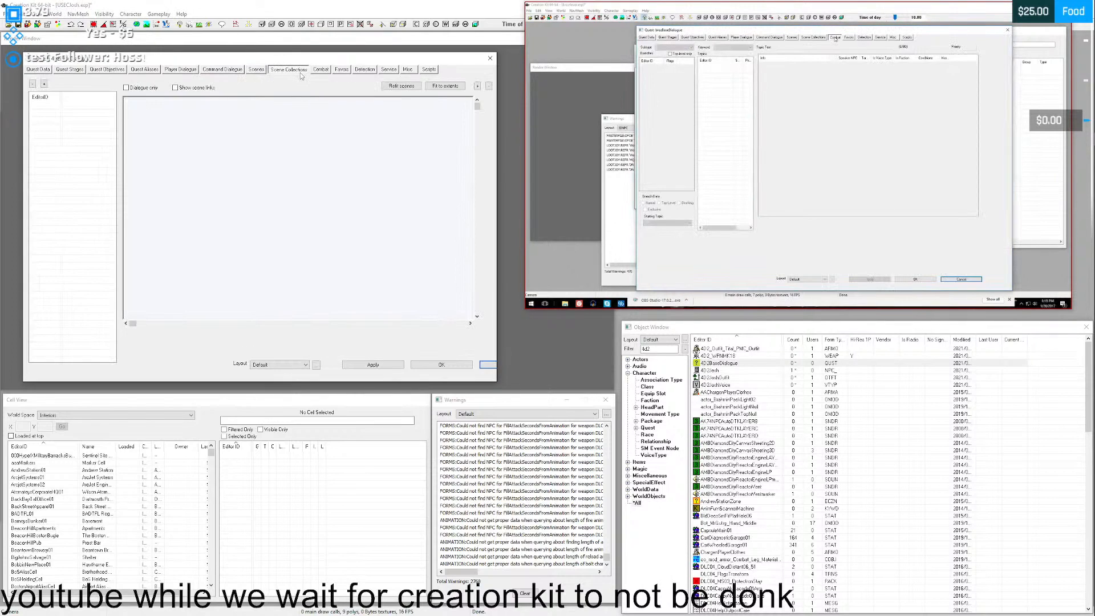
{"action": "left_click", "coordinate": [321, 69]}
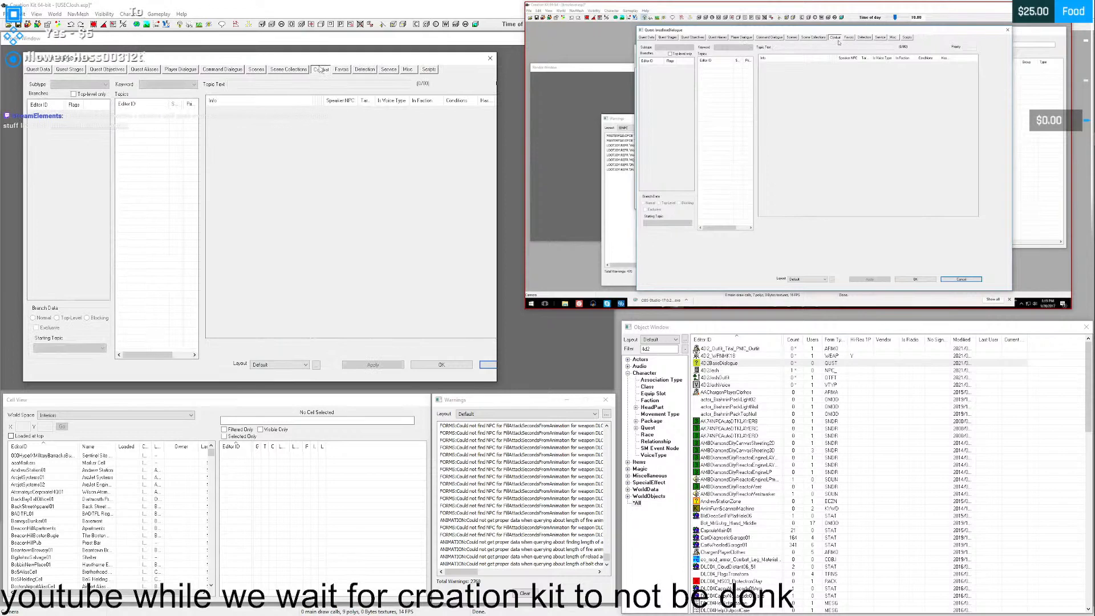
{"action": "left_click", "coordinate": [849, 38]}
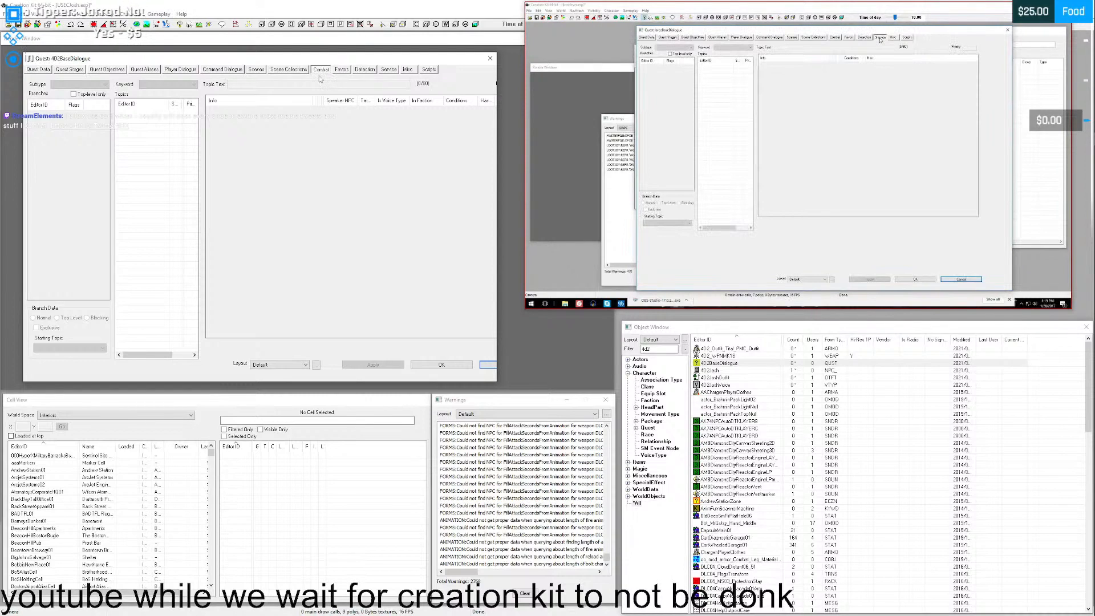
{"action": "left_click", "coordinate": [257, 70]}
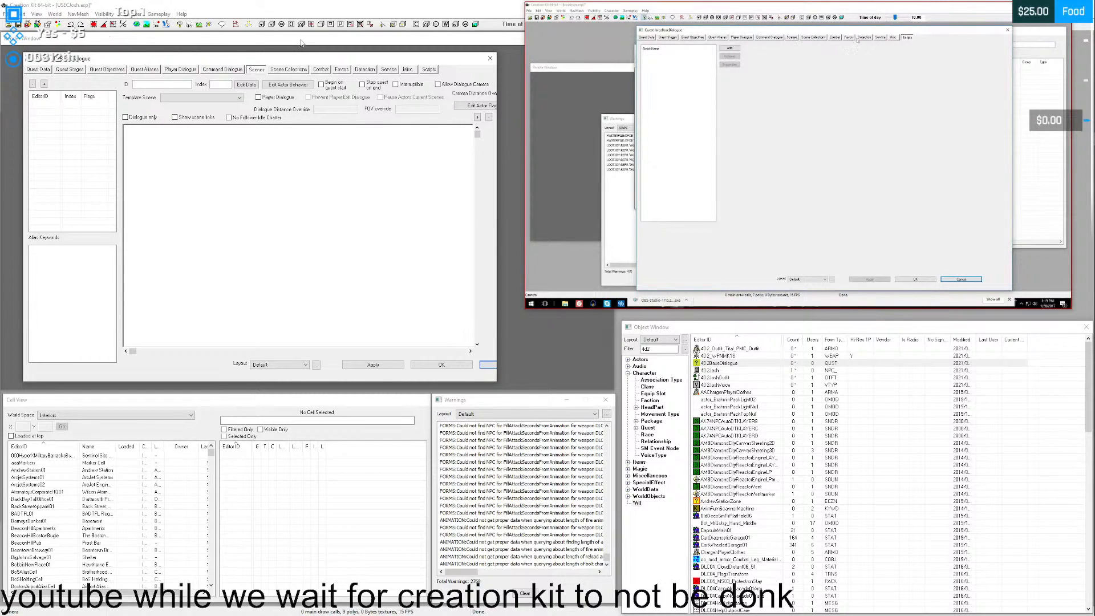
- Add a Greeting topic to the quest's Misc dialogue and select it
{"action": "left_click", "coordinate": [892, 38]}
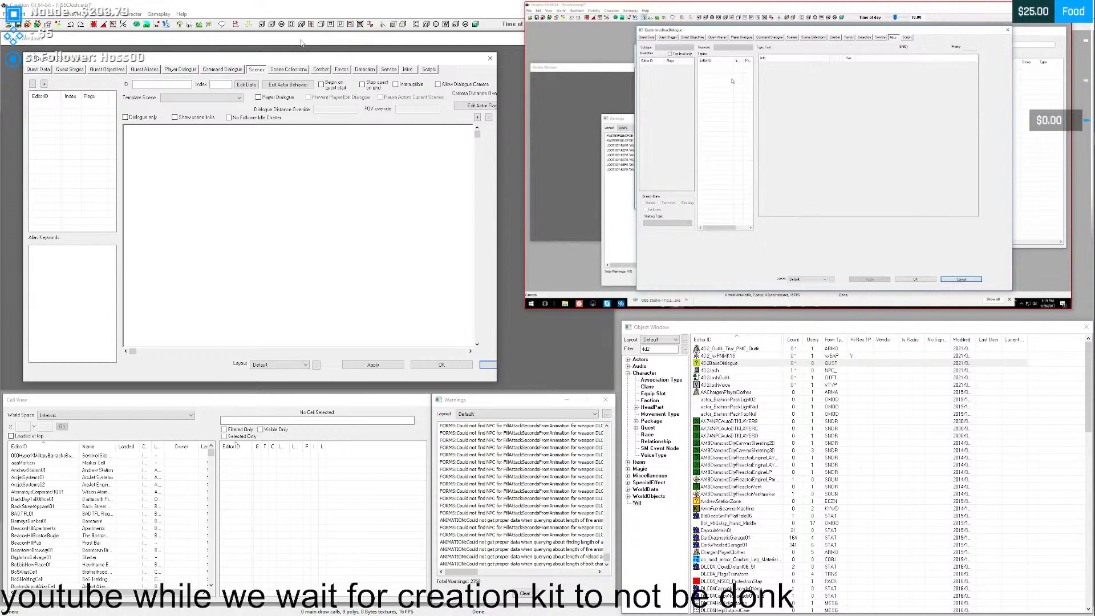
{"action": "right_click", "coordinate": [722, 82]}
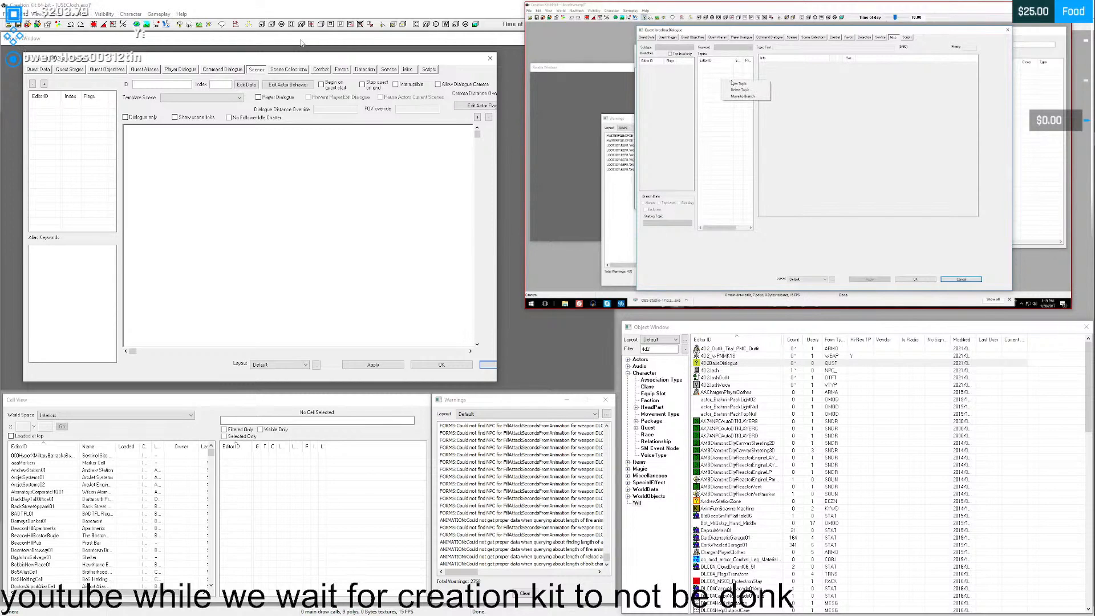
{"action": "left_click", "coordinate": [410, 70]}
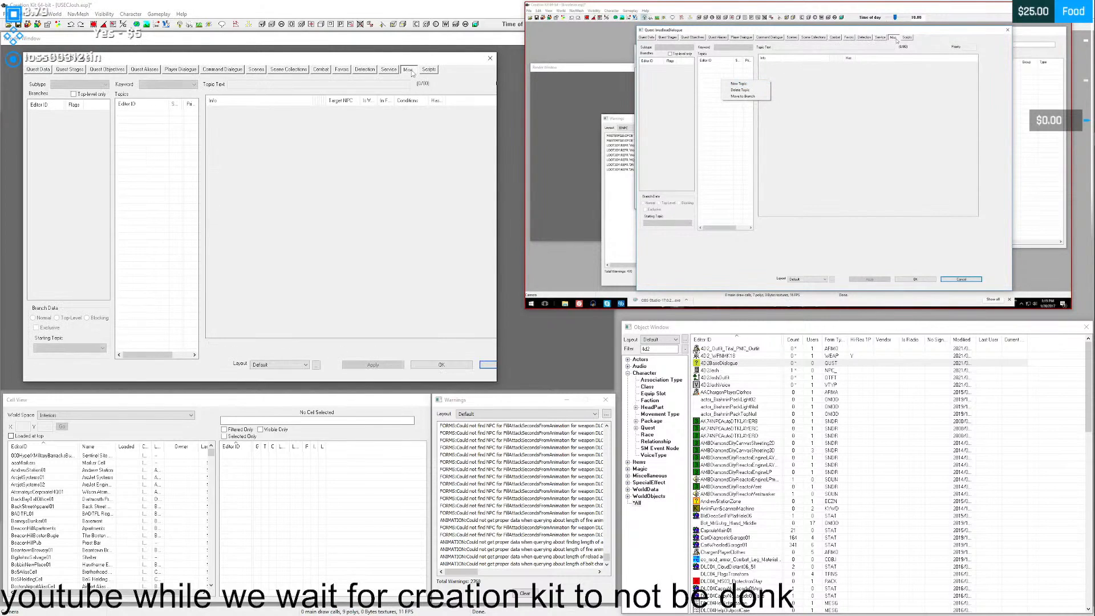
{"action": "right_click", "coordinate": [150, 134]}
{"action": "left_click", "coordinate": [175, 138]}
{"action": "left_click_drag", "start_coordinate": [440, 210], "coordinate": [255, 158]}
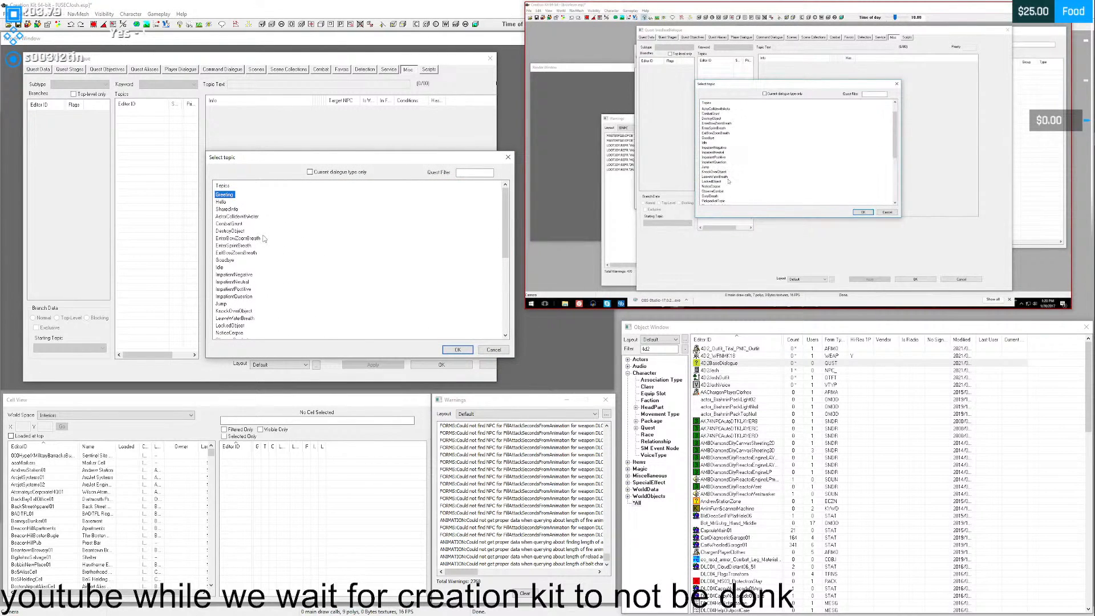
{"action": "scroll", "coordinate": [264, 237], "scroll_direction": "down", "scroll_amount": 1}
{"action": "scroll", "coordinate": [263, 237], "scroll_direction": "up", "scroll_amount": 1}
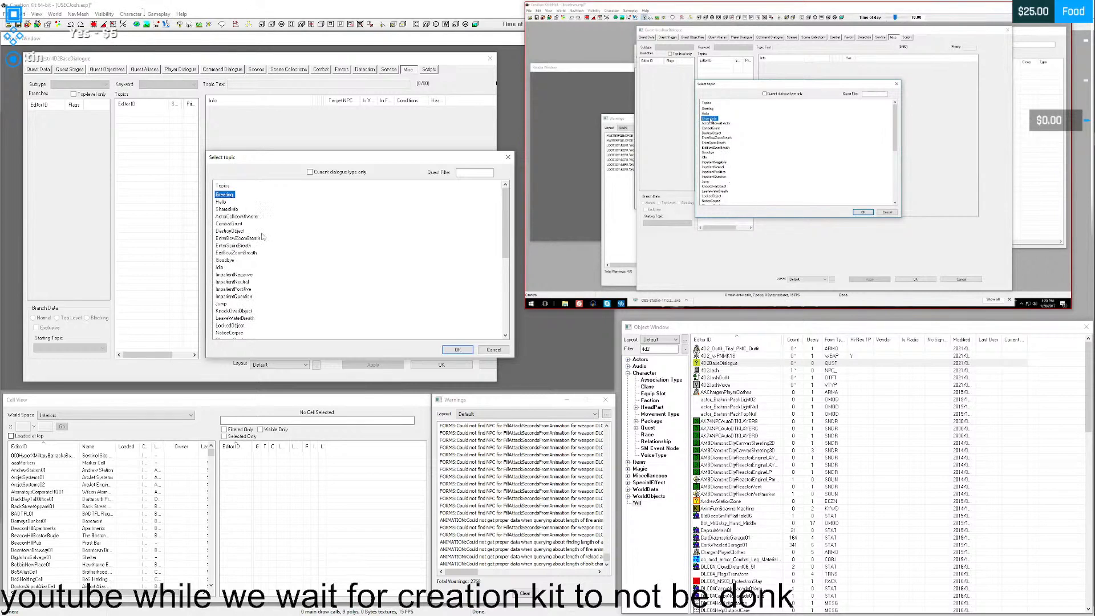
{"action": "left_click", "coordinate": [462, 351]}
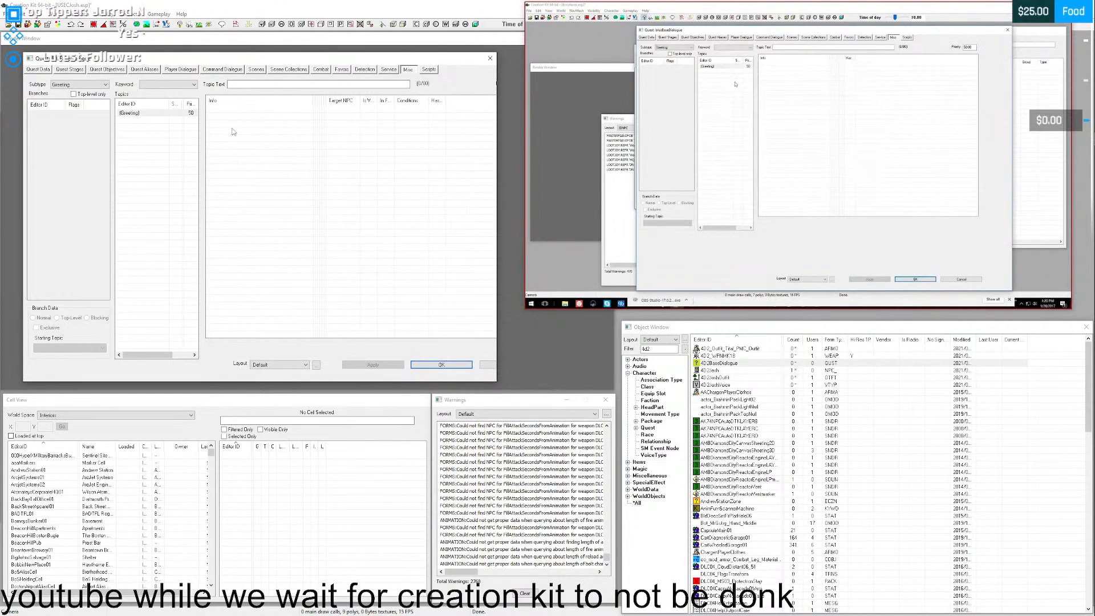
{"action": "left_click", "coordinate": [161, 113]}
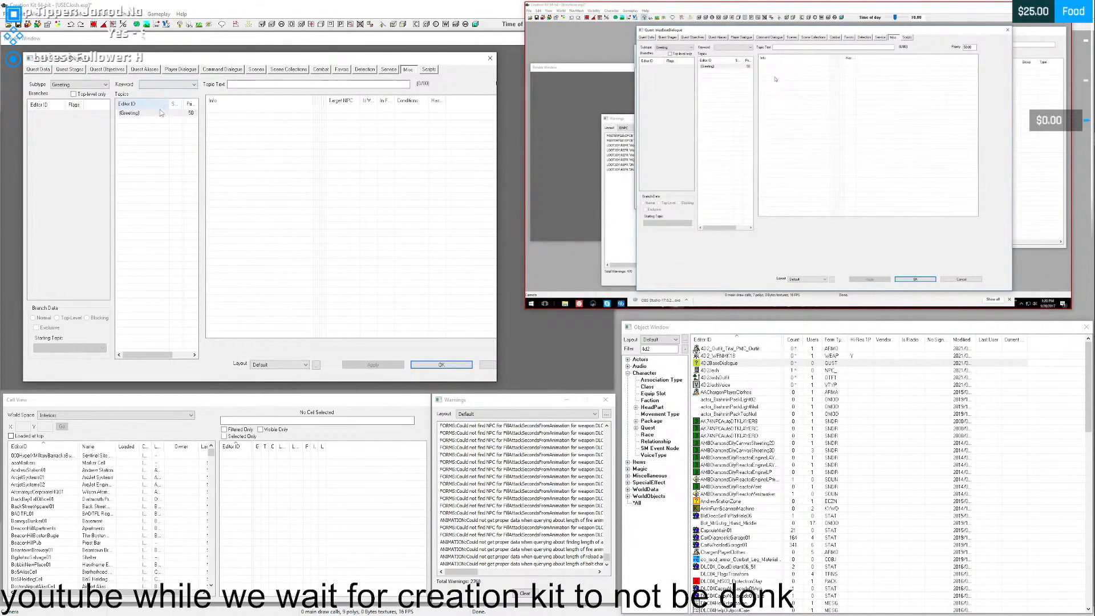
{"action": "left_click", "coordinate": [276, 133]}
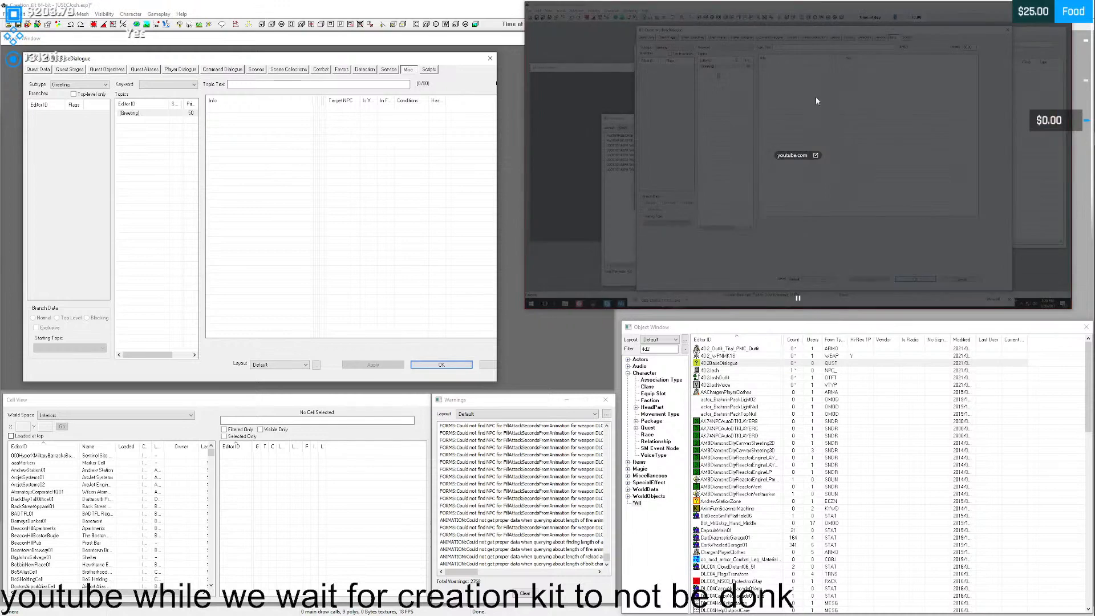
{"action": "right_click", "coordinate": [1082, 184]}
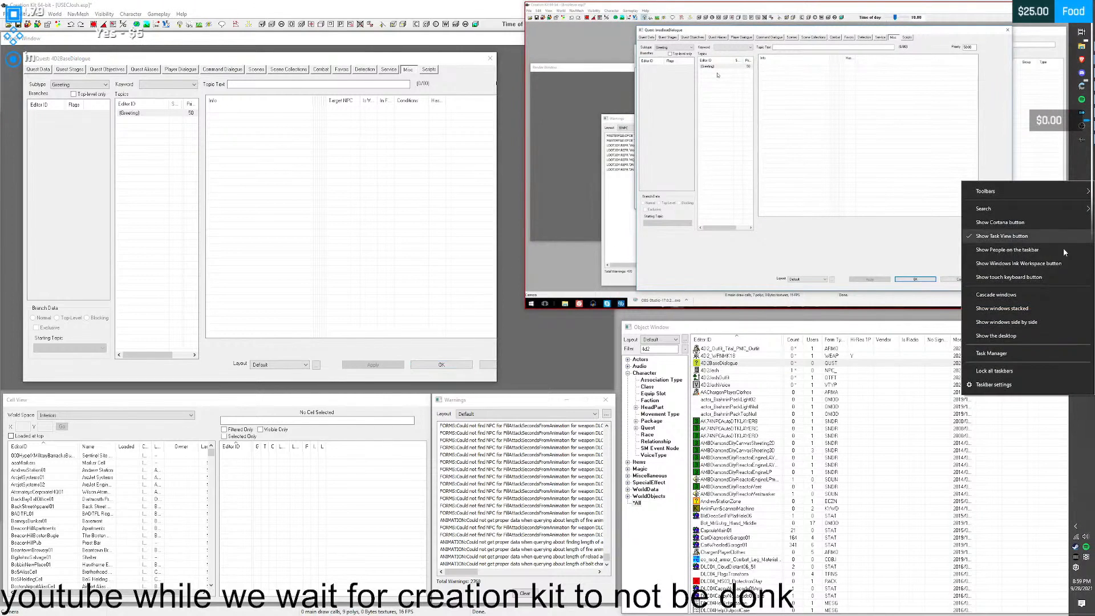
{"action": "left_click", "coordinate": [1003, 371]}
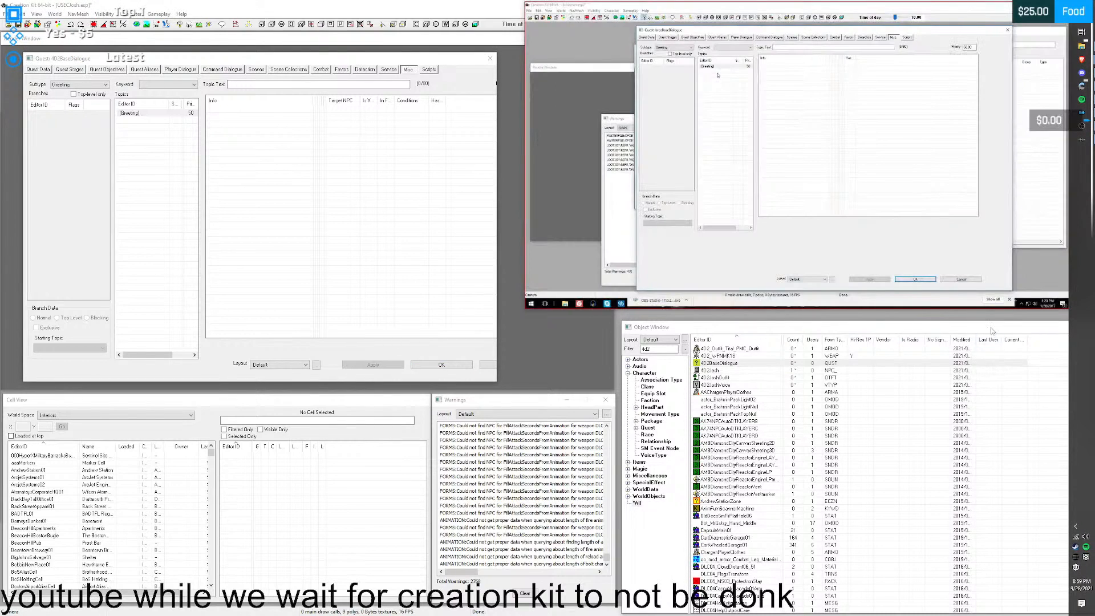
{"action": "right_click", "coordinate": [1081, 284]}
{"action": "left_click", "coordinate": [1005, 338]}
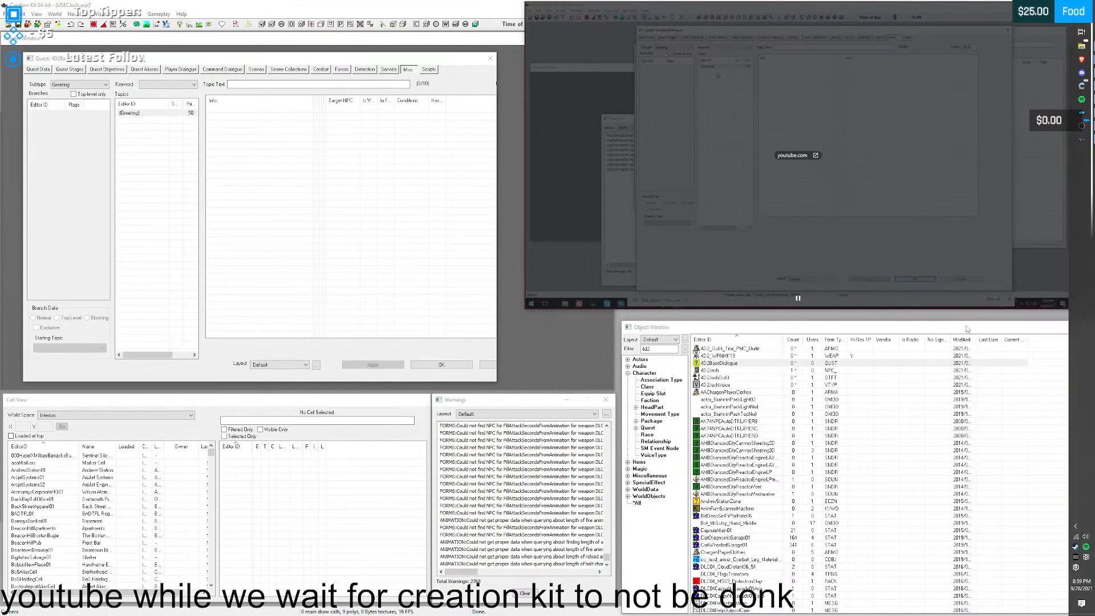
{"action": "right_click", "coordinate": [1082, 218]}
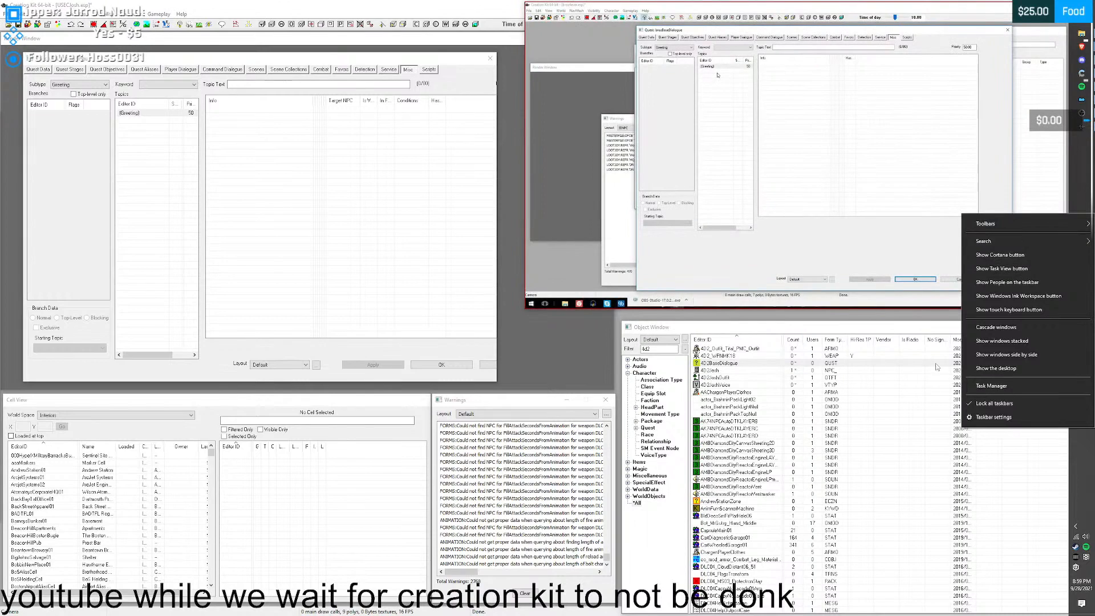
{"action": "left_click", "coordinate": [980, 403]}
- Narrow the Render Window and reposition the 4D2BaseDialogue quest window in front of it
{"action": "left_click", "coordinate": [547, 328]}
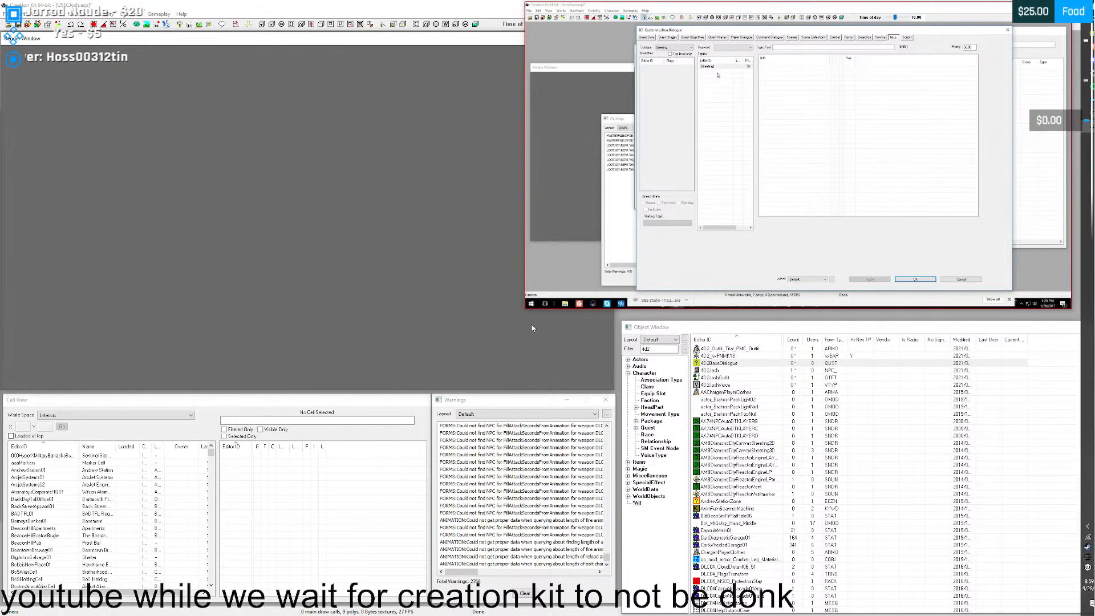
{"action": "left_click_drag", "start_coordinate": [373, 42], "coordinate": [369, 110]}
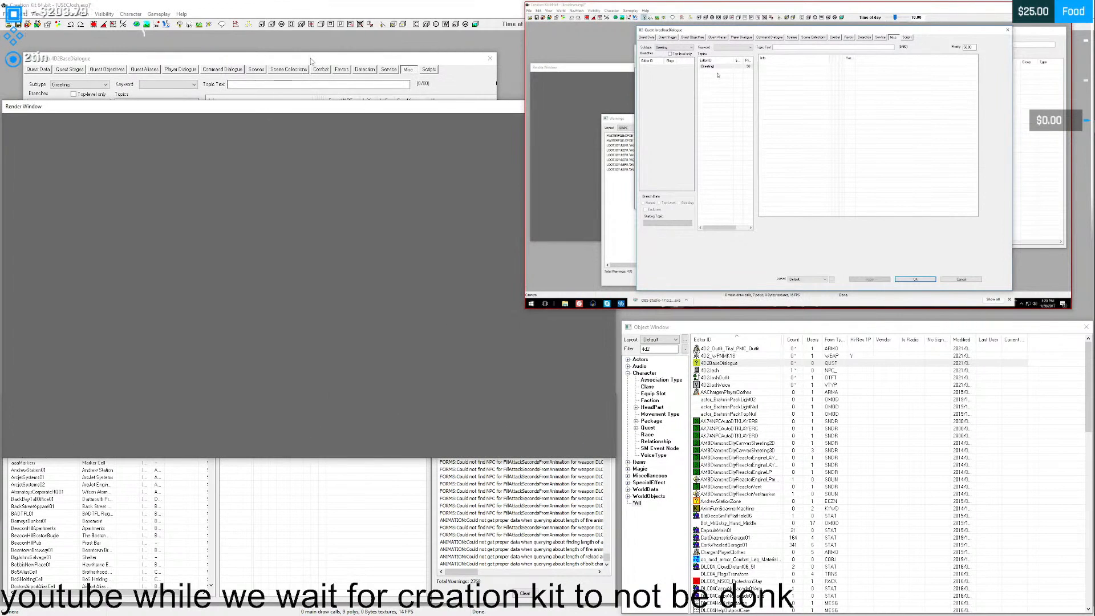
{"action": "left_click", "coordinate": [311, 59]}
{"action": "left_click_drag", "start_coordinate": [394, 64], "coordinate": [500, 386]}
{"action": "left_click_drag", "start_coordinate": [325, 113], "coordinate": [308, 42]}
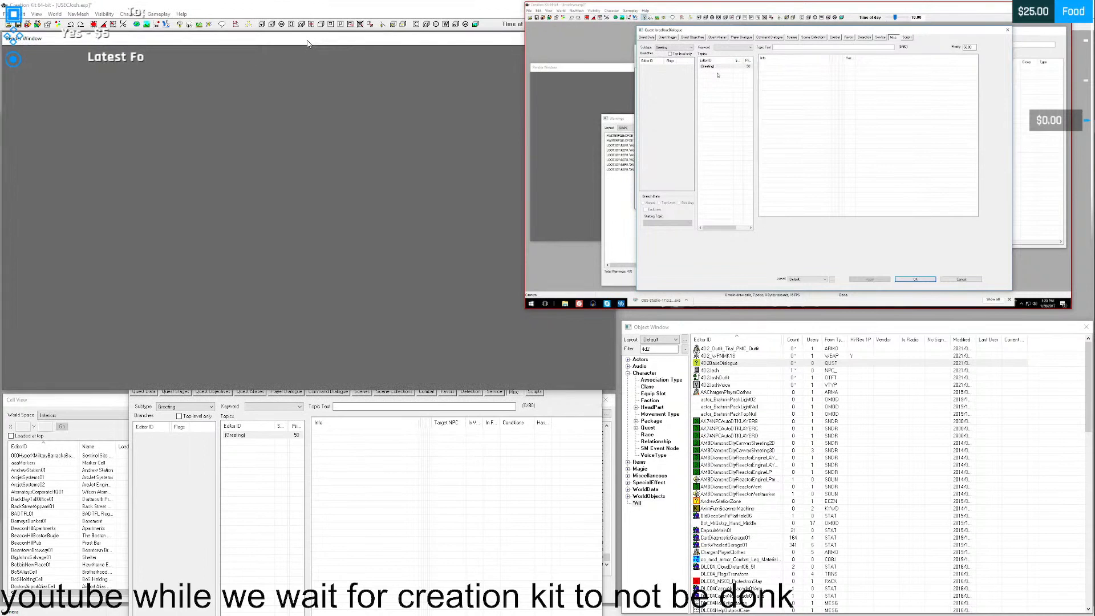
{"action": "left_click_drag", "start_coordinate": [616, 339], "coordinate": [345, 343]}
{"action": "left_click_drag", "start_coordinate": [401, 380], "coordinate": [206, 46]}
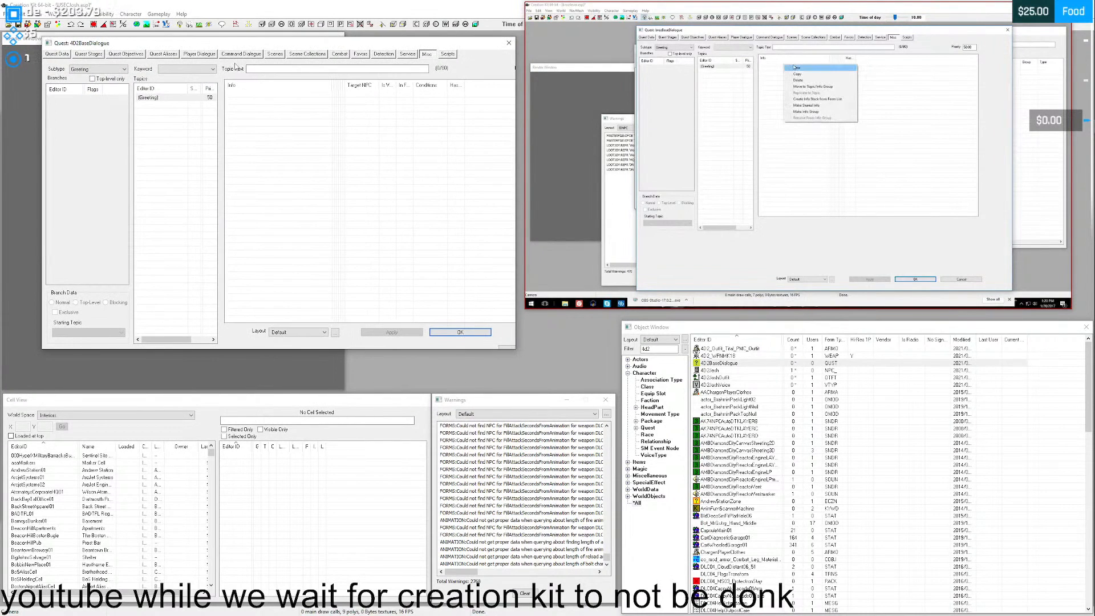
- Add a new info to the Greeting topic and open a new response for it, moving the response window clear of the tutorial video
{"action": "right_click", "coordinate": [291, 128]}
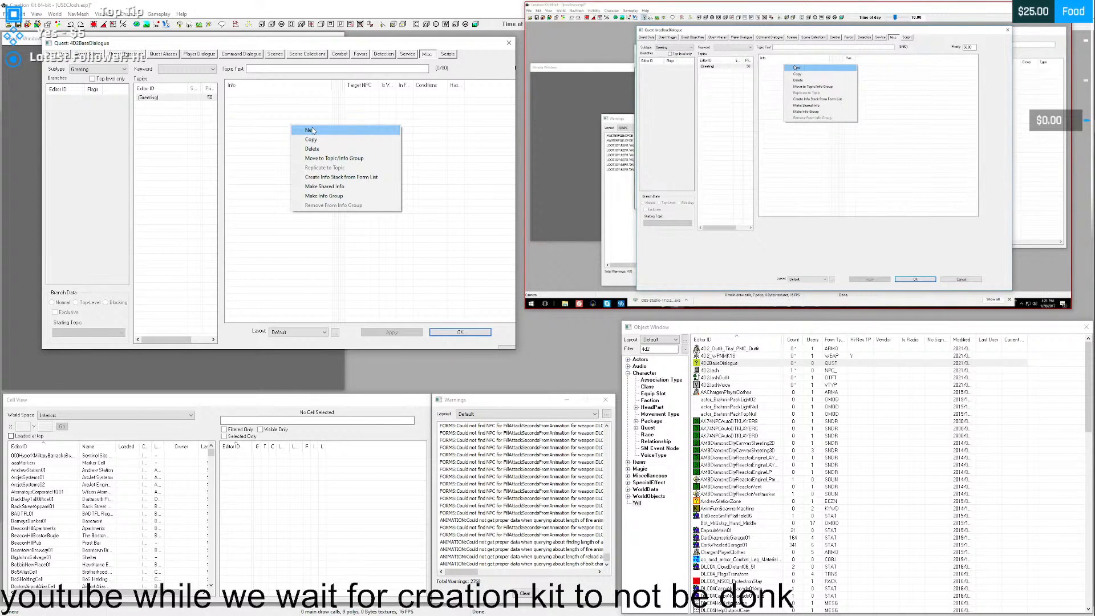
{"action": "left_click", "coordinate": [312, 130]}
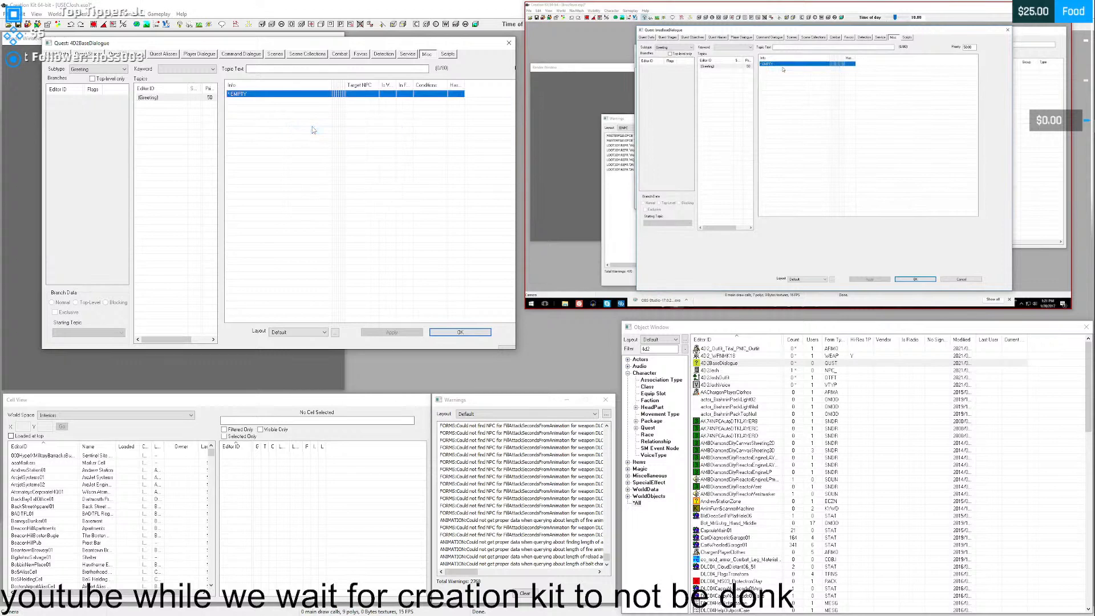
{"action": "double_click", "coordinate": [264, 93]}
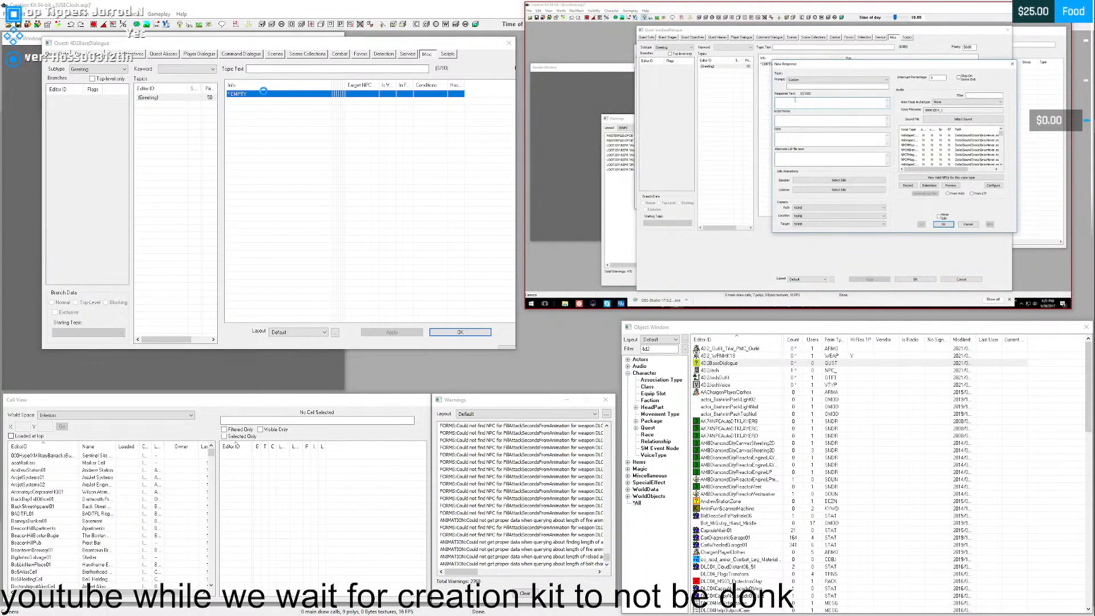
{"action": "mouse_move", "coordinate": [794, 303]}
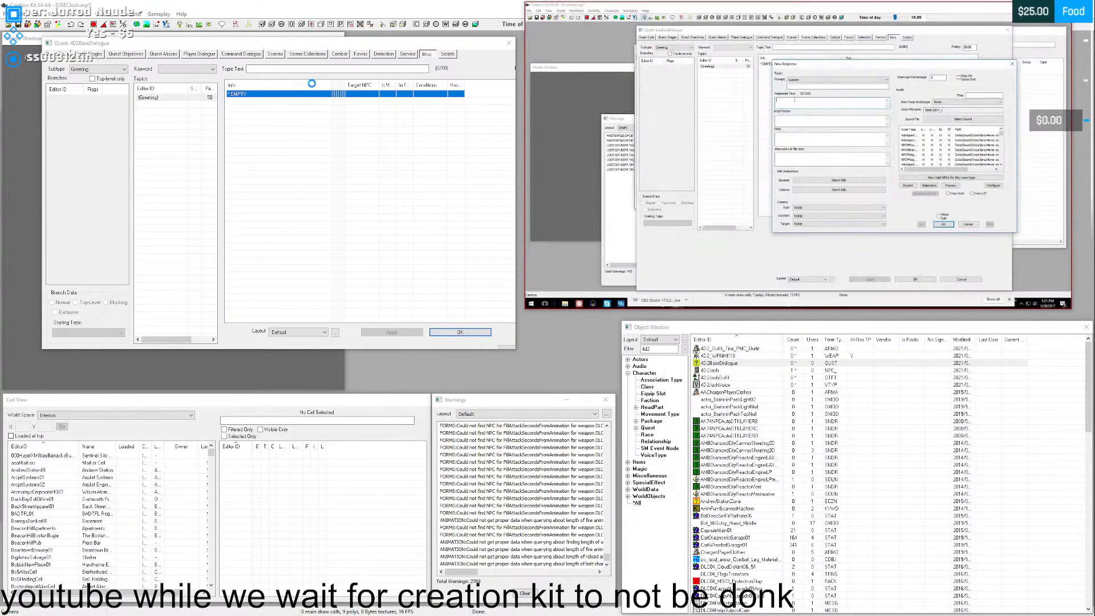
{"action": "left_click_drag", "start_coordinate": [428, 141], "coordinate": [277, 240]}
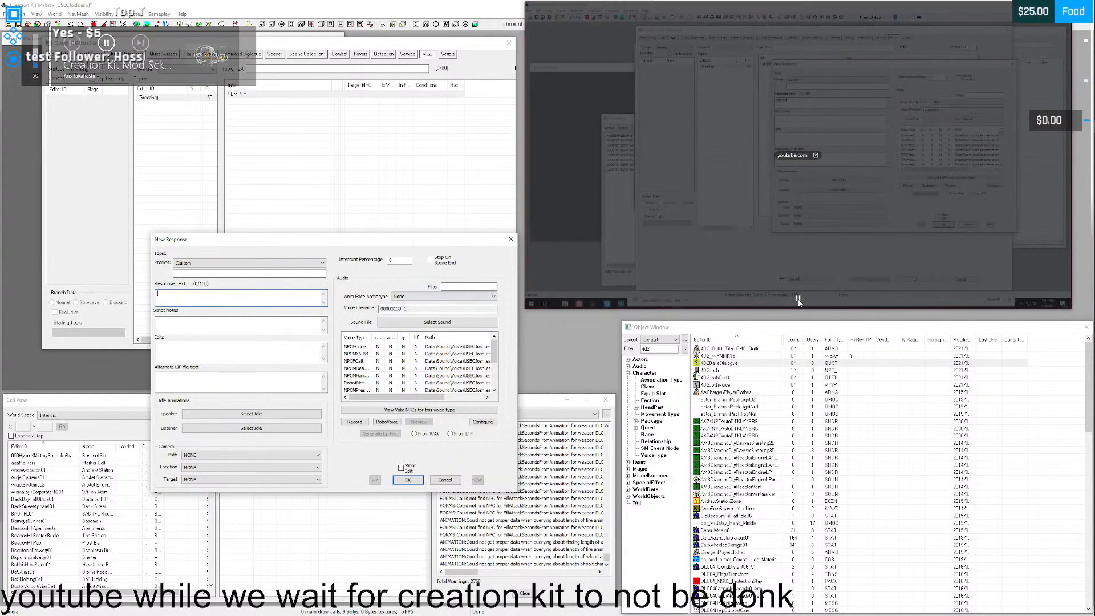
- Pause the tutorial video and open the USEC 3 (Josh) folder under EFT - voices in File Explorer, maximizing its window
{"action": "left_click", "coordinate": [798, 298]}
{"action": "left_click", "coordinate": [1082, 34]}
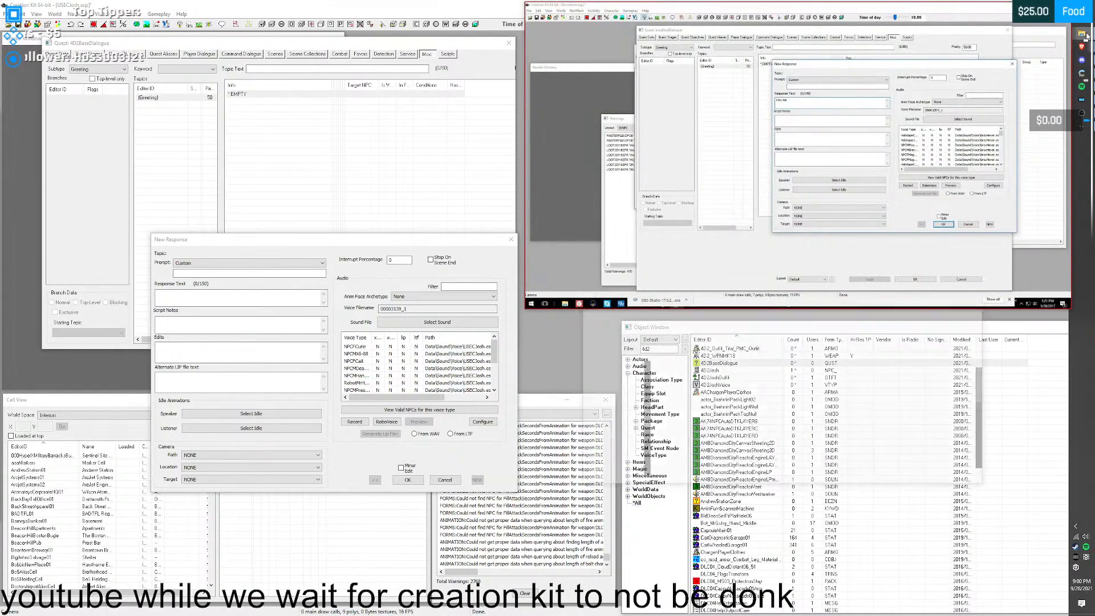
{"action": "left_click_drag", "start_coordinate": [645, 349], "coordinate": [220, 59]}
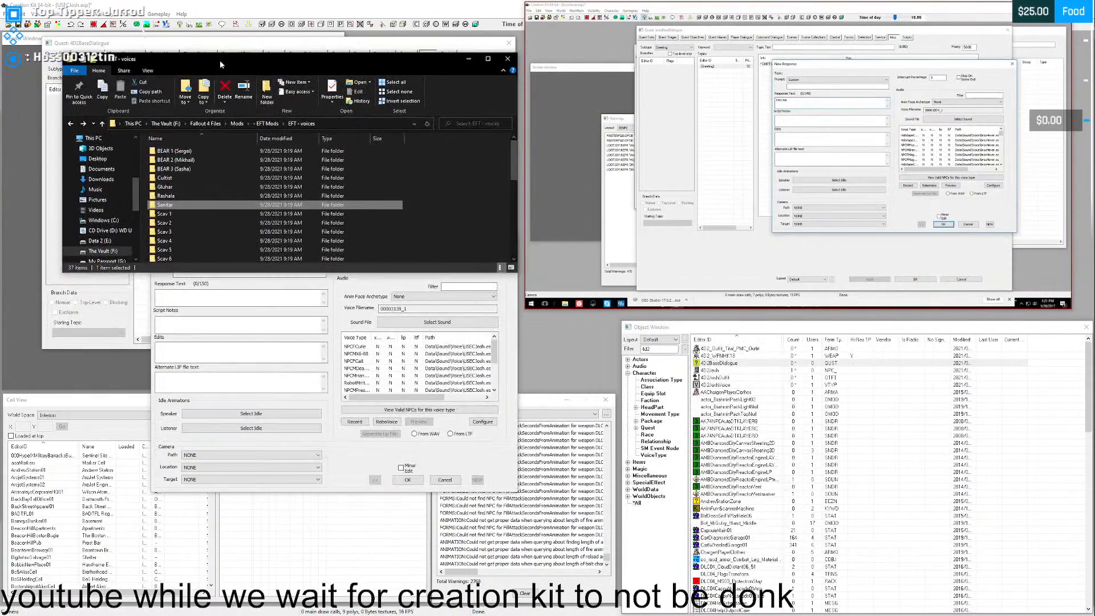
{"action": "scroll", "coordinate": [194, 183], "scroll_direction": "down", "scroll_amount": 5}
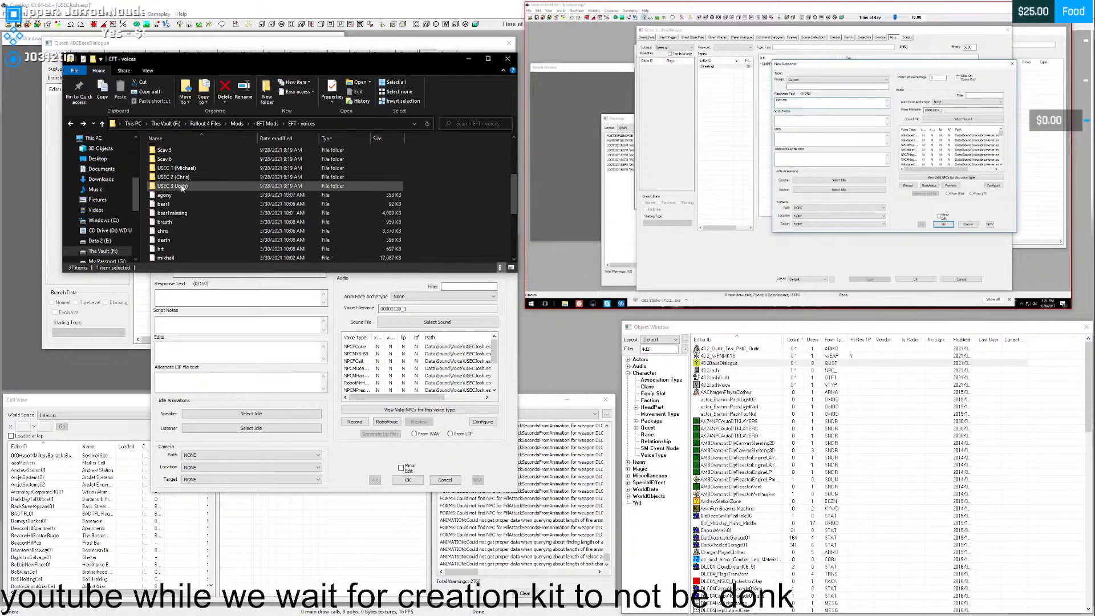
{"action": "double_click", "coordinate": [262, 170]}
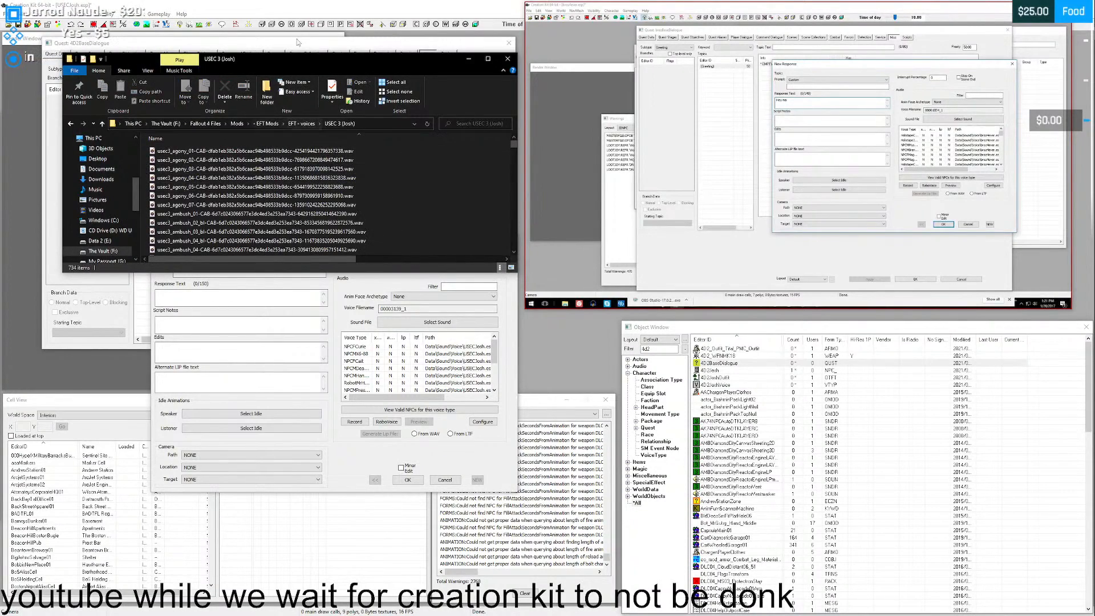
{"action": "left_click_drag", "start_coordinate": [303, 57], "coordinate": [302, 1]}
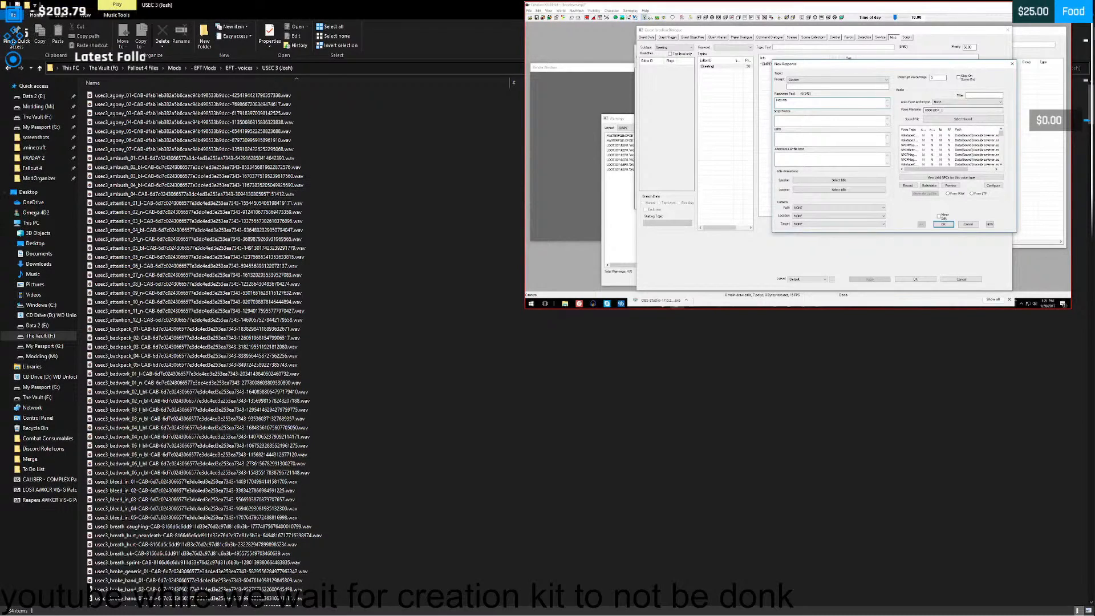
- Listen to the usec3_attention voice clips 01_l, 02_n, 03_l and 04_bl one after another, closing the player after each
{"action": "left_click", "coordinate": [123, 204]}
{"action": "double_click", "coordinate": [129, 204]}
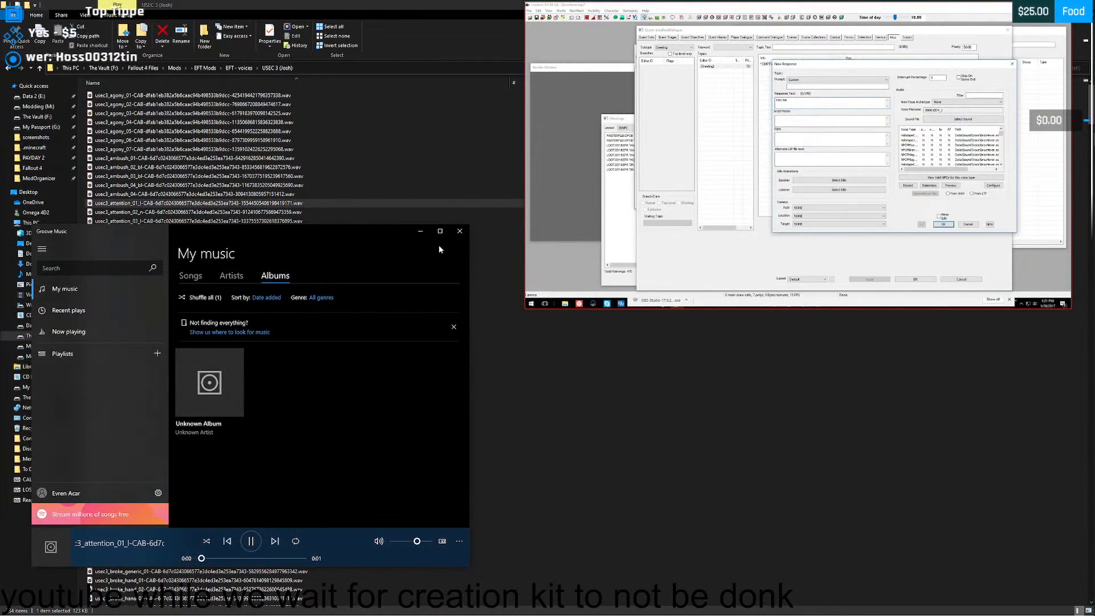
{"action": "left_click", "coordinate": [459, 231]}
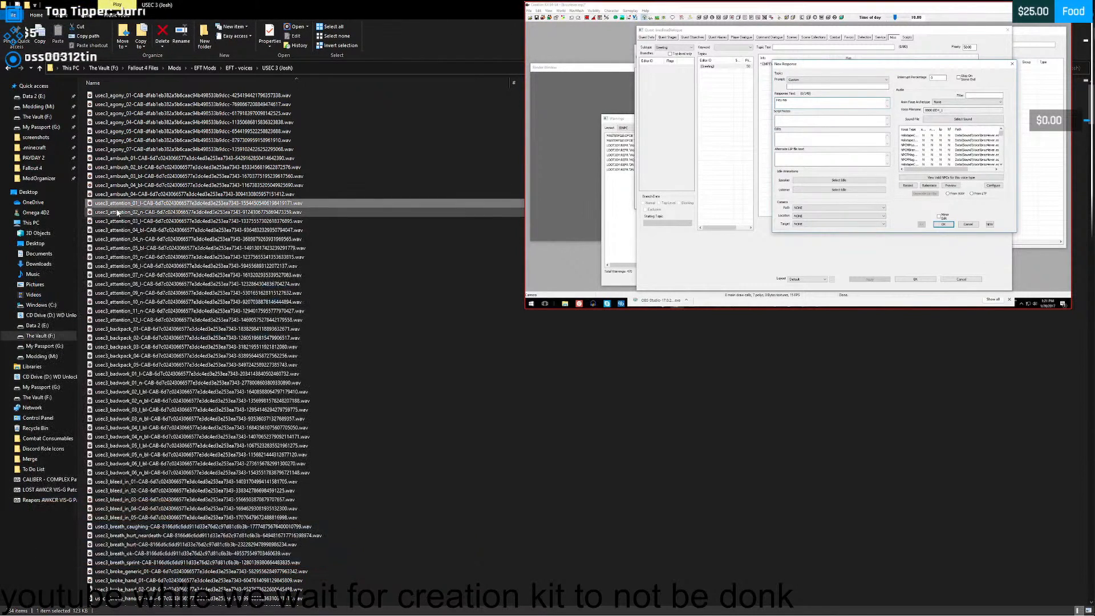
{"action": "double_click", "coordinate": [439, 212]}
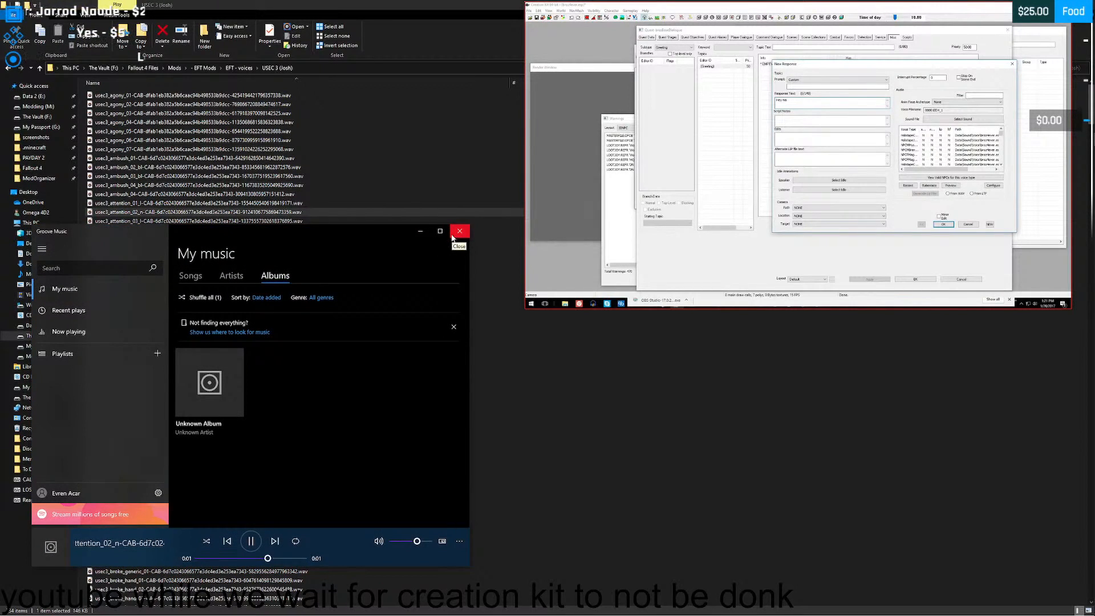
{"action": "left_click", "coordinate": [454, 235]}
{"action": "double_click", "coordinate": [130, 222]}
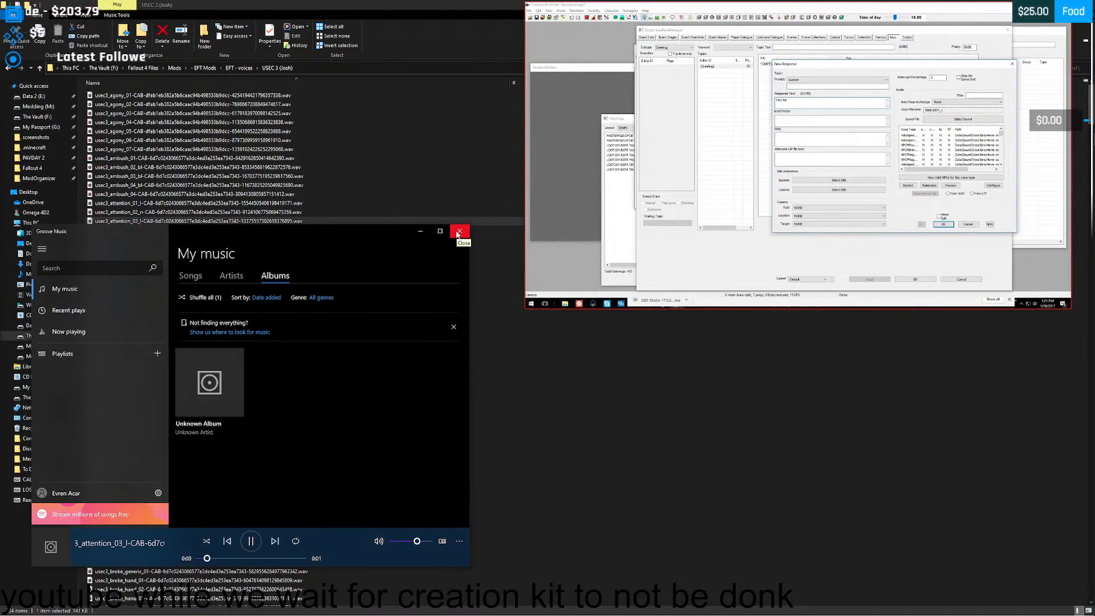
{"action": "left_click", "coordinate": [458, 234]}
{"action": "left_click", "coordinate": [119, 230]}
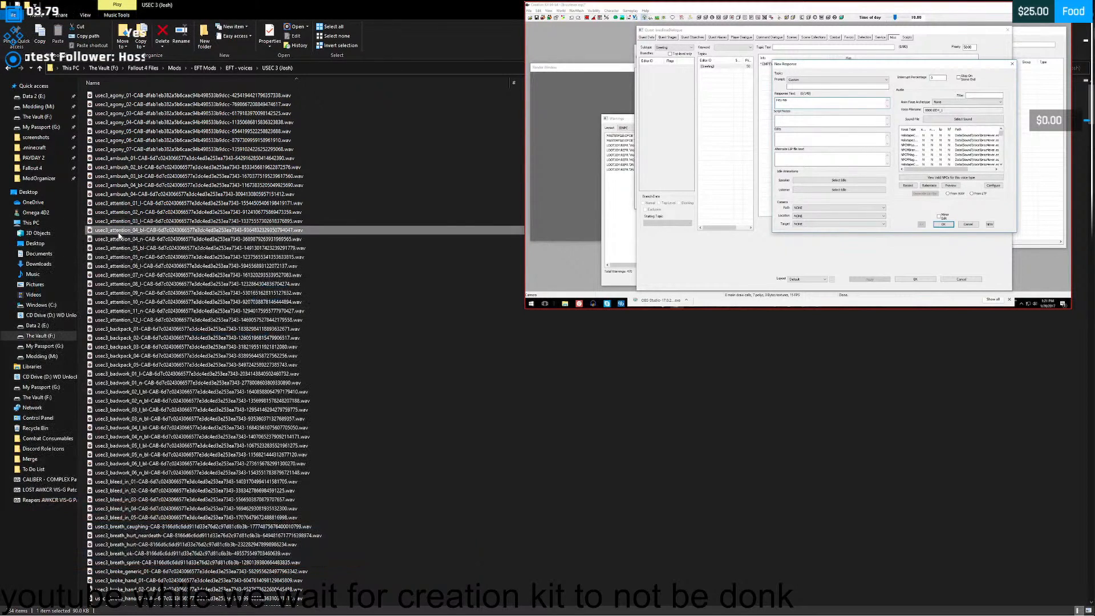
{"action": "double_click", "coordinate": [118, 234]}
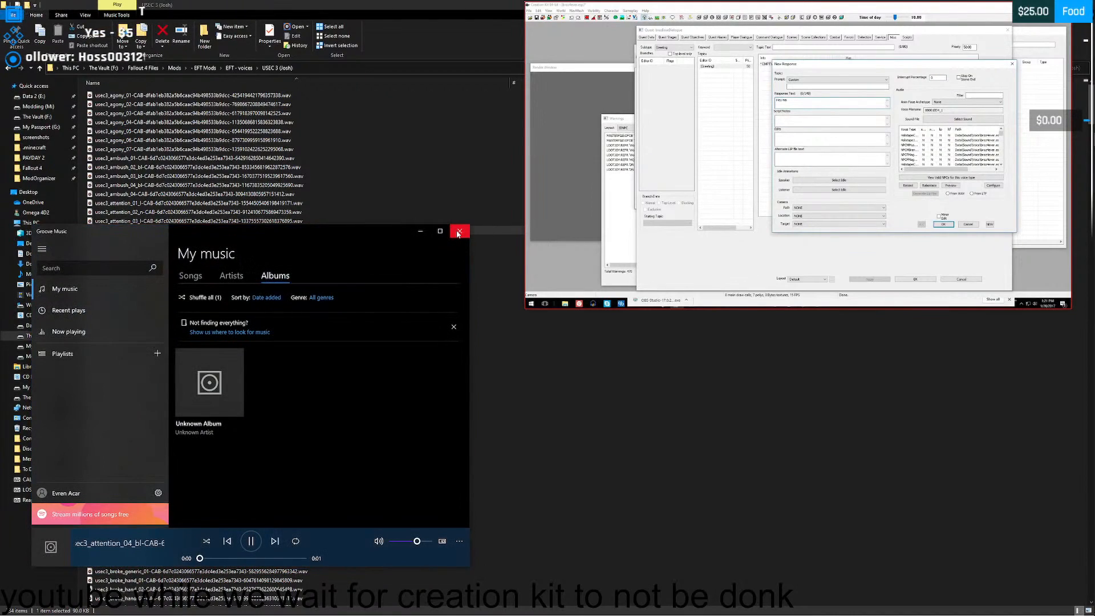
{"action": "left_click", "coordinate": [458, 233]}
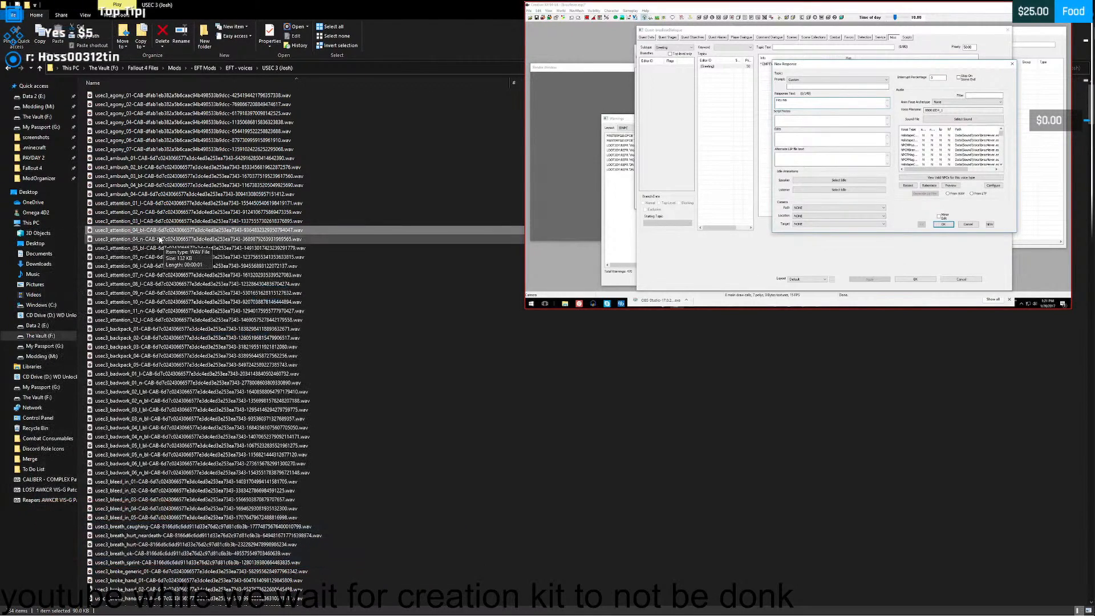
- Find the usec3_cooperate voice clips and listen to 01 through 04, then replay 01 and close the player
{"action": "scroll", "coordinate": [160, 239], "scroll_direction": "down", "scroll_amount": 1}
{"action": "scroll", "coordinate": [160, 216], "scroll_direction": "down", "scroll_amount": 20}
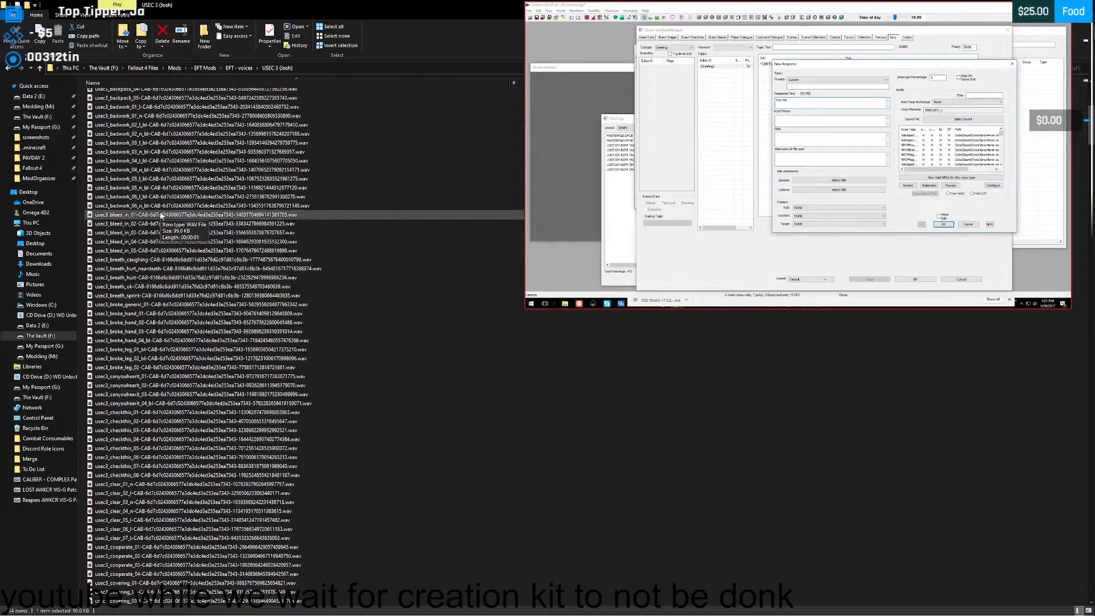
{"action": "scroll", "coordinate": [162, 215], "scroll_direction": "down", "scroll_amount": 20}
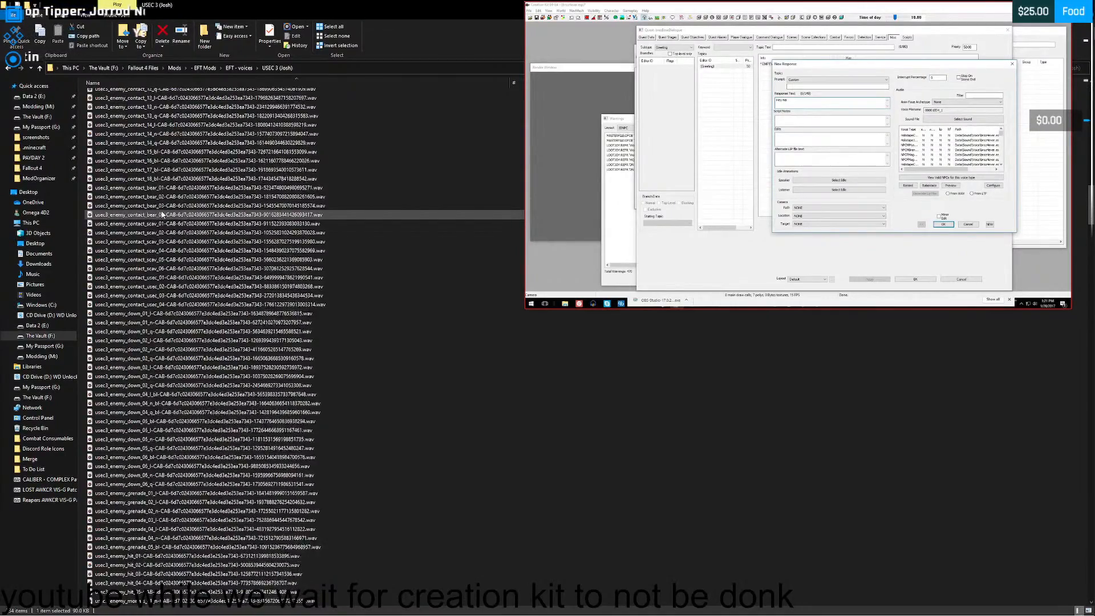
{"action": "scroll", "coordinate": [162, 214], "scroll_direction": "up", "scroll_amount": 19}
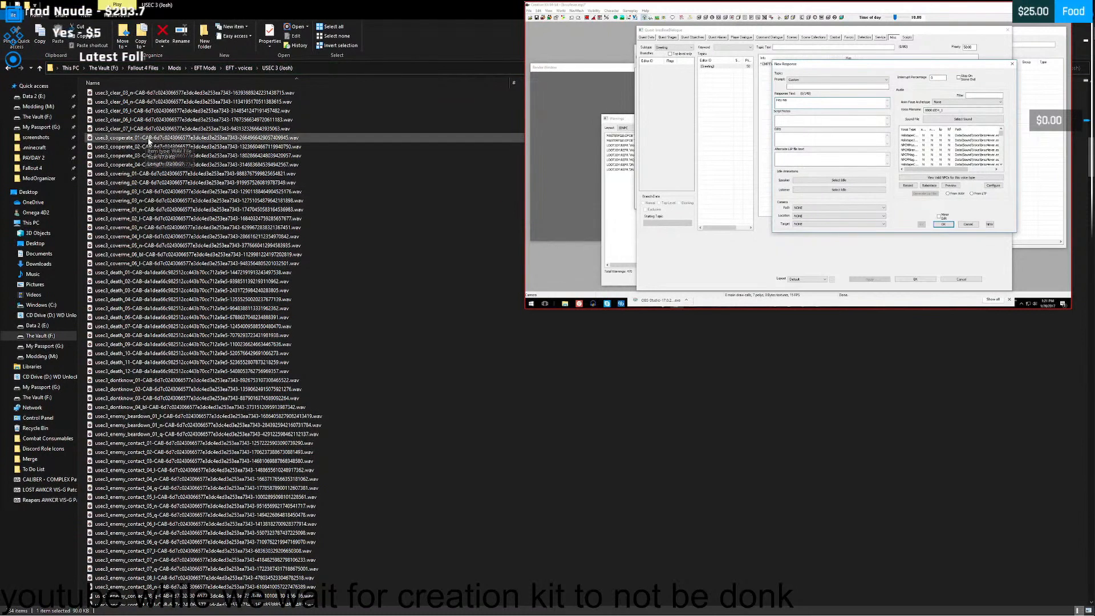
{"action": "double_click", "coordinate": [150, 138]}
{"action": "left_click_drag", "start_coordinate": [297, 235], "coordinate": [299, 208]}
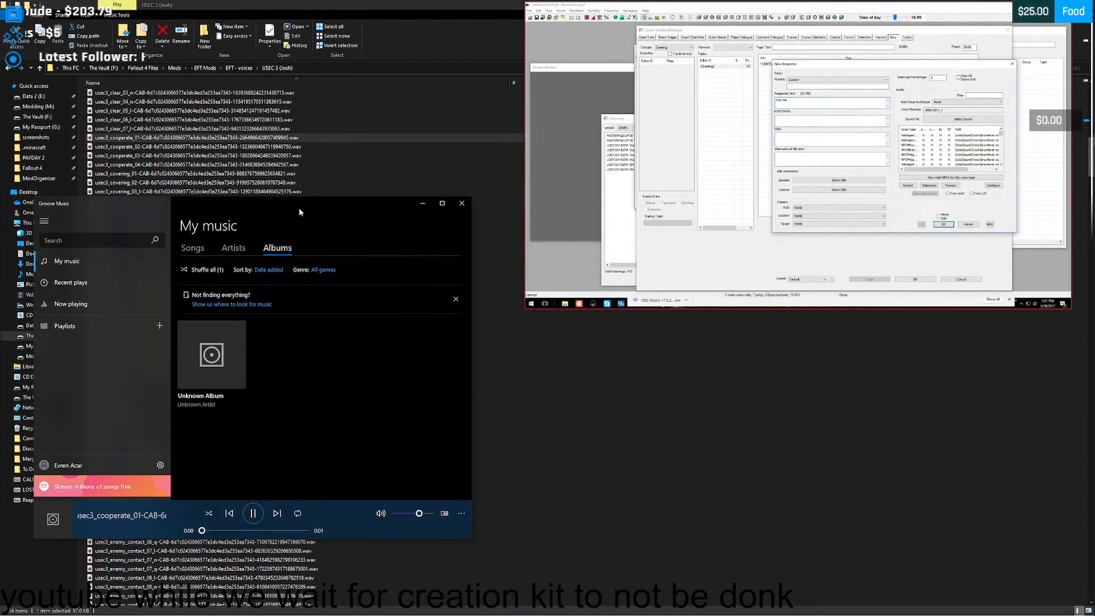
{"action": "left_click", "coordinate": [462, 203]}
{"action": "left_click", "coordinate": [131, 147]}
{"action": "double_click", "coordinate": [131, 147]}
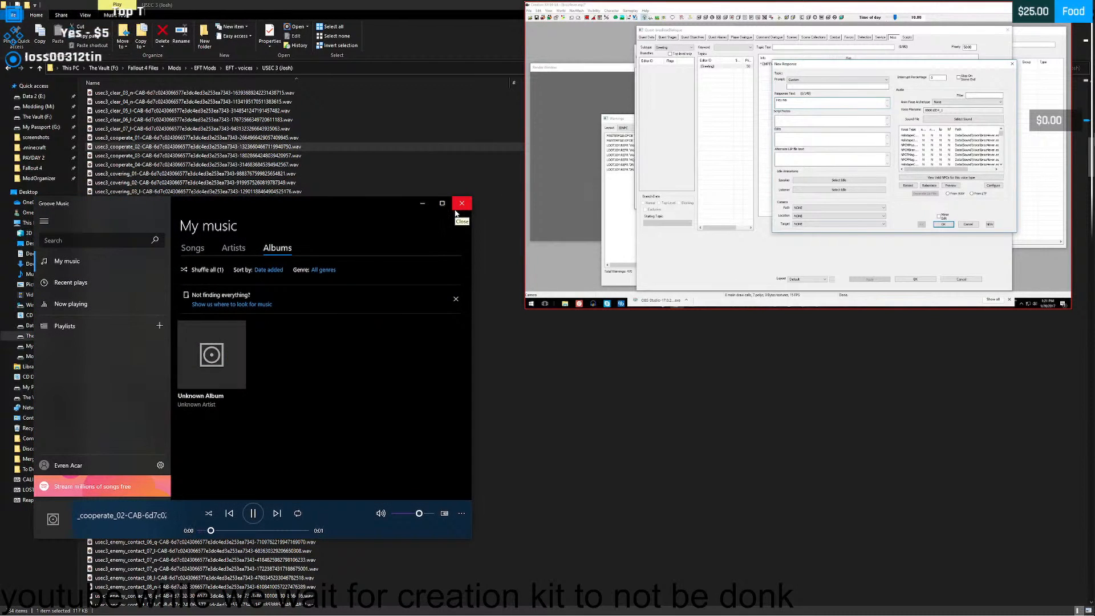
{"action": "left_click", "coordinate": [456, 208]}
{"action": "double_click", "coordinate": [134, 155]}
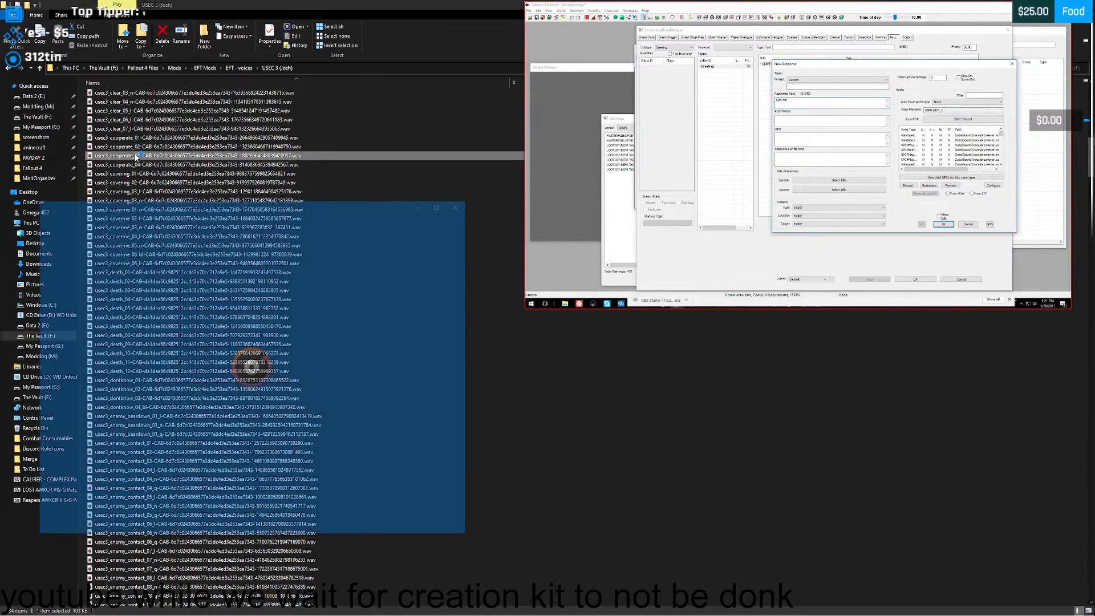
{"action": "left_click", "coordinate": [455, 209]}
{"action": "double_click", "coordinate": [240, 164]}
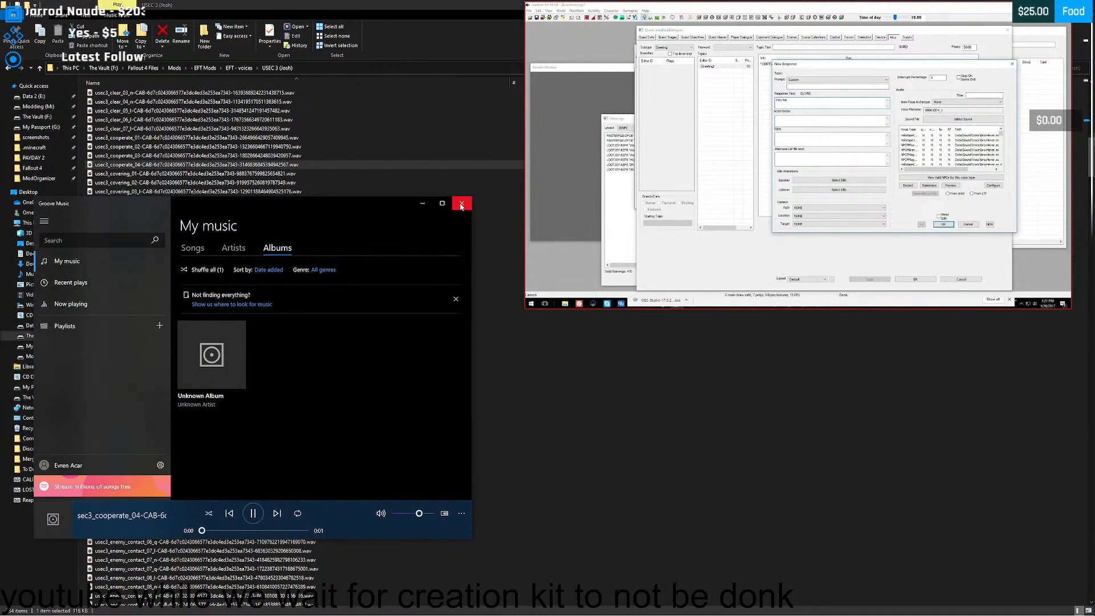
{"action": "left_click", "coordinate": [462, 204]}
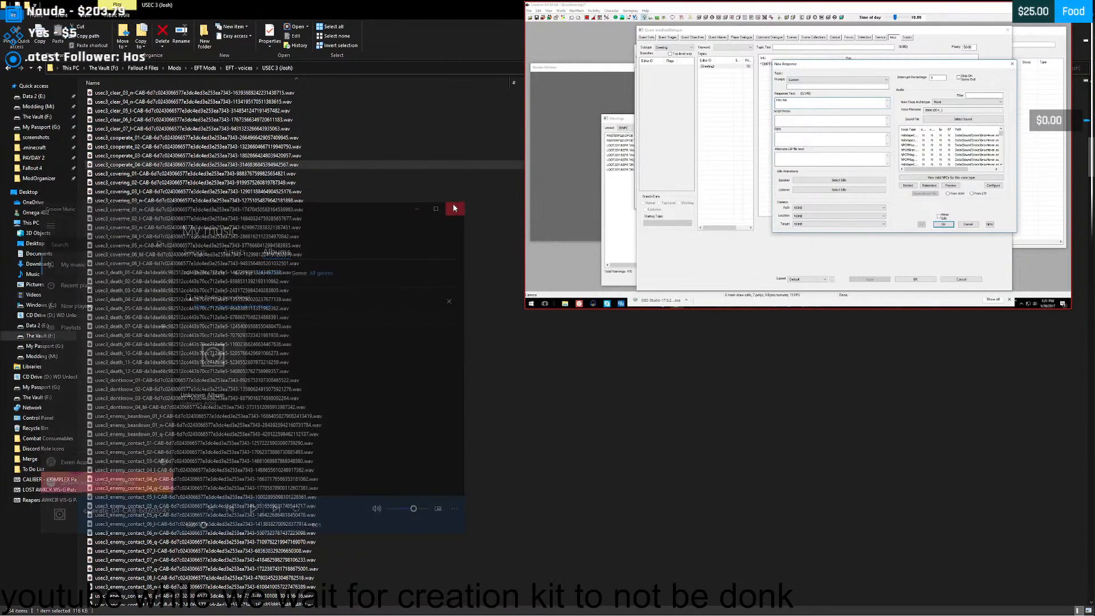
{"action": "double_click", "coordinate": [131, 138]}
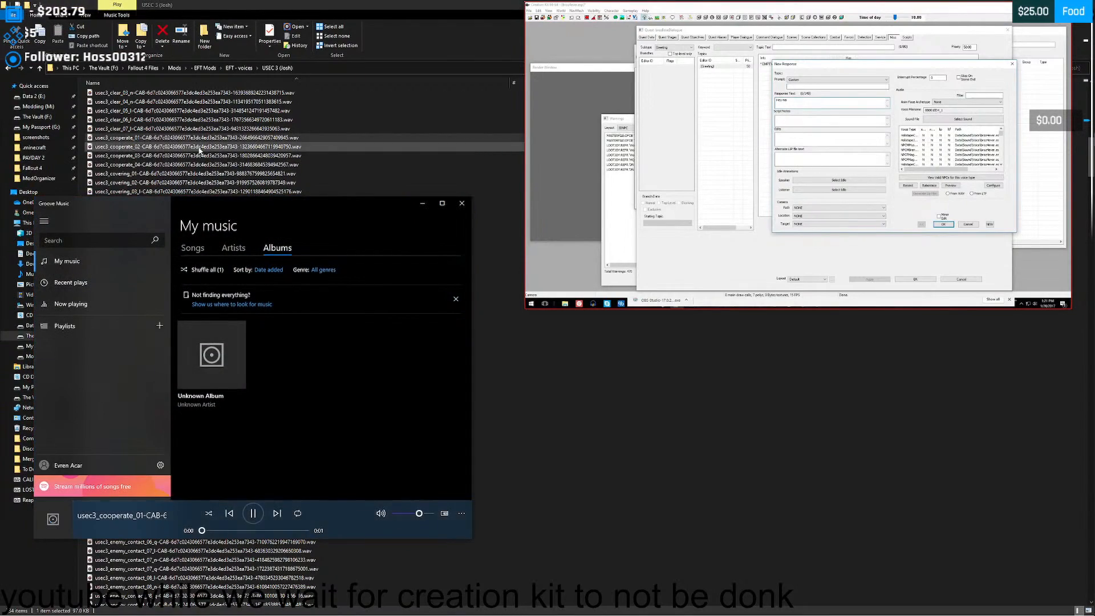
{"action": "left_click", "coordinate": [461, 203]}
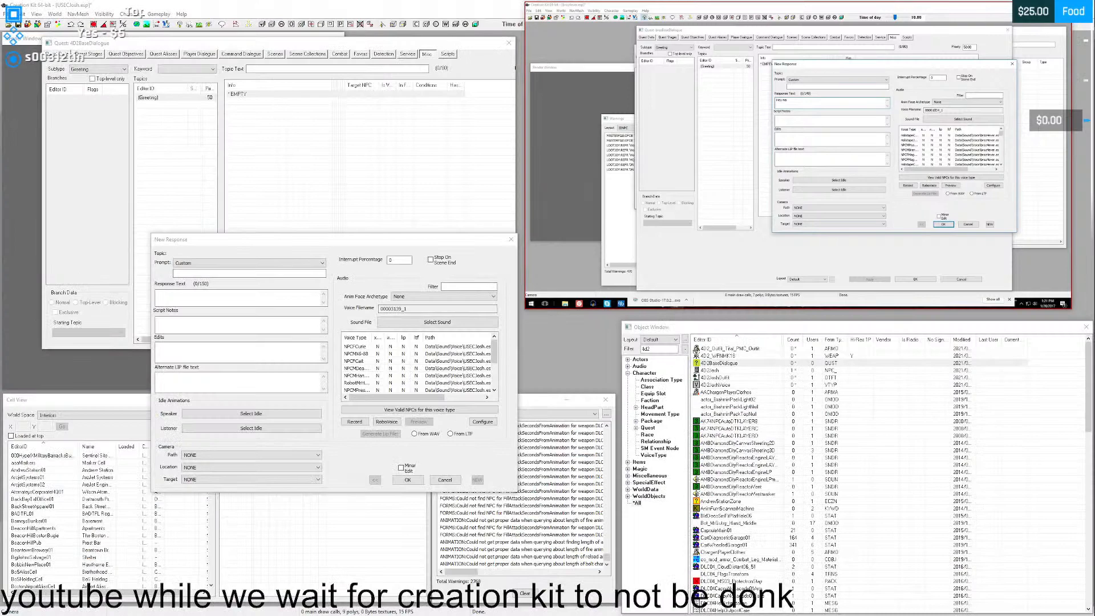
- Enter "Wanna work together?" as the new response's text and ignore the spelling suggestion for "Wanna"
{"action": "left_click", "coordinate": [190, 296]}
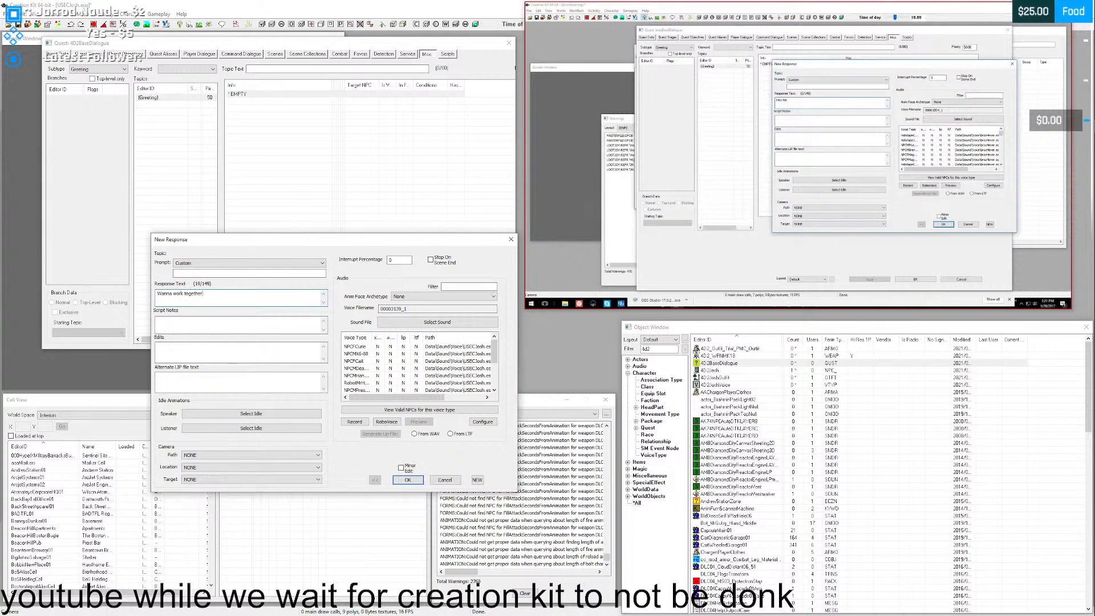
{"action": "mouse_move", "coordinate": [673, 236]}
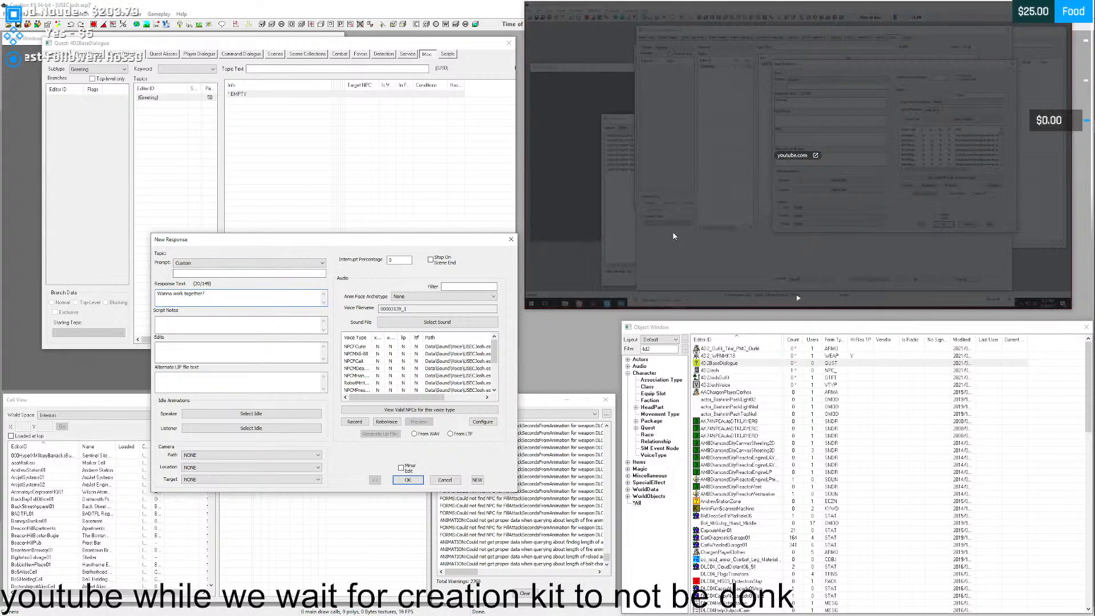
{"action": "key", "text": "Return"}
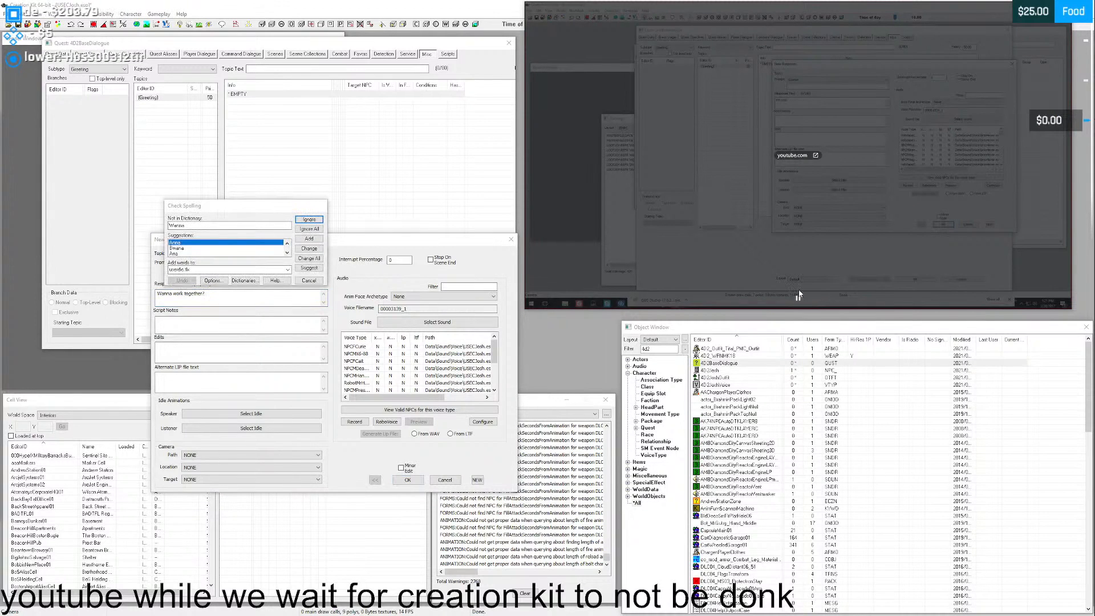
{"action": "left_click_drag", "start_coordinate": [212, 207], "coordinate": [241, 187]}
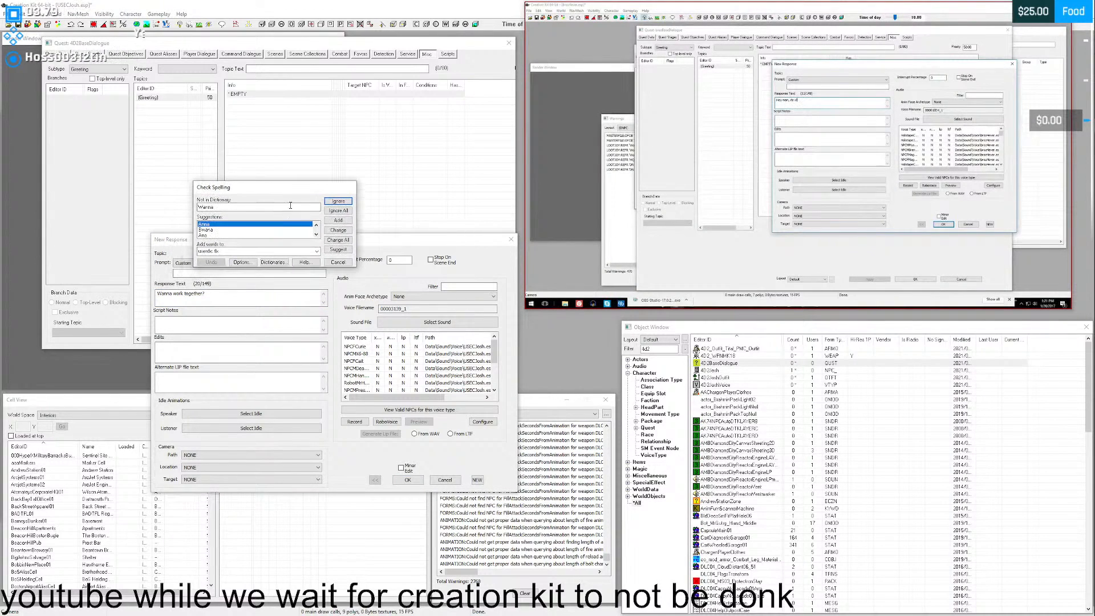
{"action": "left_click", "coordinate": [337, 201]}
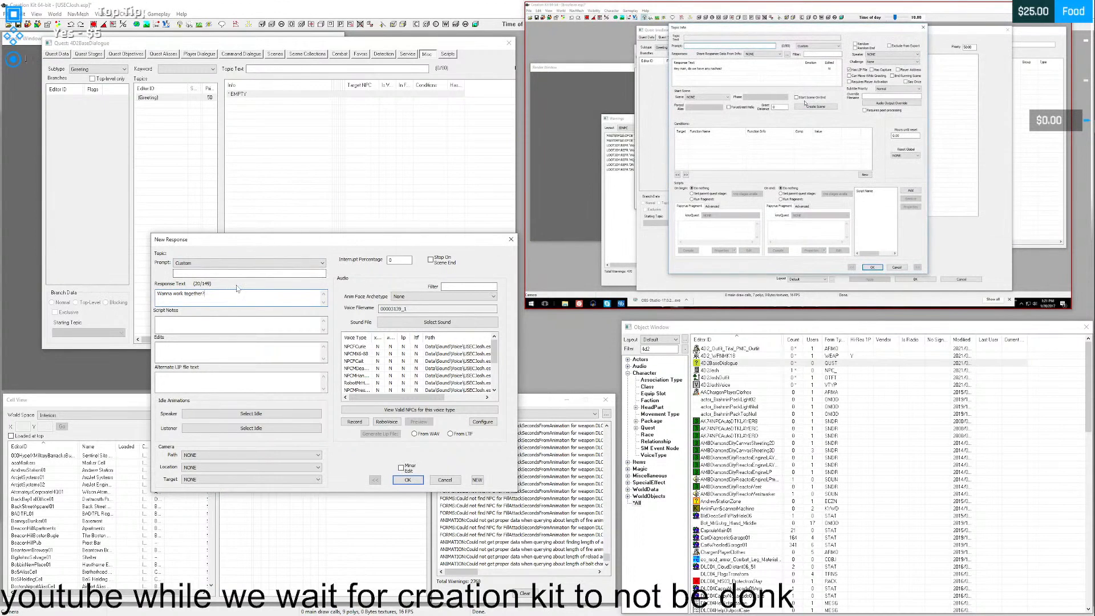
- Pause the tutorial, accept the new response and move the Topic Info window clear of the video
{"action": "mouse_move", "coordinate": [657, 266]}
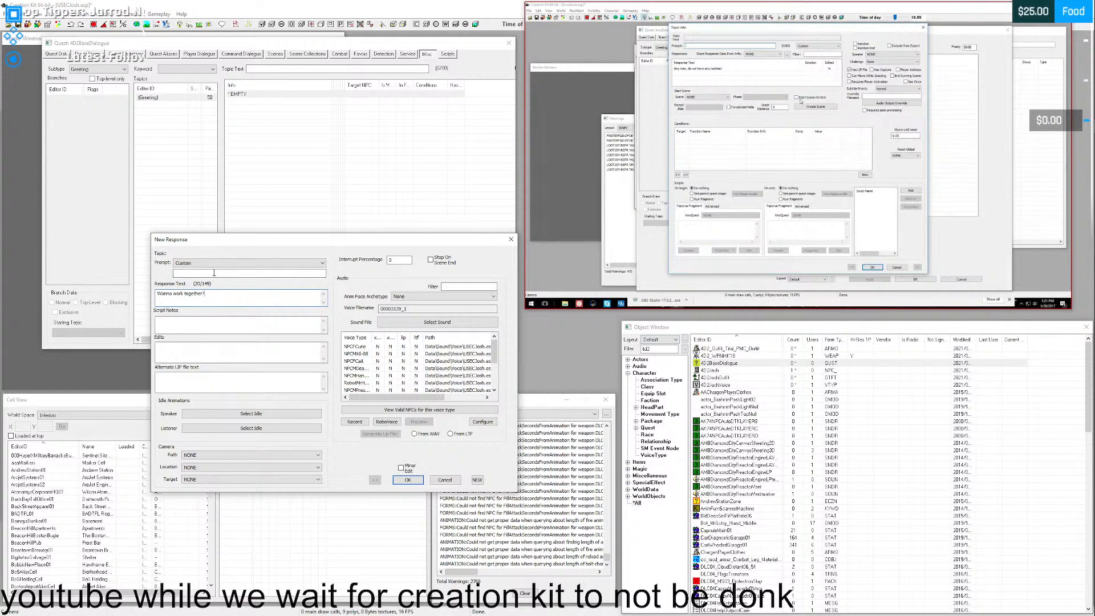
{"action": "left_click", "coordinate": [800, 296]}
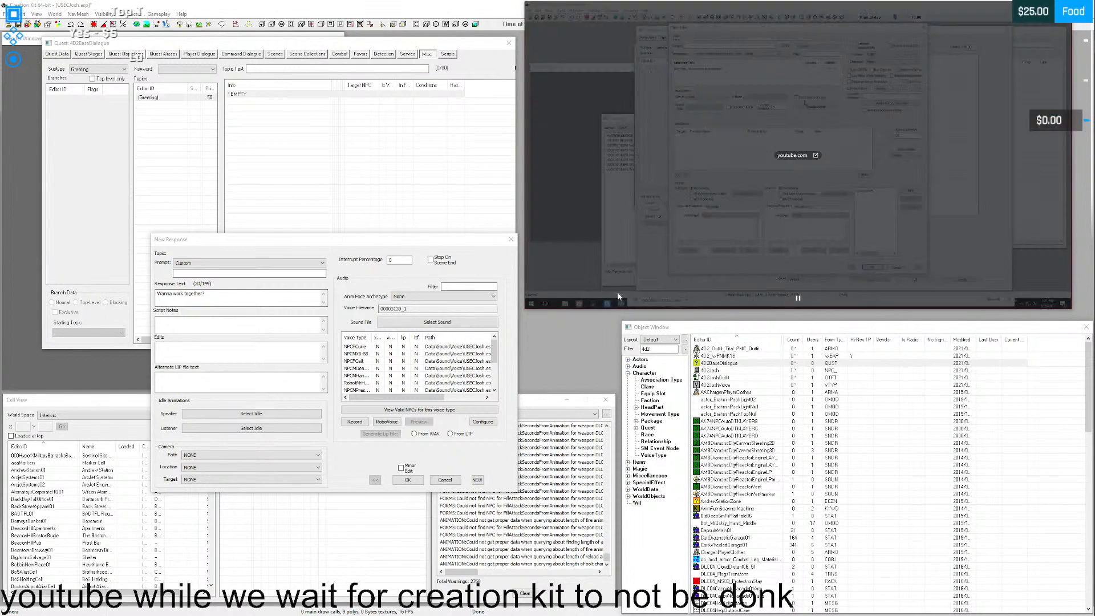
{"action": "left_click", "coordinate": [256, 299]}
{"action": "key", "text": "Return"}
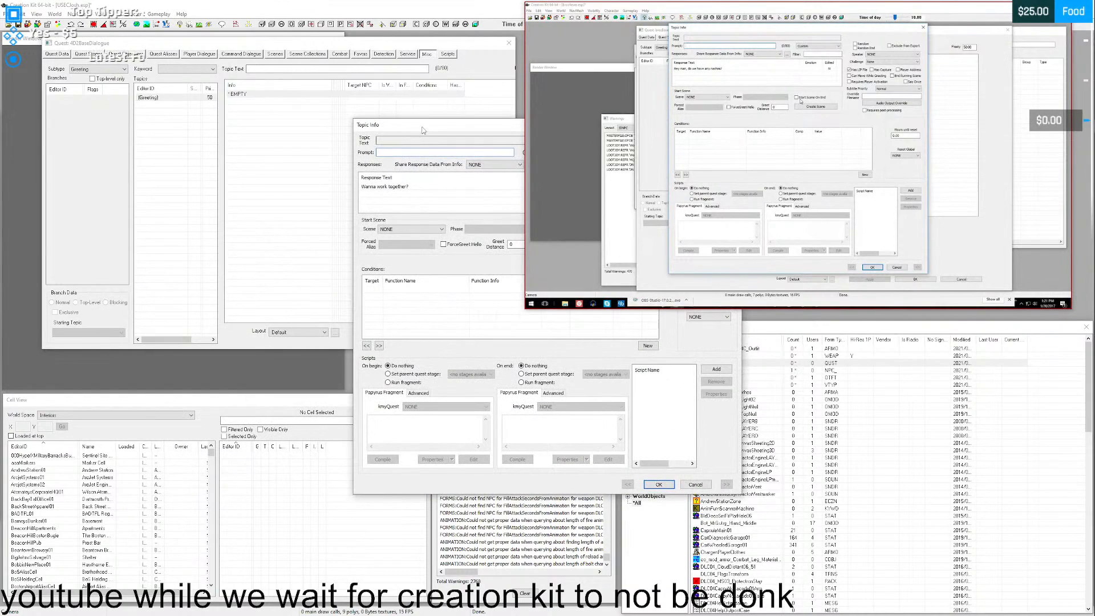
{"action": "left_click_drag", "start_coordinate": [419, 133], "coordinate": [200, 81]}
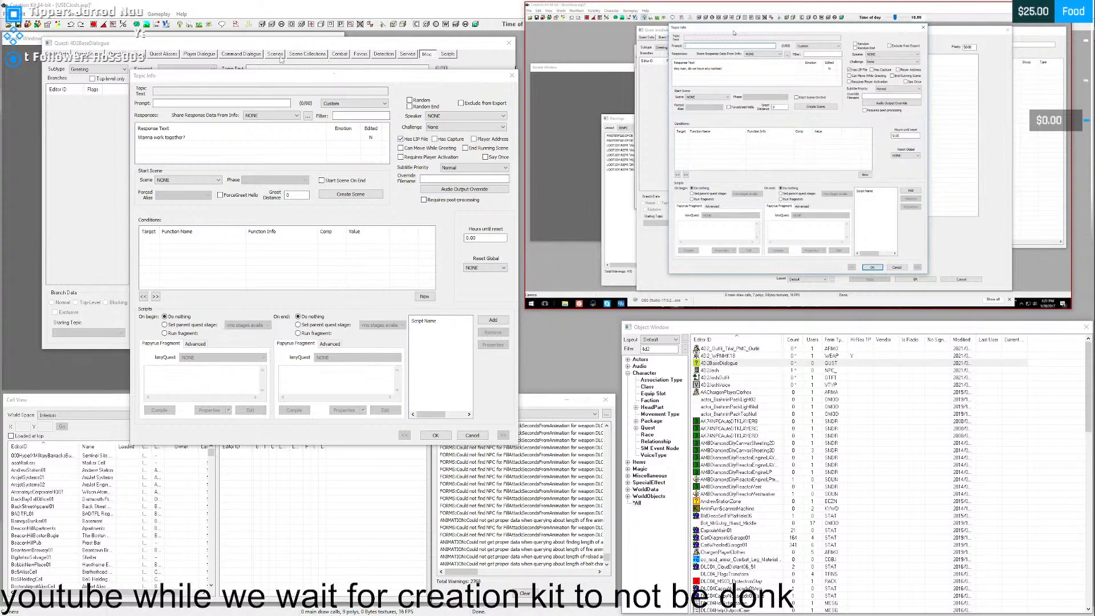
{"action": "mouse_move", "coordinate": [274, 77]}
{"action": "left_mouse_down"}
{"action": "mouse_move", "coordinate": [290, 64]}
{"action": "mouse_move", "coordinate": [264, 54]}
{"action": "mouse_move", "coordinate": [274, 60]}
{"action": "left_mouse_up"}
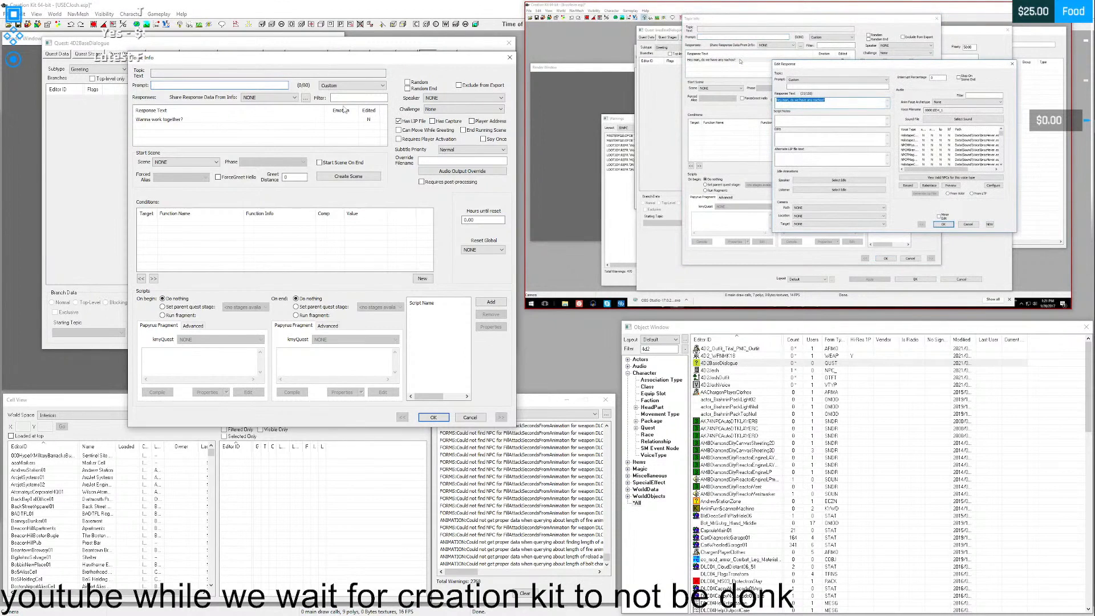
- Reopen the "Wanna work together?" response, set its Anim Face Archetype to Question and accept the change
{"action": "double_click", "coordinate": [178, 120]}
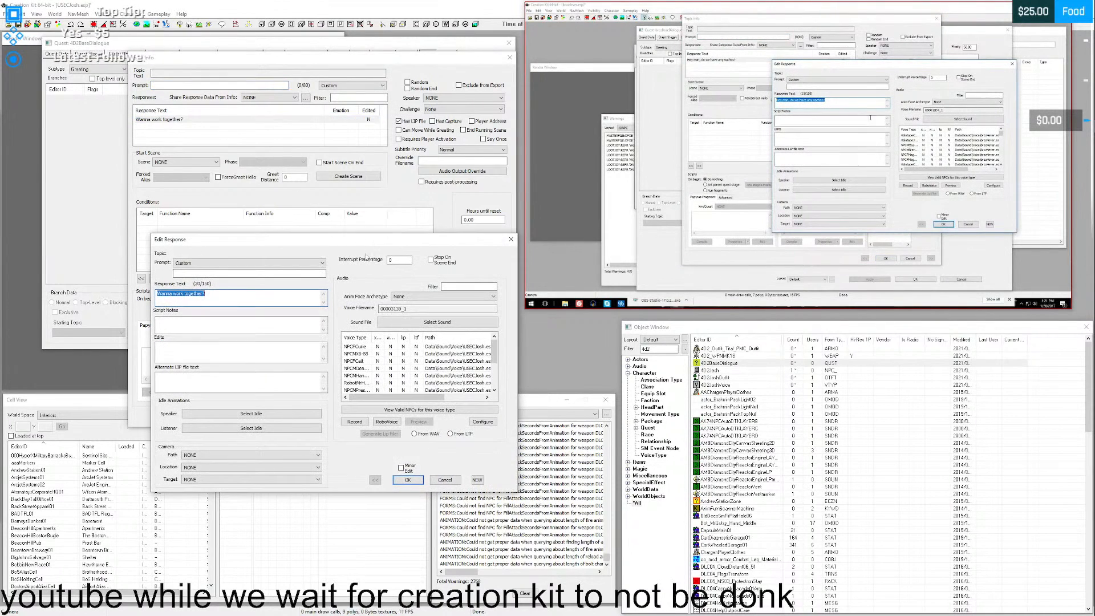
{"action": "left_click_drag", "start_coordinate": [354, 243], "coordinate": [343, 164]}
{"action": "left_click", "coordinate": [224, 214]}
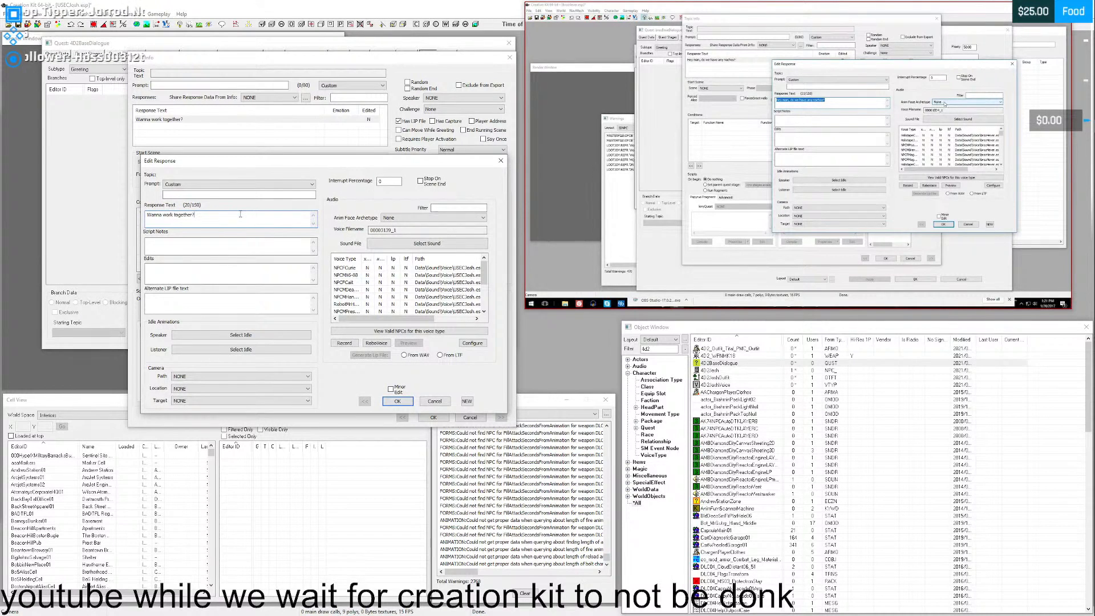
{"action": "left_click", "coordinate": [400, 218]}
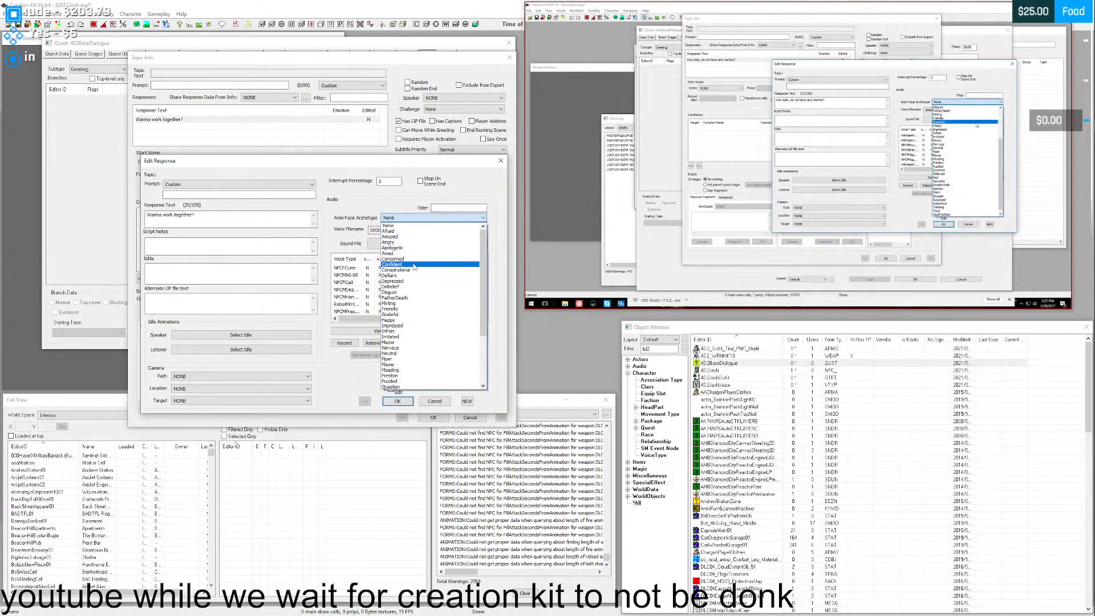
{"action": "scroll", "coordinate": [418, 273], "scroll_direction": "down", "scroll_amount": 5}
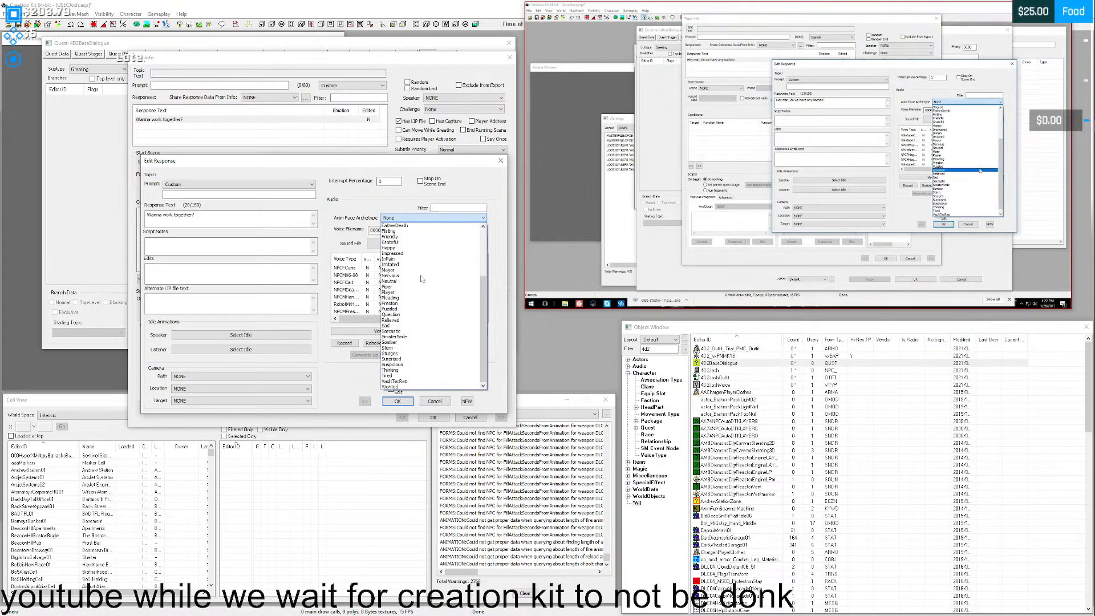
{"action": "scroll", "coordinate": [422, 279], "scroll_direction": "up", "scroll_amount": 5}
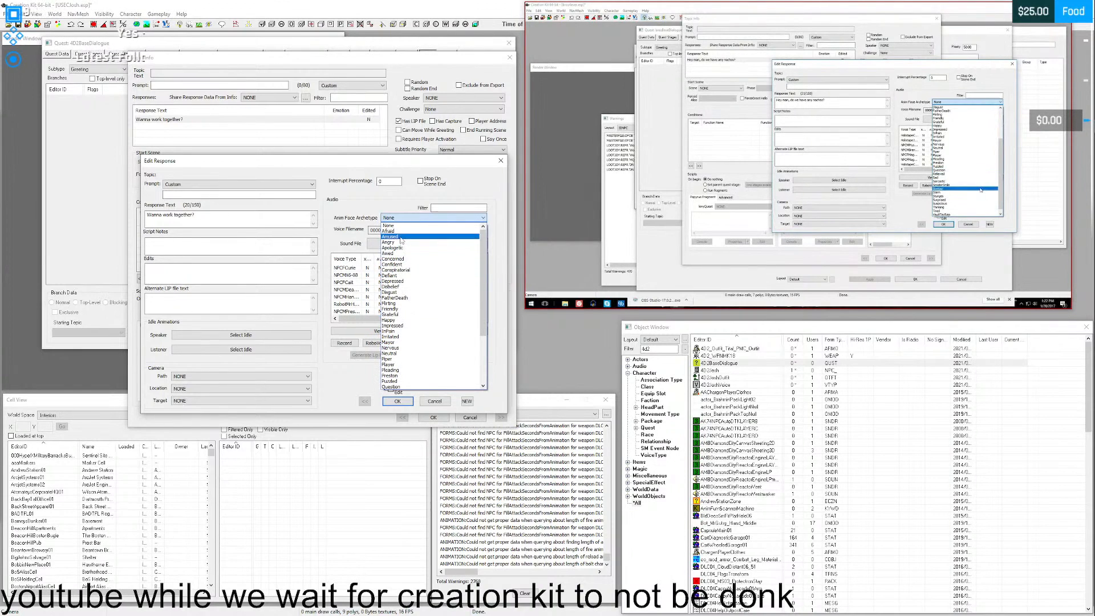
{"action": "left_click", "coordinate": [395, 201]}
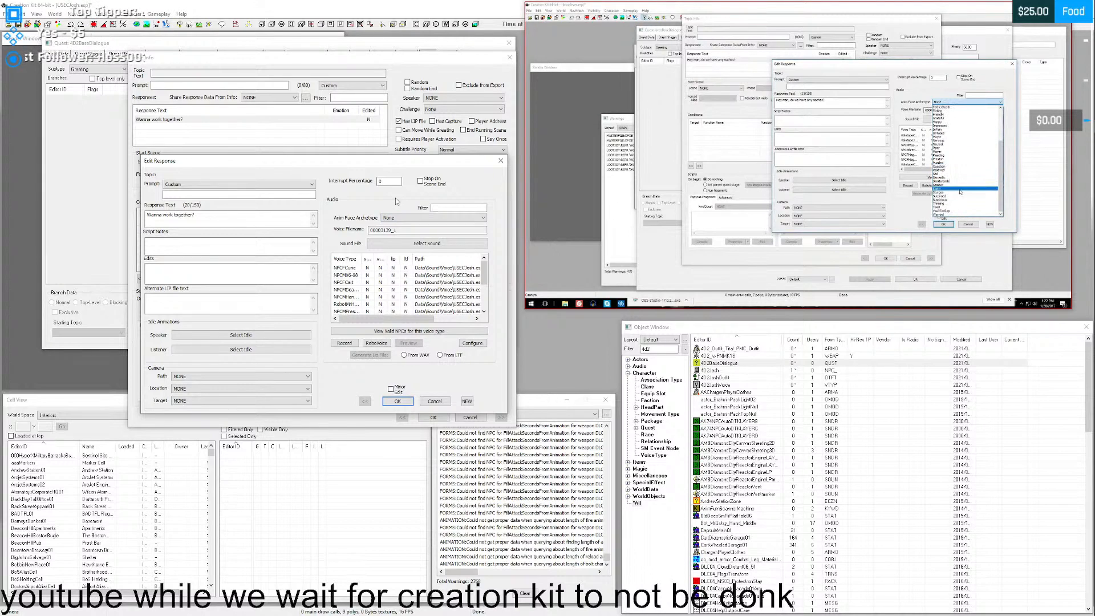
{"action": "left_click", "coordinate": [434, 217]}
{"action": "scroll", "coordinate": [478, 330], "scroll_direction": "down", "scroll_amount": 5}
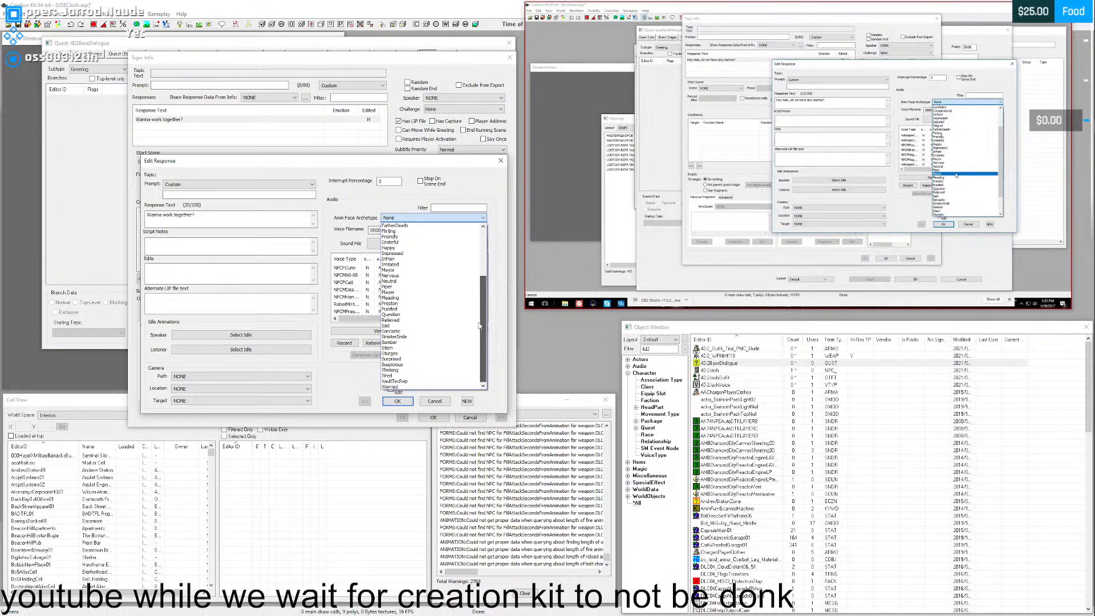
{"action": "scroll", "coordinate": [481, 314], "scroll_direction": "up", "scroll_amount": 1}
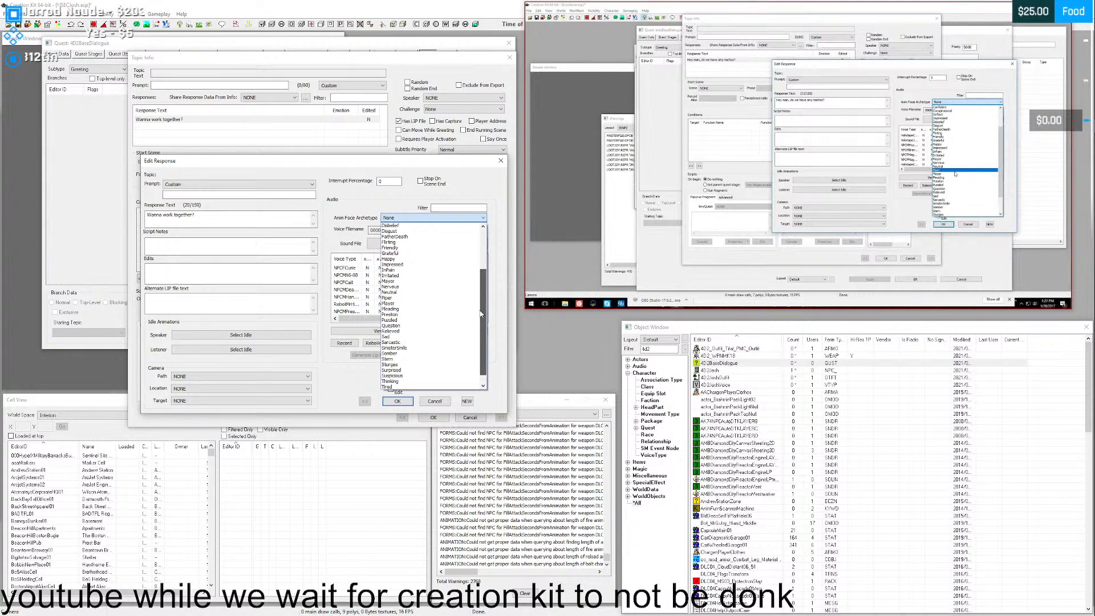
{"action": "scroll", "coordinate": [456, 274], "scroll_direction": "up", "scroll_amount": 5}
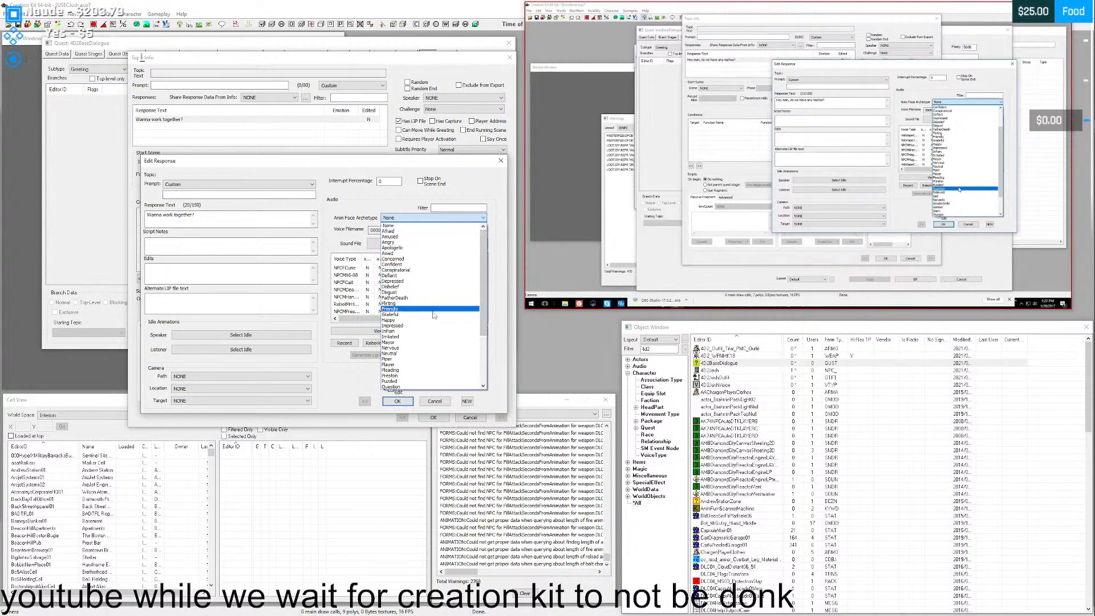
{"action": "scroll", "coordinate": [433, 311], "scroll_direction": "down", "scroll_amount": 5}
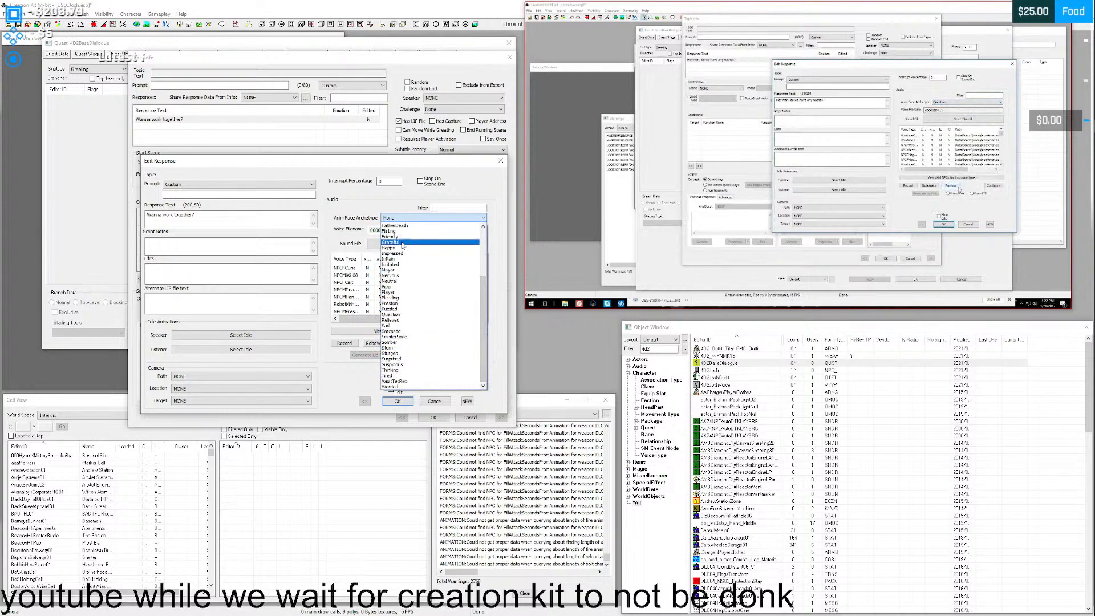
{"action": "scroll", "coordinate": [406, 313], "scroll_direction": "up", "scroll_amount": 4}
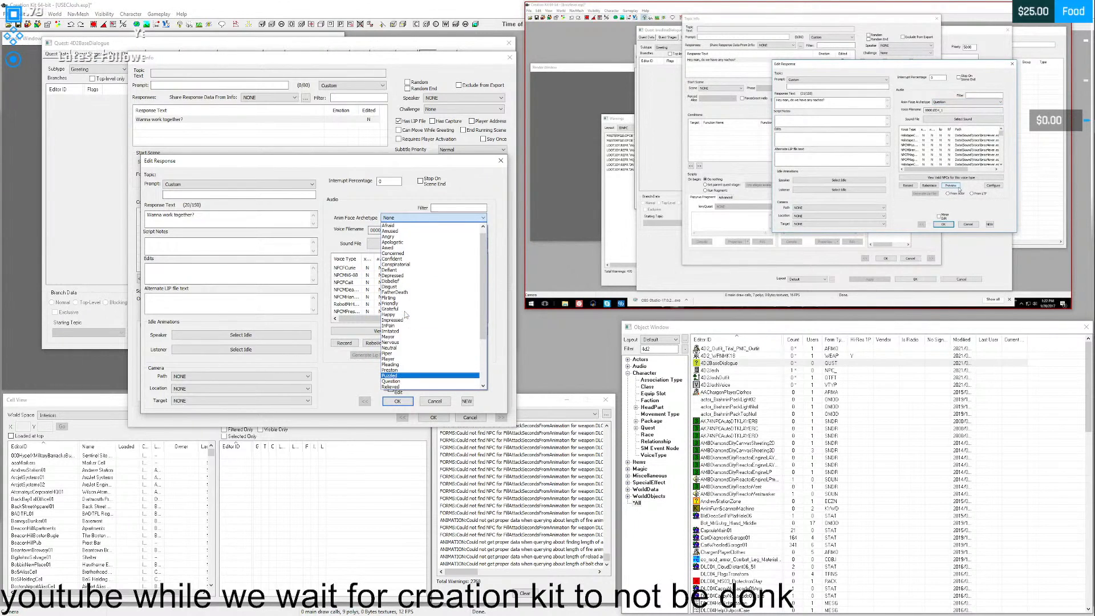
{"action": "left_click", "coordinate": [397, 381]}
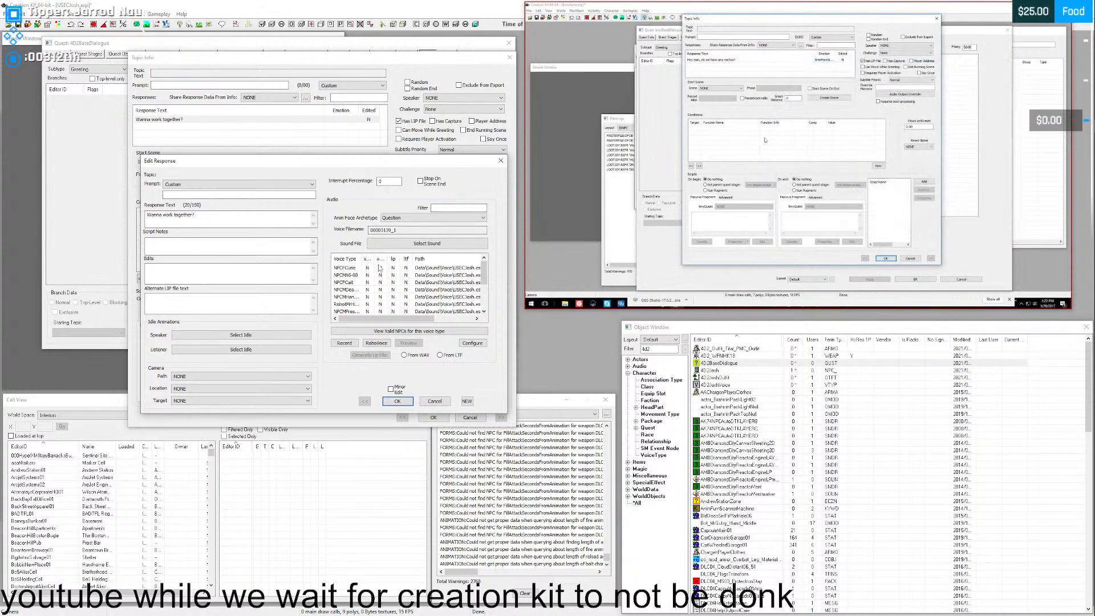
{"action": "left_click", "coordinate": [398, 401]}
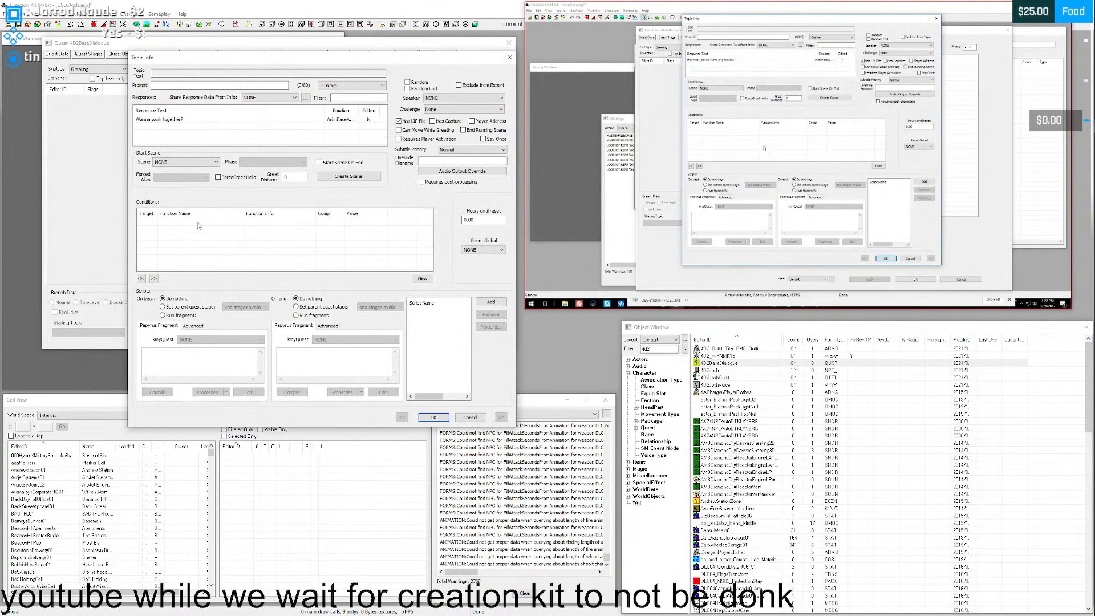
- Add a new condition to the topic info and open the parameter selection for its GetIsID function
{"action": "right_click", "coordinate": [210, 237]}
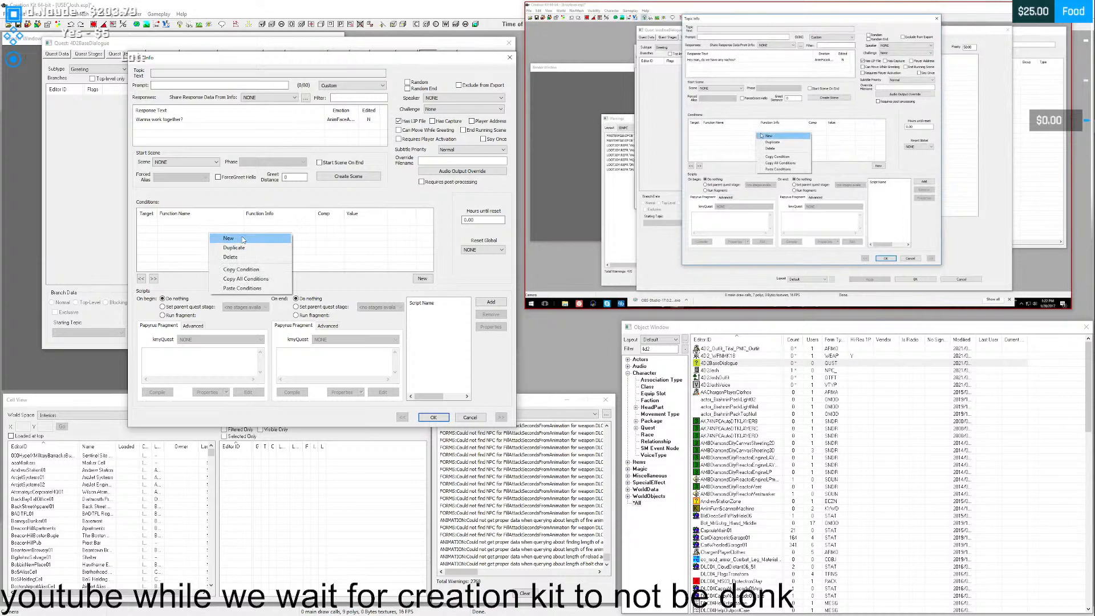
{"action": "left_click", "coordinate": [178, 231]}
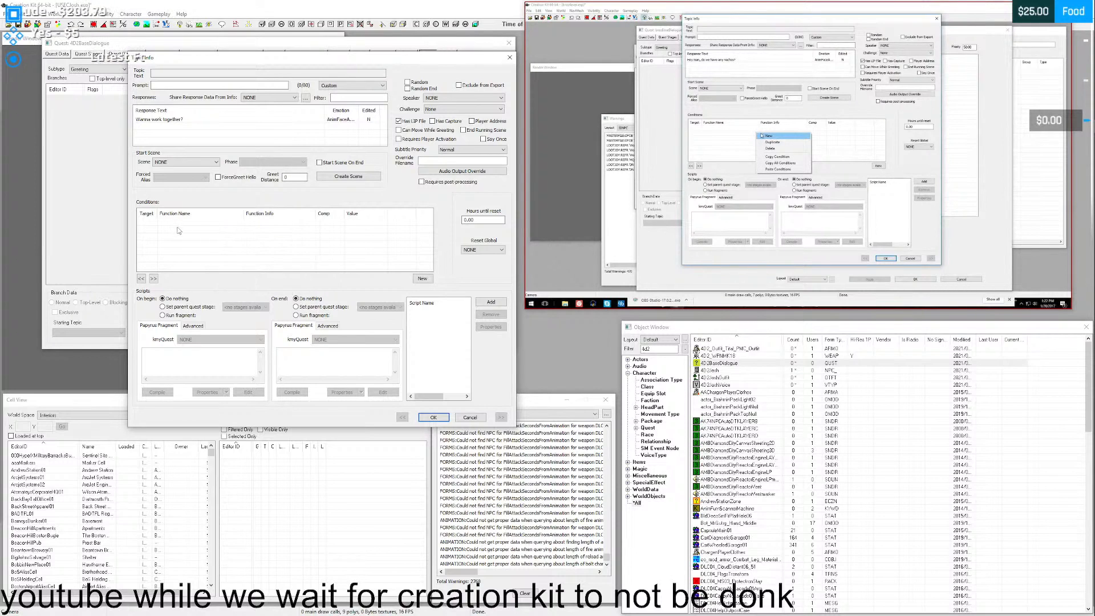
{"action": "right_click", "coordinate": [209, 228]}
{"action": "left_click", "coordinate": [233, 238]}
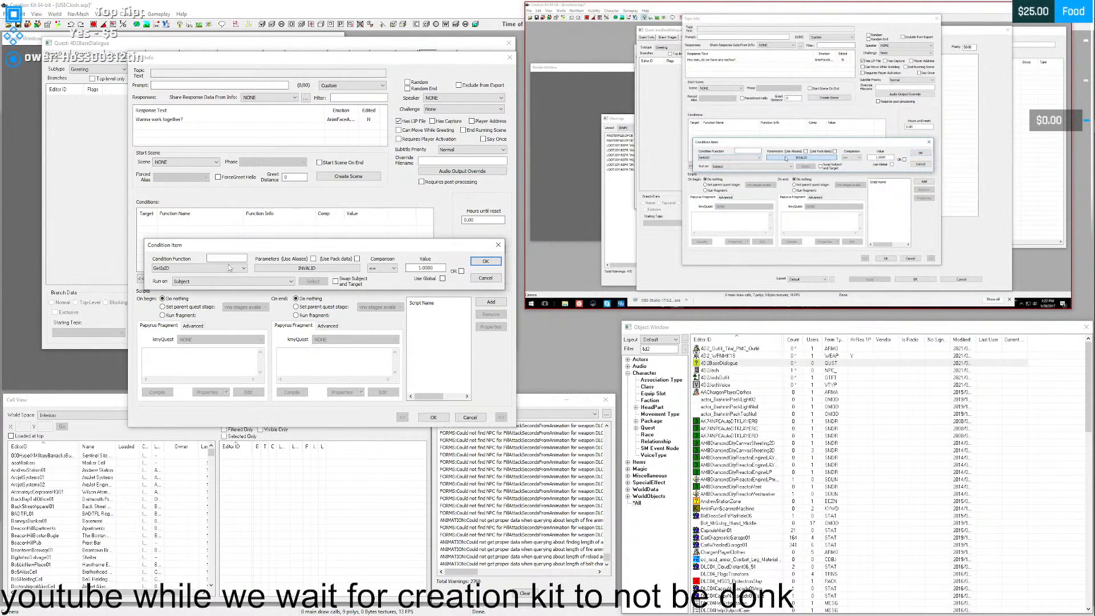
{"action": "left_click", "coordinate": [286, 269]}
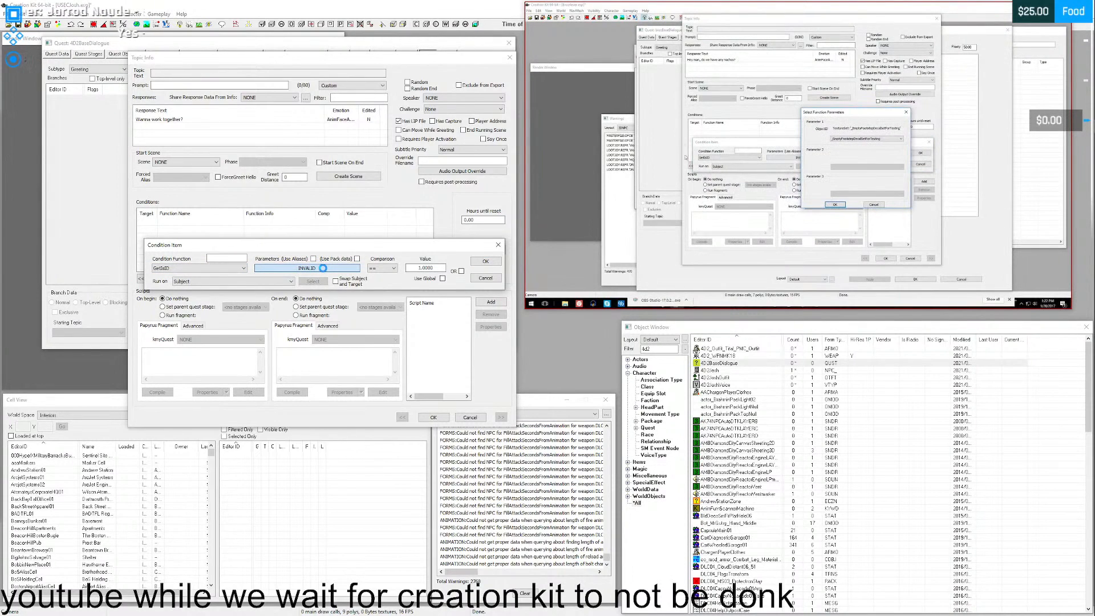
- Choose the 4D2Josh actor as the GetIsID object, pausing and resuming the tutorial as needed, and accept the condition
{"action": "mouse_move", "coordinate": [742, 292]}
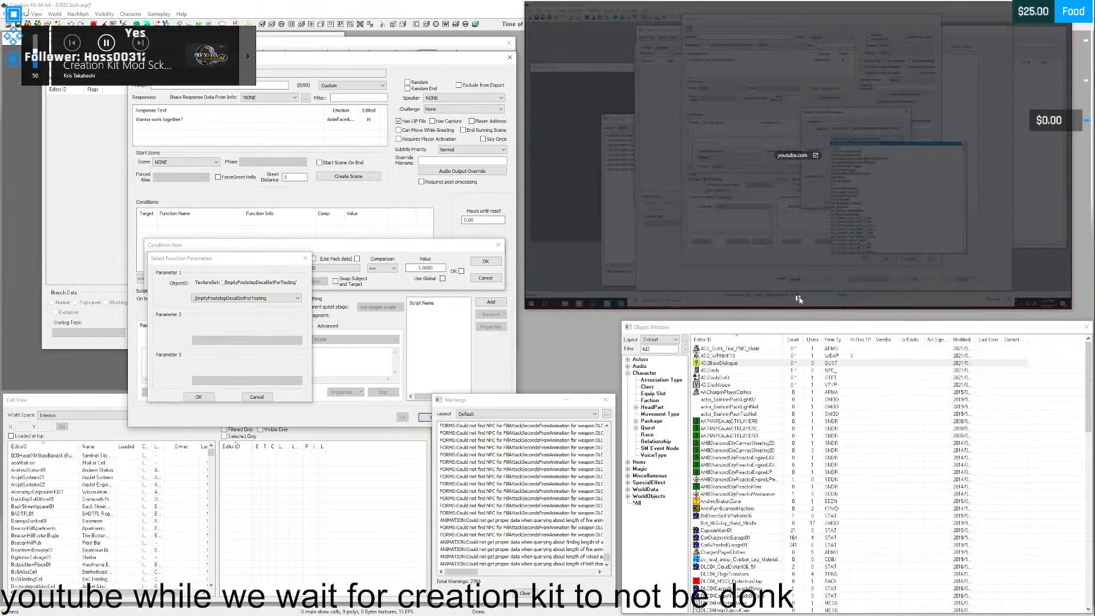
{"action": "left_click", "coordinate": [798, 299]}
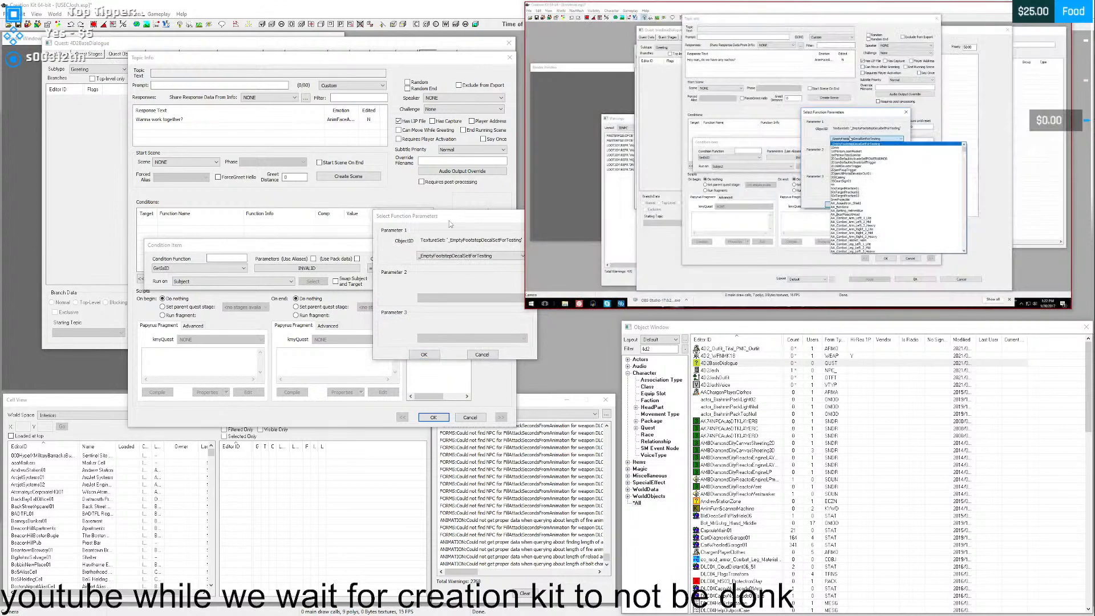
{"action": "left_click", "coordinate": [421, 245]}
{"action": "type", "text": "4d"}
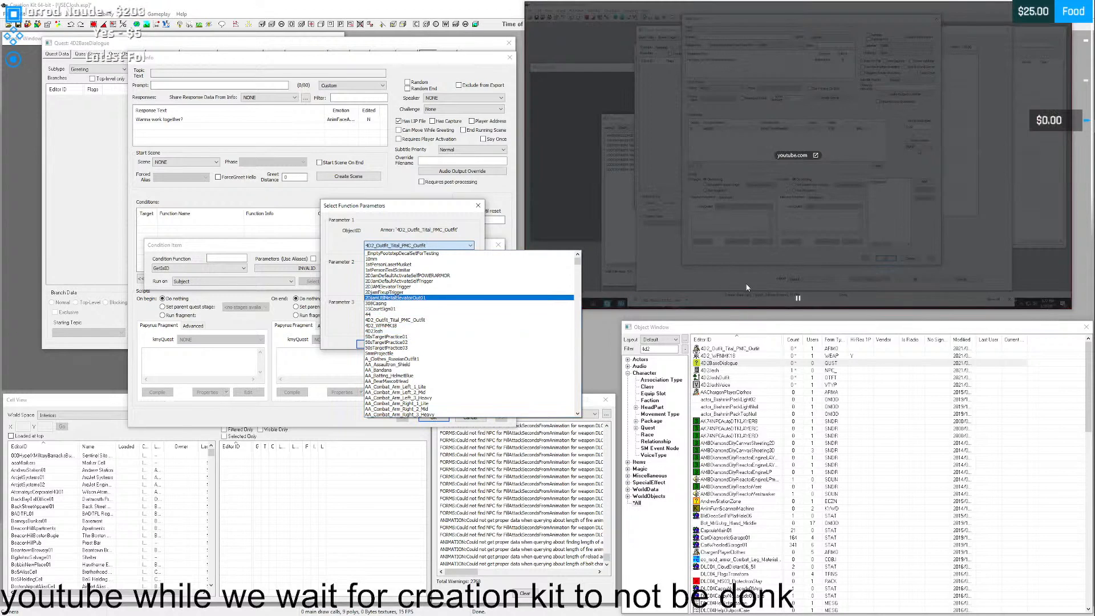
{"action": "left_click", "coordinate": [797, 300]}
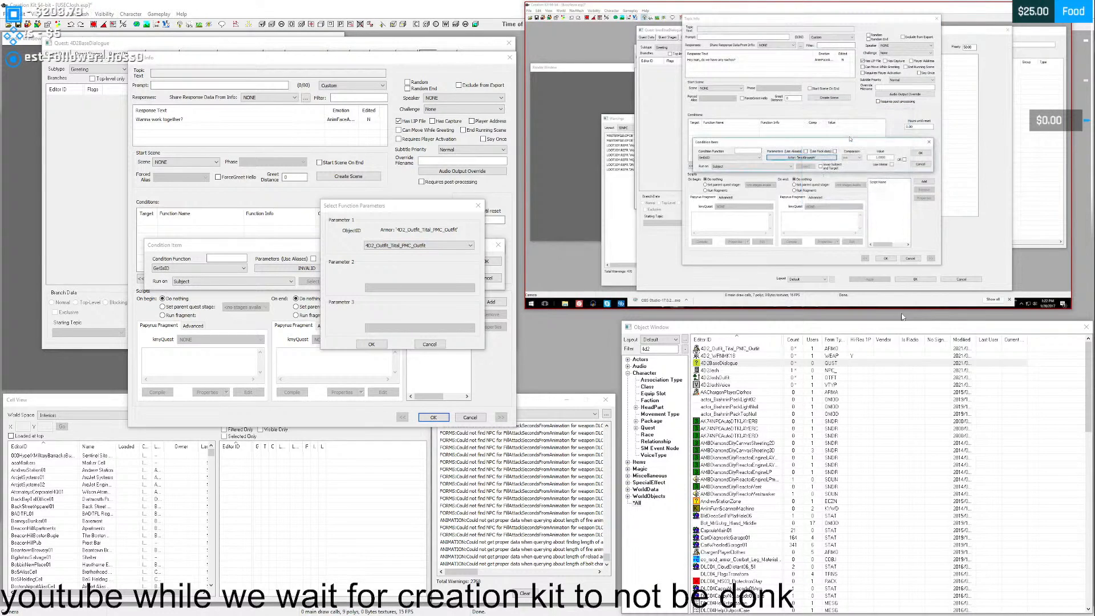
{"action": "left_click", "coordinate": [391, 245]}
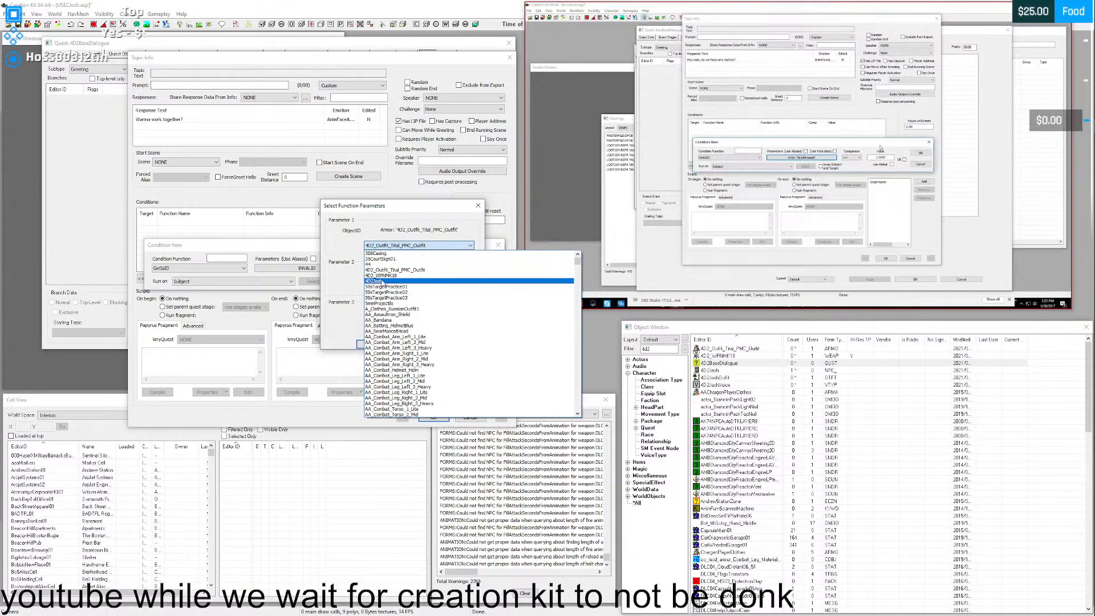
{"action": "left_click", "coordinate": [389, 265]}
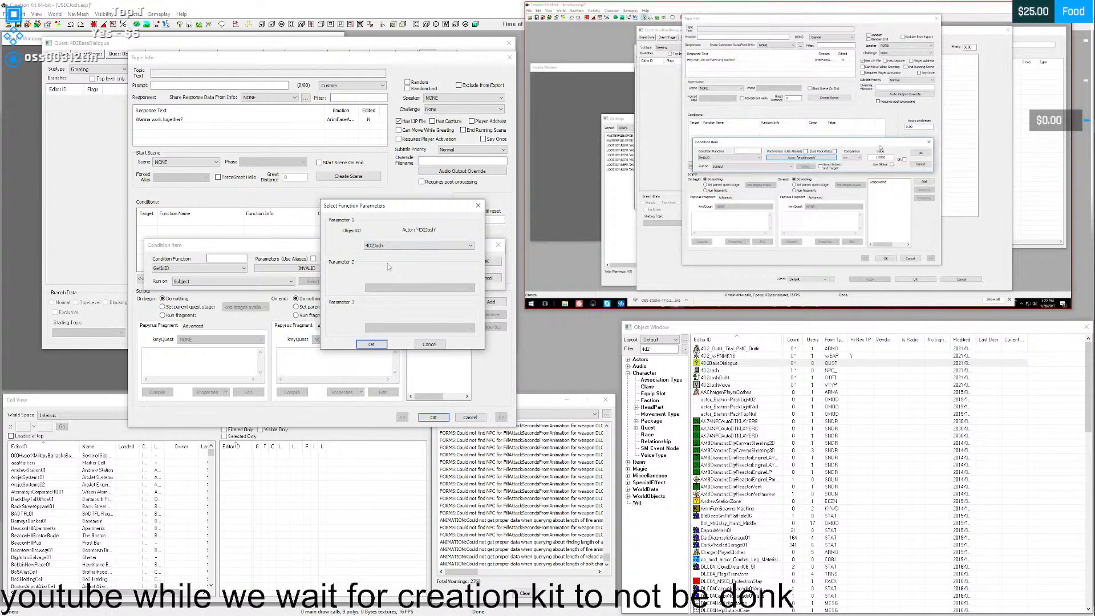
{"action": "left_click", "coordinate": [372, 345]}
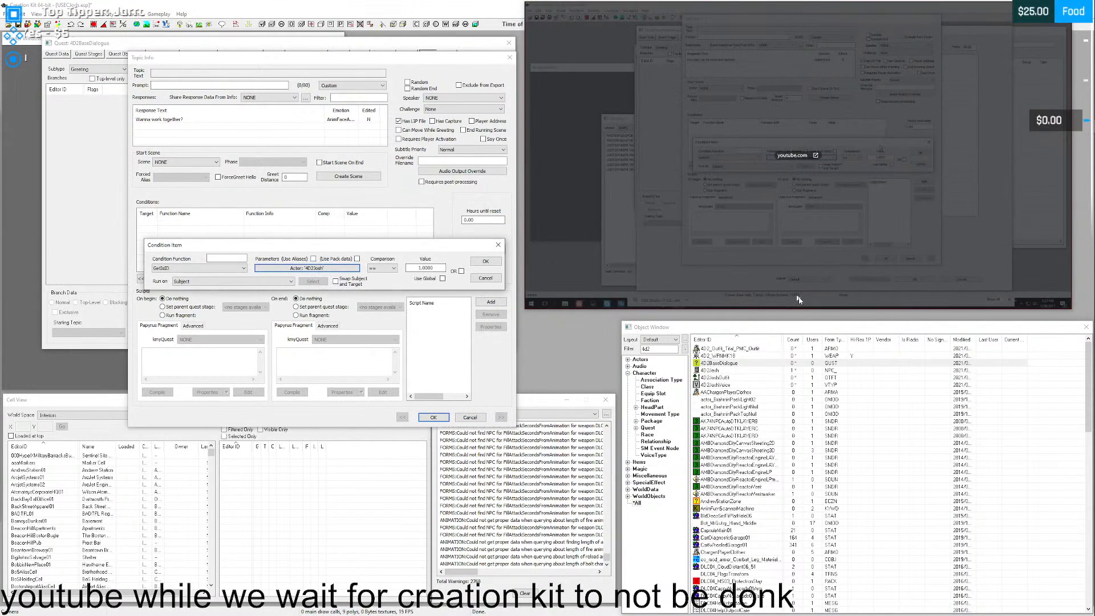
{"action": "left_click", "coordinate": [798, 299]}
{"action": "left_click", "coordinate": [479, 263]}
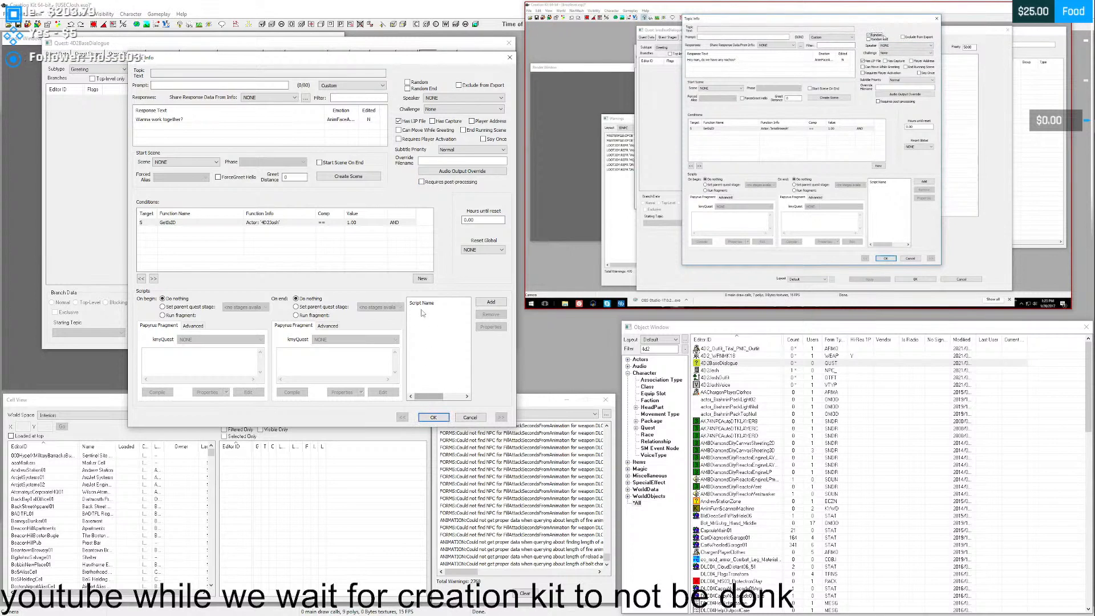
- Turn on the Random option for this topic info and open the Hours until reset value for editing
{"action": "left_click", "coordinate": [407, 81]}
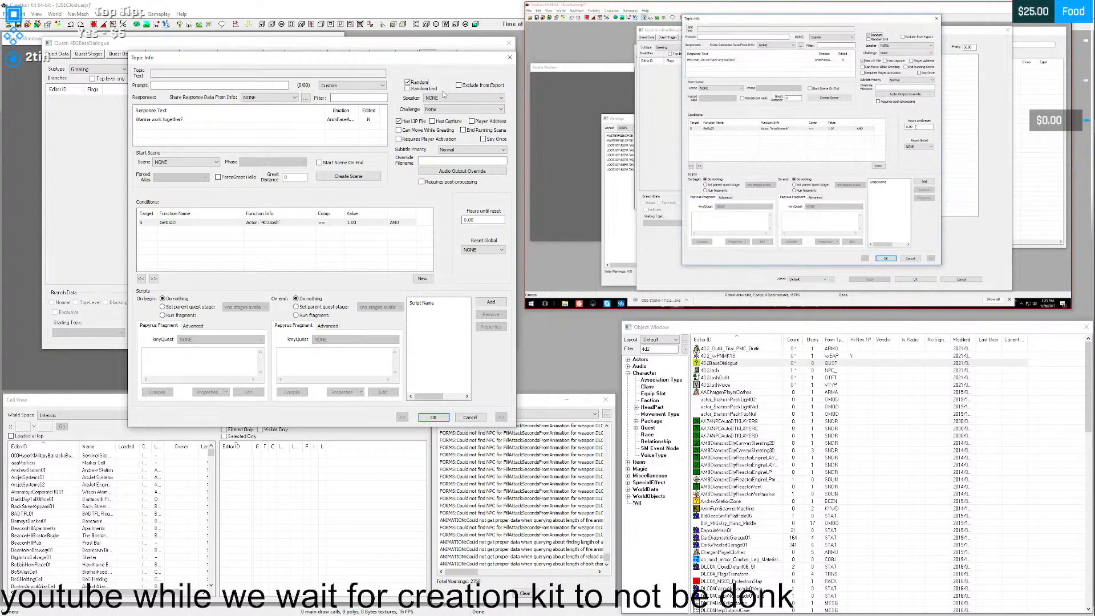
{"action": "left_click", "coordinate": [477, 220]}
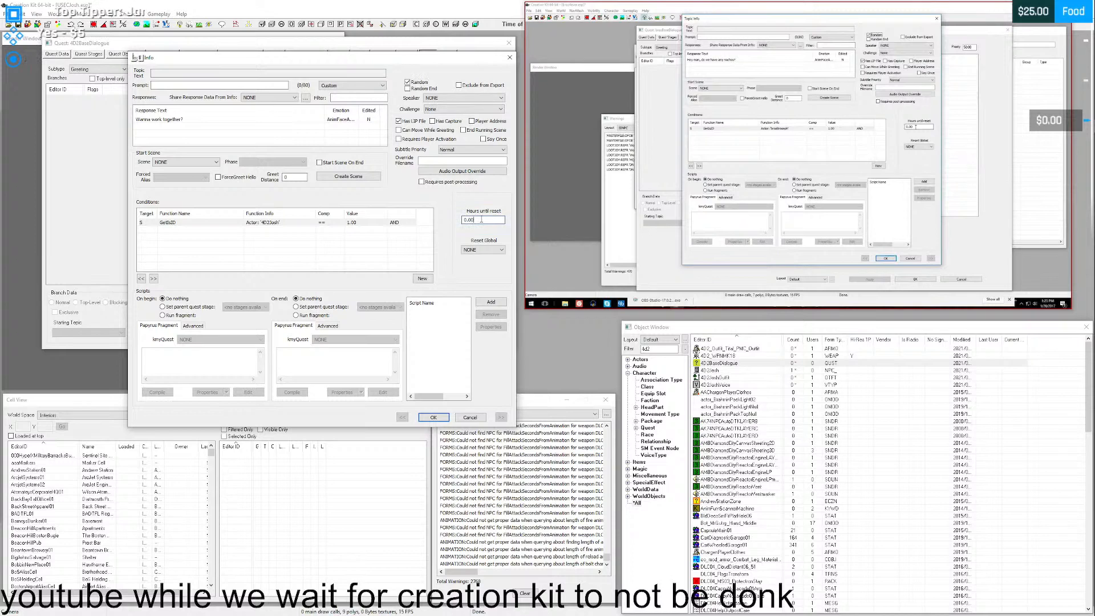
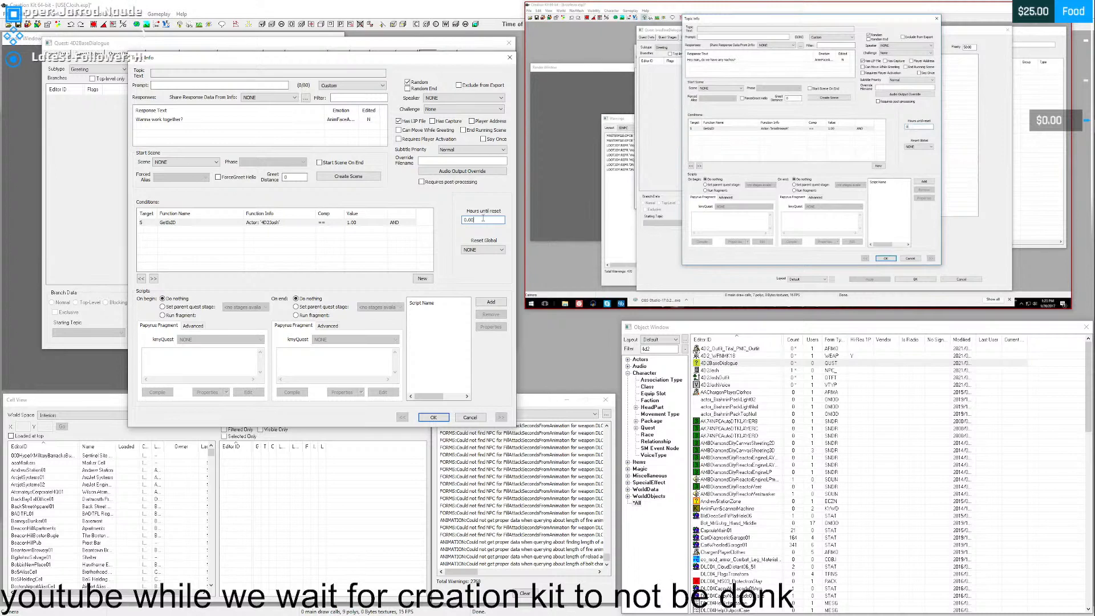
{"action": "left_click", "coordinate": [886, 259]}
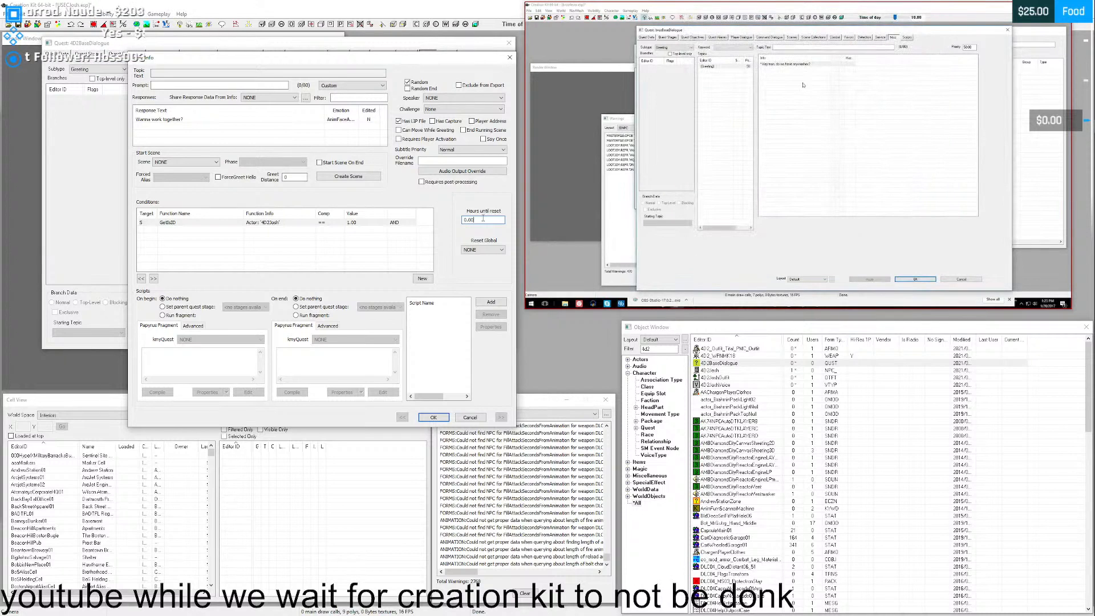
{"action": "right_click", "coordinate": [790, 67]}
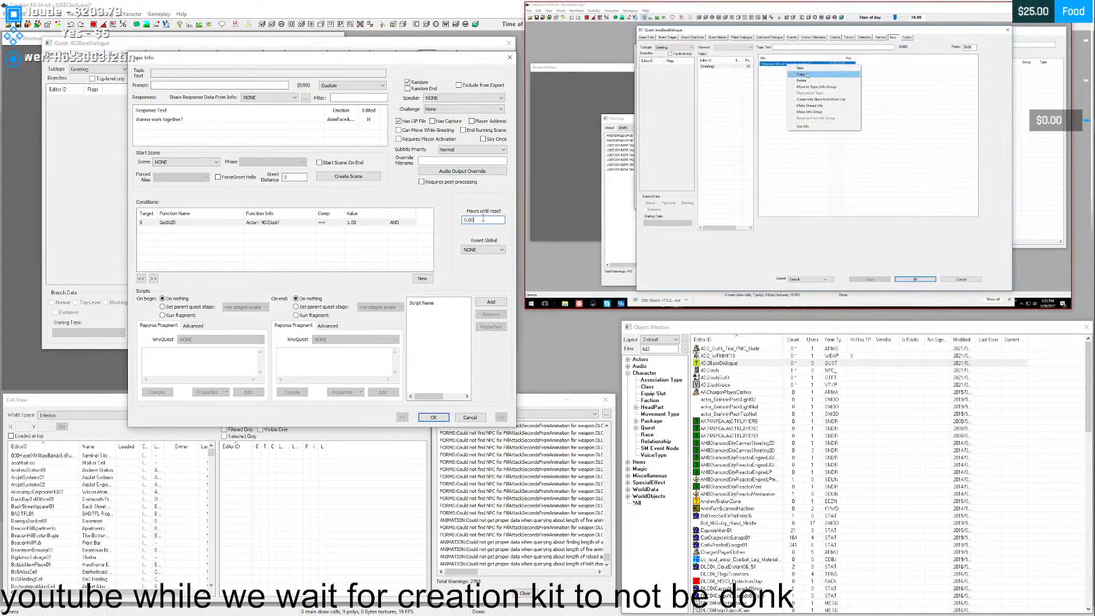
{"action": "left_click", "coordinate": [807, 75]}
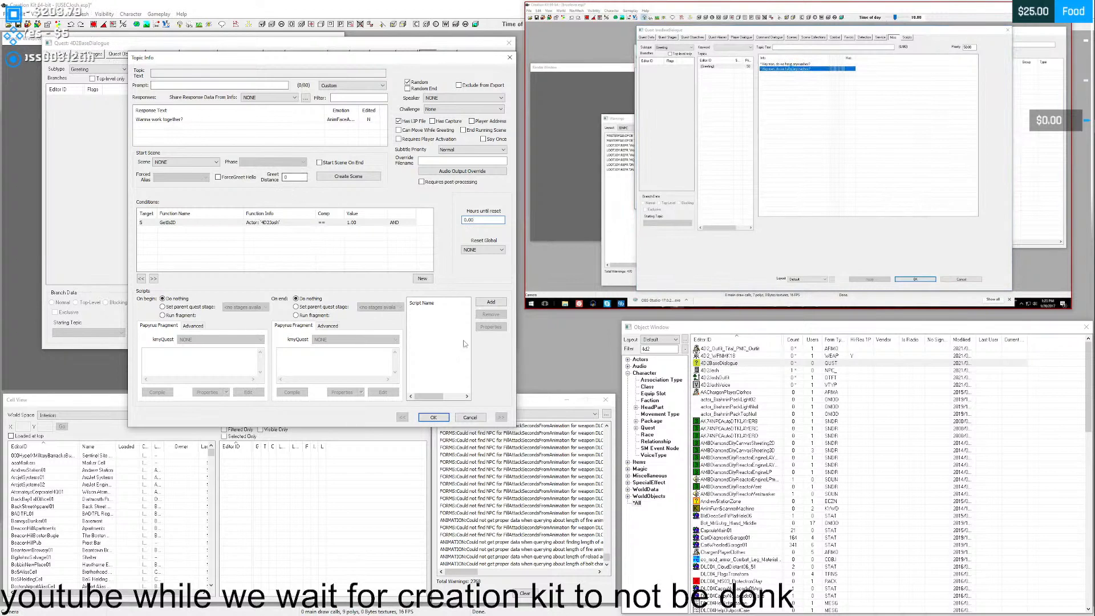
- Accept the topic info settings and duplicate the "Wanna work together?" info in the Greeting topic
{"action": "left_click", "coordinate": [434, 417]}
{"action": "left_click", "coordinate": [278, 95]}
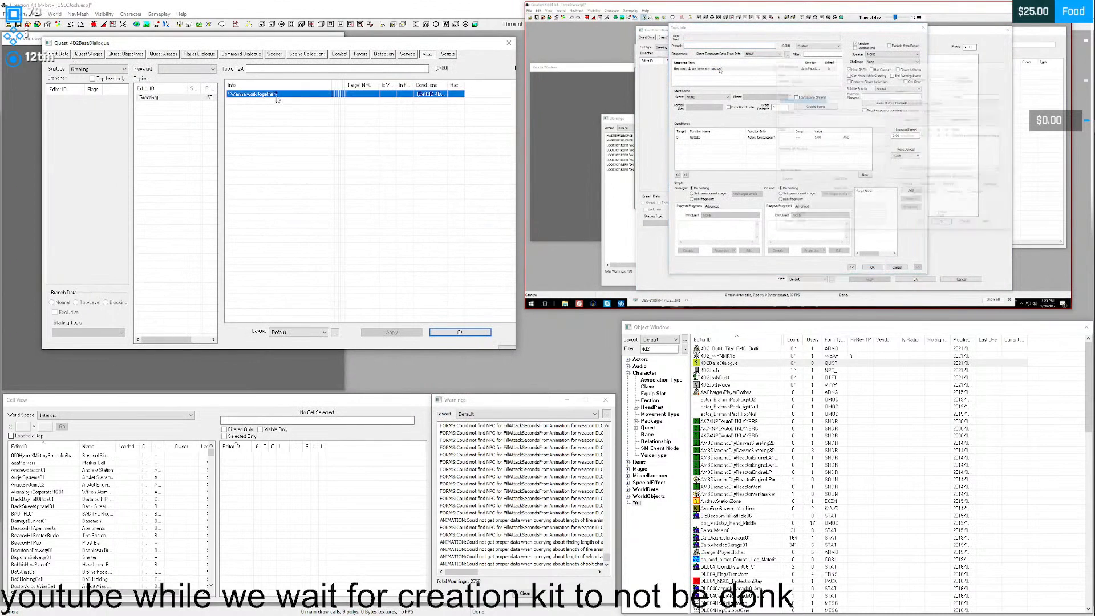
{"action": "right_click", "coordinate": [277, 99]}
{"action": "left_click", "coordinate": [798, 296]}
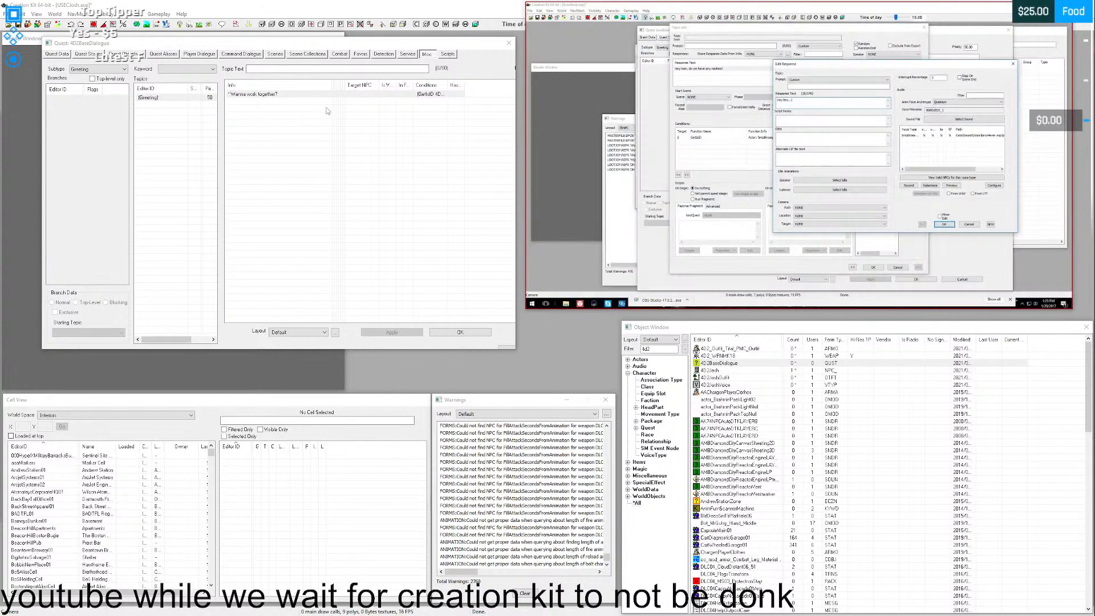
{"action": "left_click", "coordinate": [263, 93]}
{"action": "right_click", "coordinate": [262, 94]}
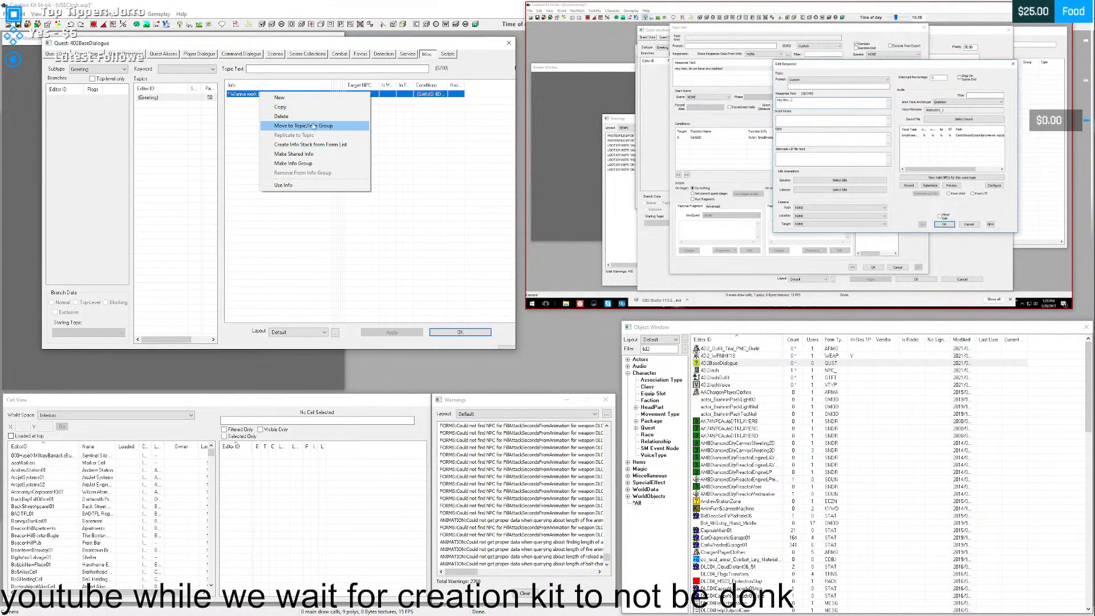
{"action": "left_click", "coordinate": [280, 106]}
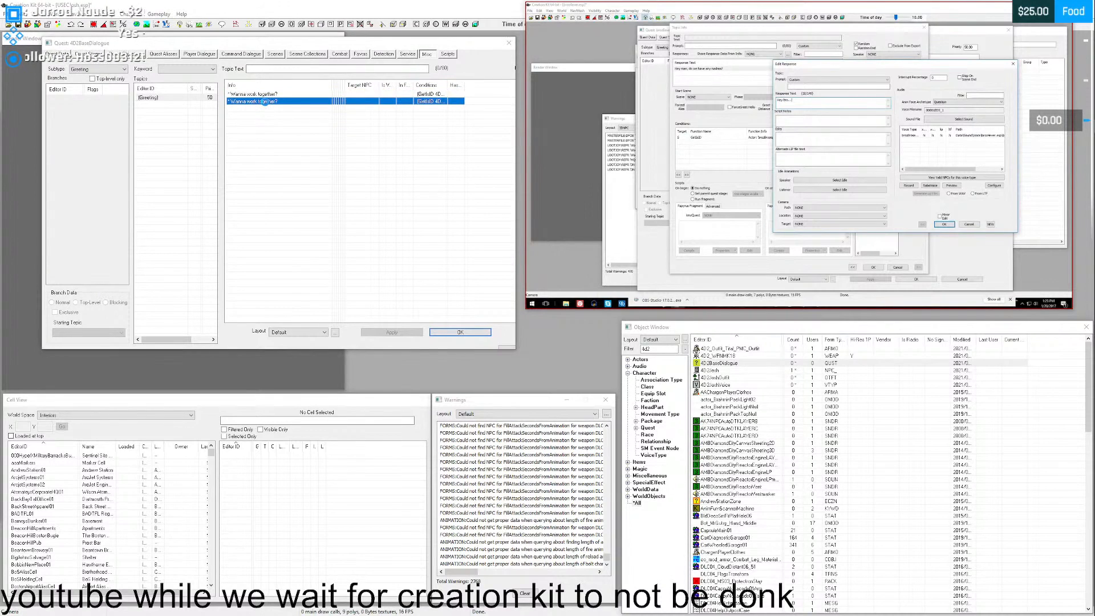
- Open the duplicated "Wanna work together?" info for editing and switch to the USEC 3 (Josh) voice folder in File Explorer
{"action": "double_click", "coordinate": [265, 102]}
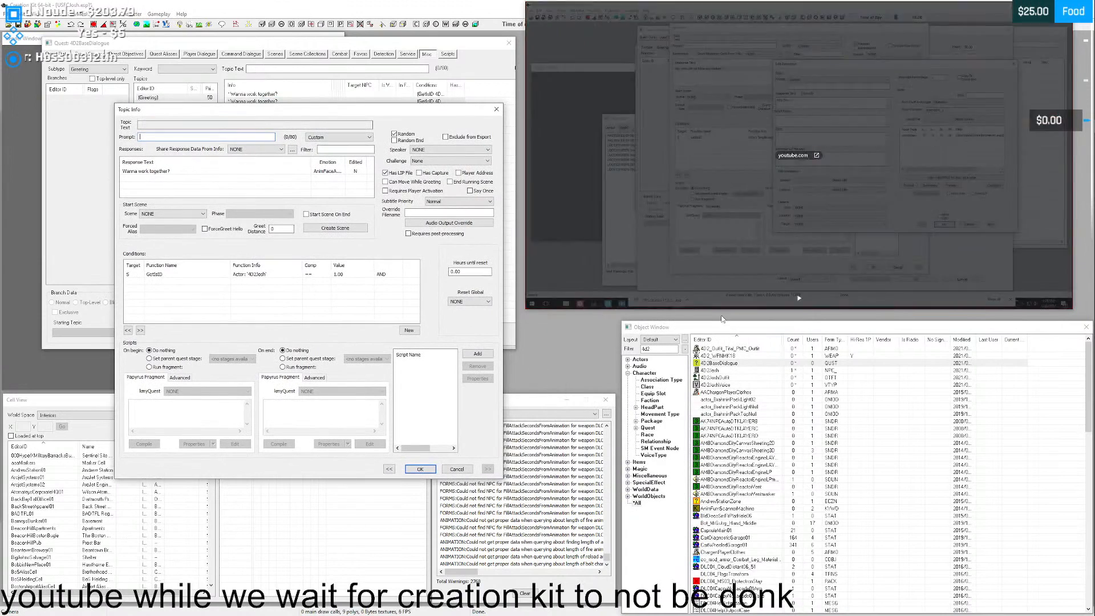
{"action": "left_click", "coordinate": [799, 300]}
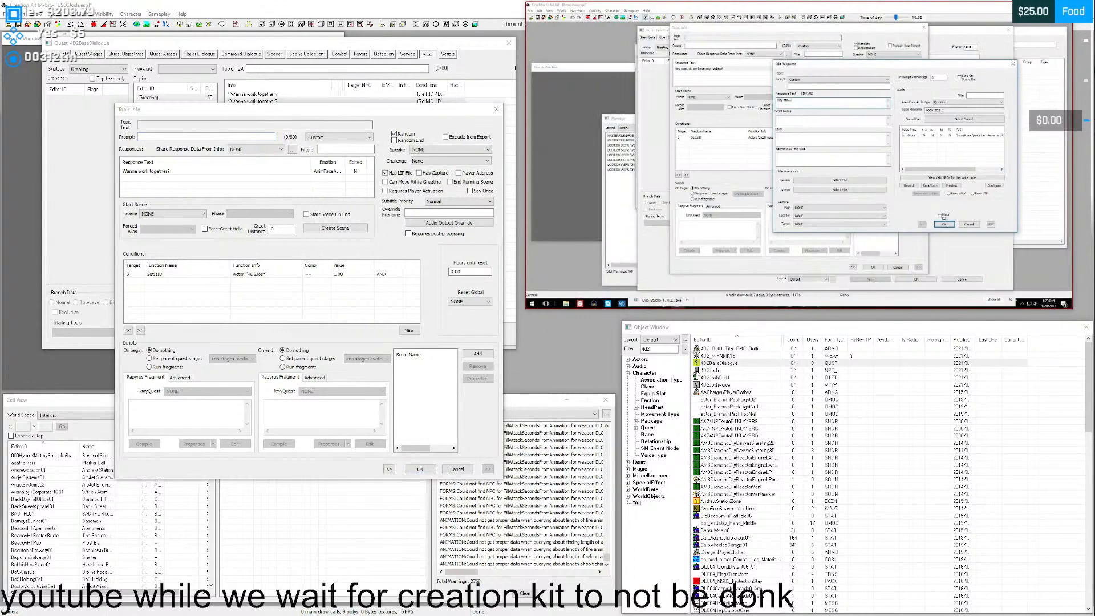
{"action": "left_click", "coordinate": [633, 130]}
{"action": "left_click", "coordinate": [633, 130]}
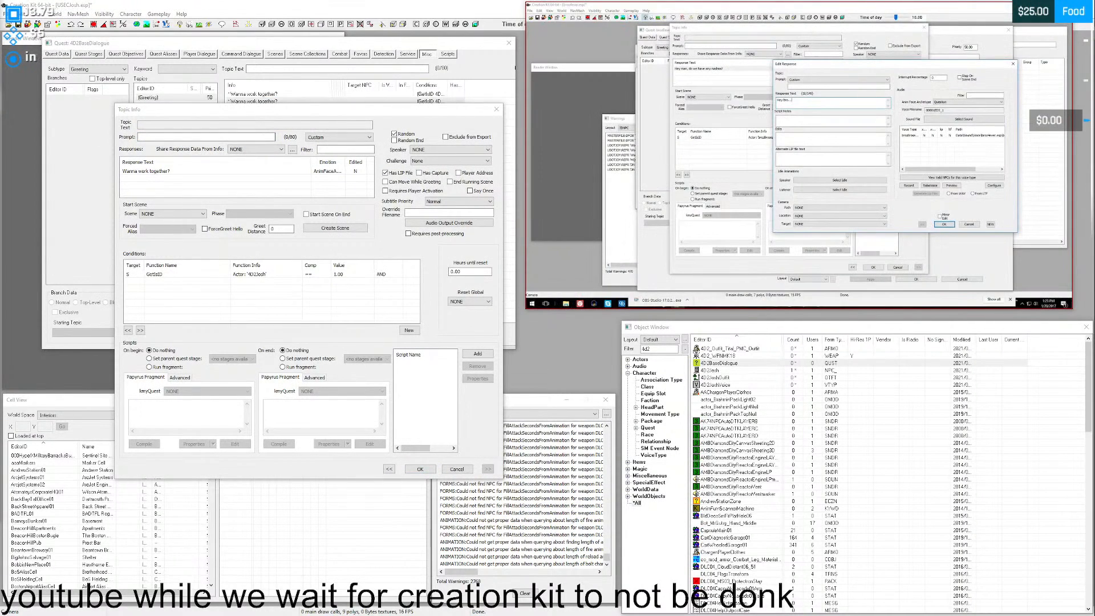
{"action": "left_click_drag", "start_coordinate": [0, 6], "coordinate": [440, 0]}
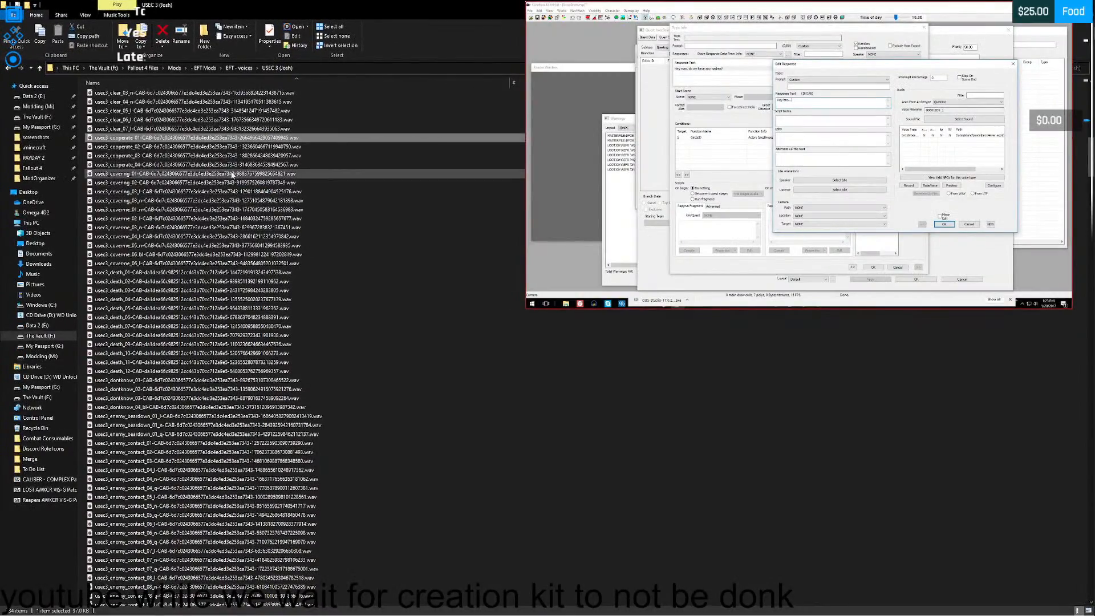
- Look through the enemy voice lines and listen to the usec3_enemy_mortars_02 clip, closing the player after it
{"action": "scroll", "coordinate": [198, 178], "scroll_direction": "down", "scroll_amount": 20}
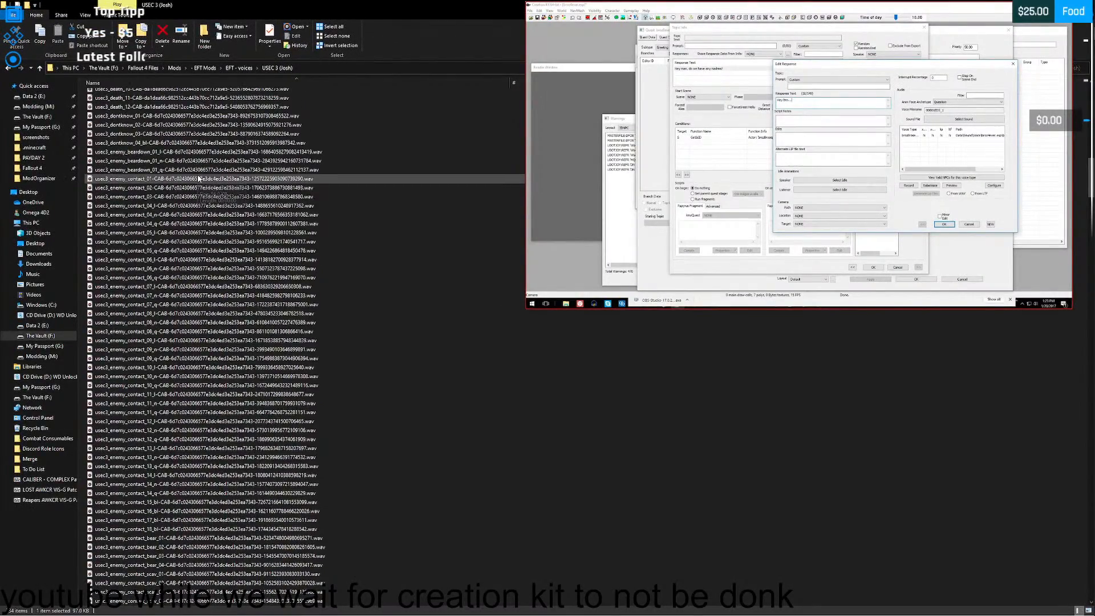
{"action": "scroll", "coordinate": [198, 179], "scroll_direction": "down", "scroll_amount": 17}
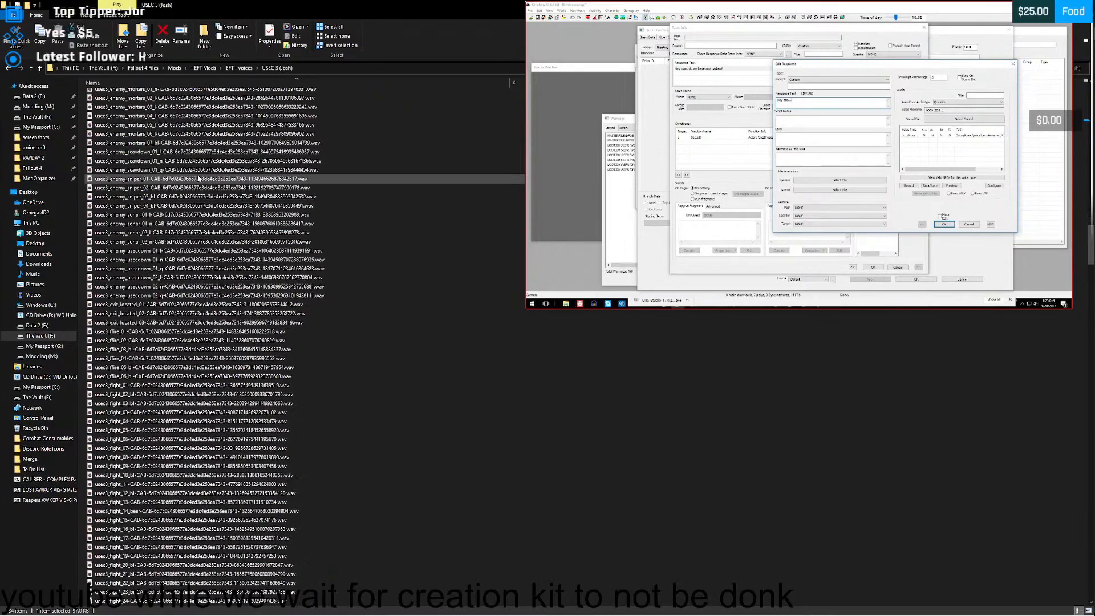
{"action": "scroll", "coordinate": [171, 163], "scroll_direction": "up", "scroll_amount": 3}
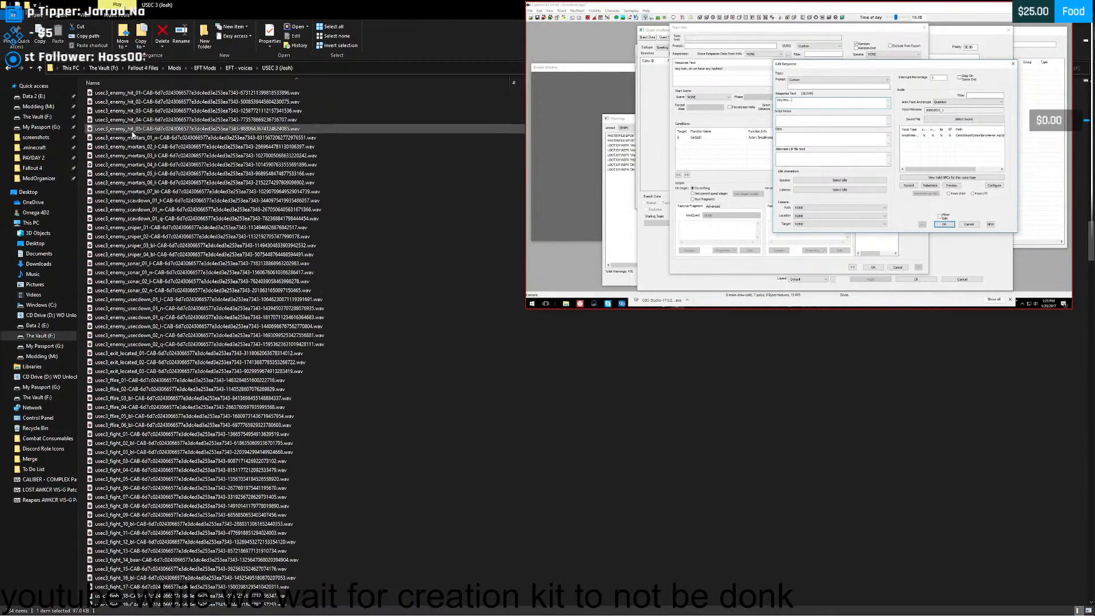
{"action": "double_click", "coordinate": [140, 148]}
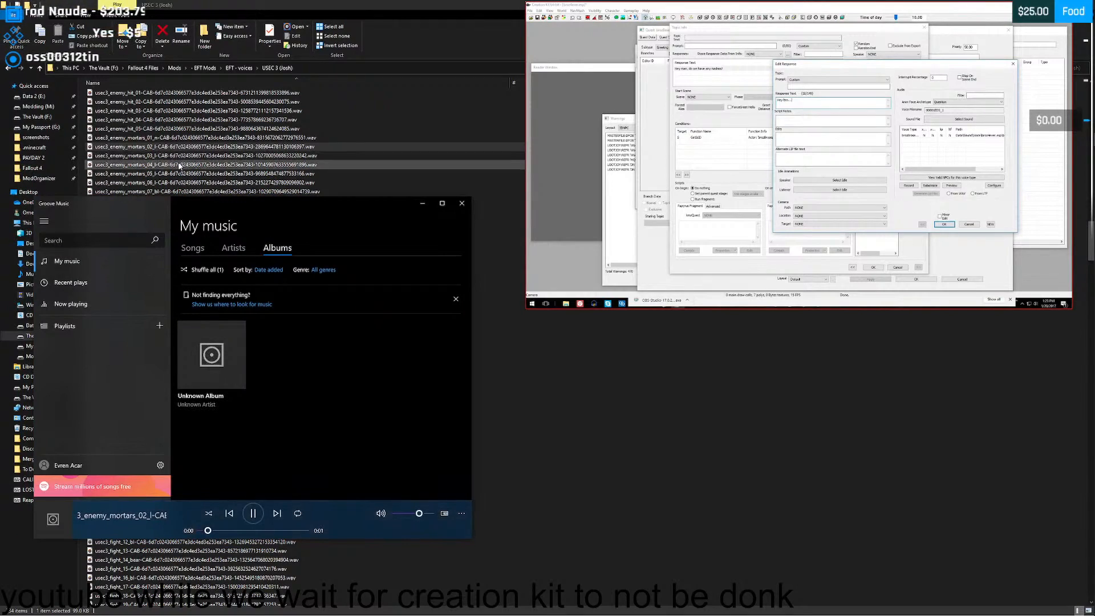
{"action": "left_click", "coordinate": [462, 203]}
- Browse past the fight, follow and found lines, listen to the usec3_going_01 clip and close the player
{"action": "scroll", "coordinate": [286, 171], "scroll_direction": "down", "scroll_amount": 7}
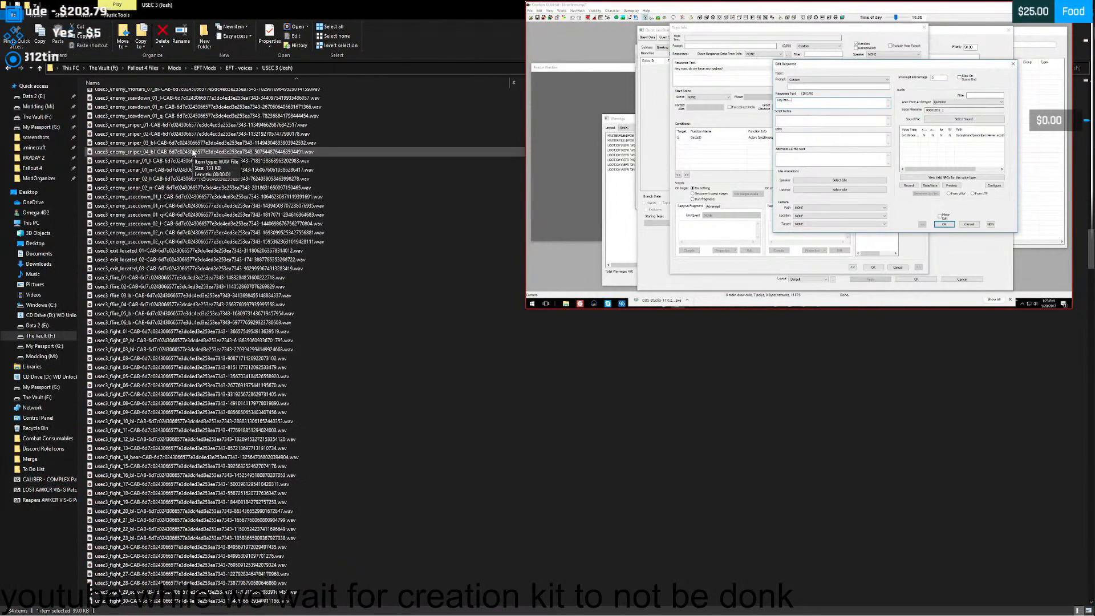
{"action": "scroll", "coordinate": [193, 153], "scroll_direction": "down", "scroll_amount": 14}
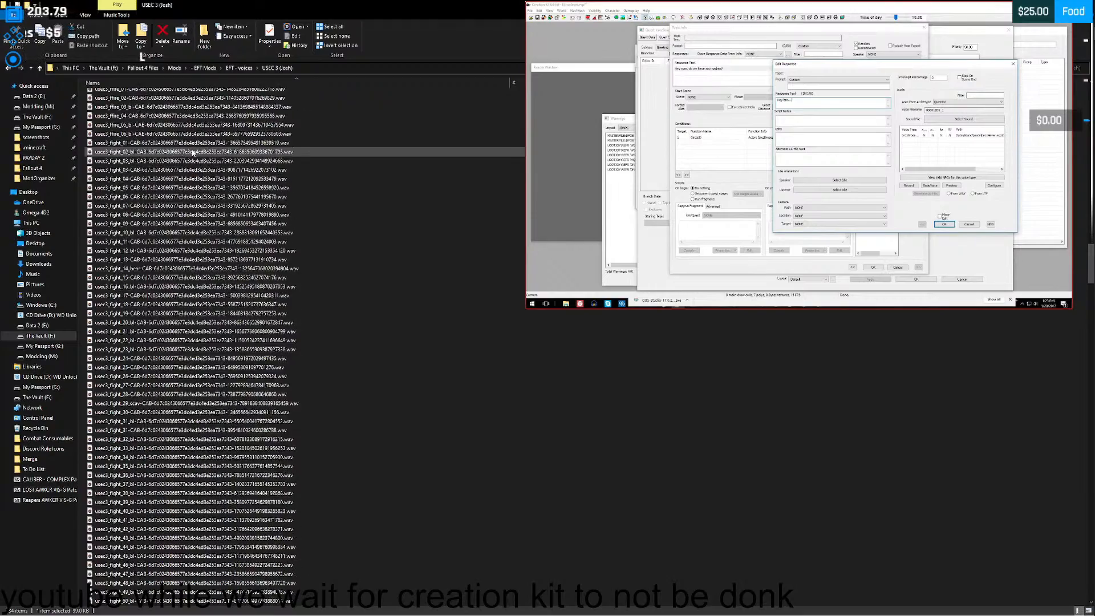
{"action": "scroll", "coordinate": [193, 152], "scroll_direction": "down", "scroll_amount": 12}
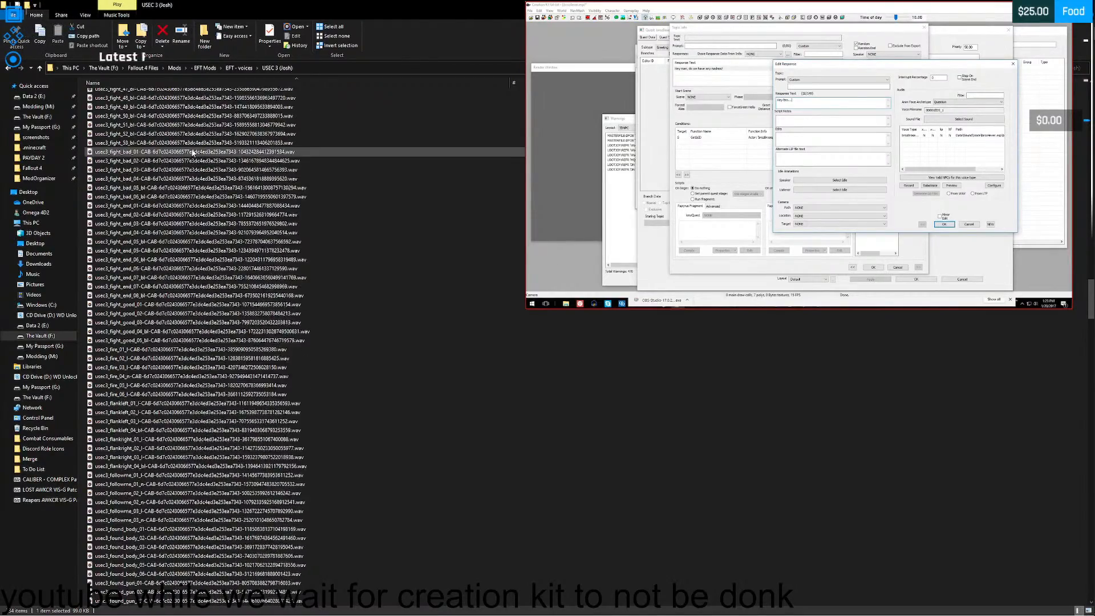
{"action": "scroll", "coordinate": [193, 153], "scroll_direction": "down", "scroll_amount": 4}
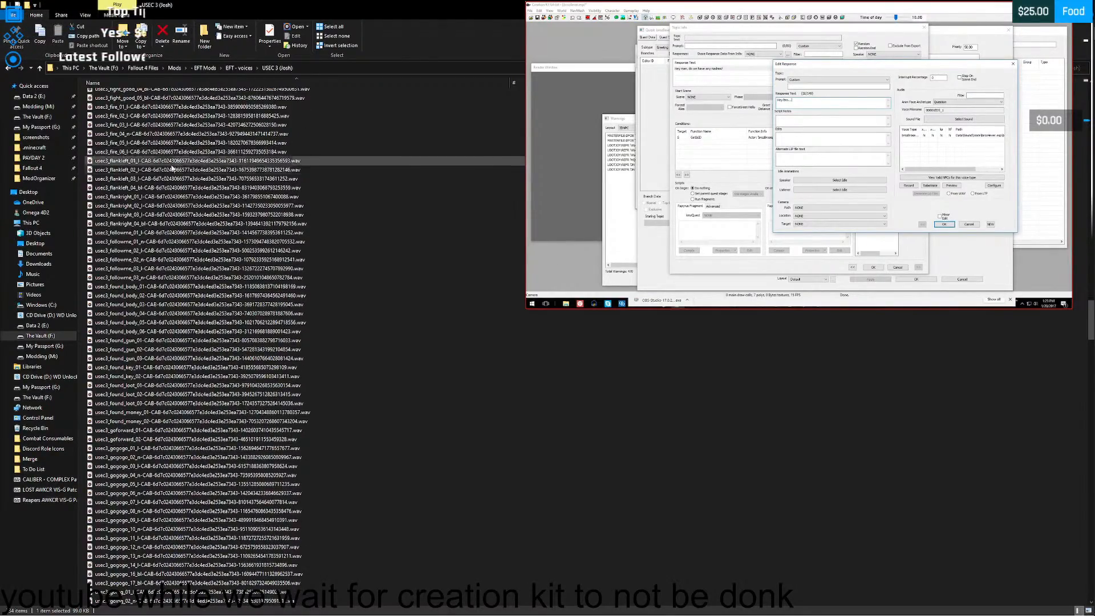
{"action": "scroll", "coordinate": [153, 199], "scroll_direction": "down", "scroll_amount": 2}
{"action": "scroll", "coordinate": [156, 195], "scroll_direction": "down", "scroll_amount": 3}
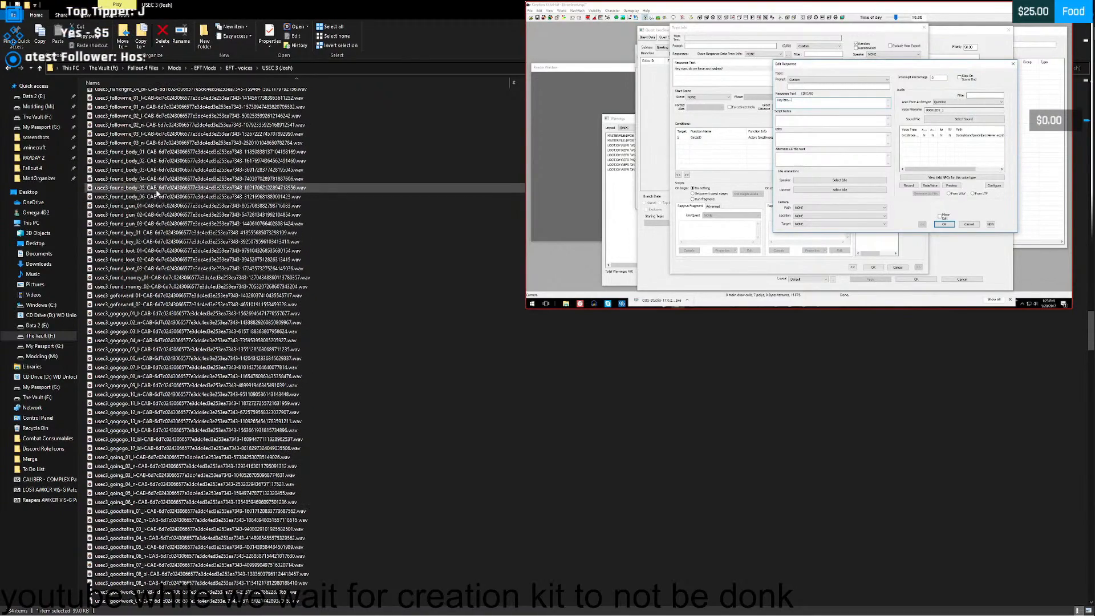
{"action": "scroll", "coordinate": [159, 191], "scroll_direction": "down", "scroll_amount": 6}
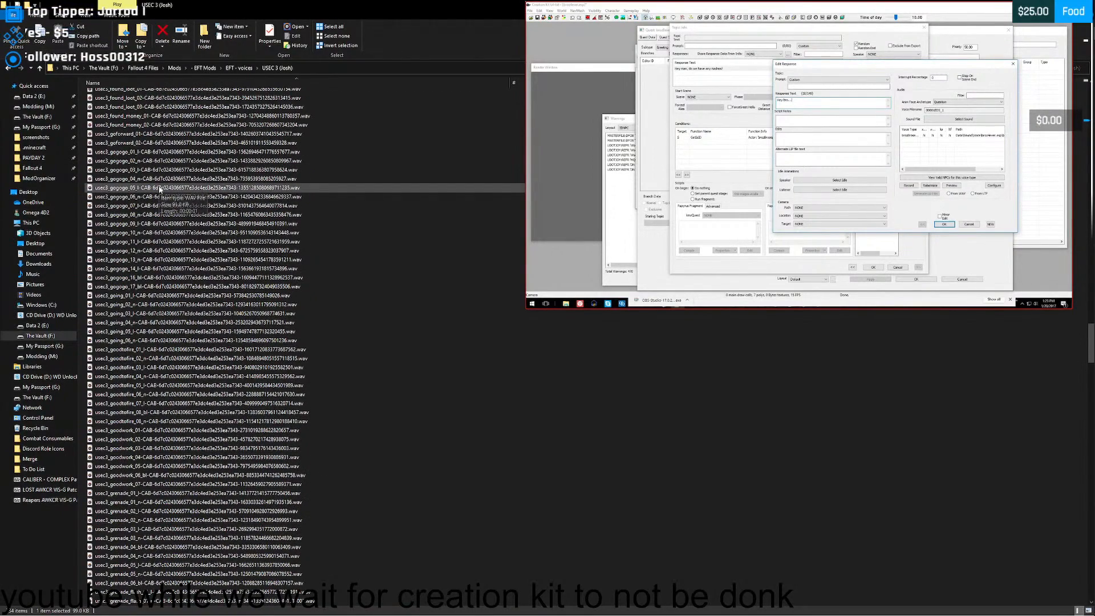
{"action": "double_click", "coordinate": [121, 296]}
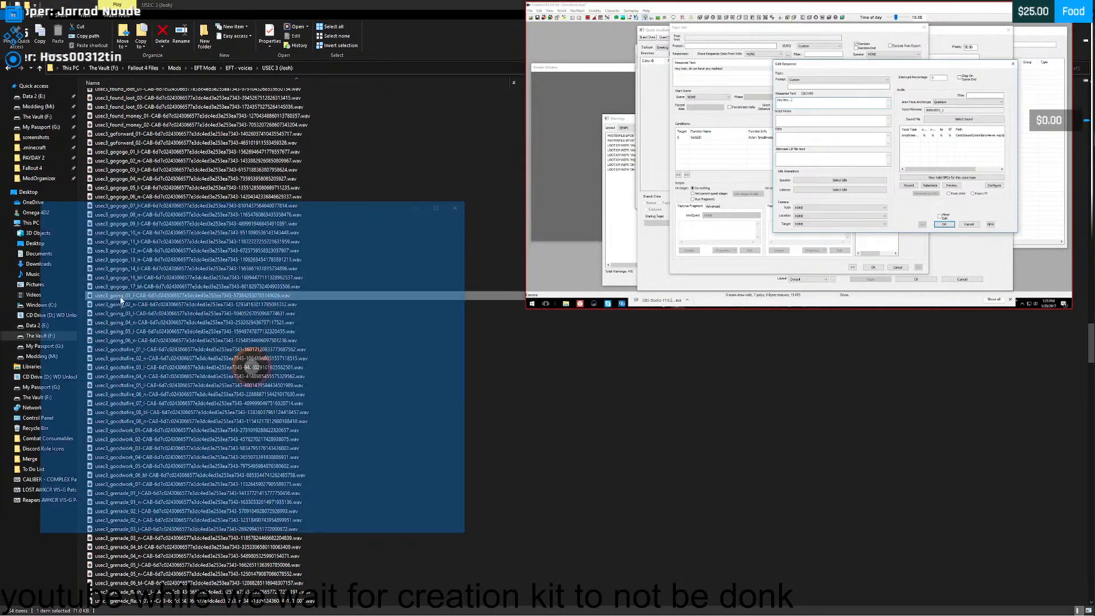
{"action": "left_click", "coordinate": [461, 204]}
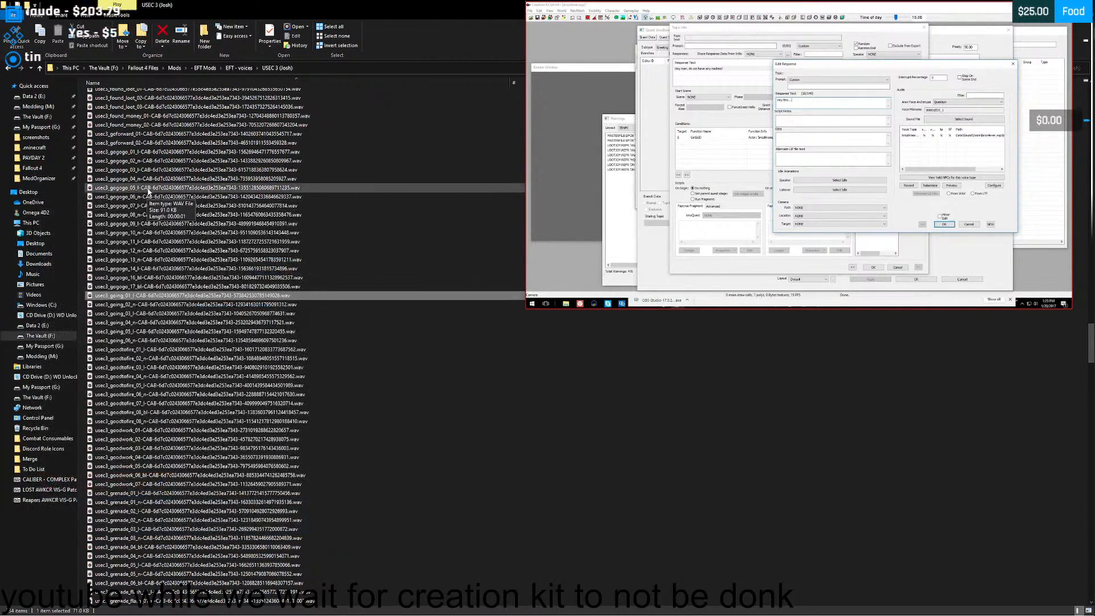
- Find the goodwork voice lines, listen to the usec3_goodwork_01 clip and close the player
{"action": "scroll", "coordinate": [149, 192], "scroll_direction": "down", "scroll_amount": 3}
{"action": "scroll", "coordinate": [149, 192], "scroll_direction": "down", "scroll_amount": 2}
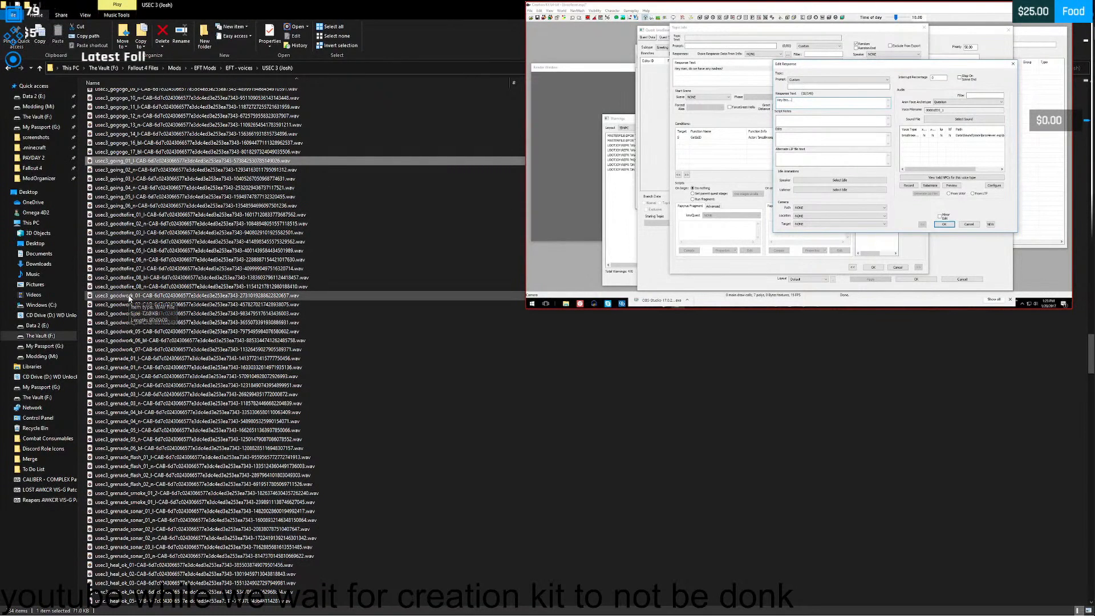
{"action": "double_click", "coordinate": [126, 296]}
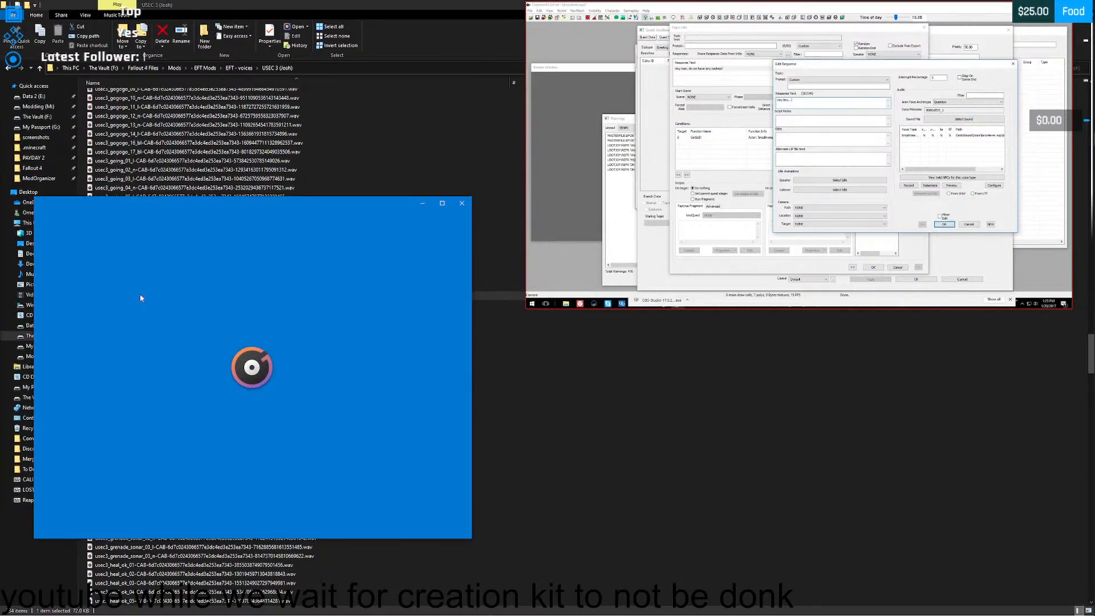
{"action": "left_click", "coordinate": [461, 204]}
- Browse past the grenade and hurt lines, listen to the usec3_locked_01 clip and close the player
{"action": "scroll", "coordinate": [157, 246], "scroll_direction": "down", "scroll_amount": 9}
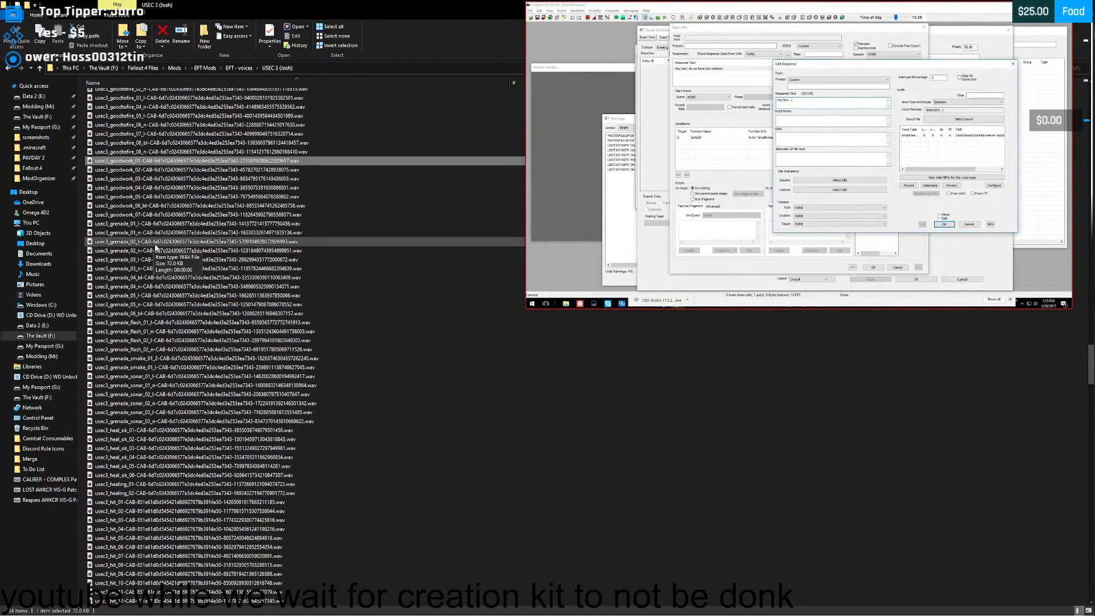
{"action": "scroll", "coordinate": [157, 246], "scroll_direction": "down", "scroll_amount": 14}
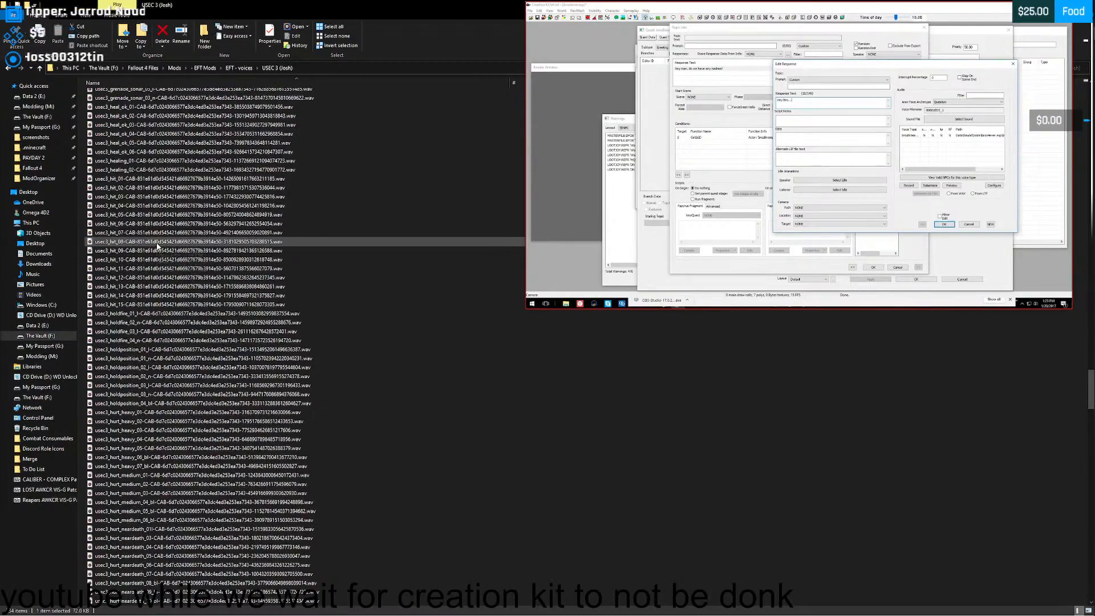
{"action": "scroll", "coordinate": [157, 247], "scroll_direction": "down", "scroll_amount": 7}
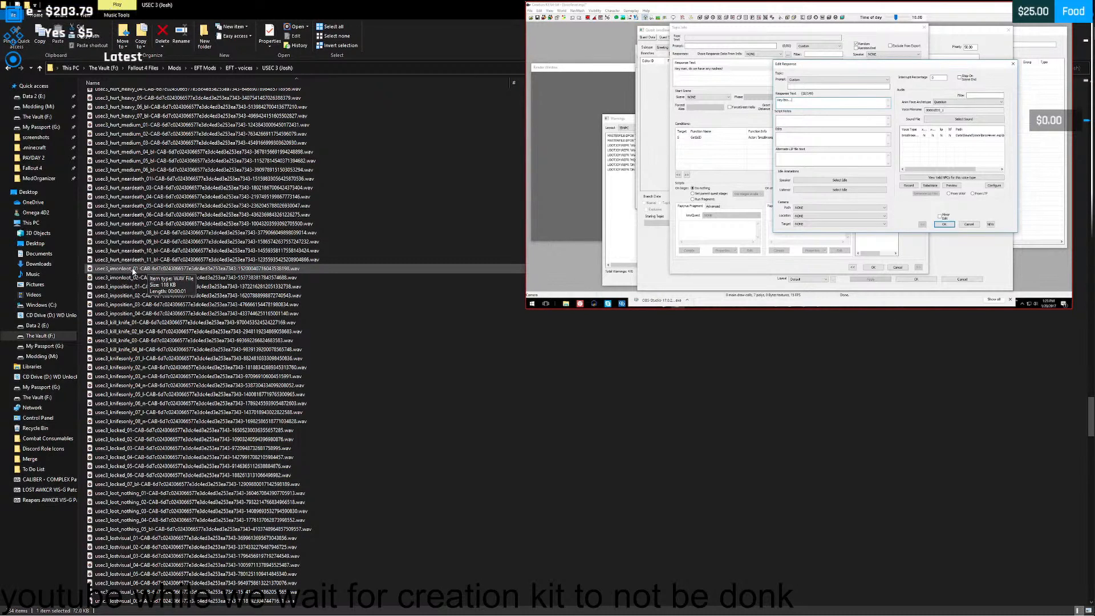
{"action": "scroll", "coordinate": [131, 273], "scroll_direction": "down", "scroll_amount": 6}
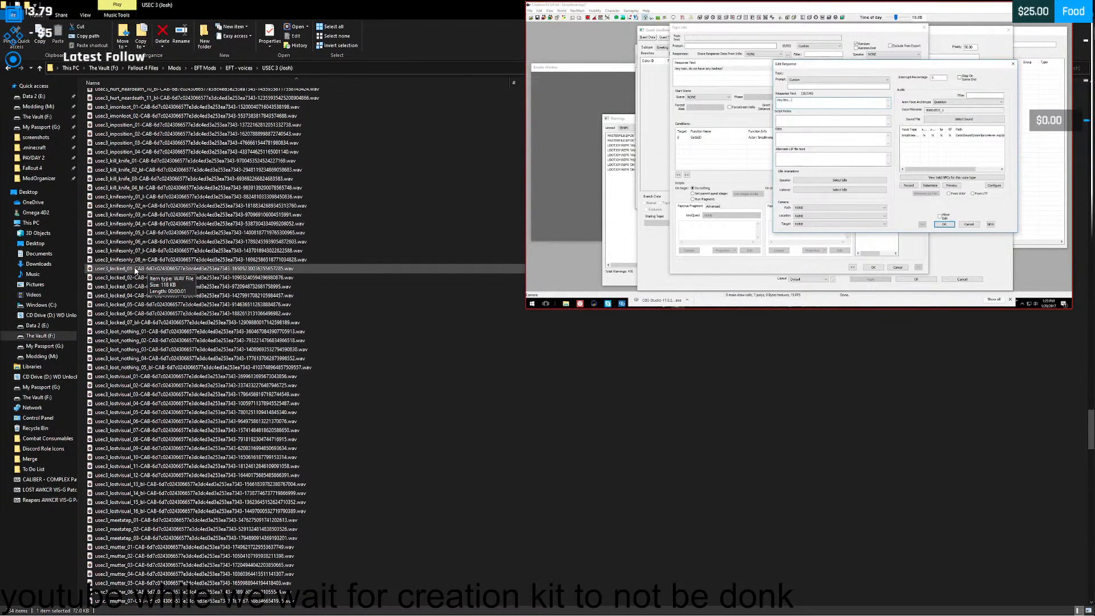
{"action": "double_click", "coordinate": [131, 270]}
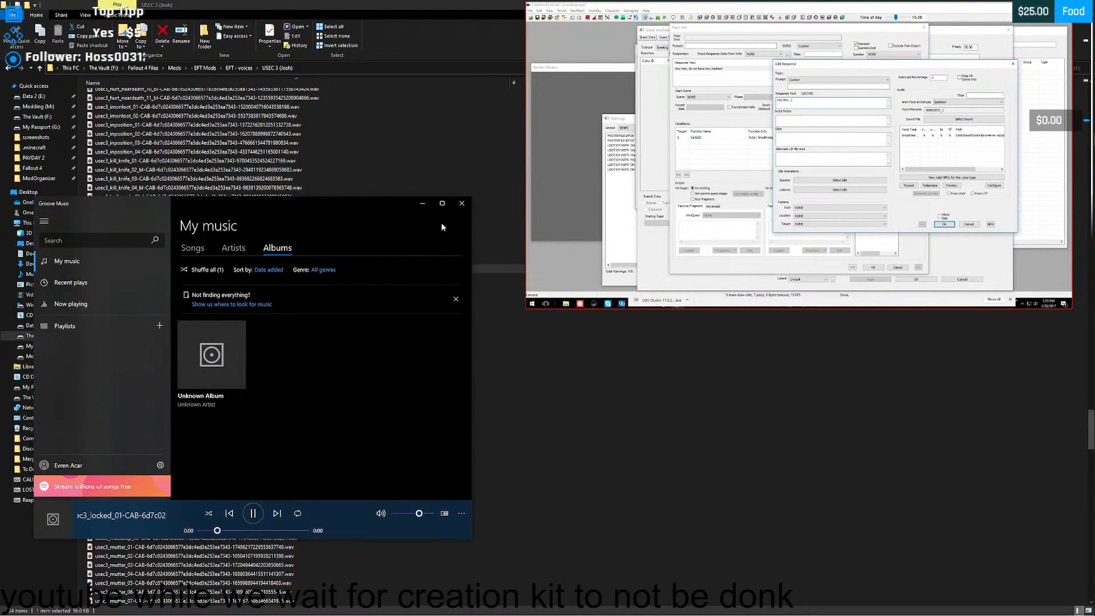
{"action": "left_click", "coordinate": [462, 203]}
- Listen to the usec3_meetatep clips 01, 02 and 03 in turn as candidates for another greeting
{"action": "scroll", "coordinate": [202, 231], "scroll_direction": "down", "scroll_amount": 10}
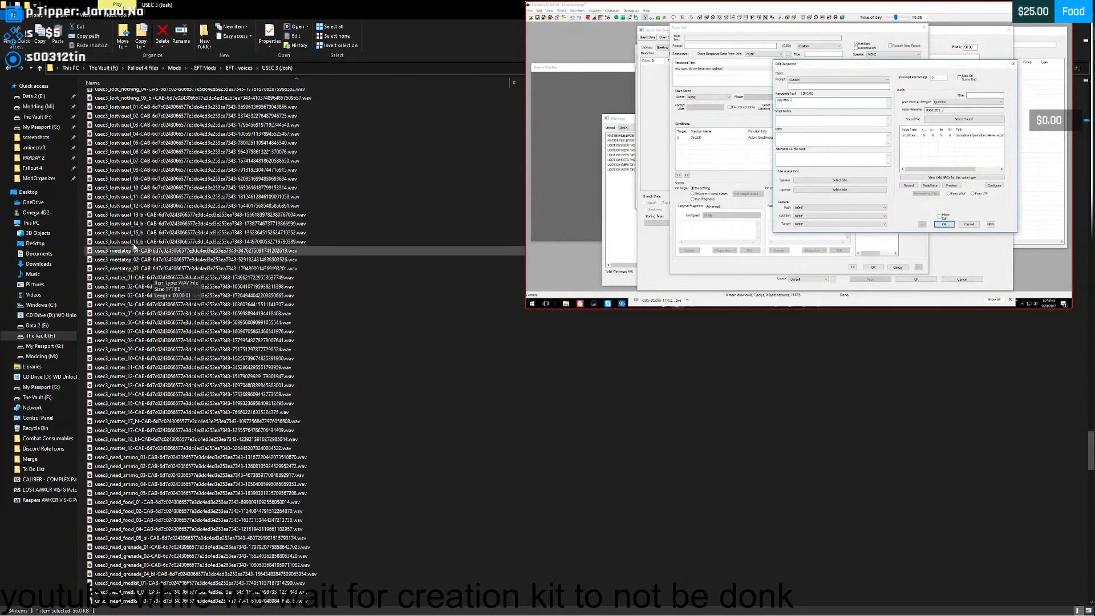
{"action": "double_click", "coordinate": [139, 252]}
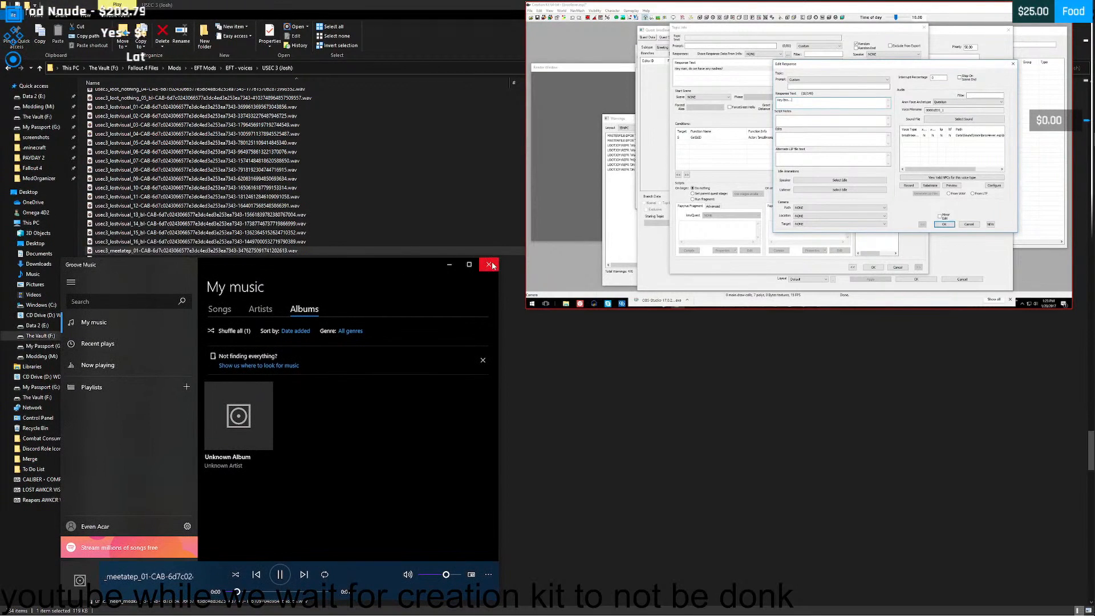
{"action": "left_click", "coordinate": [489, 265]}
{"action": "double_click", "coordinate": [126, 260]}
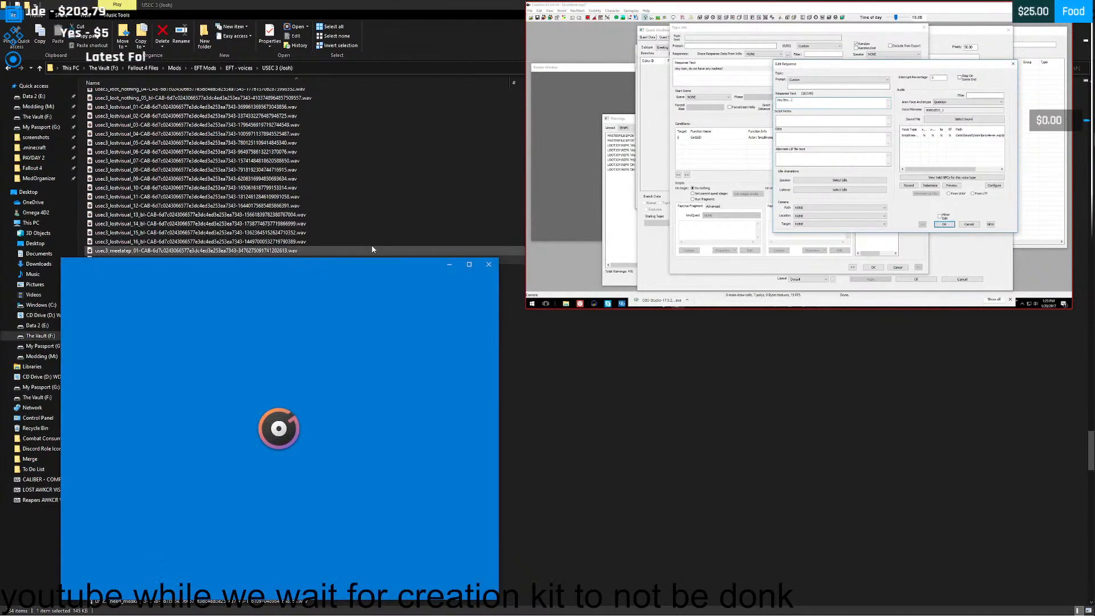
{"action": "left_click", "coordinate": [488, 264]}
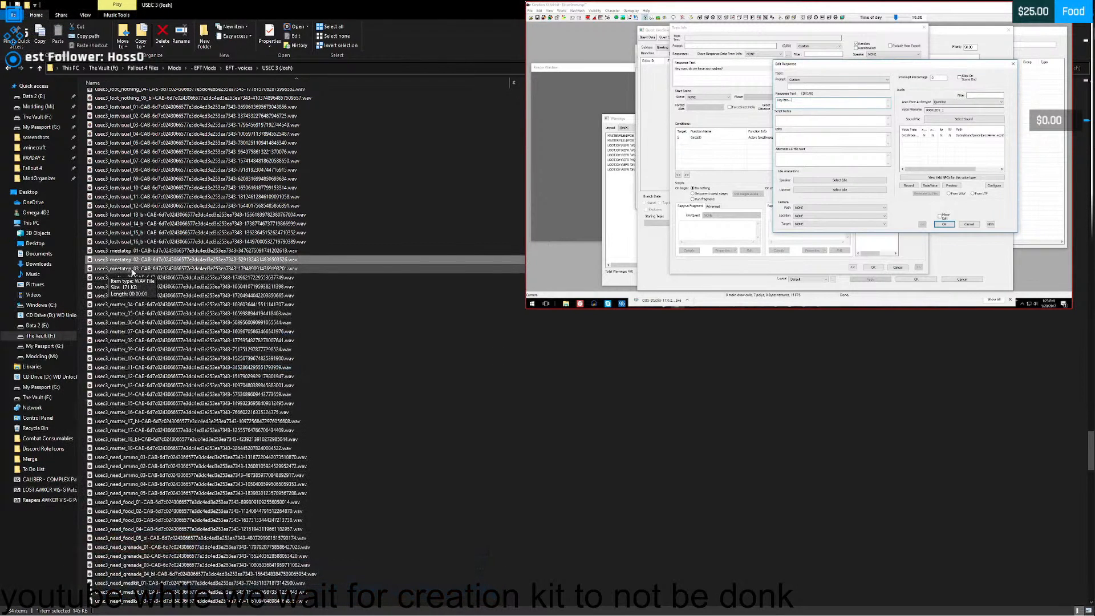
{"action": "double_click", "coordinate": [416, 265]}
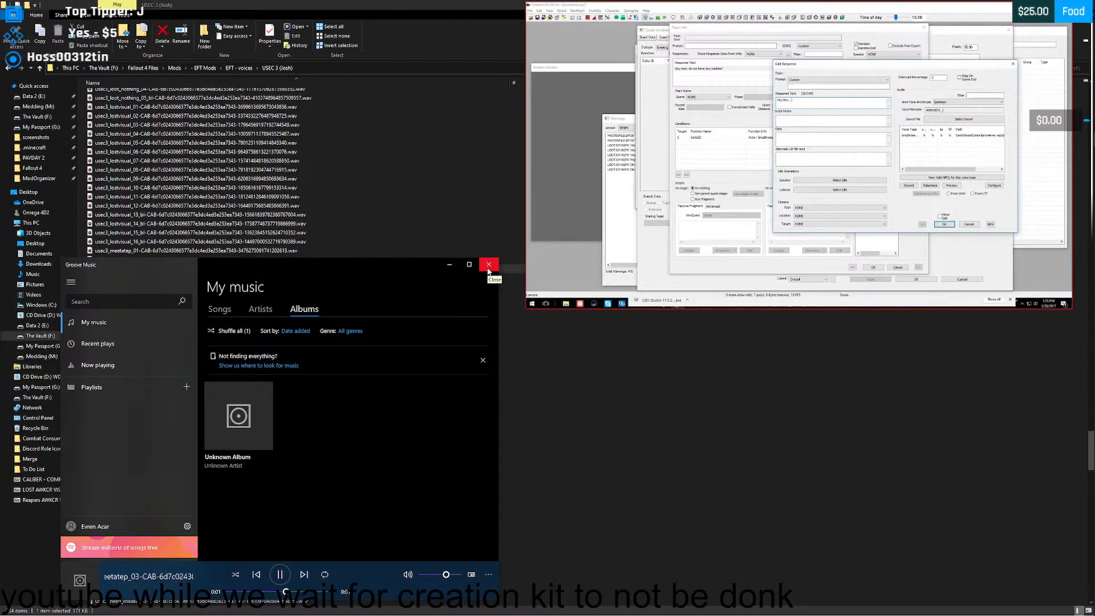
- Close the player, find the mutter voice lines and listen to the usec3_mutter_01 and usec3_mutter_02 clips
{"action": "left_click", "coordinate": [488, 266]}
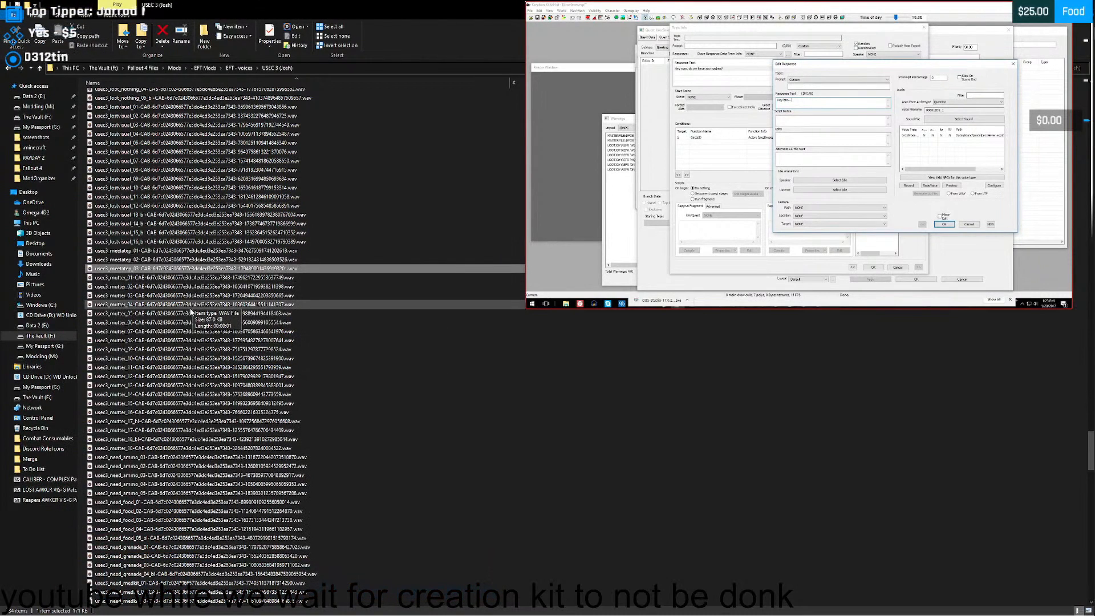
{"action": "scroll", "coordinate": [184, 306], "scroll_direction": "down", "scroll_amount": 2}
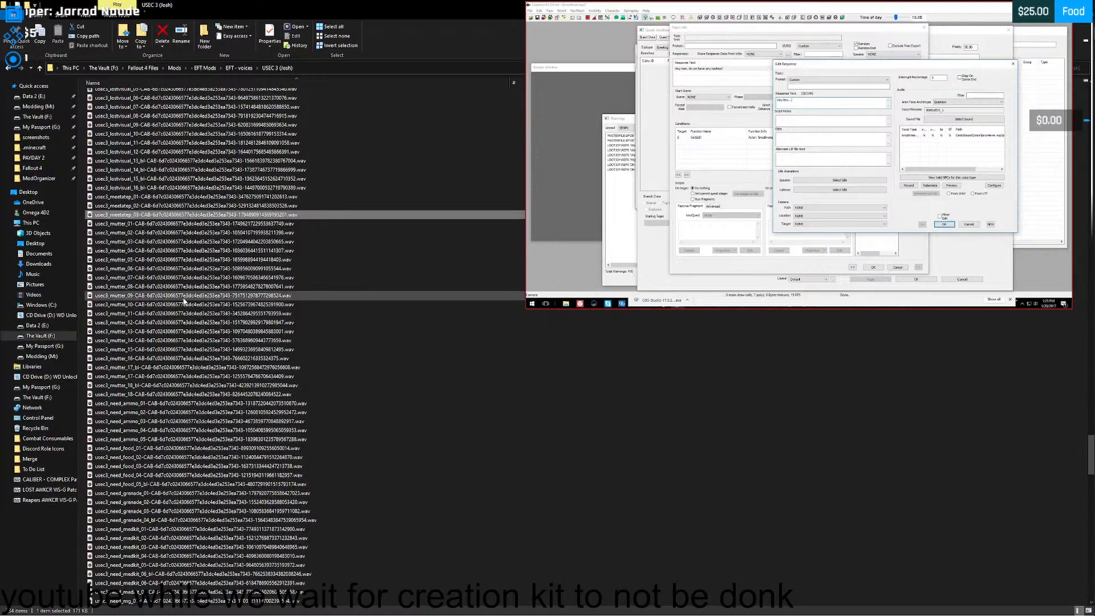
{"action": "scroll", "coordinate": [183, 301], "scroll_direction": "down", "scroll_amount": 1}
{"action": "scroll", "coordinate": [137, 271], "scroll_direction": "up", "scroll_amount": 1}
{"action": "double_click", "coordinate": [137, 219]}
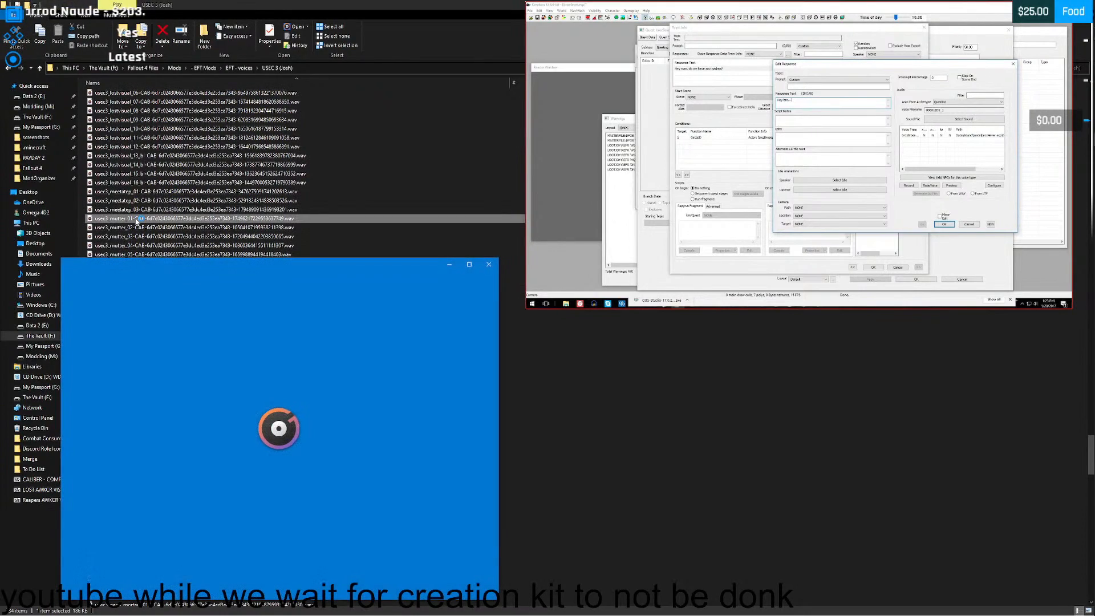
{"action": "left_click_drag", "start_coordinate": [248, 256], "coordinate": [234, 164]}
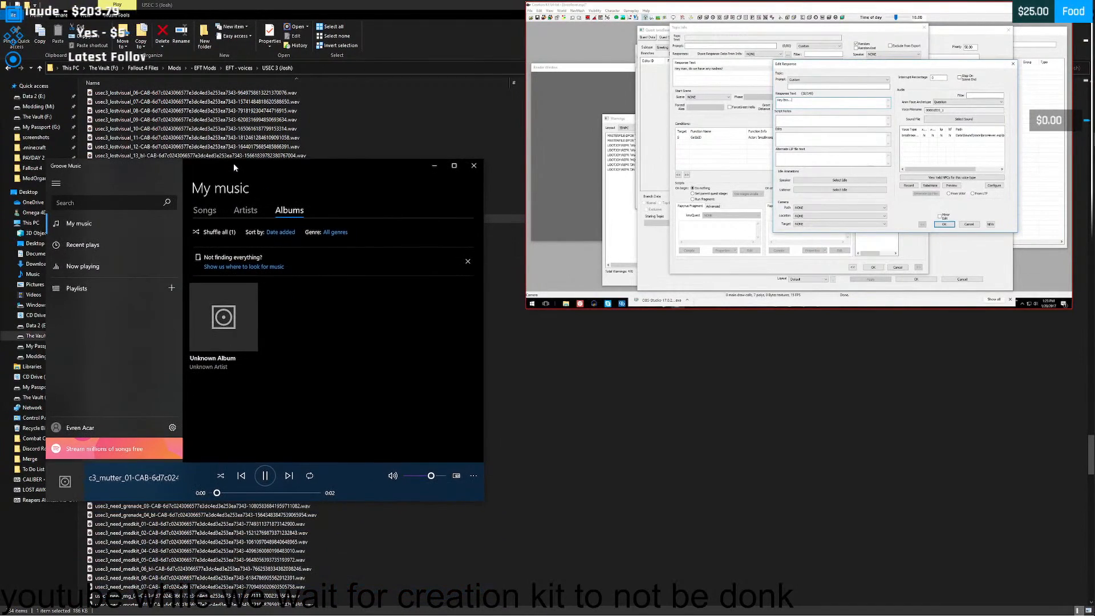
{"action": "left_click", "coordinate": [475, 167]}
{"action": "double_click", "coordinate": [136, 229]}
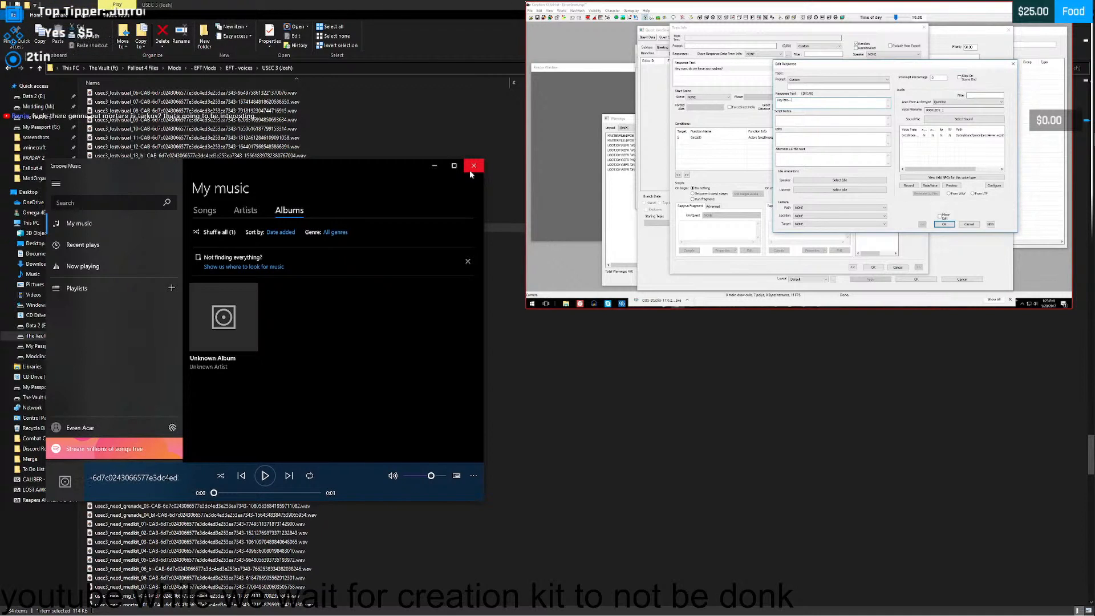
{"action": "left_click", "coordinate": [471, 170]}
- Listen to the usec3_mutter clips 03, 04, 05 and 06 in turn, closing the player after each one
{"action": "double_click", "coordinate": [146, 236]}
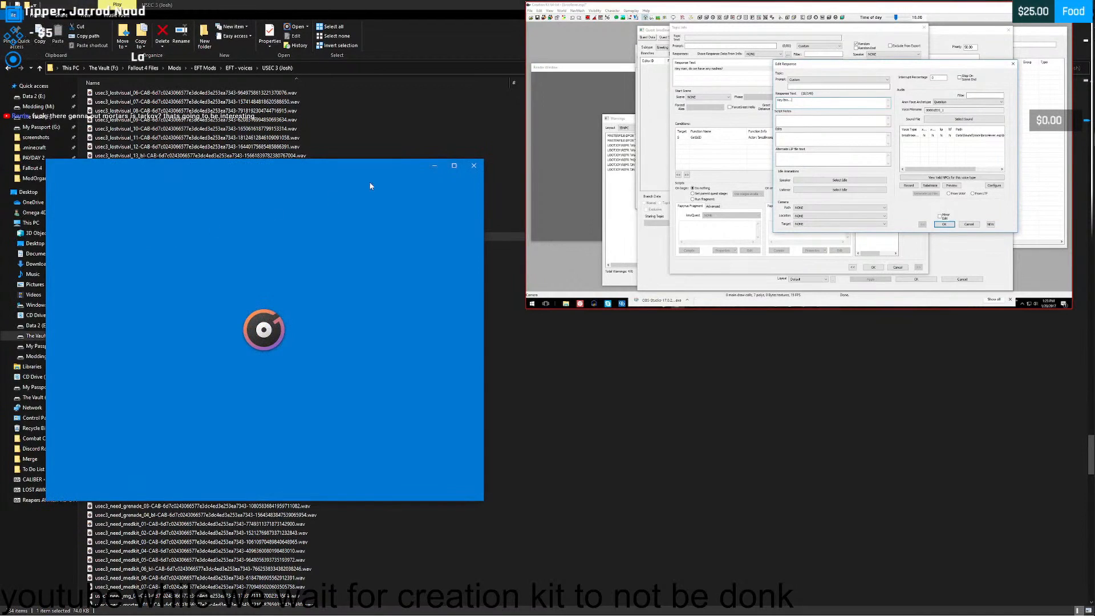
{"action": "left_click", "coordinate": [469, 170]}
{"action": "double_click", "coordinate": [146, 245]}
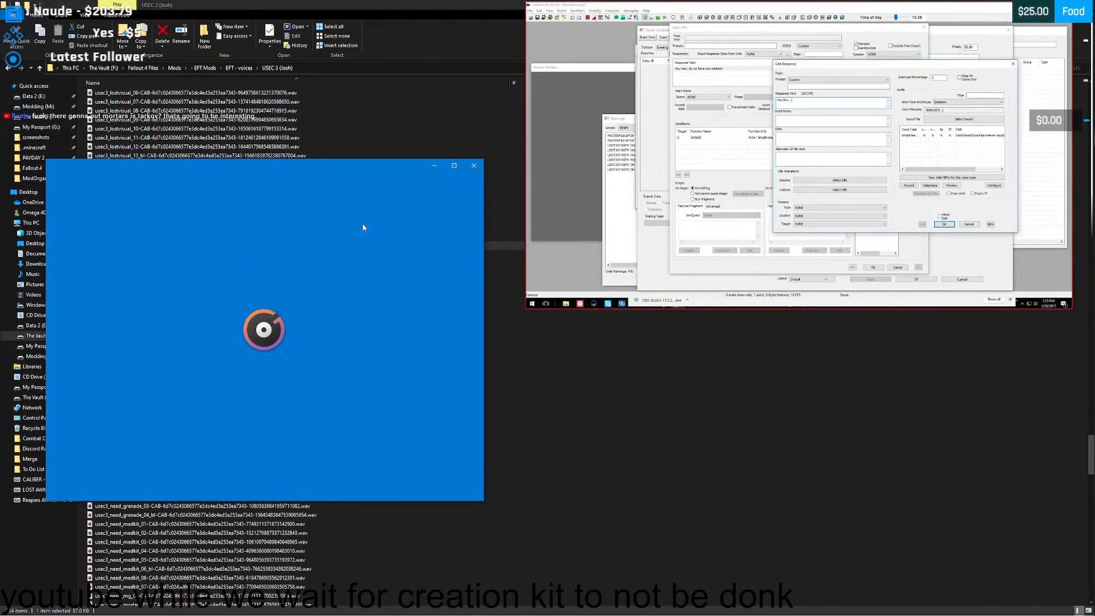
{"action": "left_click", "coordinate": [469, 170]}
{"action": "double_click", "coordinate": [124, 257]}
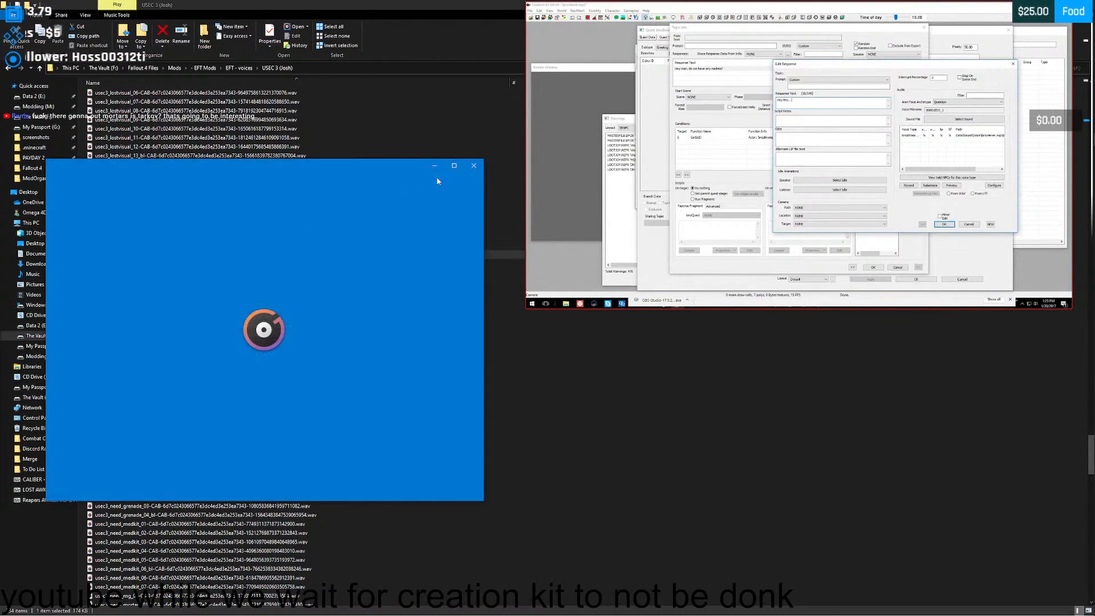
{"action": "left_click", "coordinate": [471, 166]}
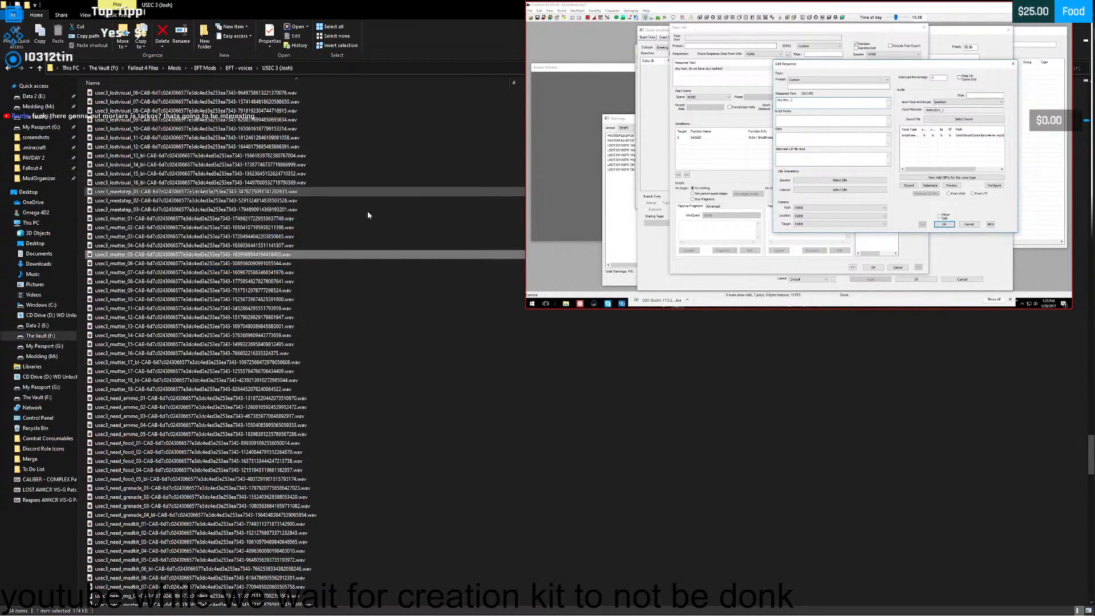
{"action": "double_click", "coordinate": [131, 265]}
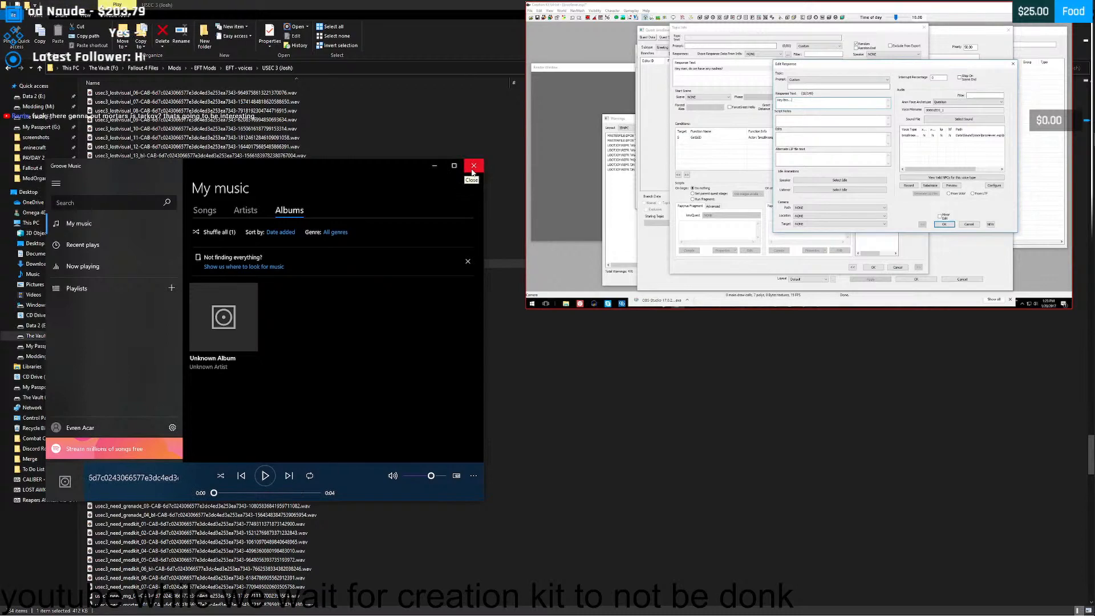
{"action": "left_click", "coordinate": [473, 169]}
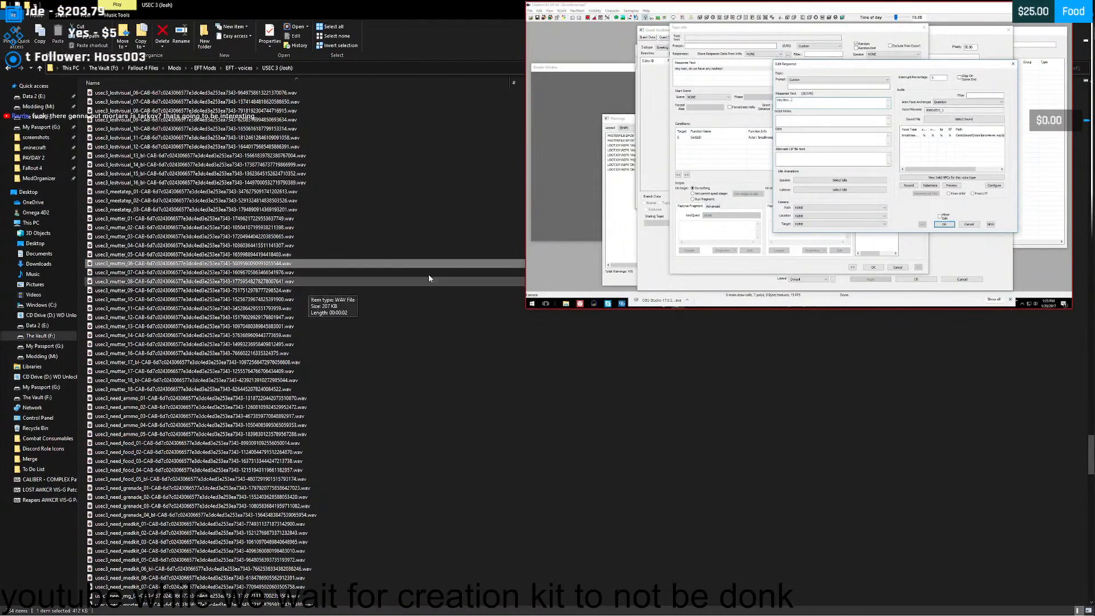
- Clear the desktop around the USEC 3 (Josh) folder window by minimizing Creation Kit and Mod Organizer and closing the floating video
{"action": "left_click_drag", "start_coordinate": [331, 5], "coordinate": [369, 65]}
{"action": "left_click", "coordinate": [512, 64]}
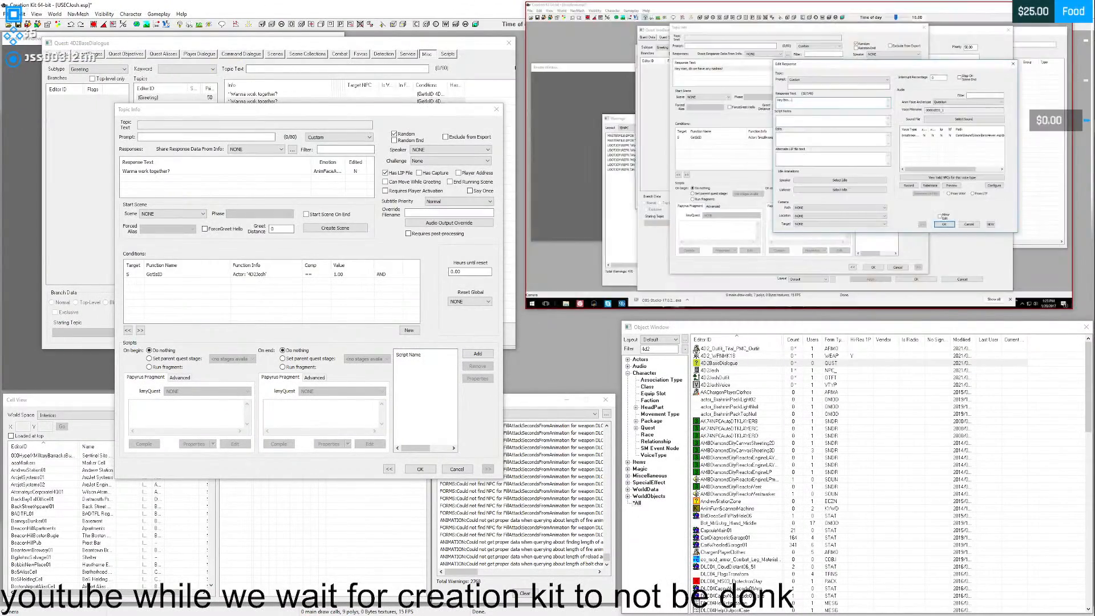
{"action": "left_click_drag", "start_coordinate": [964, 21], "coordinate": [960, 35]}
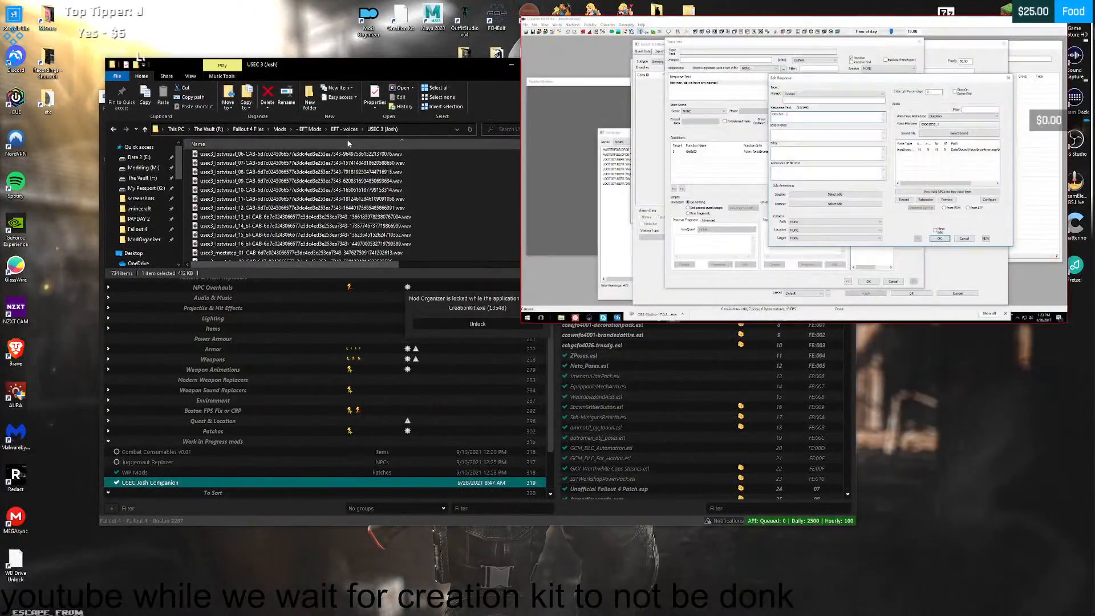
{"action": "left_click", "coordinate": [150, 369]}
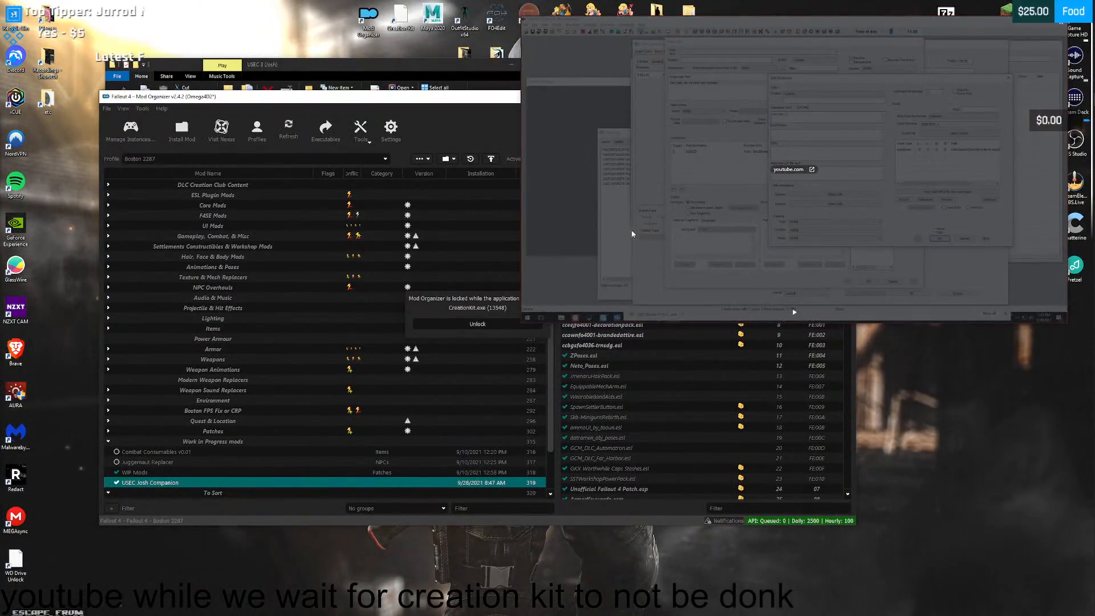
{"action": "left_click_drag", "start_coordinate": [526, 322], "coordinate": [713, 216]}
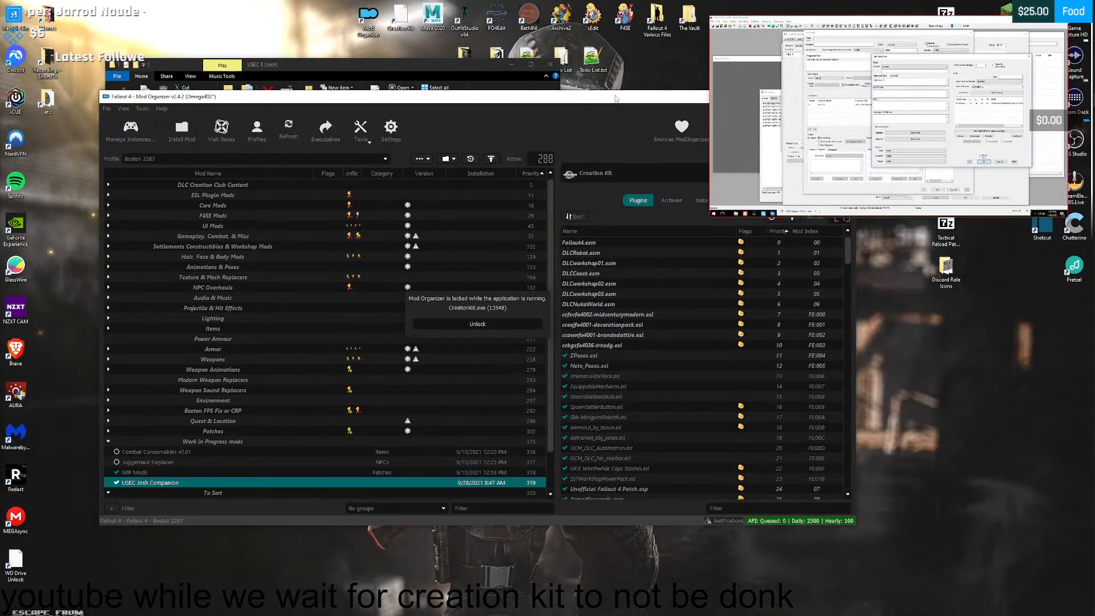
{"action": "left_click_drag", "start_coordinate": [573, 97], "coordinate": [482, 195]}
{"action": "left_click", "coordinate": [900, 115]}
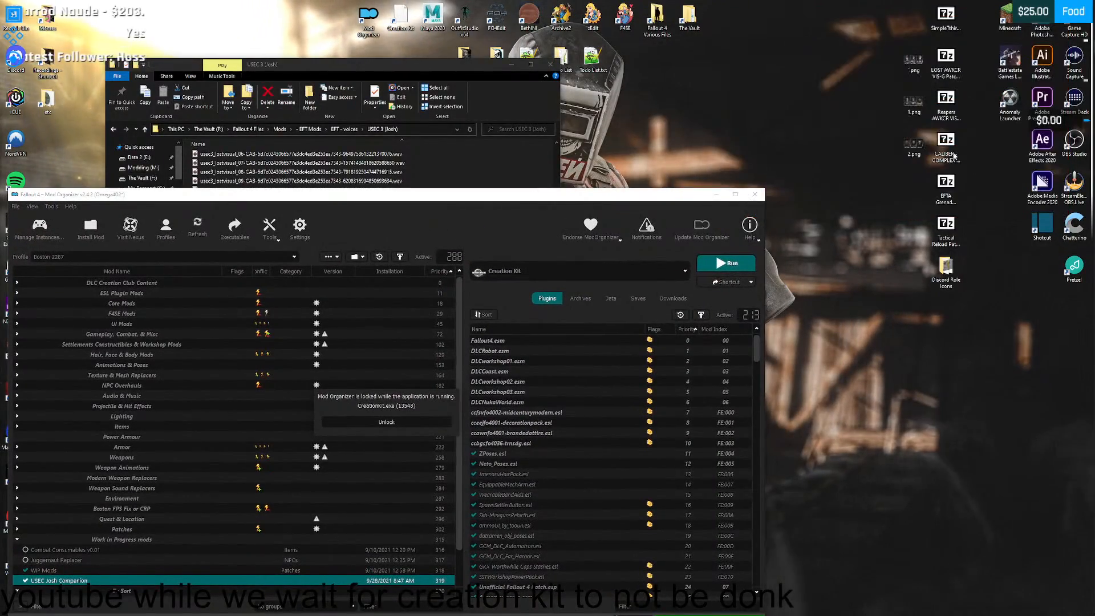
{"action": "left_click", "coordinate": [716, 195]}
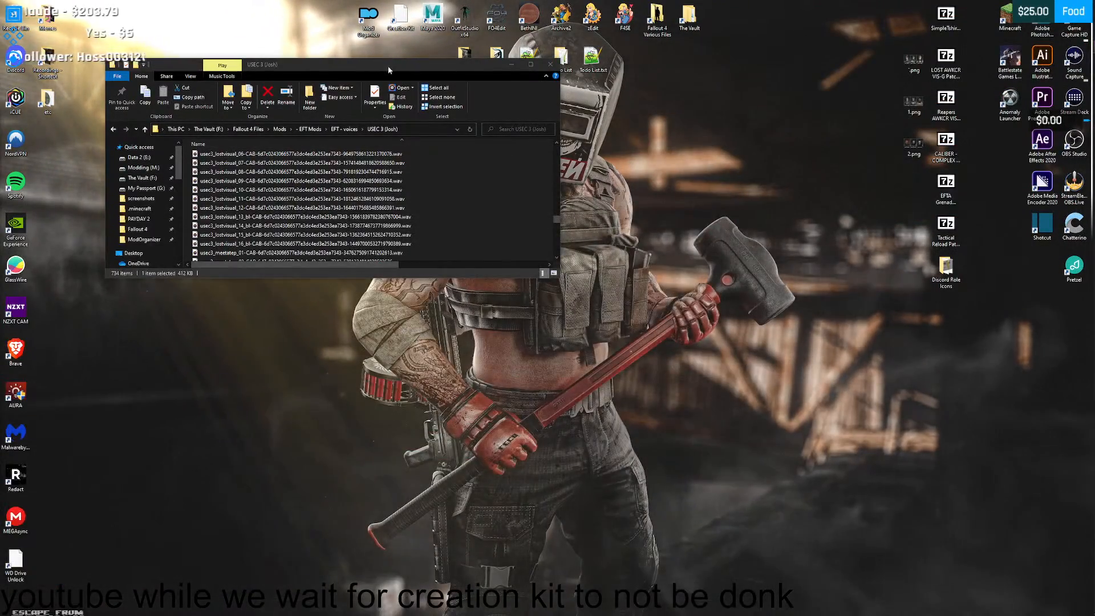
{"action": "left_click_drag", "start_coordinate": [388, 66], "coordinate": [641, 124]}
- Copy the usec3_mutter_06 clip from the voice folder onto the desktop
{"action": "scroll", "coordinate": [629, 236], "scroll_direction": "down", "scroll_amount": 4}
{"action": "scroll", "coordinate": [629, 236], "scroll_direction": "down", "scroll_amount": 1}
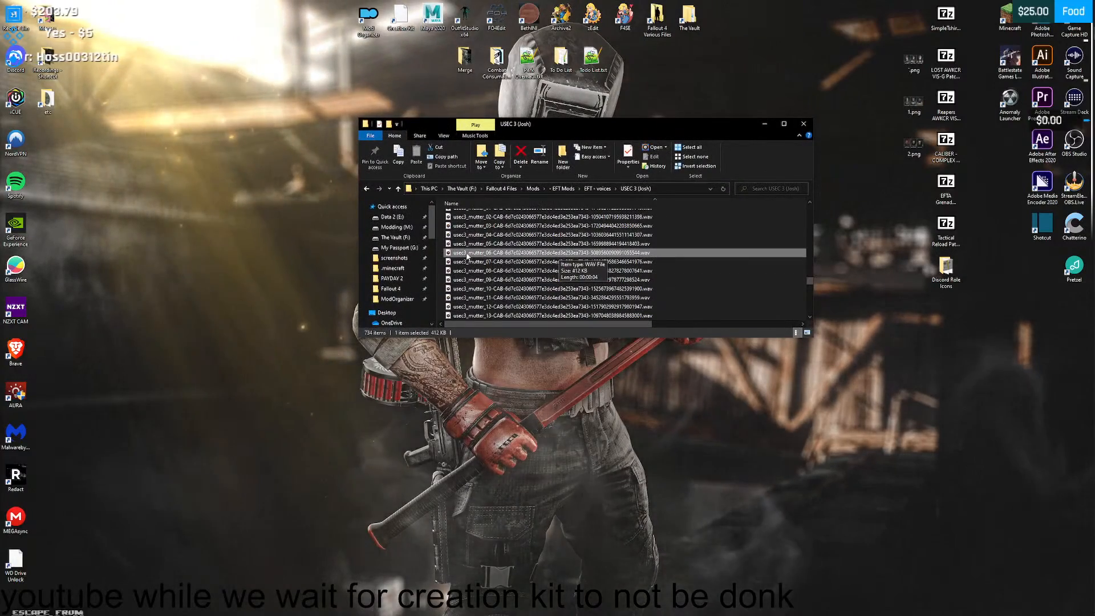
{"action": "left_click_drag", "start_coordinate": [470, 257], "coordinate": [242, 137]}
- Find the cooperate voice lines, listen to the usec3_cooperate_01 clip and copy it to the desktop
{"action": "scroll", "coordinate": [527, 266], "scroll_direction": "up", "scroll_amount": 14}
{"action": "scroll", "coordinate": [527, 266], "scroll_direction": "up", "scroll_amount": 8}
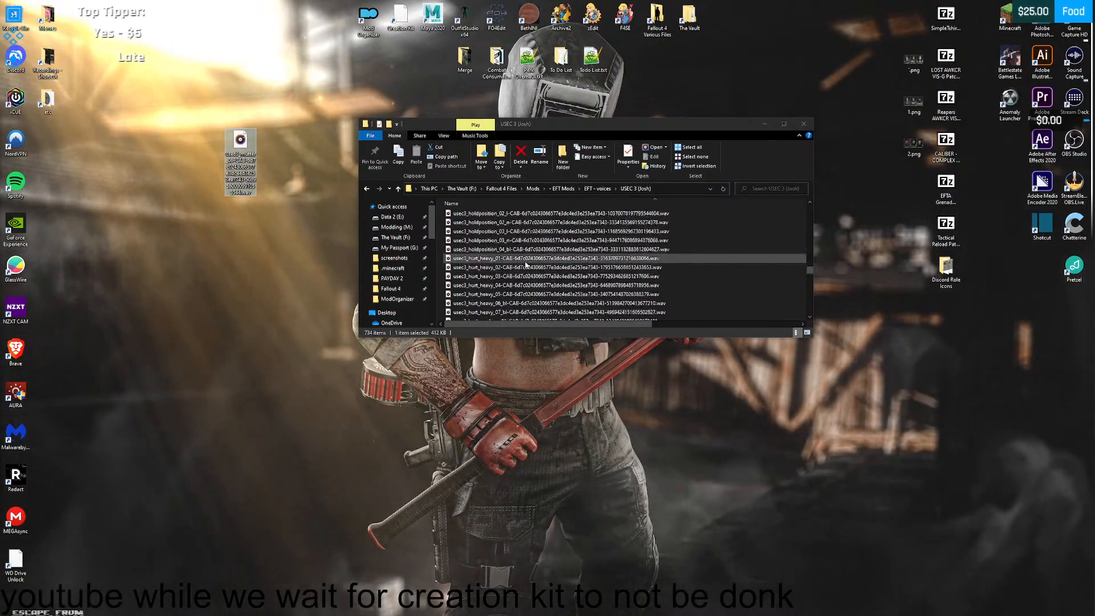
{"action": "scroll", "coordinate": [526, 260], "scroll_direction": "up", "scroll_amount": 10}
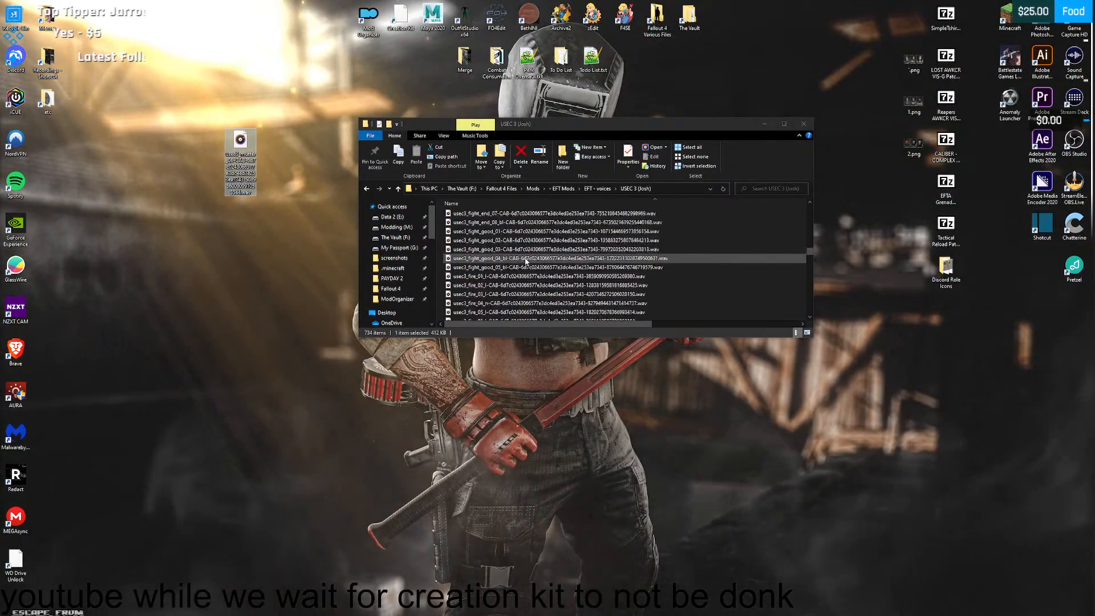
{"action": "scroll", "coordinate": [527, 259], "scroll_direction": "up", "scroll_amount": 6}
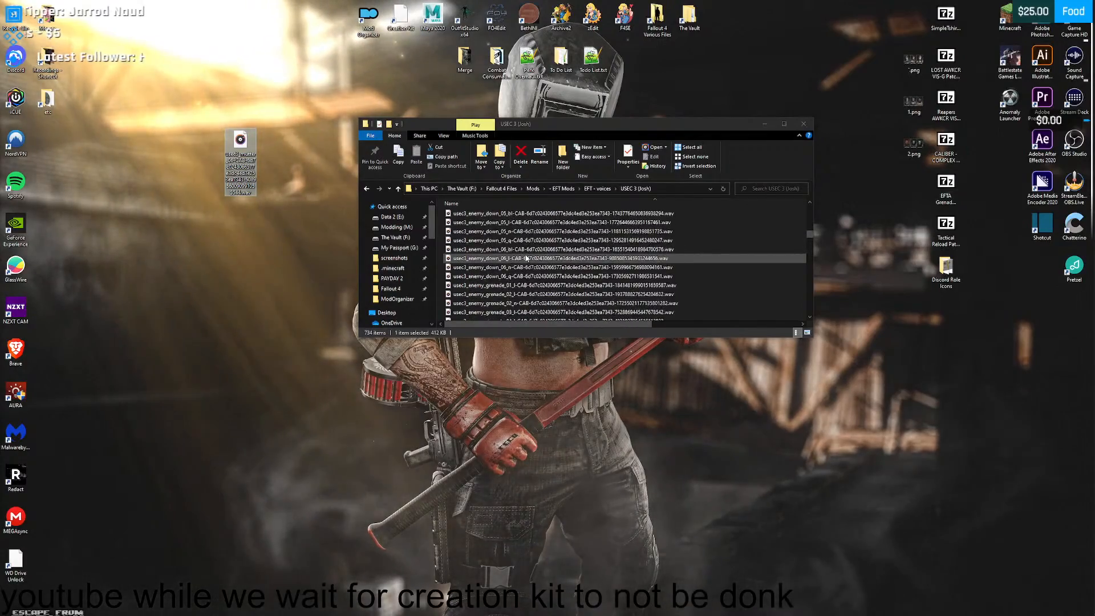
{"action": "scroll", "coordinate": [524, 258], "scroll_direction": "up", "scroll_amount": 2}
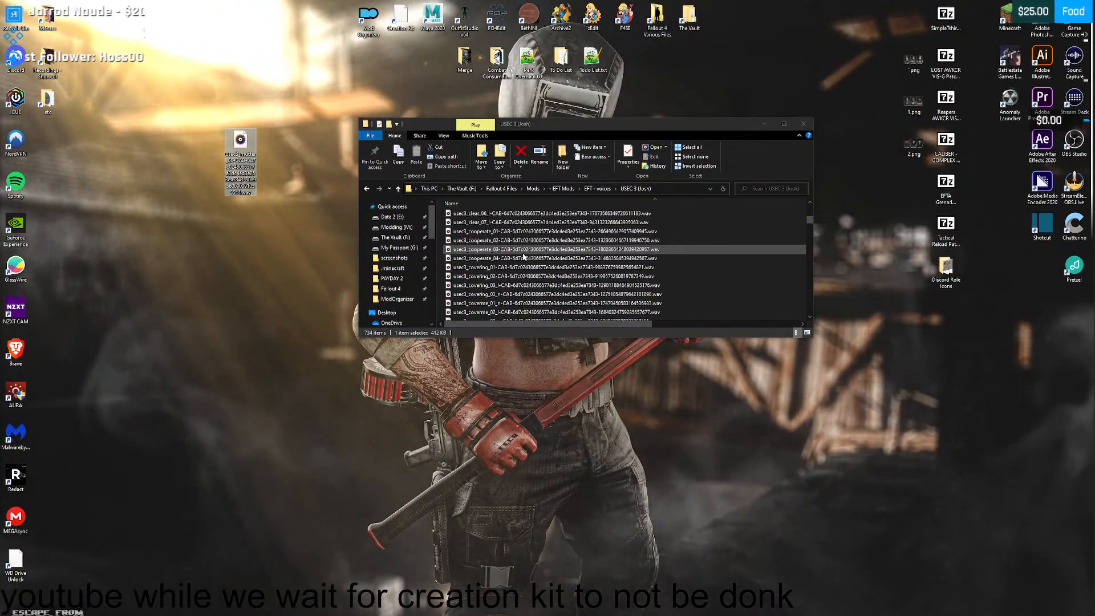
{"action": "double_click", "coordinate": [505, 232]}
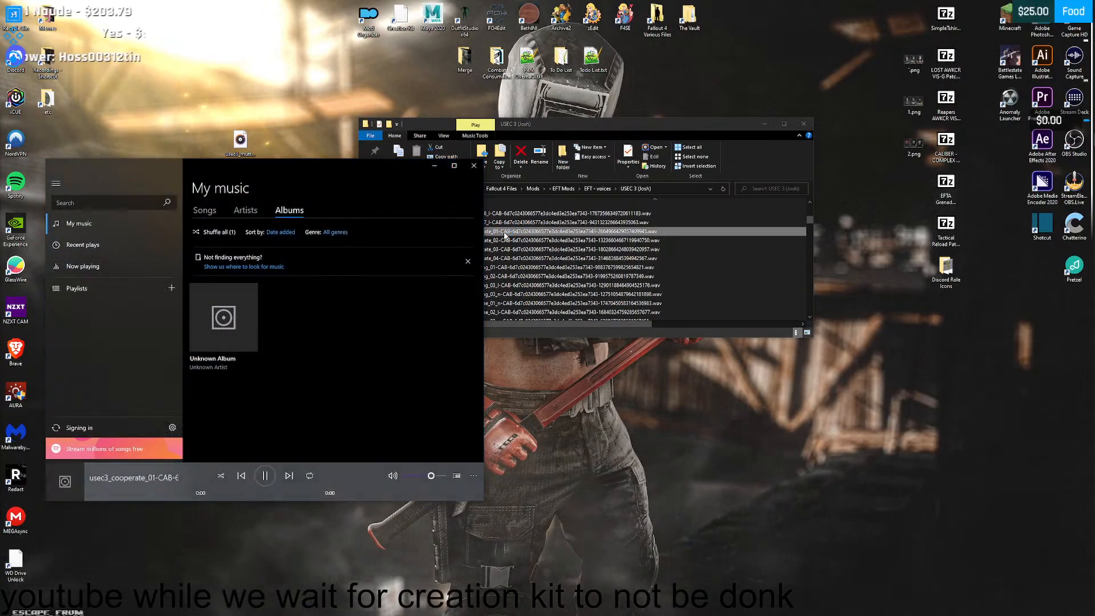
{"action": "left_click", "coordinate": [473, 166]}
{"action": "left_click_drag", "start_coordinate": [505, 232], "coordinate": [239, 184]}
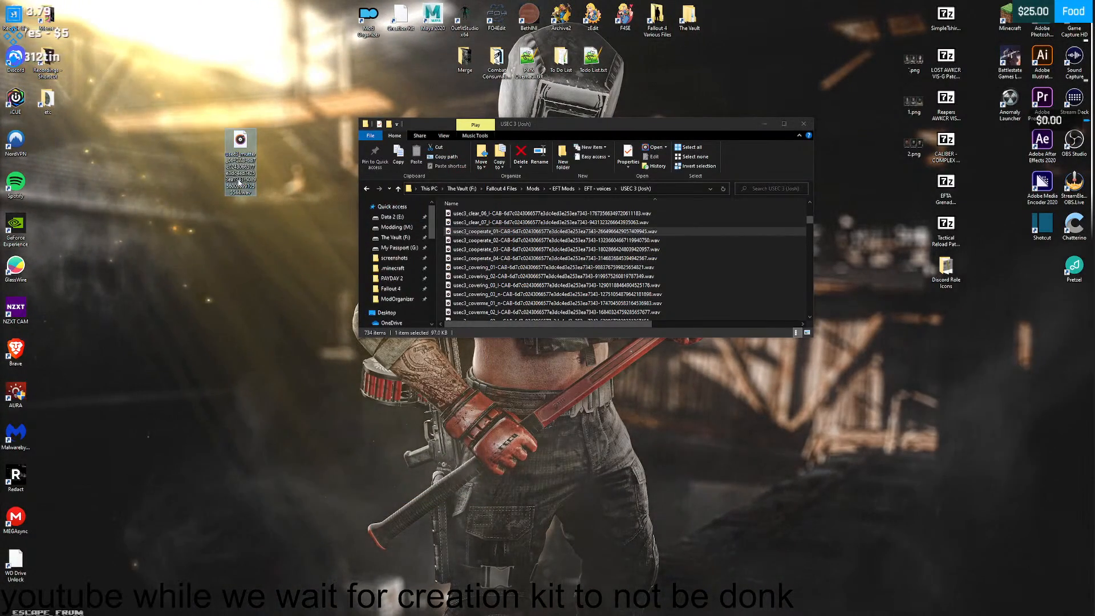
- Return to the mutter voice lines, listen to the usec3_mutter_07 clip and copy it to the desktop
{"action": "scroll", "coordinate": [809, 223], "scroll_direction": "down", "scroll_amount": 3}
{"action": "left_click_drag", "start_coordinate": [809, 222], "coordinate": [793, 282]}
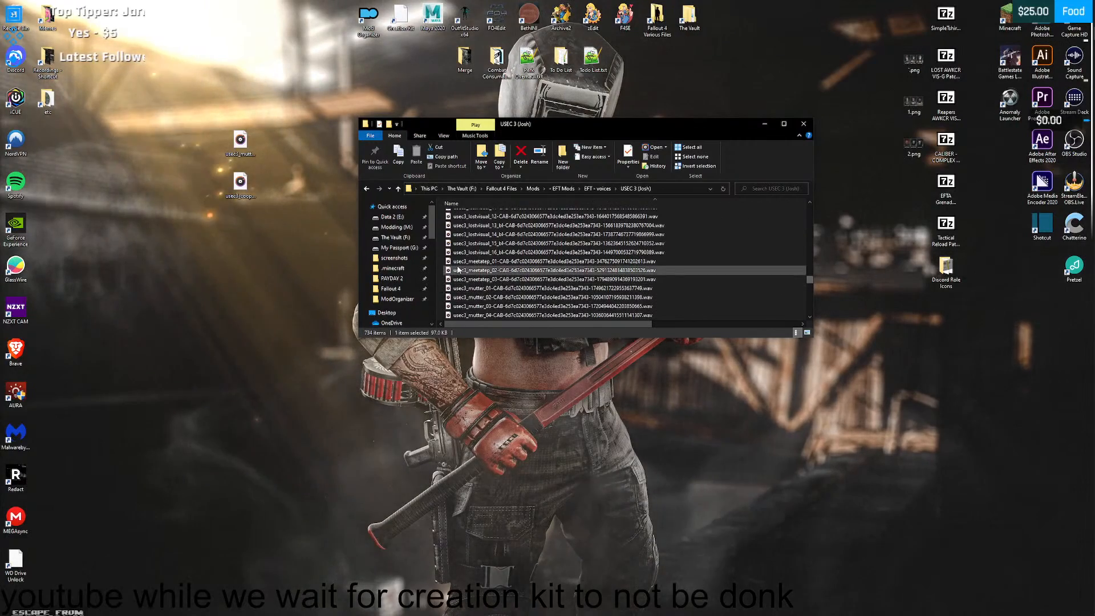
{"action": "scroll", "coordinate": [489, 271], "scroll_direction": "down", "scroll_amount": 2}
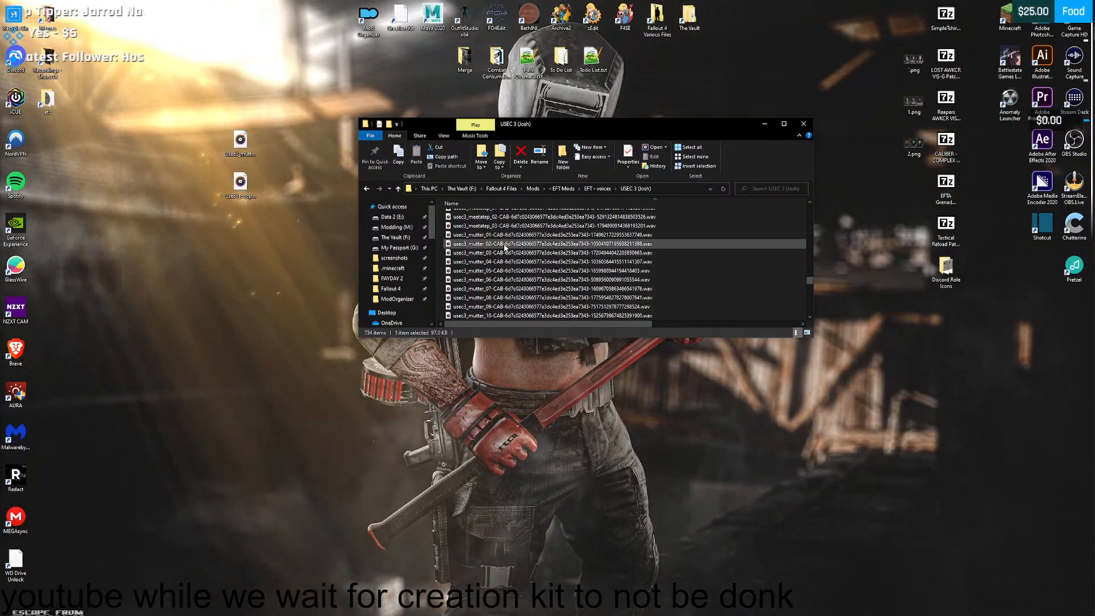
{"action": "left_click", "coordinate": [241, 143]}
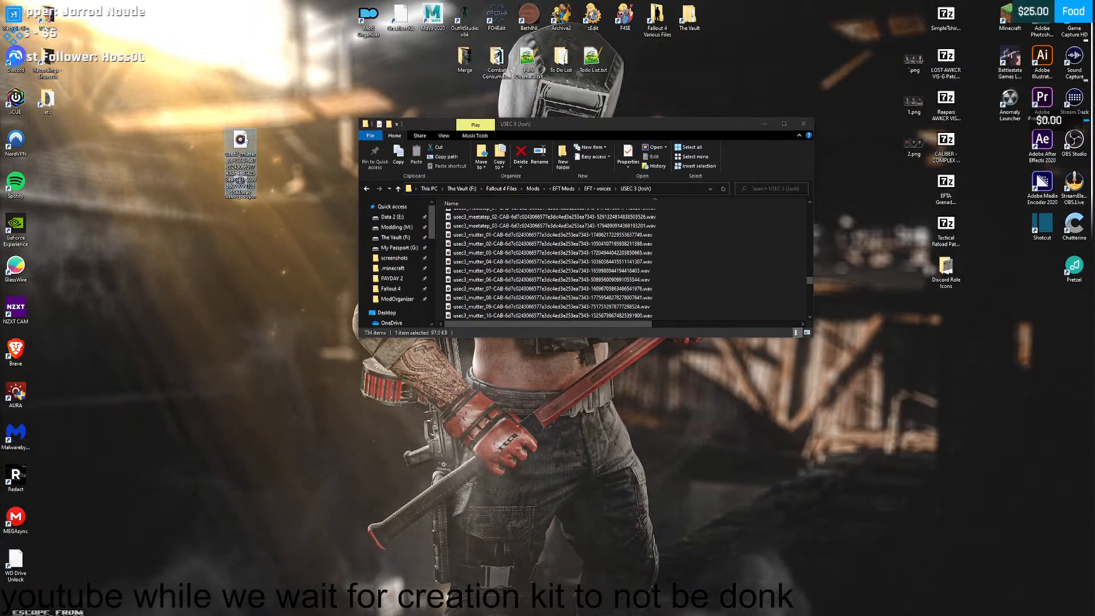
{"action": "double_click", "coordinate": [493, 289]}
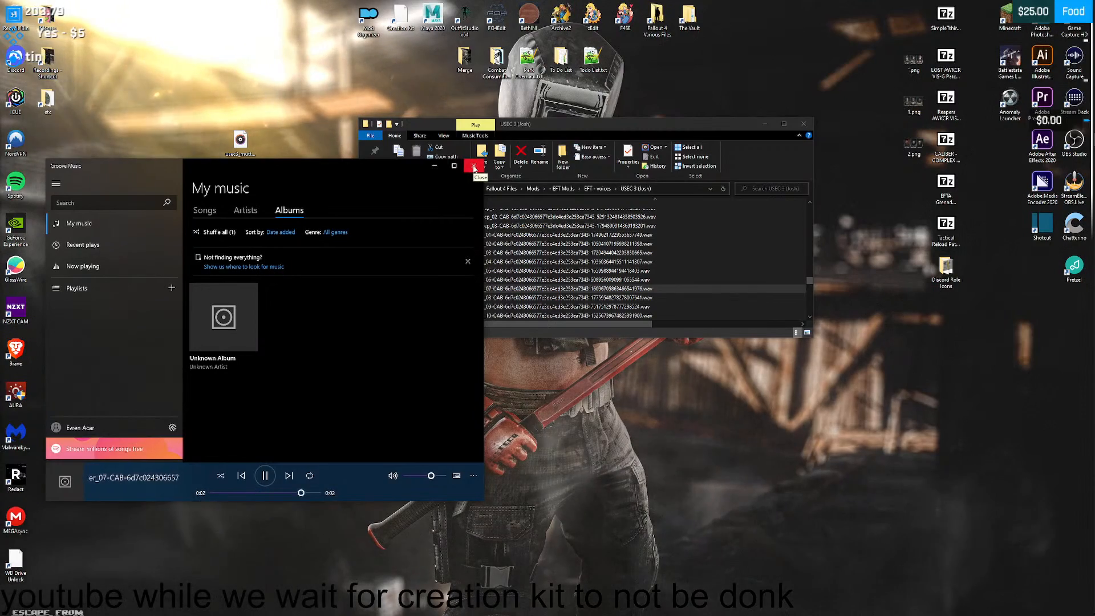
{"action": "left_click", "coordinate": [474, 166]}
{"action": "left_click", "coordinate": [240, 143]}
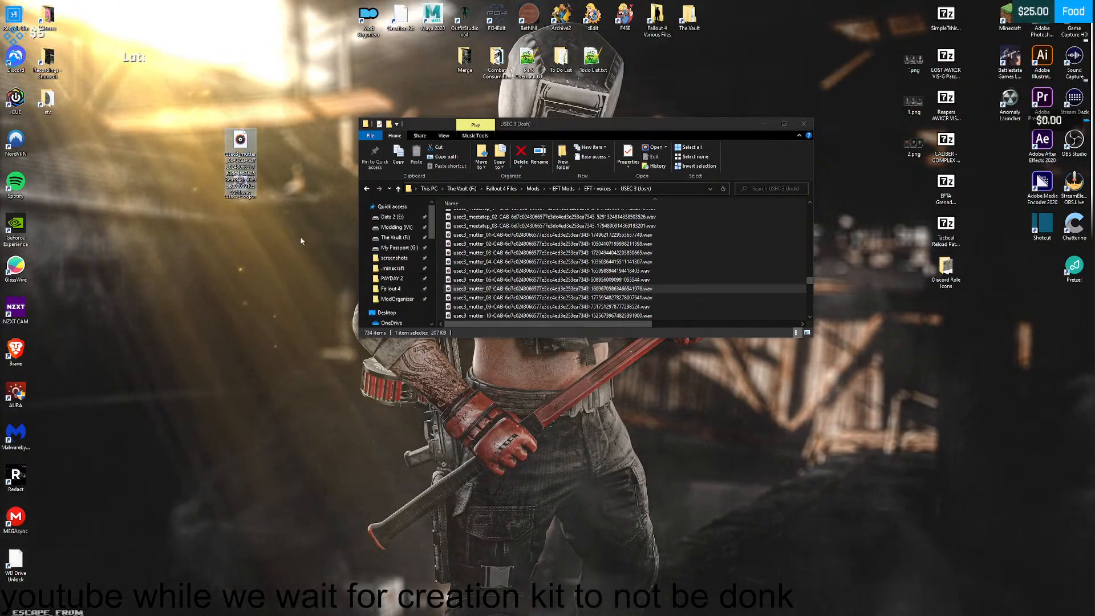
{"action": "key", "text": "ctrl+v"}
- Listen to the usec3_mutter_08 and usec3_mutter_09 clips and copy both to the desktop
{"action": "double_click", "coordinate": [492, 298]}
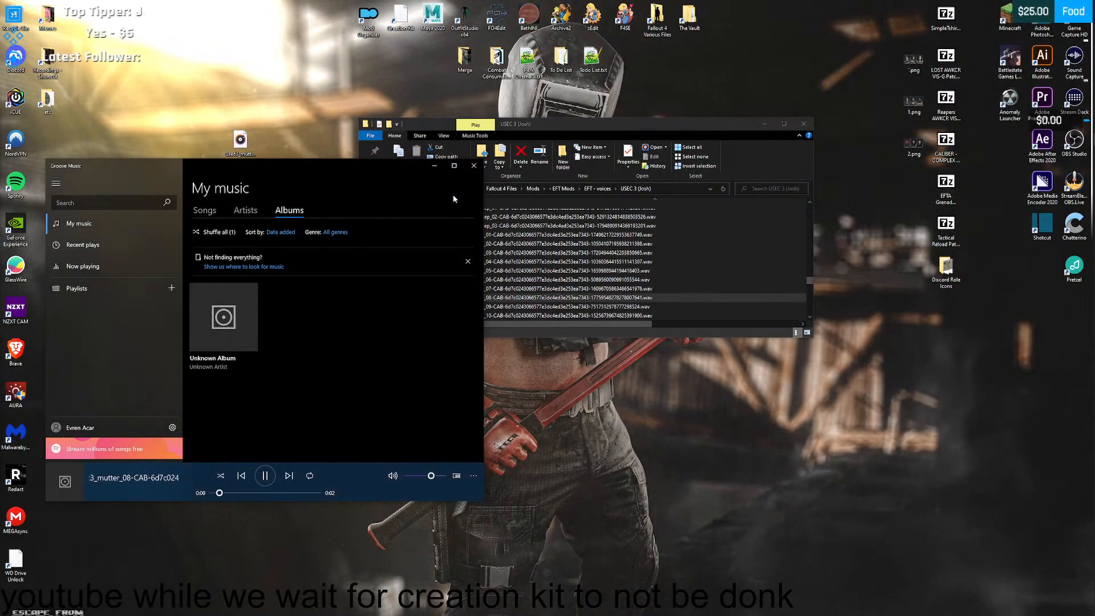
{"action": "left_click", "coordinate": [474, 167]}
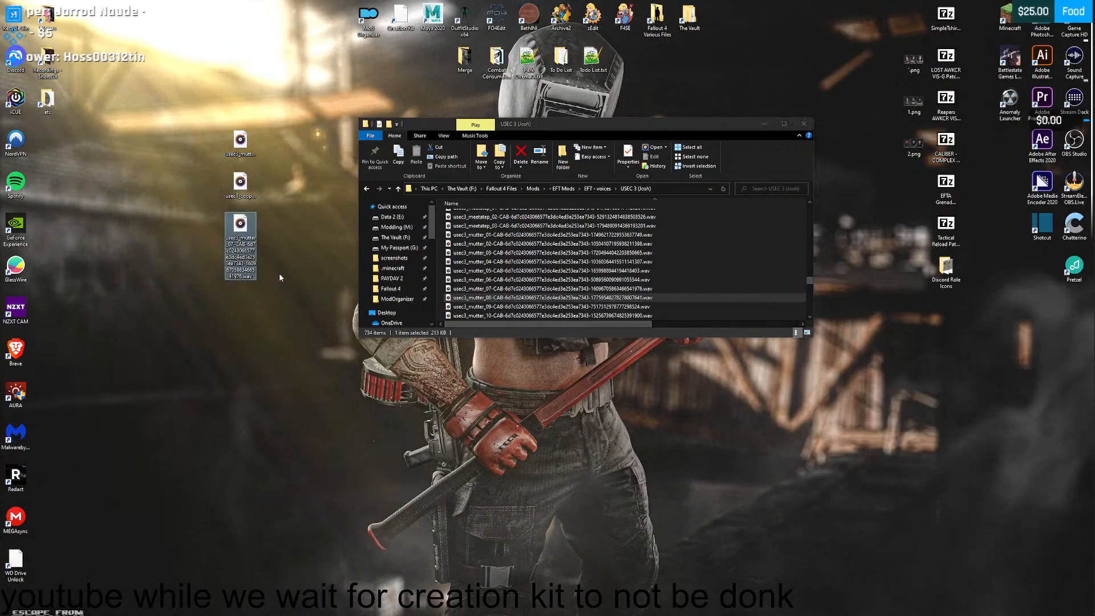
{"action": "double_click", "coordinate": [530, 306]}
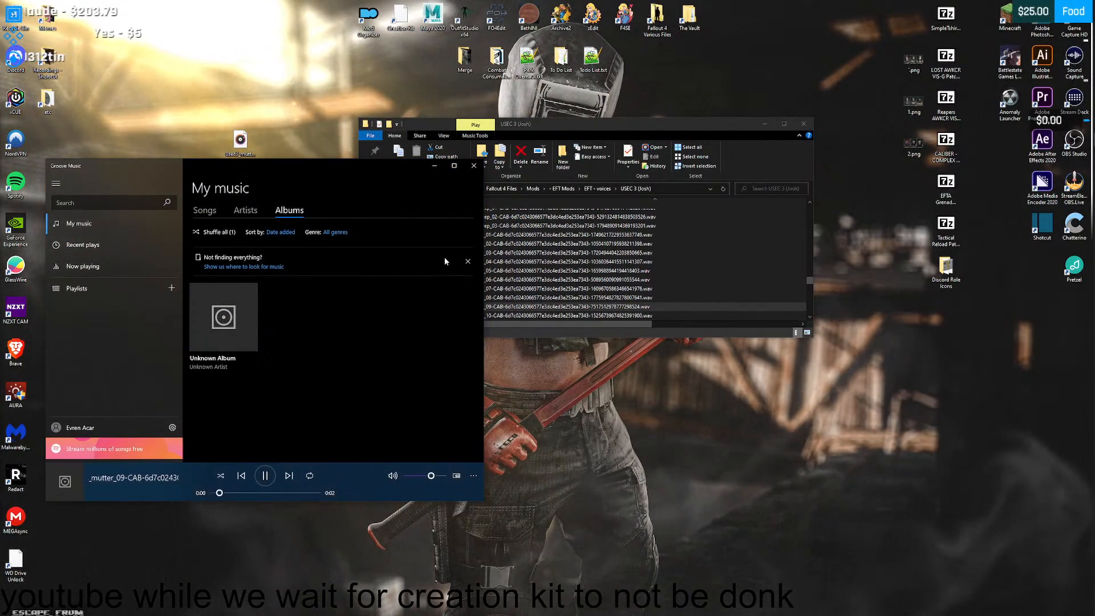
{"action": "left_click", "coordinate": [475, 167]}
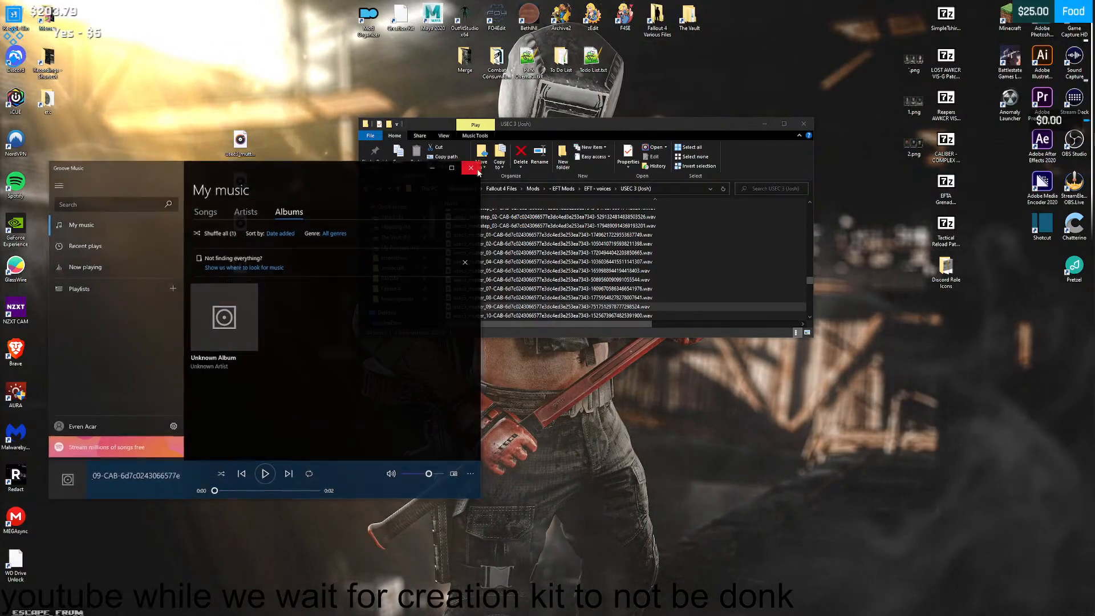
- Listen to the voice clips usec3_mutter_10 through usec3_mutter_13 one at a time to judge them as greetings
{"action": "left_click", "coordinate": [483, 316]}
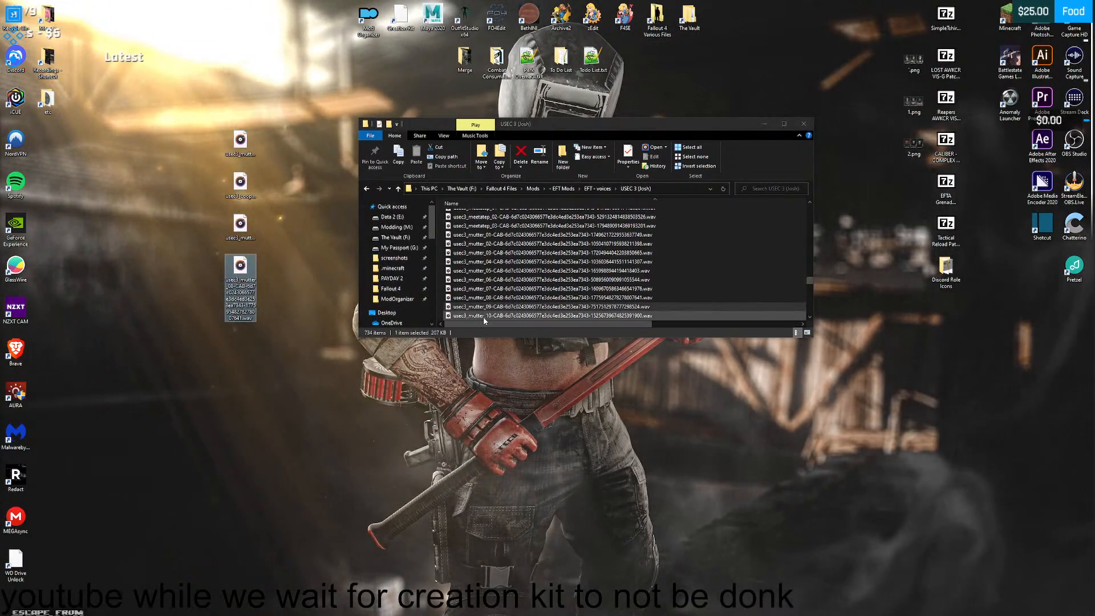
{"action": "double_click", "coordinate": [483, 316]}
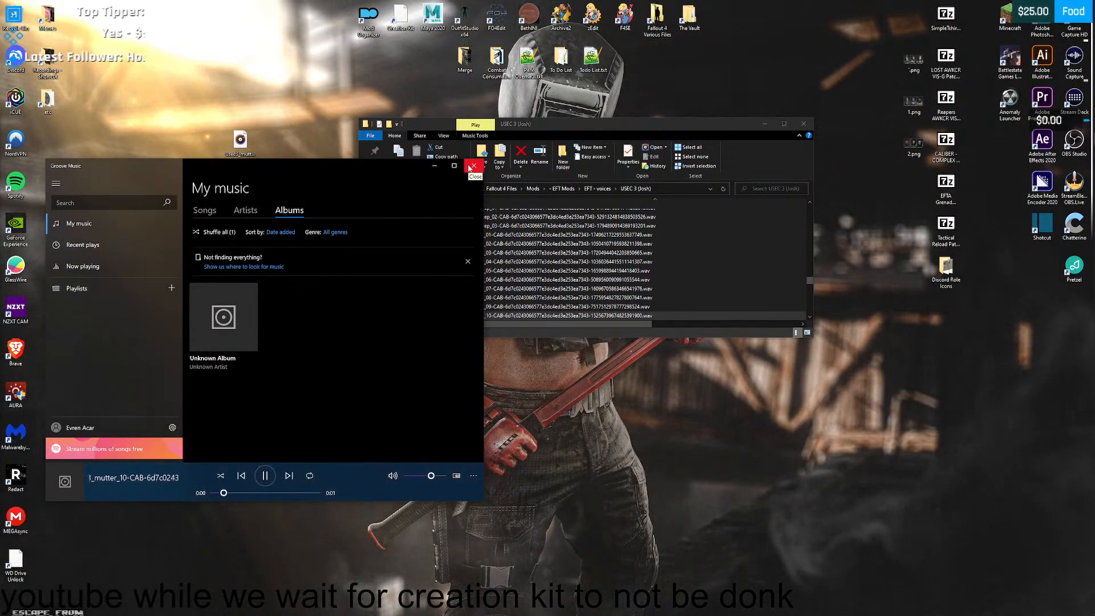
{"action": "left_click", "coordinate": [474, 166]}
{"action": "scroll", "coordinate": [493, 285], "scroll_direction": "down", "scroll_amount": 1}
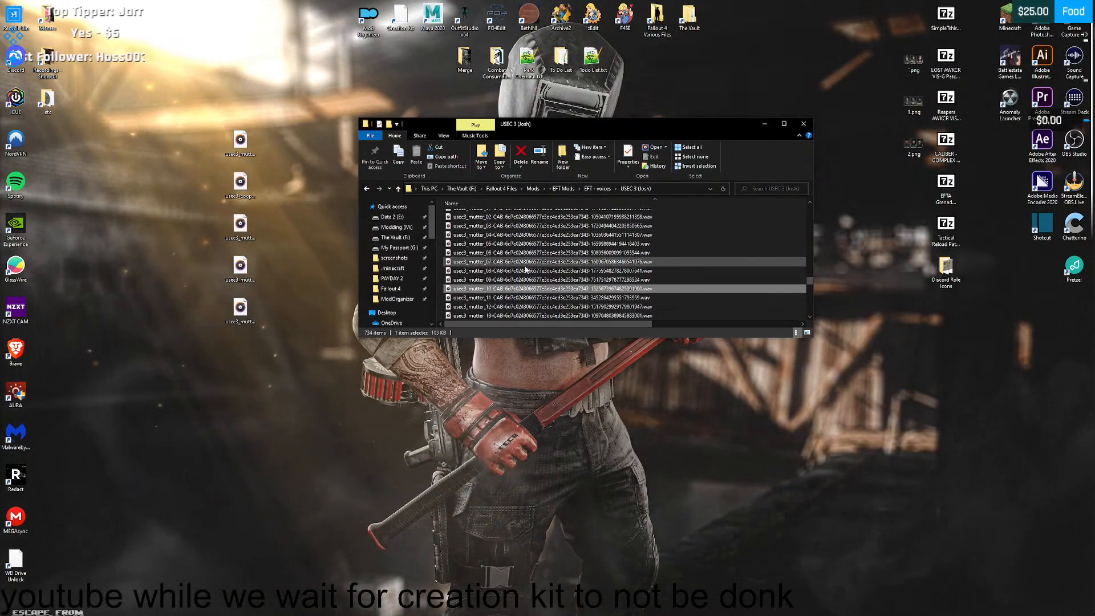
{"action": "double_click", "coordinate": [494, 298]}
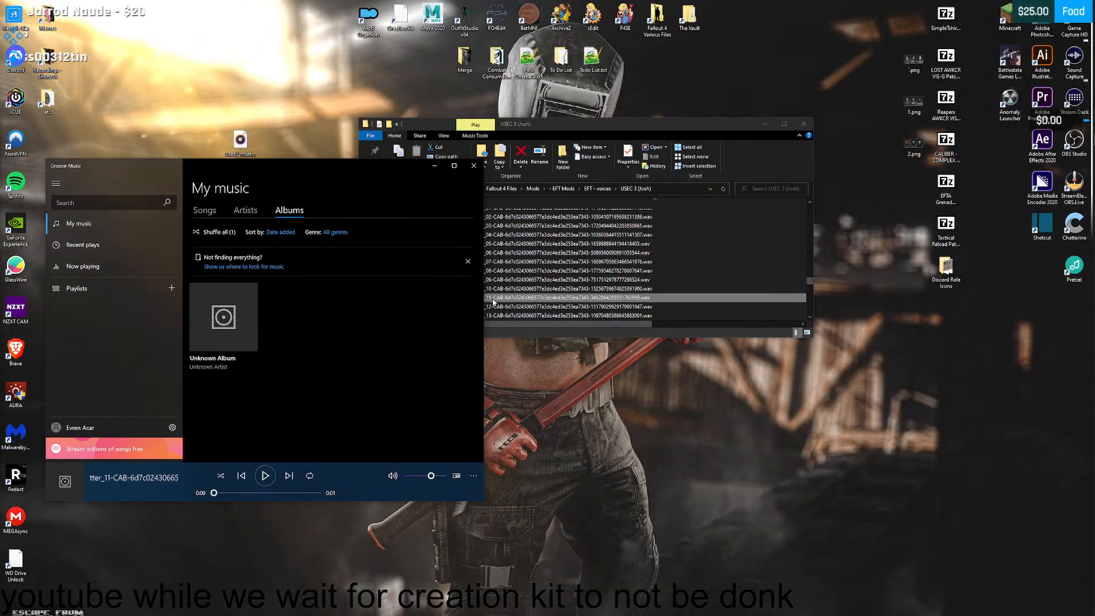
{"action": "left_click", "coordinate": [475, 168]}
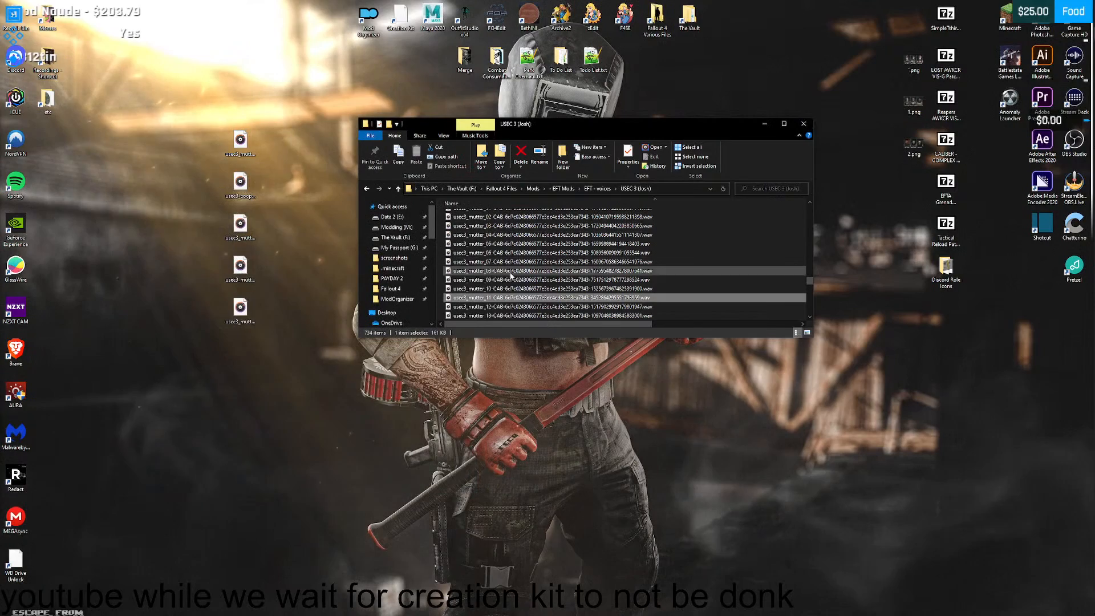
{"action": "double_click", "coordinate": [482, 308]}
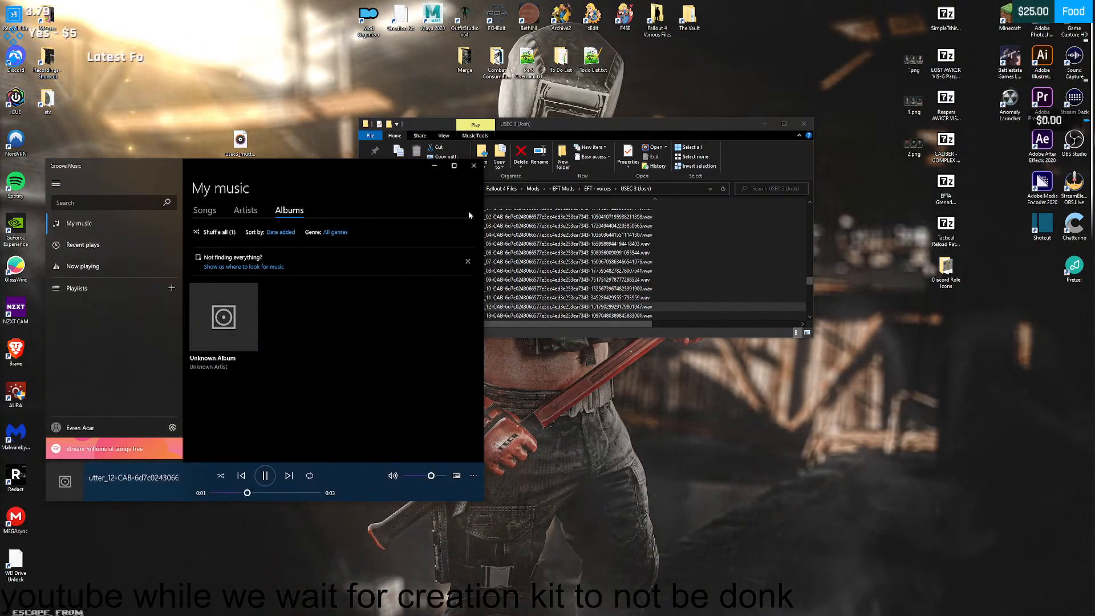
{"action": "left_click", "coordinate": [474, 165]}
{"action": "double_click", "coordinate": [498, 314]}
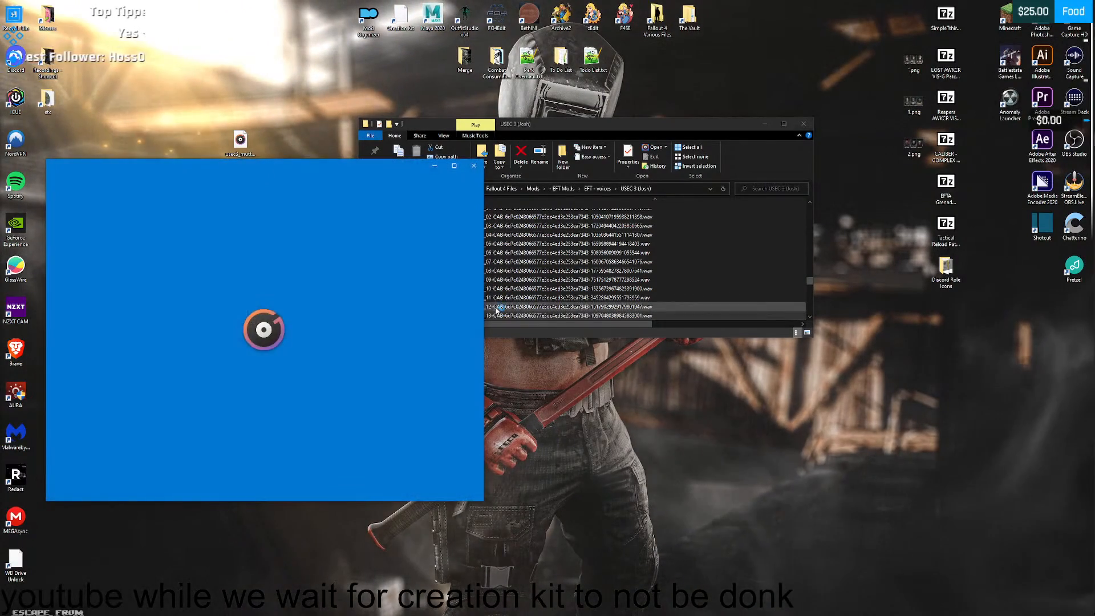
{"action": "left_click", "coordinate": [474, 166]}
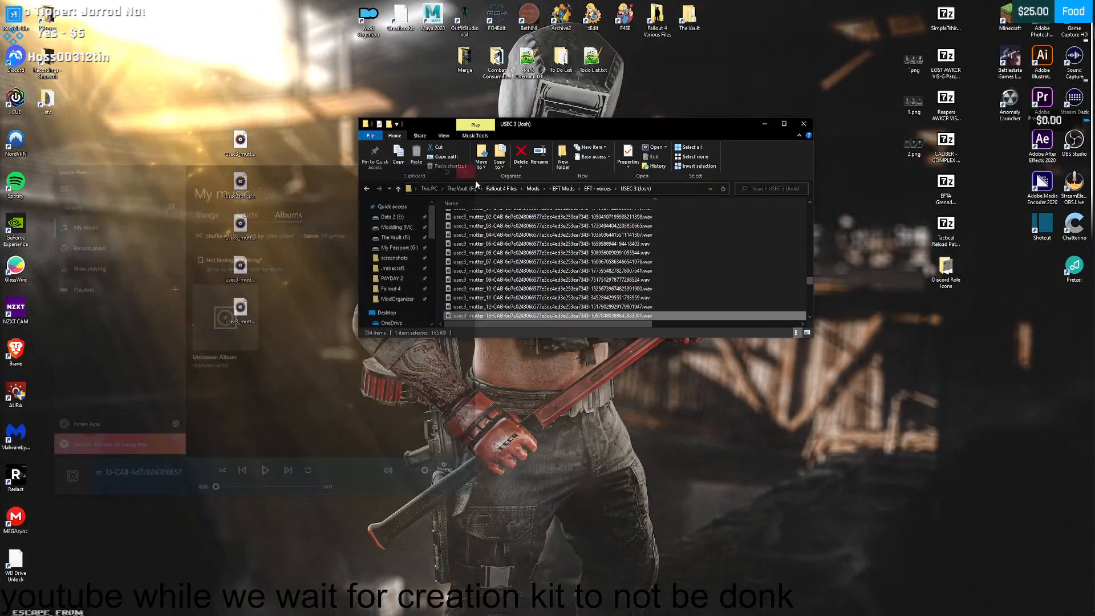
- Listen to the remaining mutter clips, usec3_mutter_14 through usec3_mutter_18, including the two _bl variants
{"action": "scroll", "coordinate": [496, 305], "scroll_direction": "down", "scroll_amount": 1}
{"action": "double_click", "coordinate": [495, 298]}
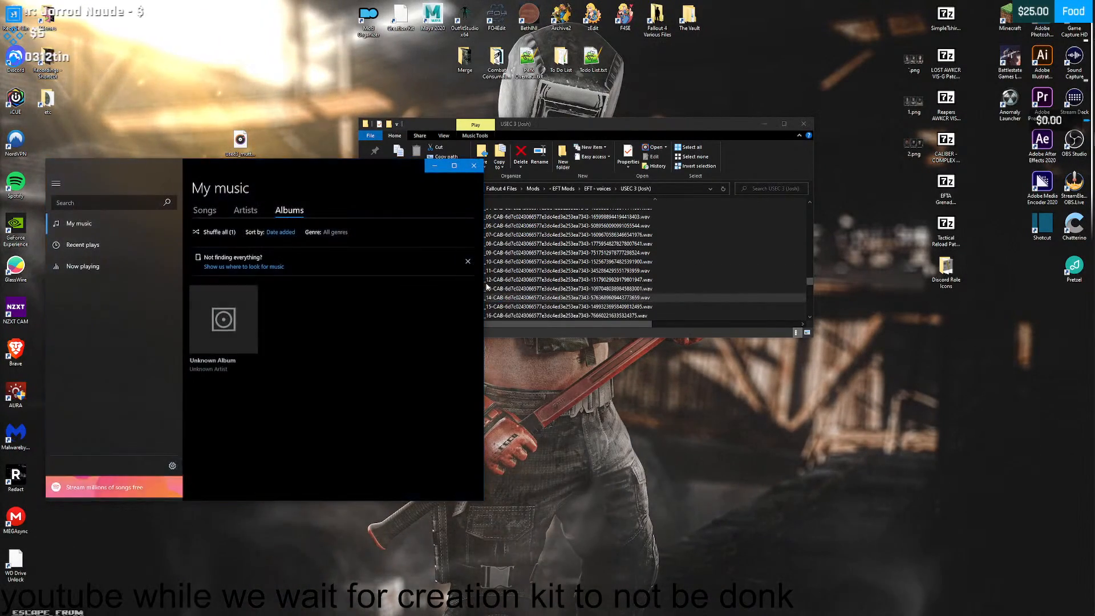
{"action": "left_click", "coordinate": [474, 167]}
{"action": "double_click", "coordinate": [495, 306]}
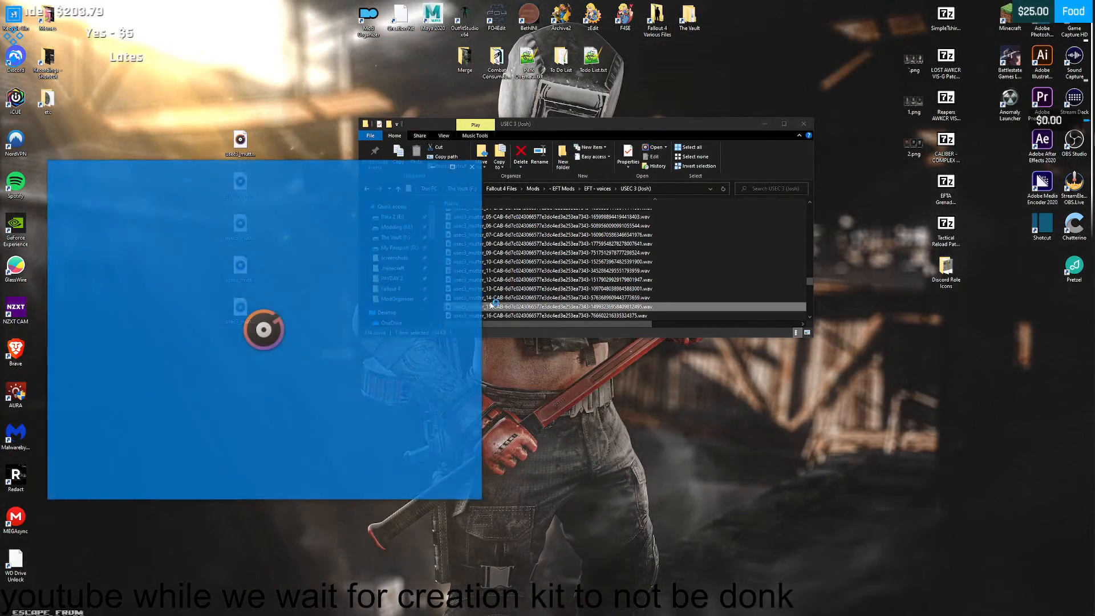
{"action": "left_click", "coordinate": [474, 171]}
{"action": "scroll", "coordinate": [496, 262], "scroll_direction": "down", "scroll_amount": 2}
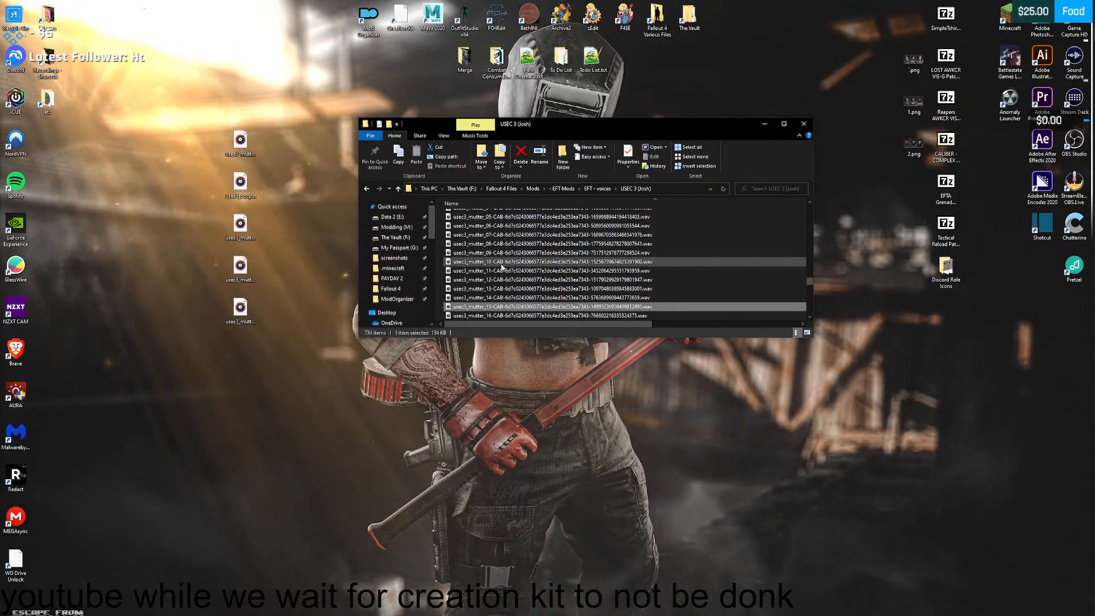
{"action": "double_click", "coordinate": [496, 262]}
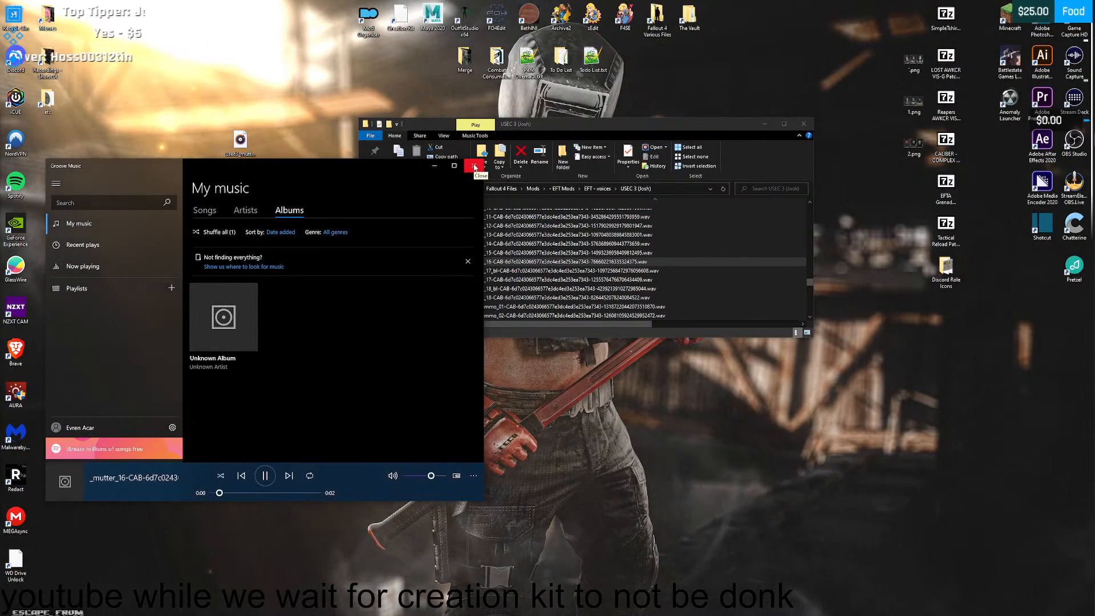
{"action": "left_click", "coordinate": [474, 166]}
{"action": "double_click", "coordinate": [494, 271]}
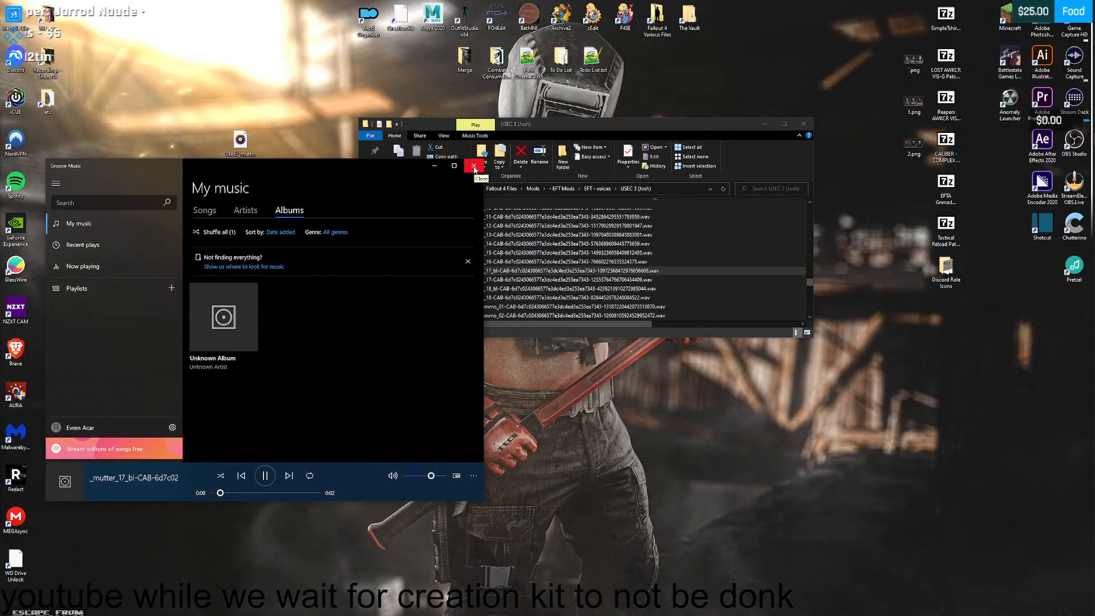
{"action": "left_click", "coordinate": [474, 166]}
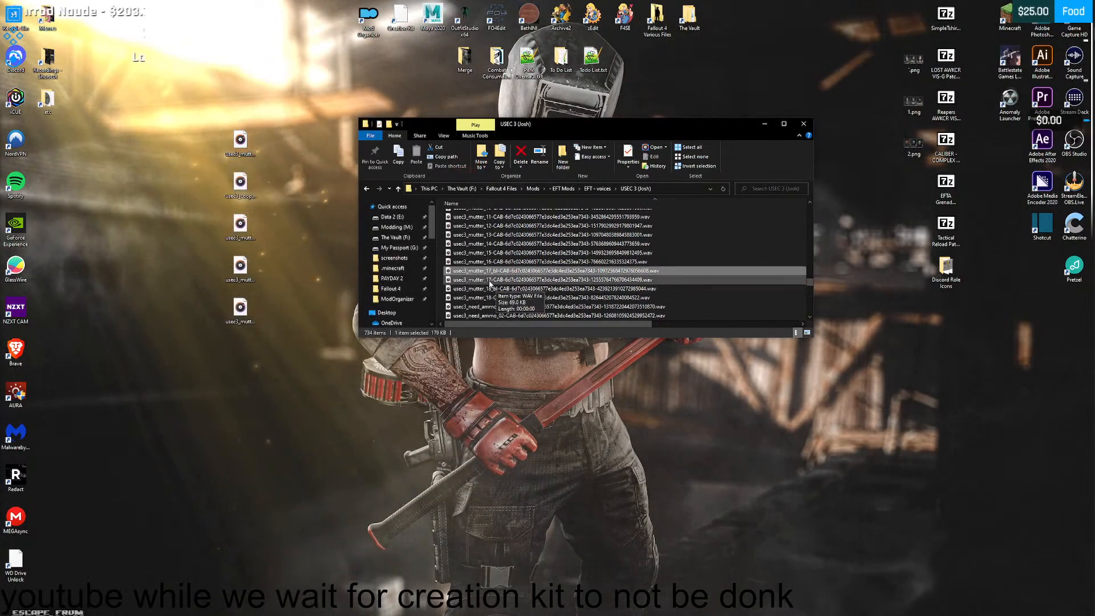
{"action": "double_click", "coordinate": [494, 279]}
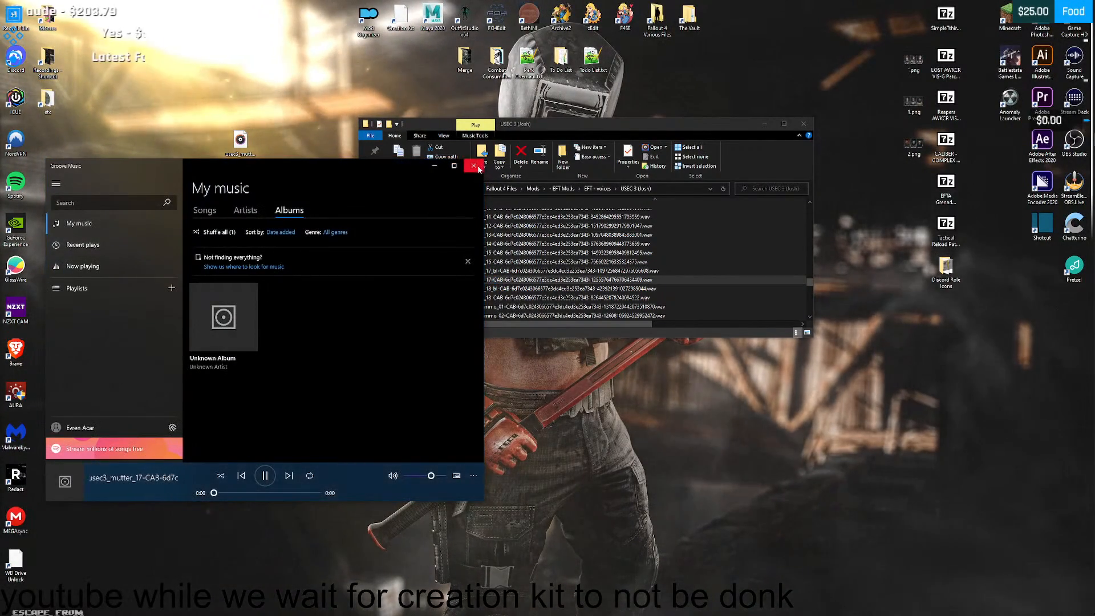
{"action": "left_click", "coordinate": [473, 167]}
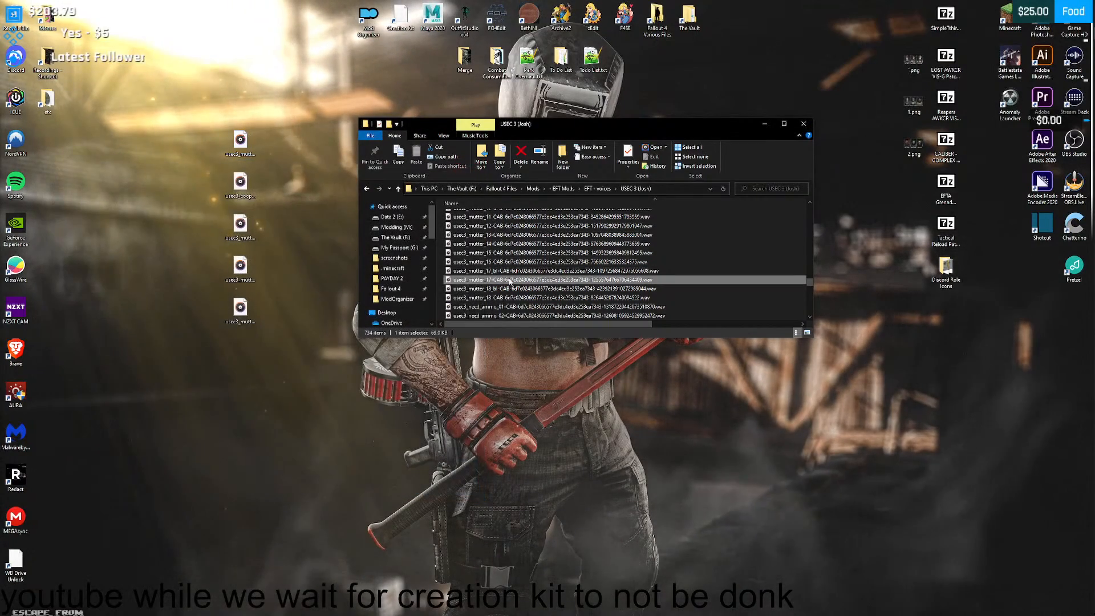
{"action": "double_click", "coordinate": [493, 289]}
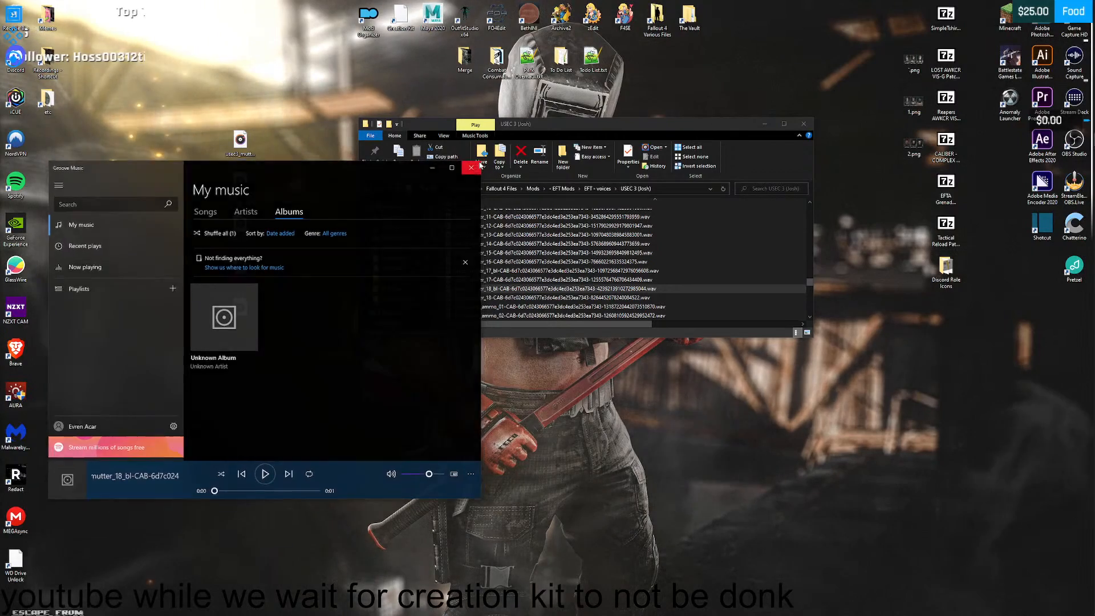
{"action": "left_click", "coordinate": [474, 166]}
{"action": "double_click", "coordinate": [494, 297]}
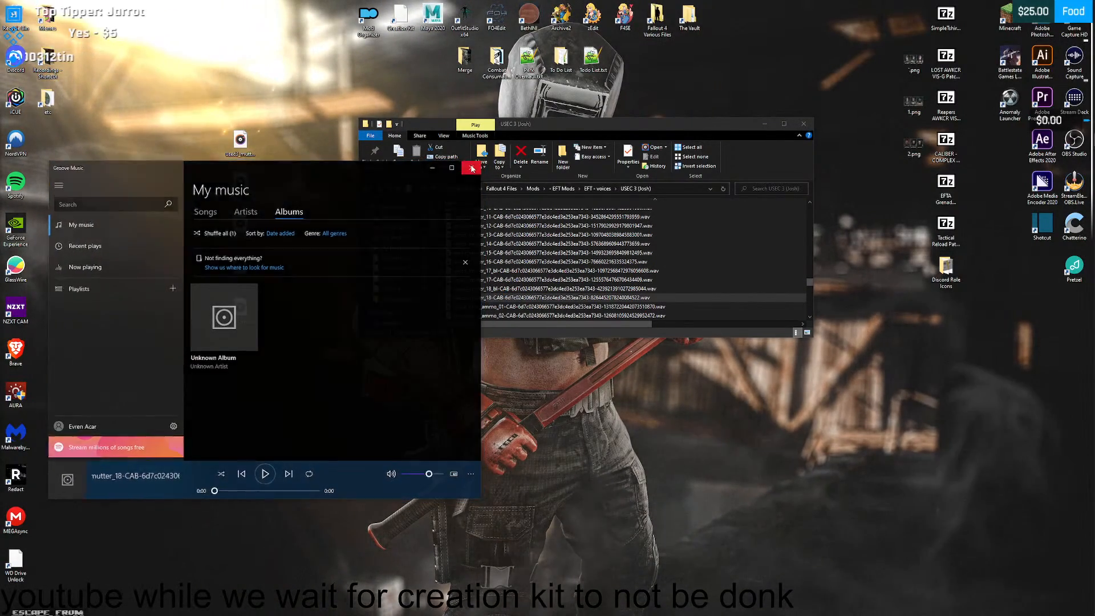
{"action": "left_click", "coordinate": [473, 167]}
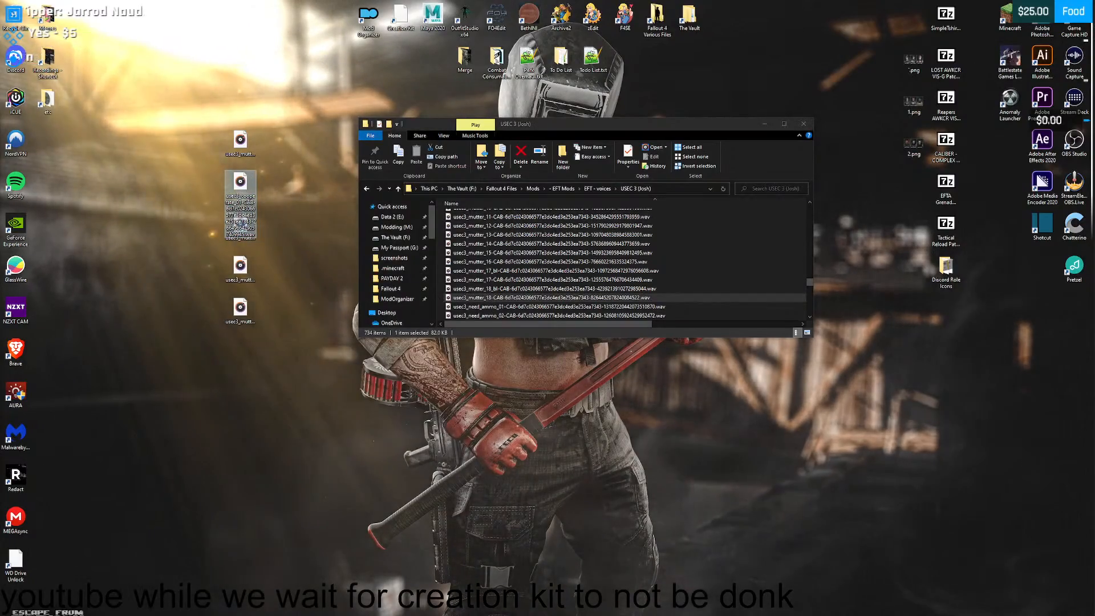
- Move the USEC 3 (Josh) folder window off this screen and place the collected voice clips beside the desktop's shortcut icons
{"action": "left_click_drag", "start_coordinate": [741, 127], "coordinate": [0, 245]}
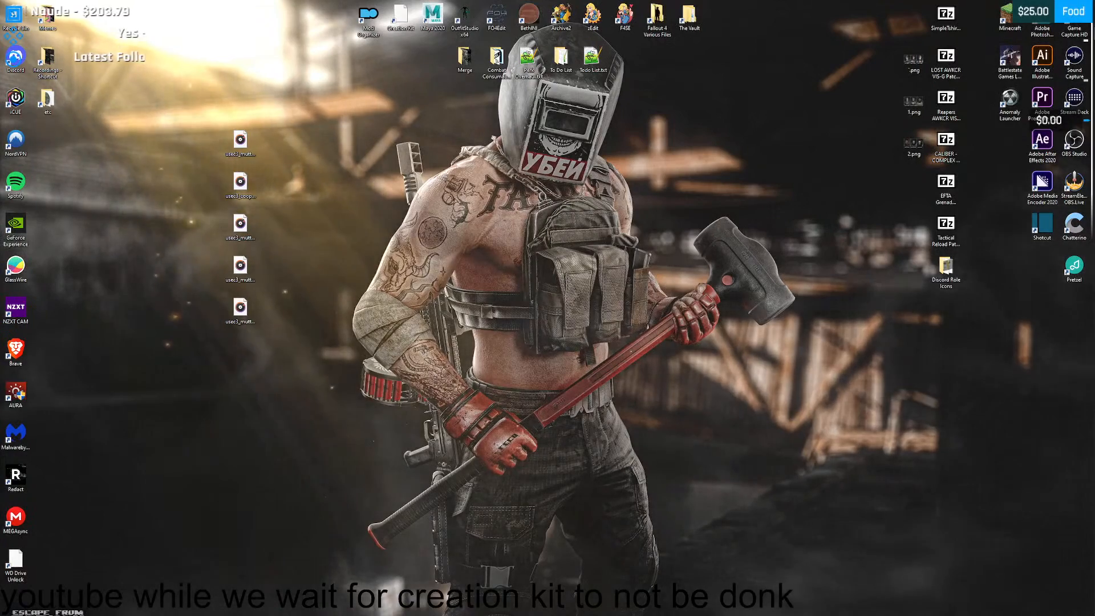
{"action": "left_click_drag", "start_coordinate": [264, 333], "coordinate": [49, 143]}
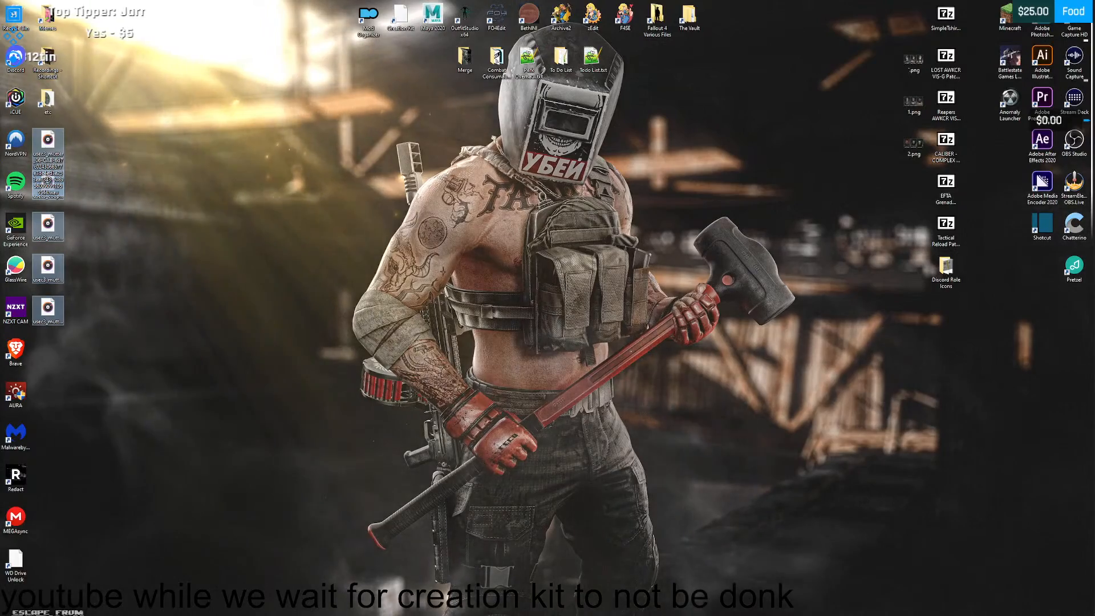
- Switch to Creation Kit, move the 4D2BaseDialogue quest window aside and reopen the first "Wanna work together?" Greeting info
{"action": "key", "text": "alt+Tab"}
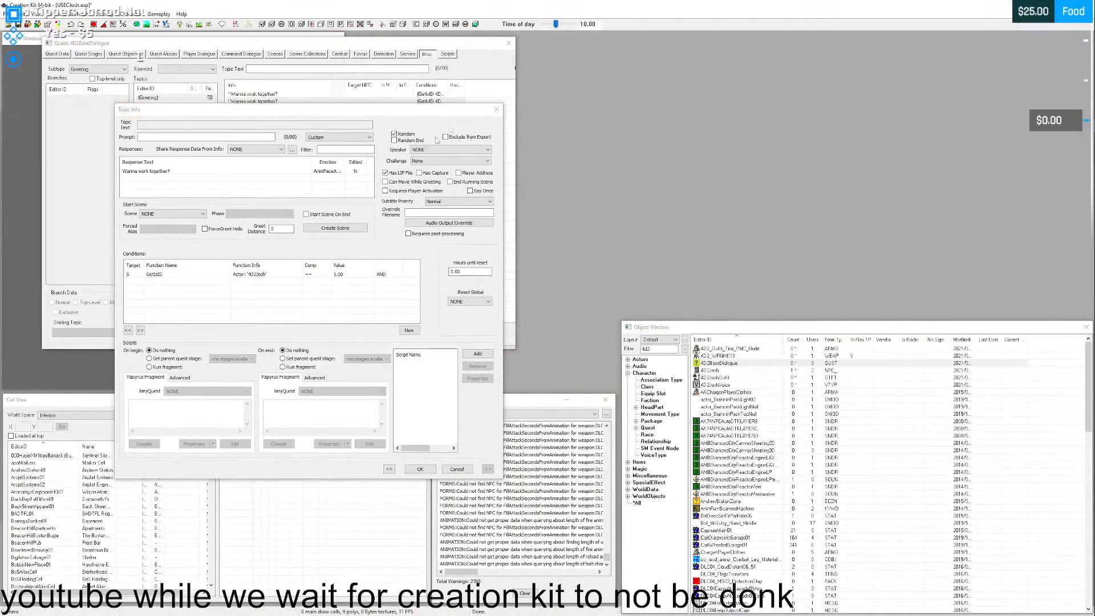
{"action": "left_click_drag", "start_coordinate": [343, 112], "coordinate": [392, 258]}
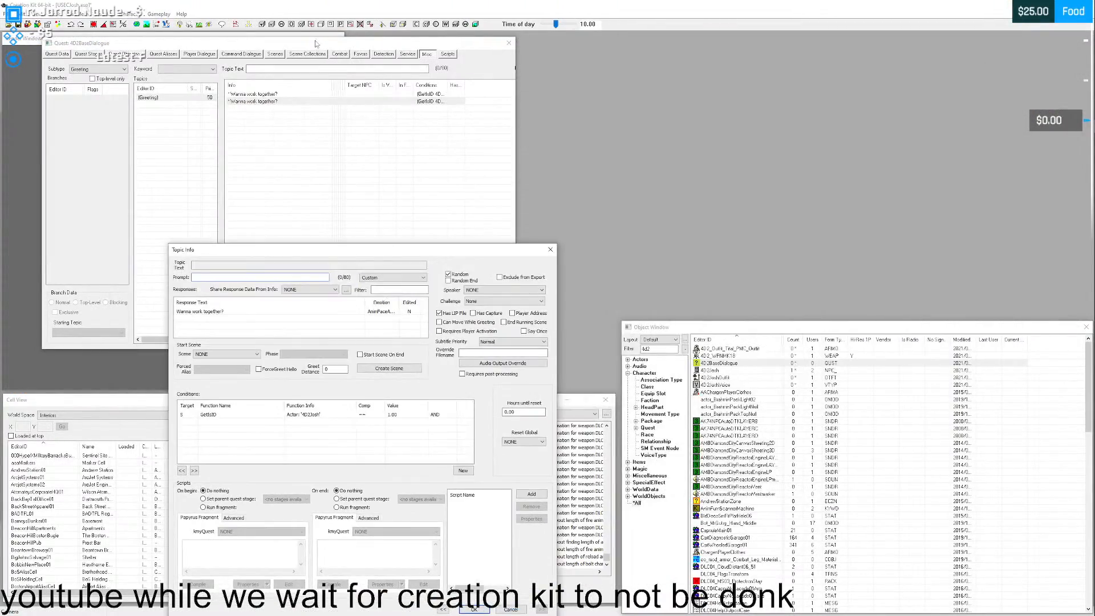
{"action": "left_click", "coordinate": [550, 249]}
{"action": "left_click_drag", "start_coordinate": [279, 47], "coordinate": [853, 46]}
{"action": "left_click", "coordinate": [827, 93]}
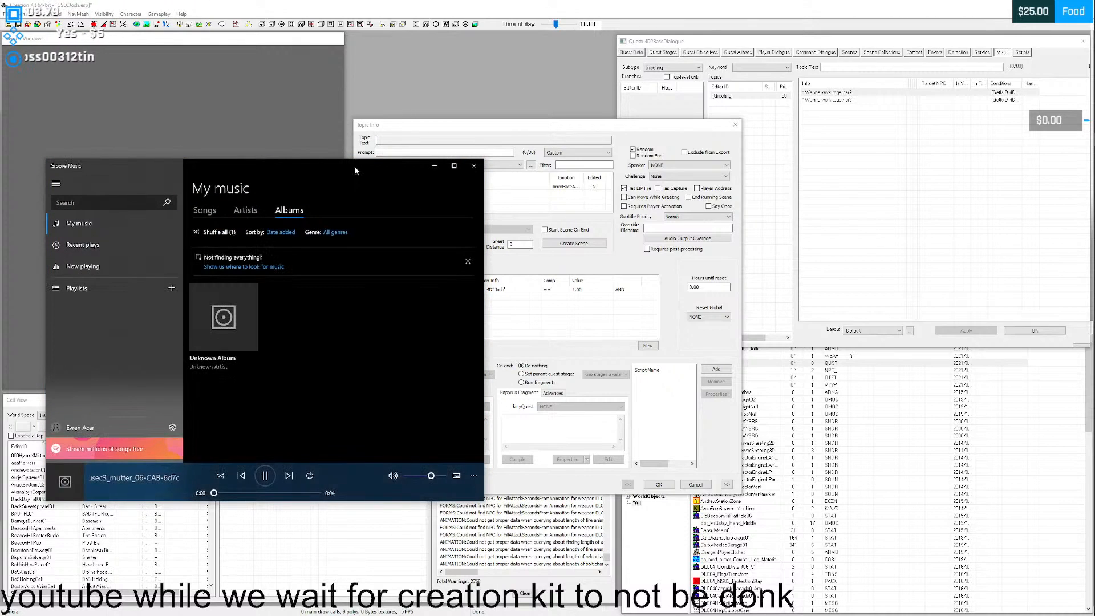
- Clear the music player away and replace the Greeting info's response text with "I got a bad feeling about this... Like in the goddman movies."
{"action": "left_click_drag", "start_coordinate": [355, 166], "coordinate": [0, 166]}
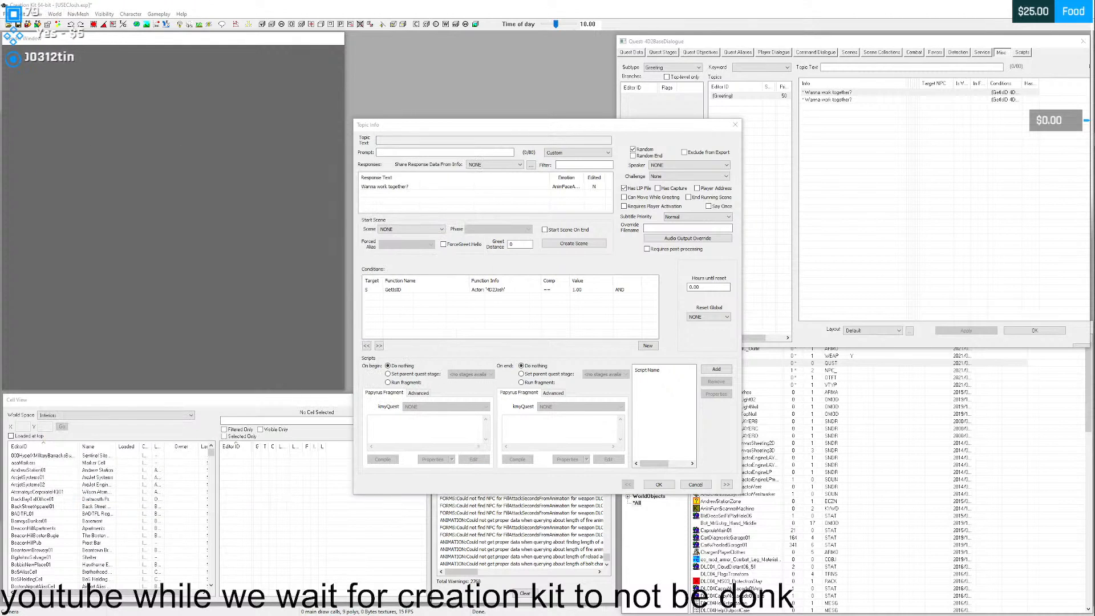
{"action": "left_click", "coordinate": [419, 186]}
{"action": "double_click", "coordinate": [419, 187]}
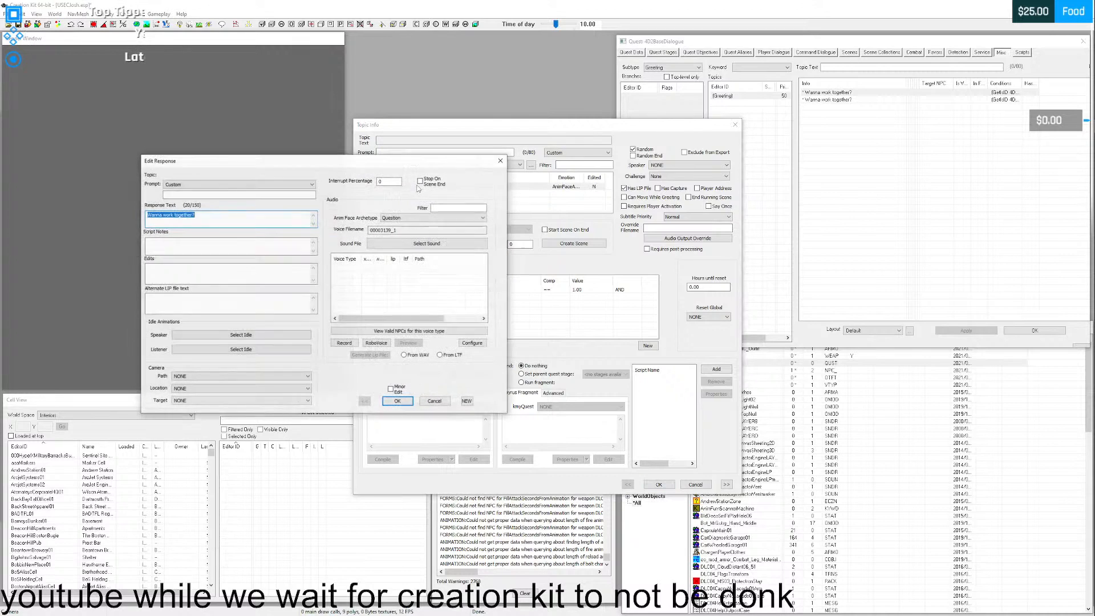
{"action": "type", "text": "I got"}
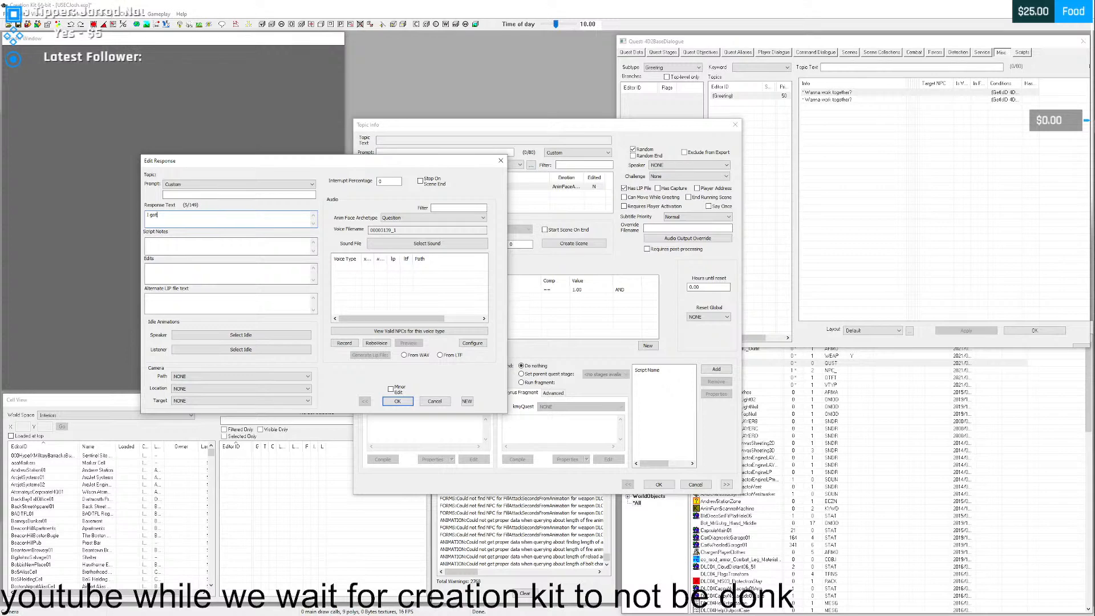
{"action": "type", "text": " a bo"}
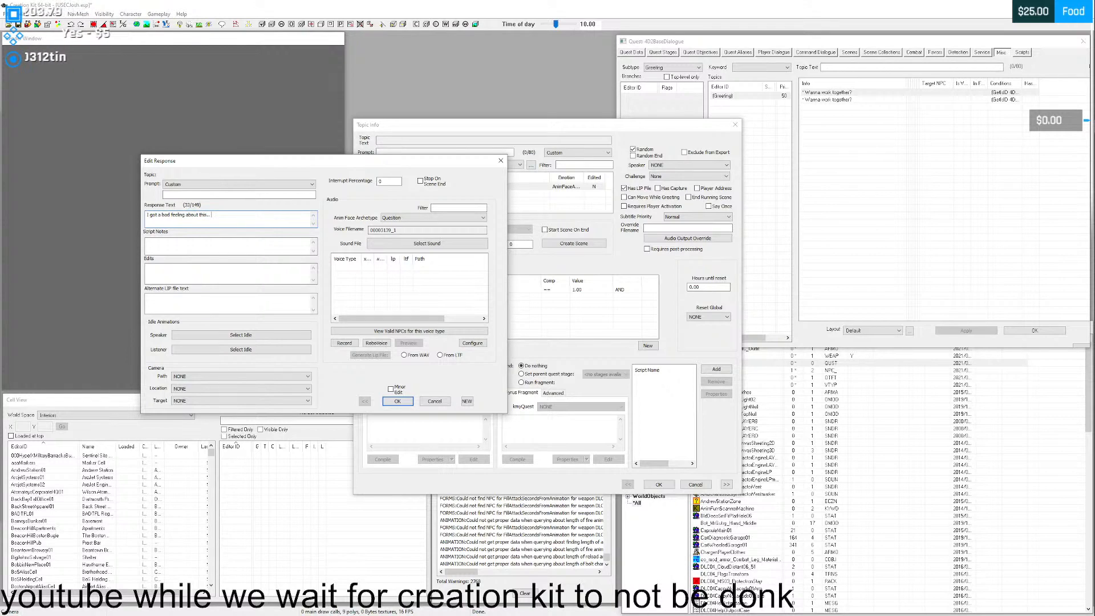
{"action": "type", "text": "in"}
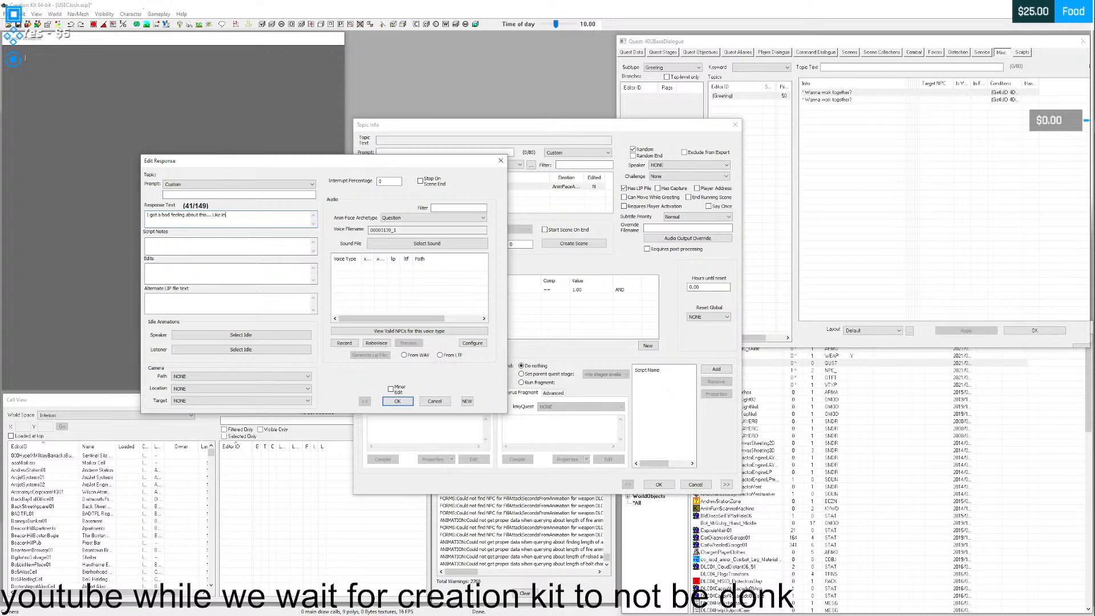
{"action": "type", "text": " the god"}
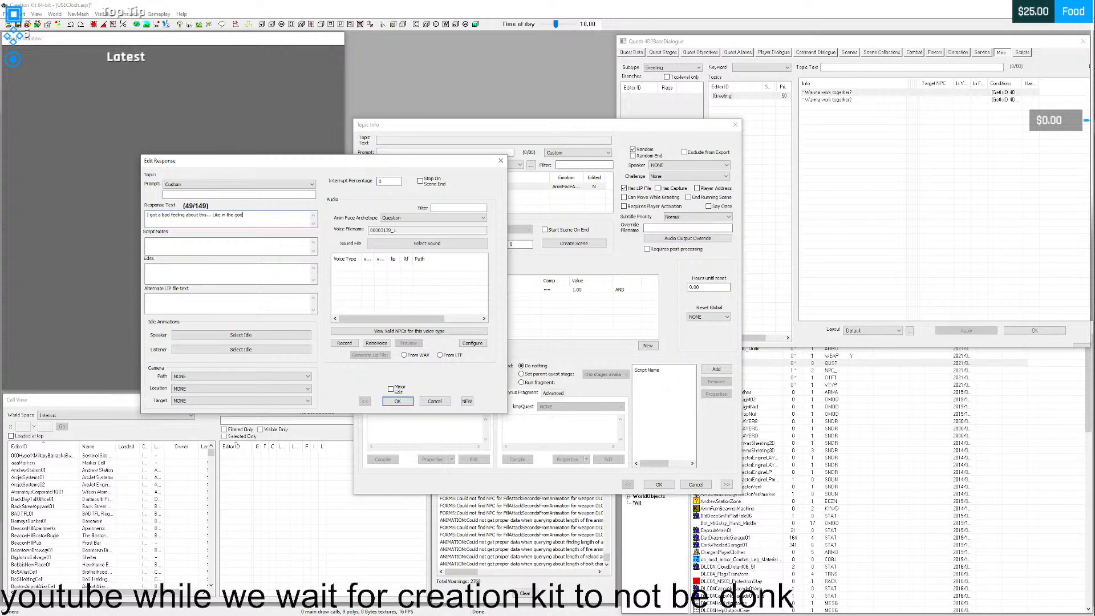
{"action": "type", "text": "dman movies."}
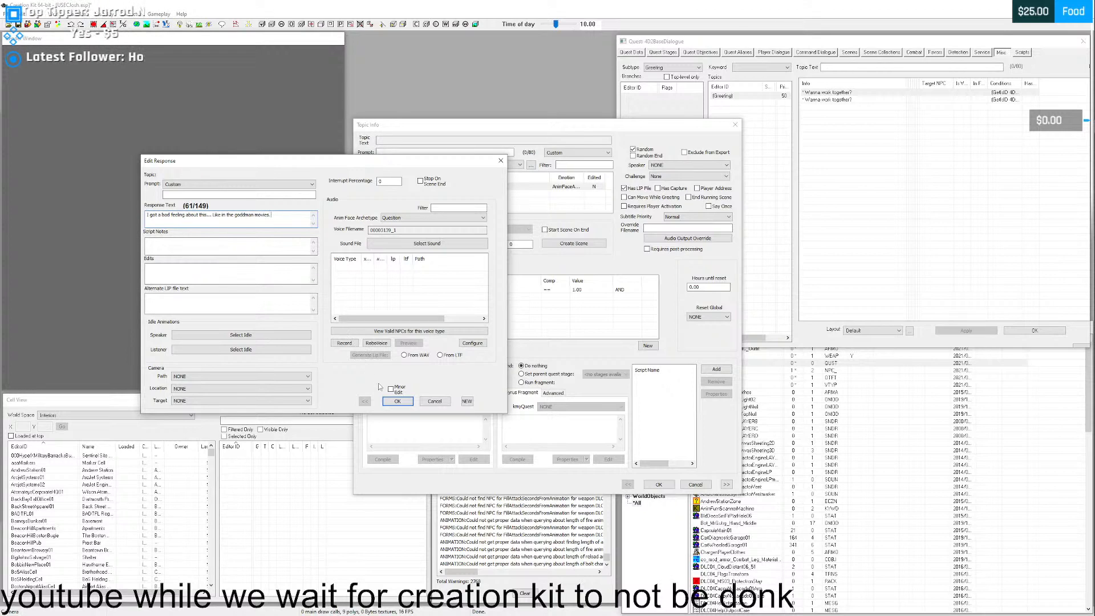
- Correct the misspelled "goddman" in the first Greeting response to "god damn" and save both the response and its topic info
{"action": "left_click", "coordinate": [398, 401]}
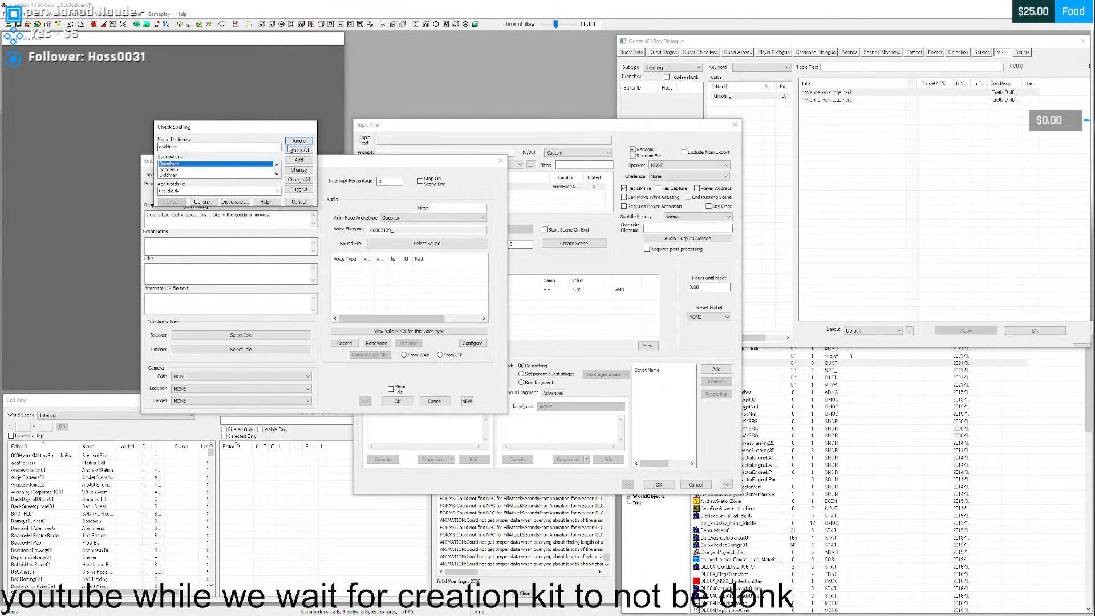
{"action": "left_click", "coordinate": [172, 146]}
{"action": "key", "text": "BackSpace"}
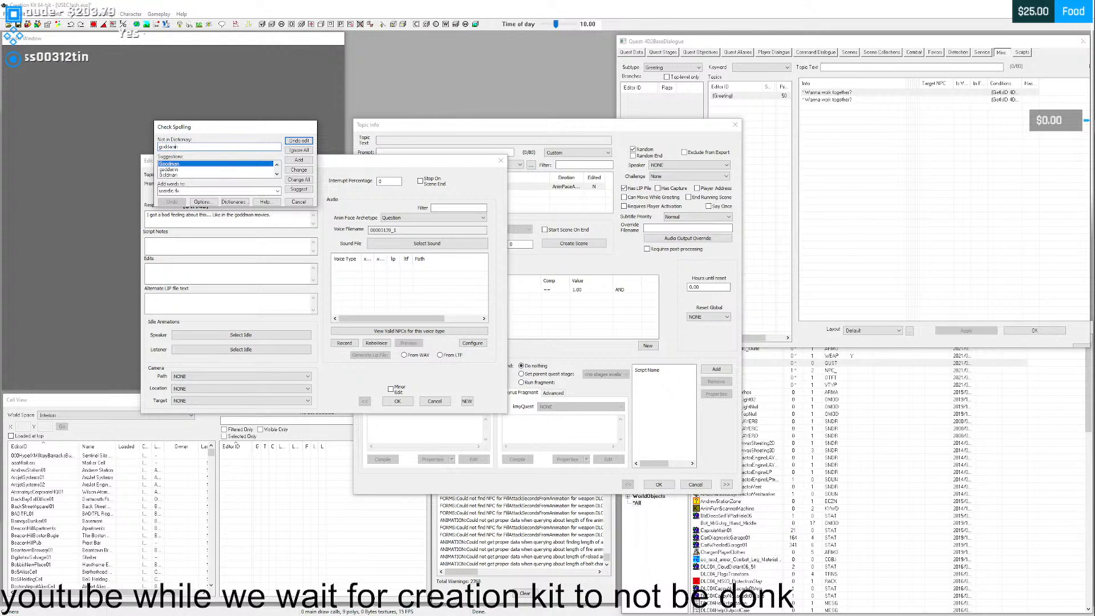
{"action": "left_click", "coordinate": [300, 161]}
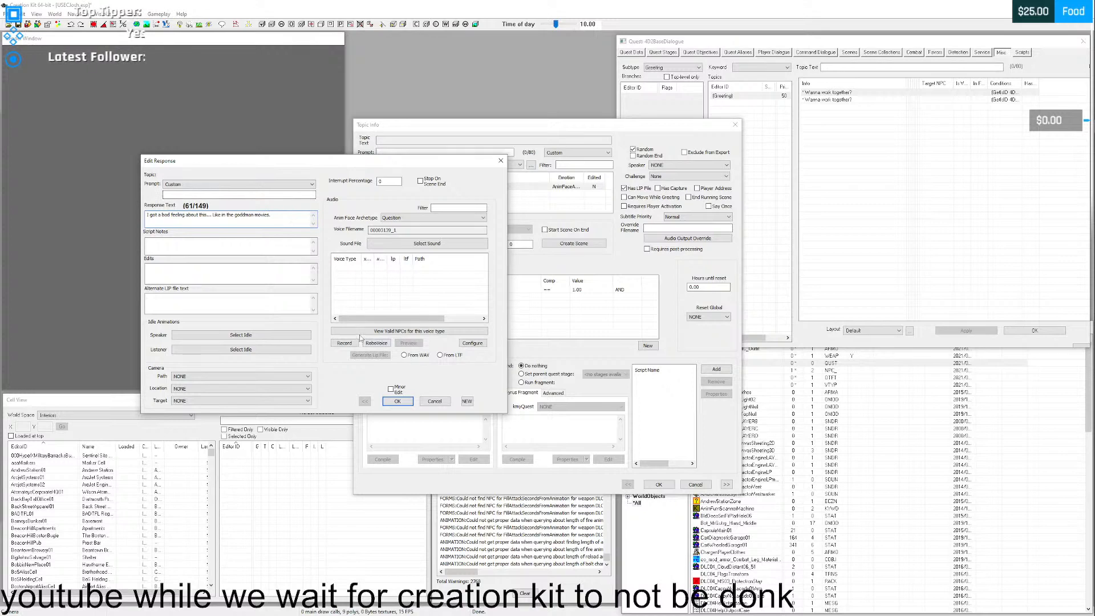
{"action": "left_click_drag", "start_coordinate": [251, 215], "coordinate": [245, 215]}
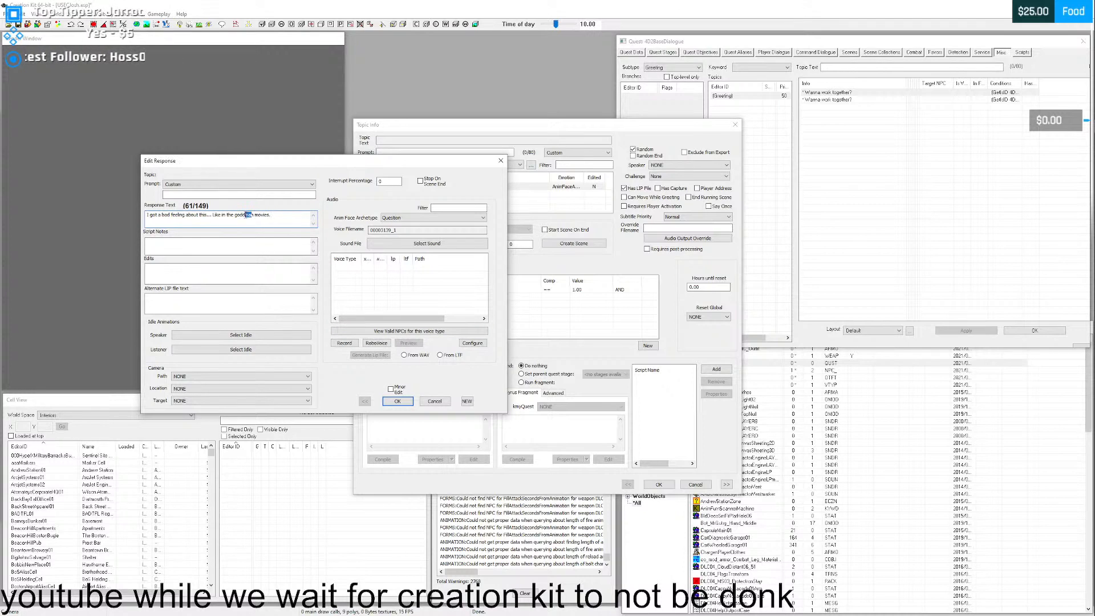
{"action": "left_click", "coordinate": [252, 215]}
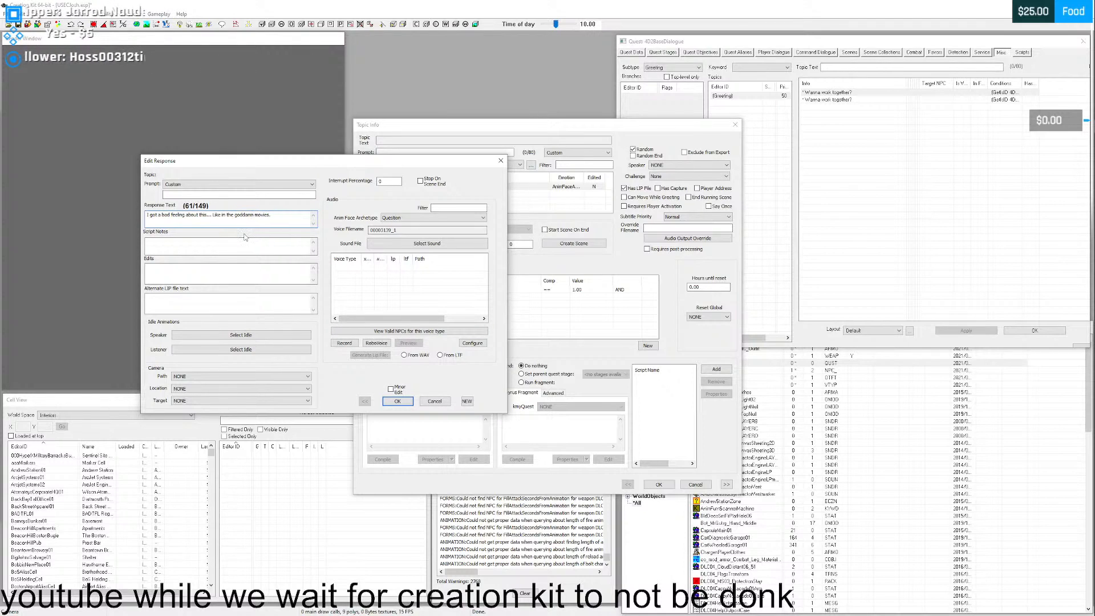
{"action": "left_click", "coordinate": [277, 216]}
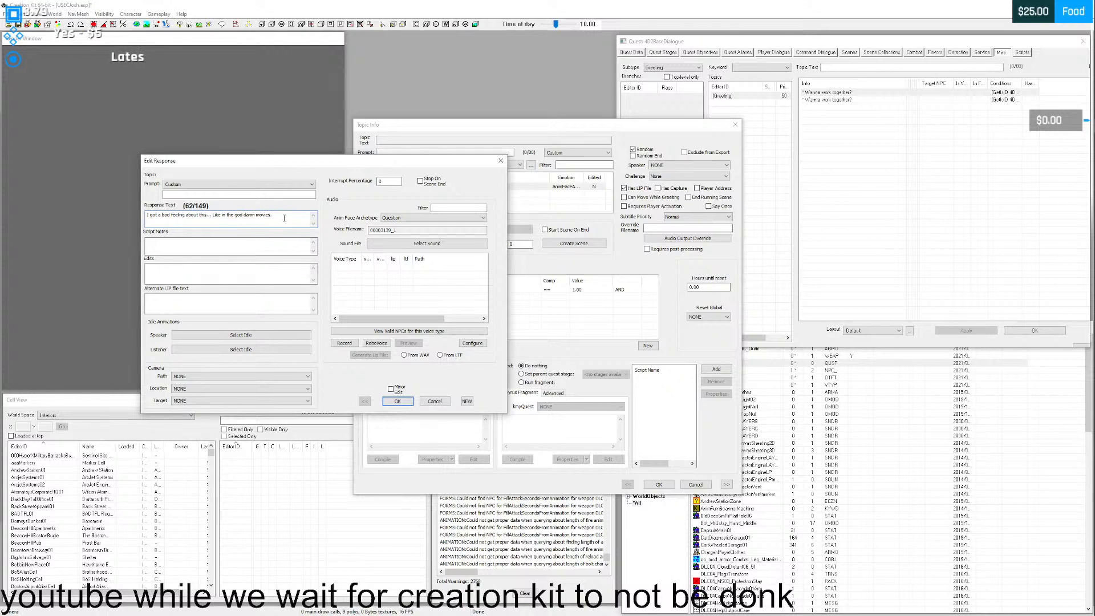
{"action": "left_click", "coordinate": [397, 401]}
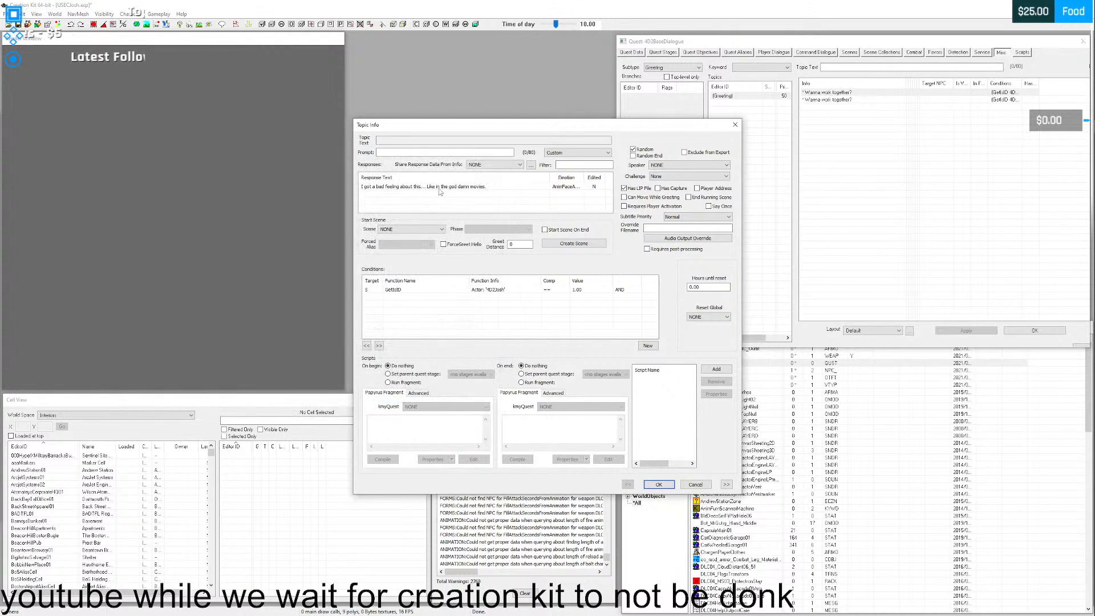
{"action": "left_click", "coordinate": [659, 485]}
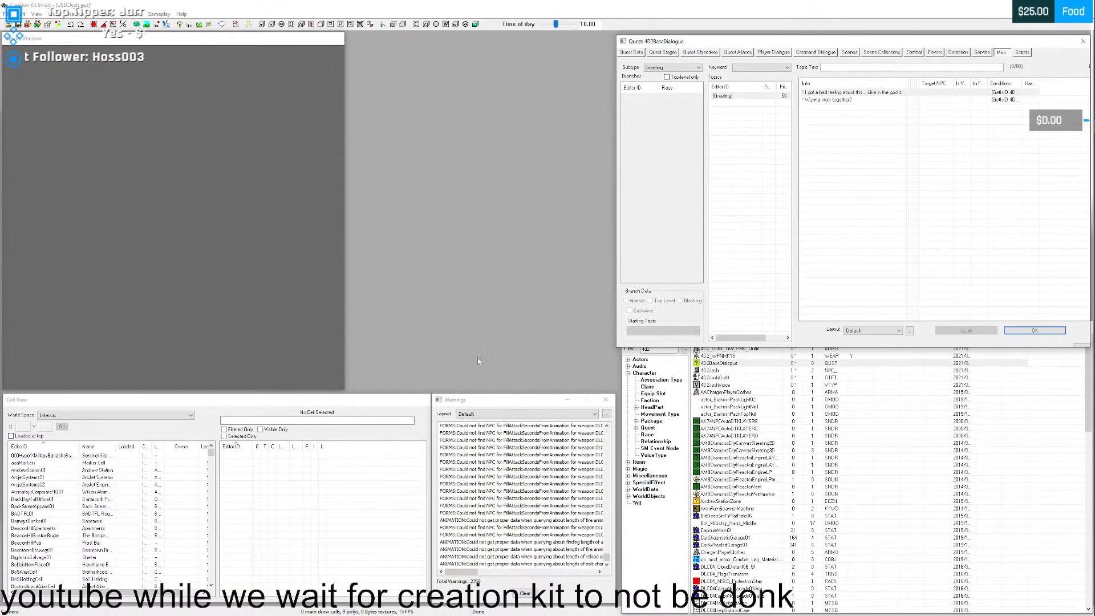
- Replace the remaining "Wanna work together?" Greeting response with "Getting sick and tired of all this running around." and save the info
{"action": "left_click", "coordinate": [836, 100]}
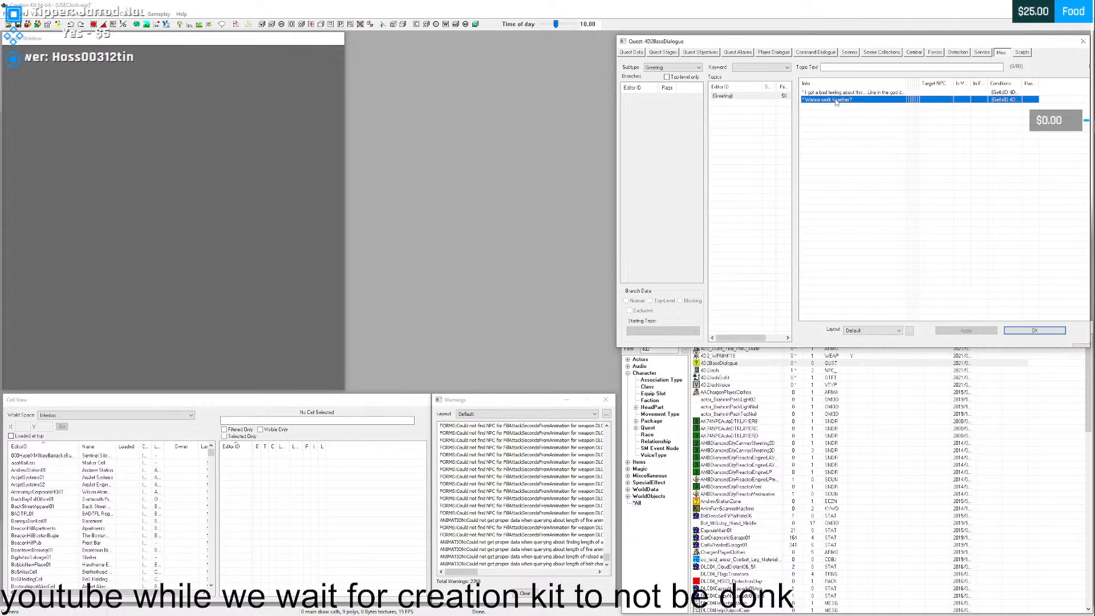
{"action": "double_click", "coordinate": [836, 100]}
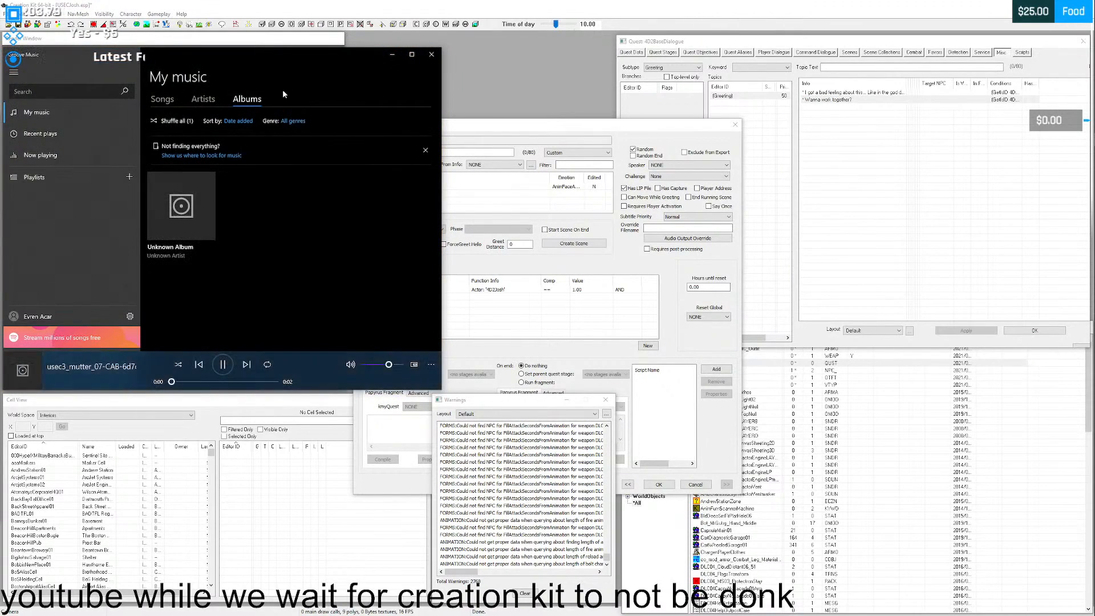
{"action": "left_click_drag", "start_coordinate": [542, 126], "coordinate": [673, 69]}
{"action": "double_click", "coordinate": [542, 124]}
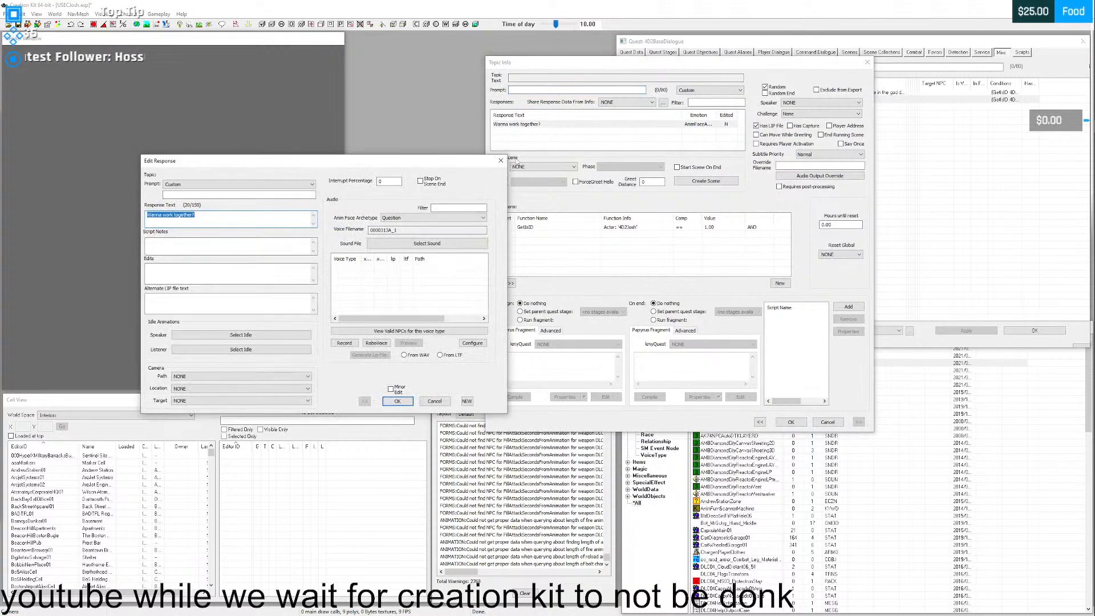
{"action": "type", "text": "Gettin"}
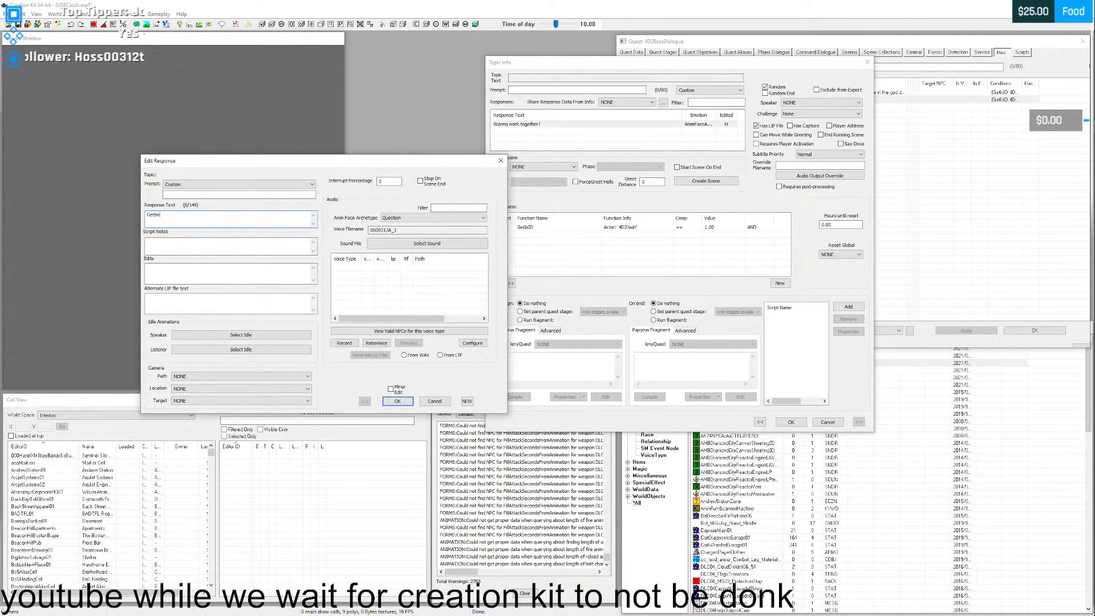
{"action": "type", "text": " Si"}
{"action": "type", "text": "sick and tired of all this run"}
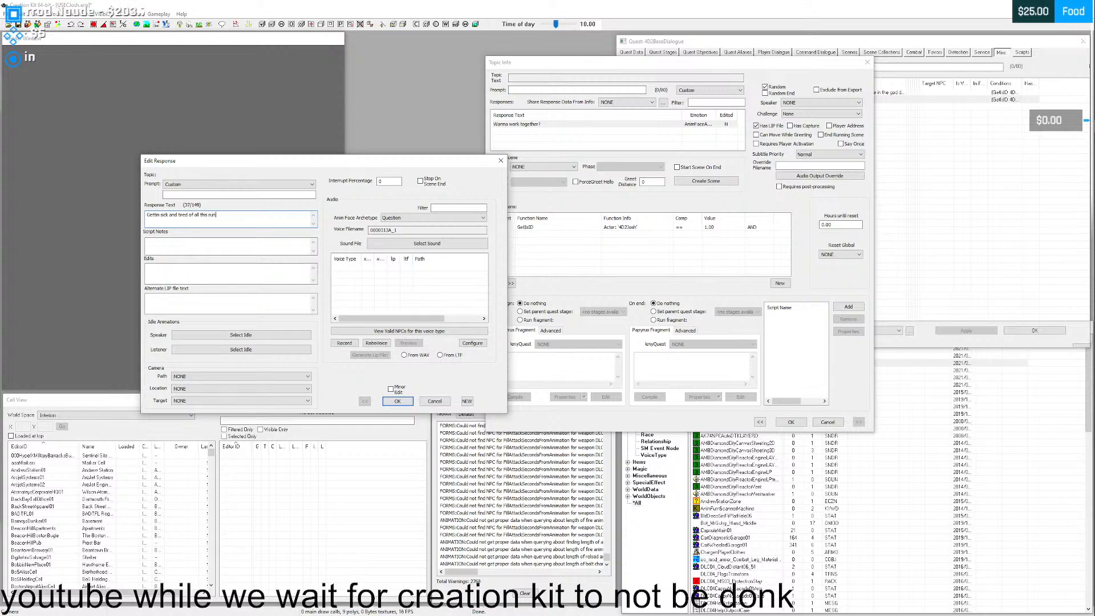
{"action": "type", "text": "ning around."}
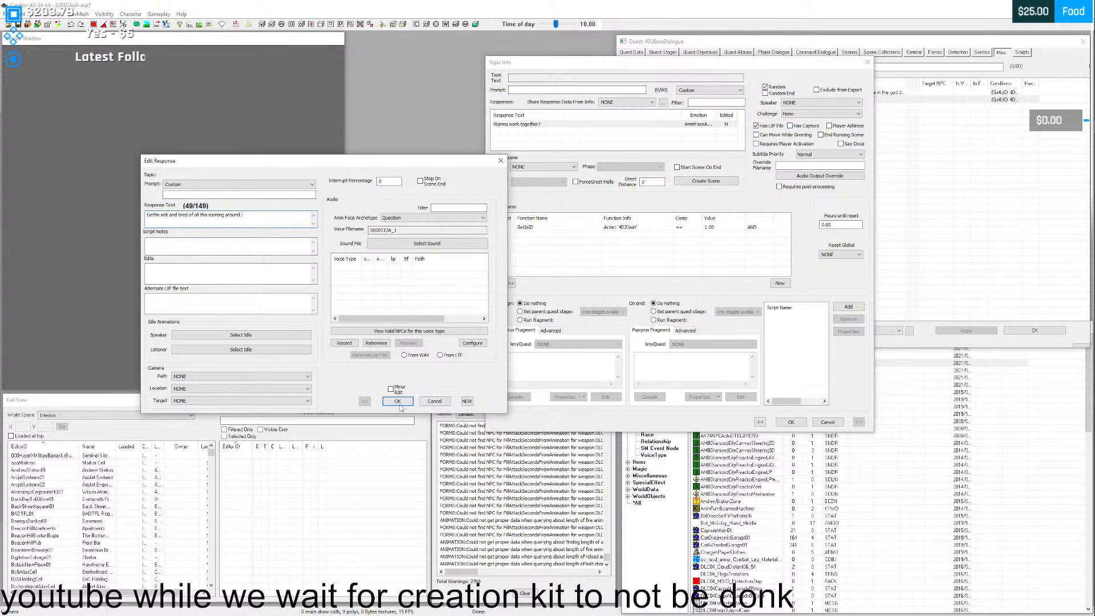
{"action": "type", "text": "g"}
{"action": "left_click", "coordinate": [398, 402]}
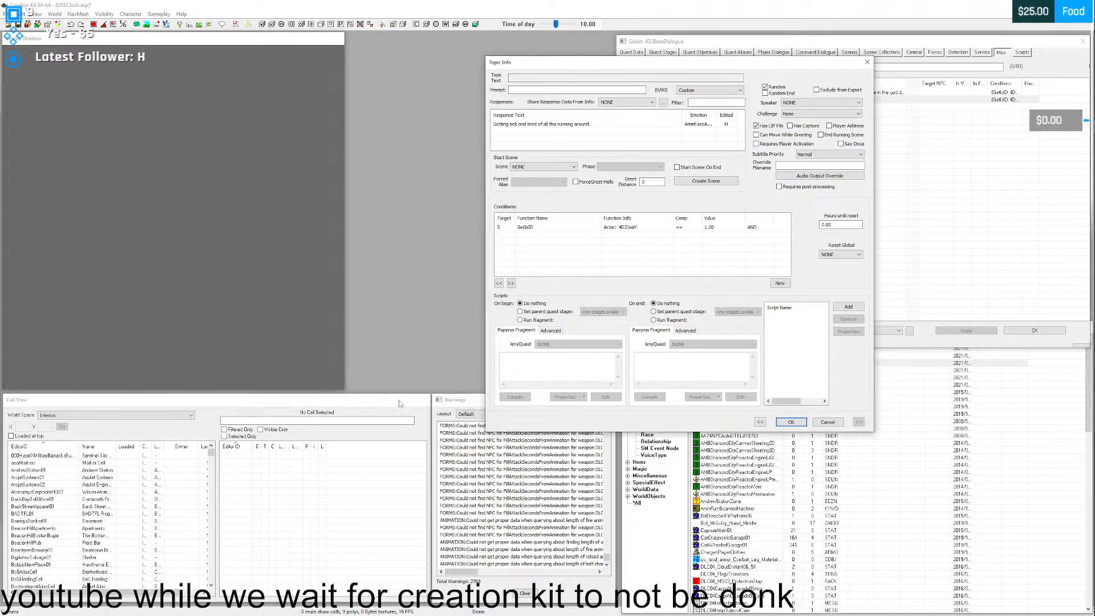
{"action": "left_click", "coordinate": [791, 422]}
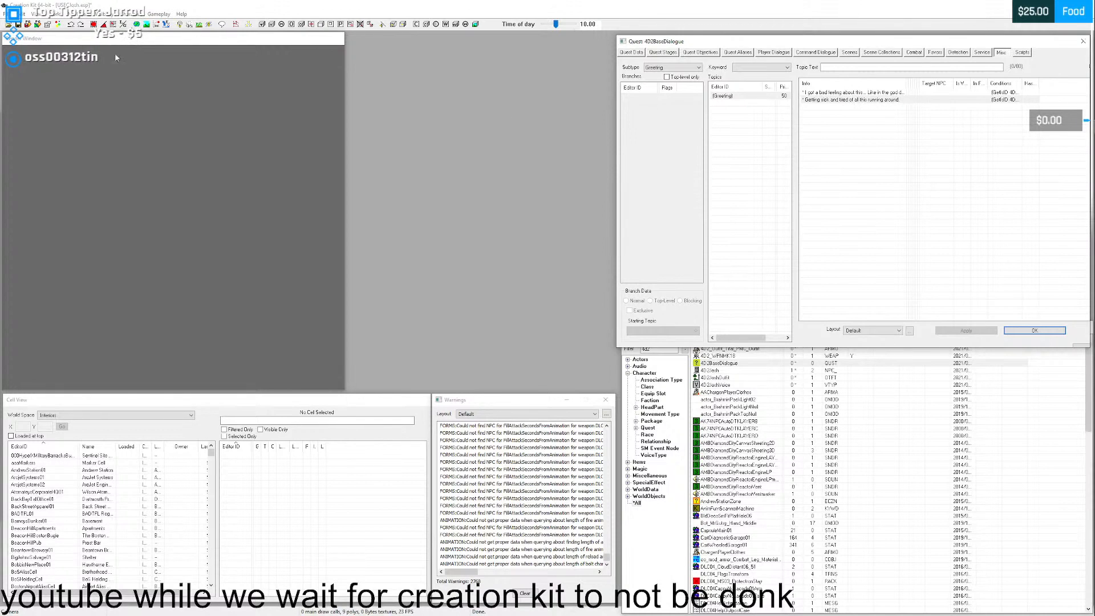
{"action": "right_click", "coordinate": [832, 100]}
{"action": "left_click", "coordinate": [855, 134]}
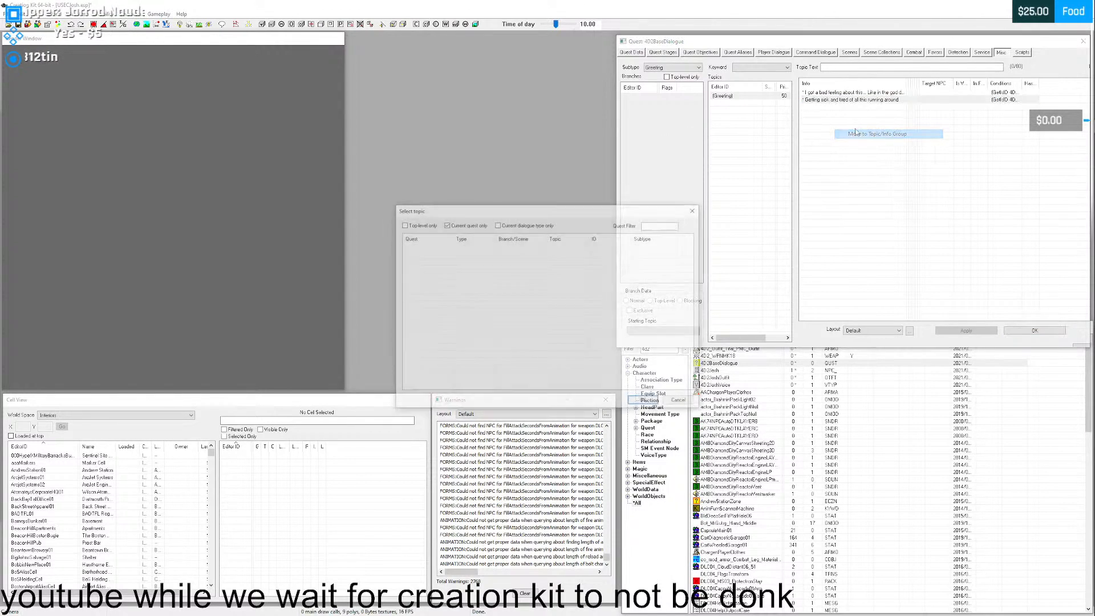
{"action": "key", "text": "Escape"}
- Duplicate the "Getting sick and tired of all this running around." Greeting info and open the copy with the music player cleared away
{"action": "right_click", "coordinate": [838, 99]}
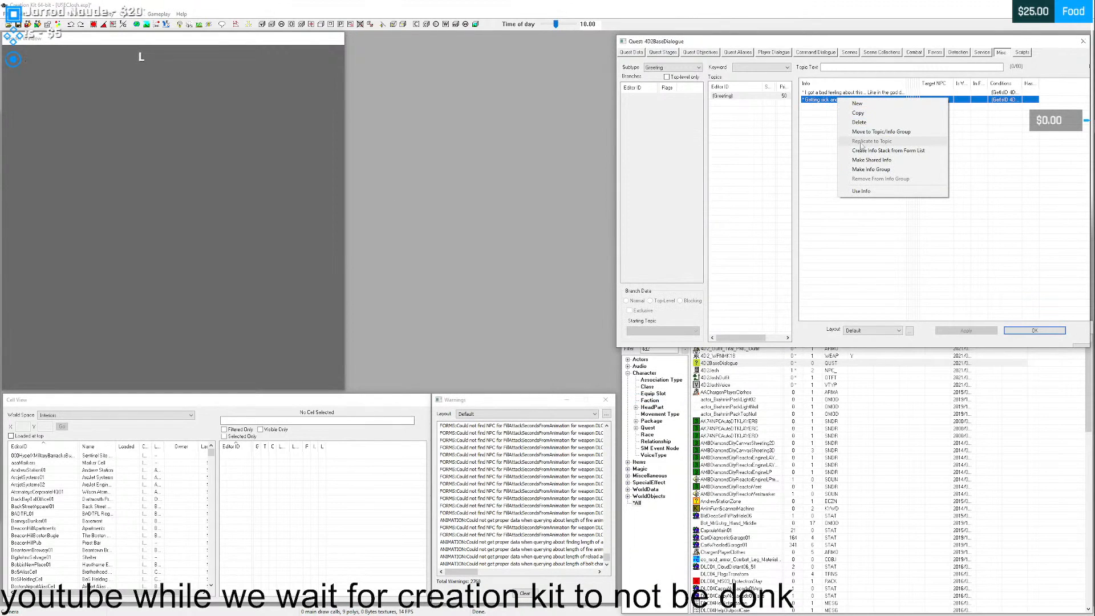
{"action": "left_click", "coordinate": [858, 113]}
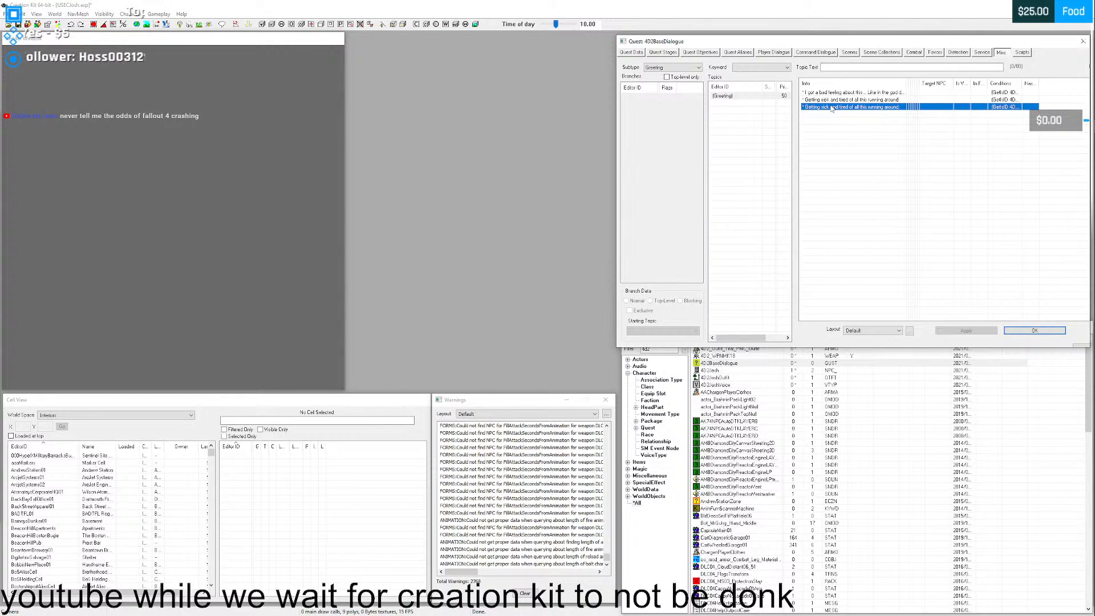
{"action": "double_click", "coordinate": [830, 107]}
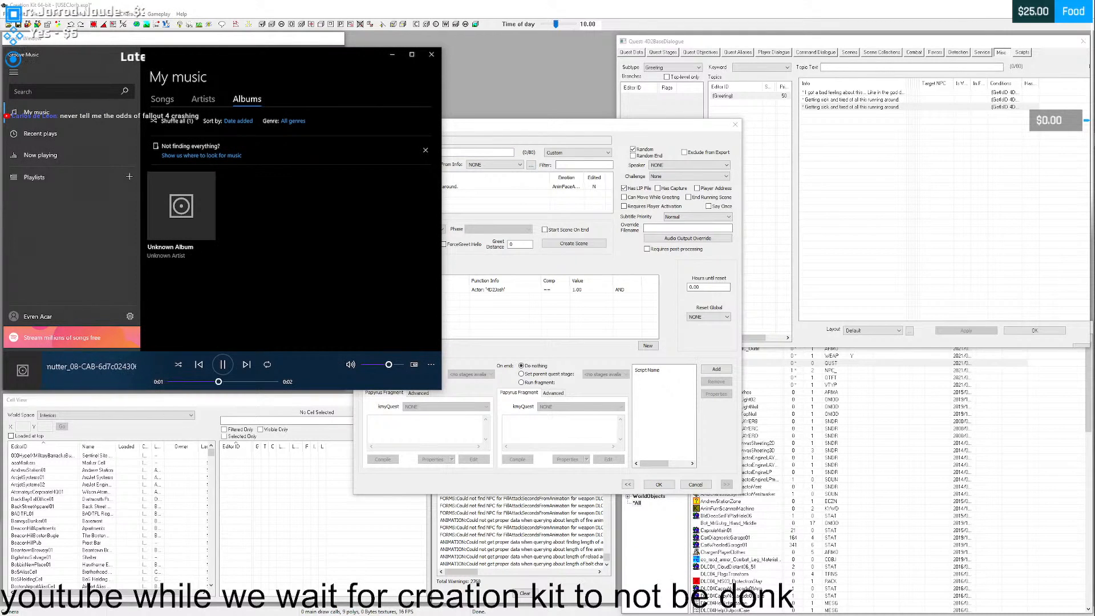
{"action": "left_click", "coordinate": [479, 154]}
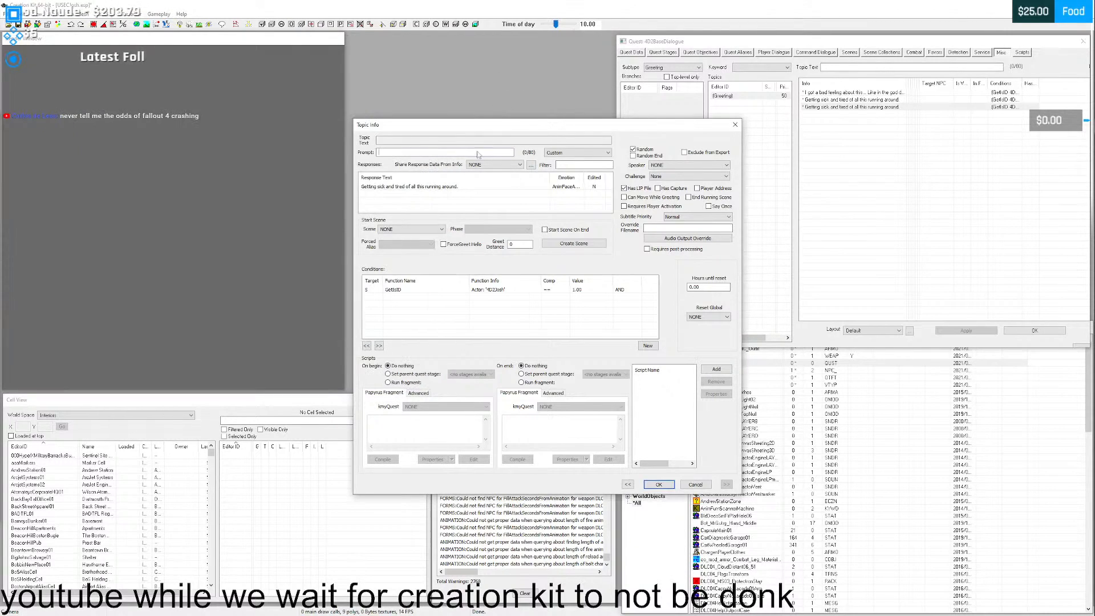
- Replace the copied info's response text with "I can believe command up and left us here."
{"action": "double_click", "coordinate": [444, 186]}
{"action": "type", "text": "I"}
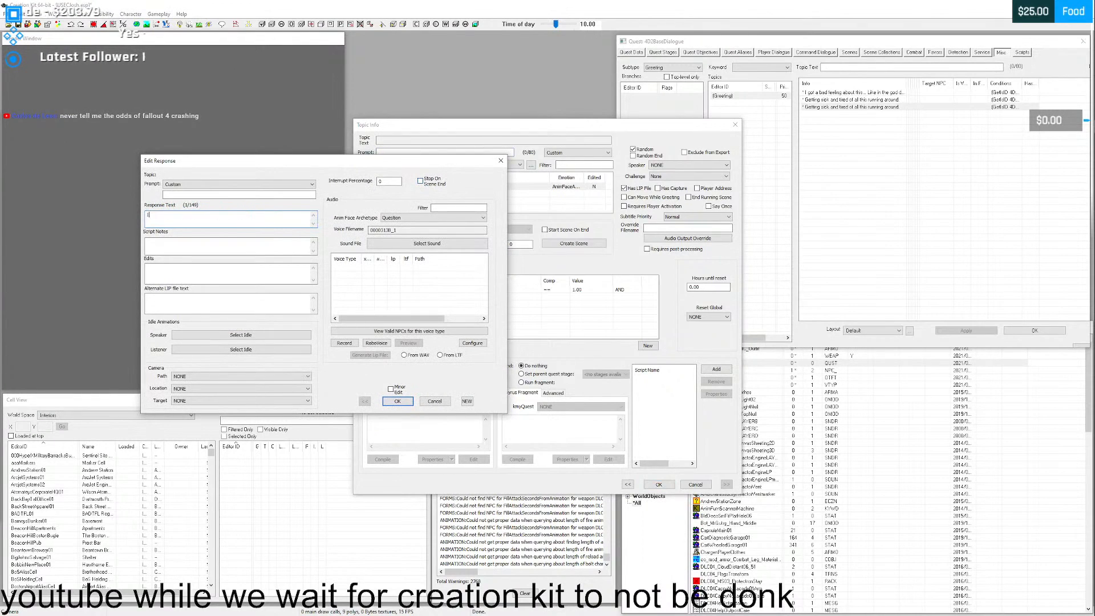
{"action": "type", "text": " can bel"}
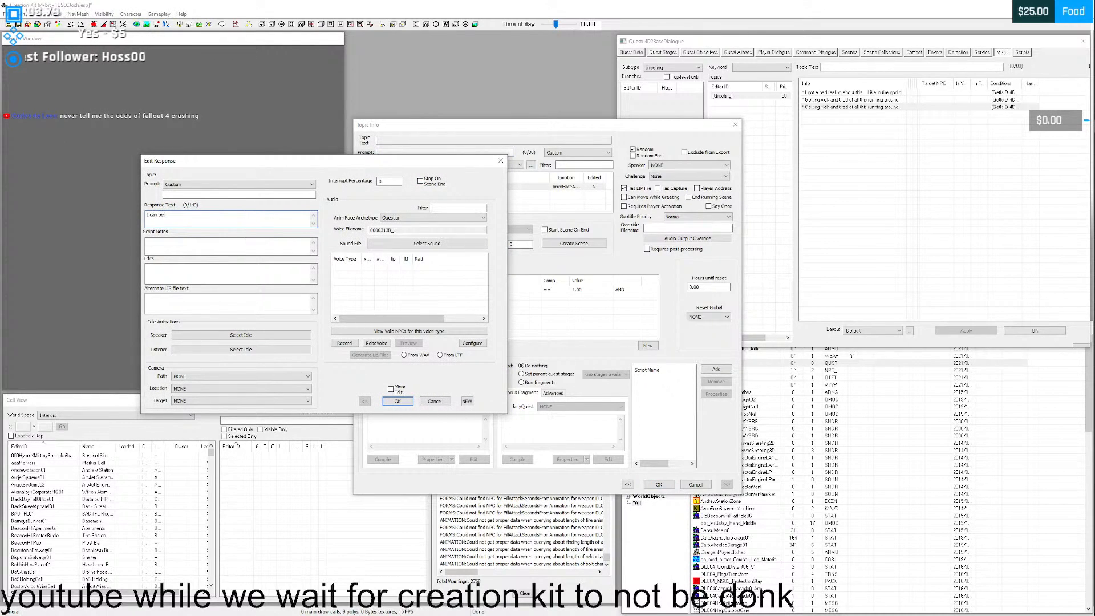
{"action": "type", "text": "ieve com"}
{"action": "type", "text": "mand "}
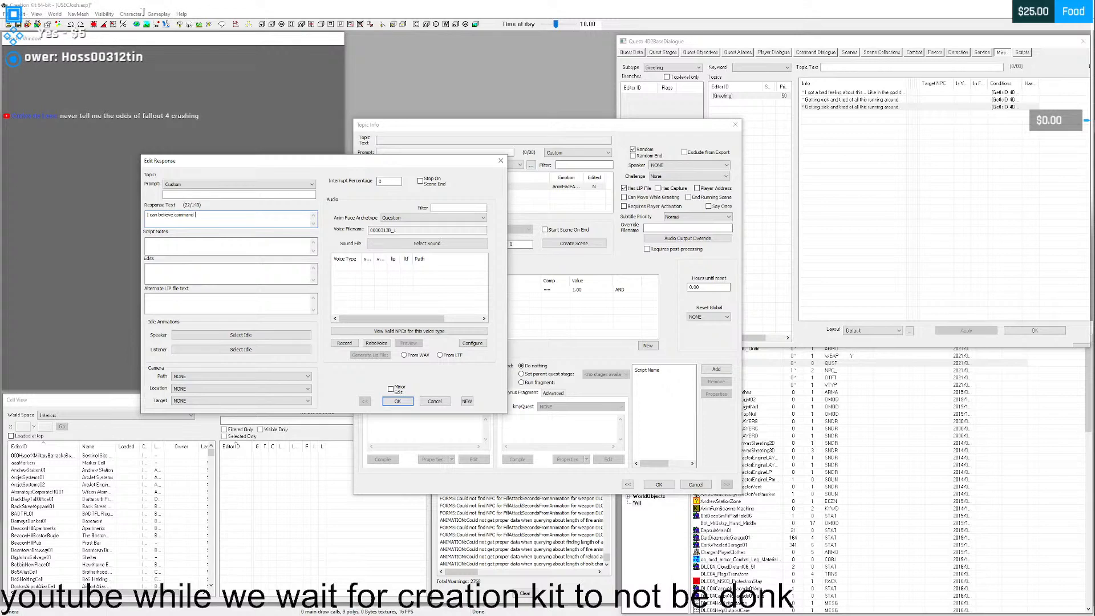
{"action": "type", "text": "up and le"}
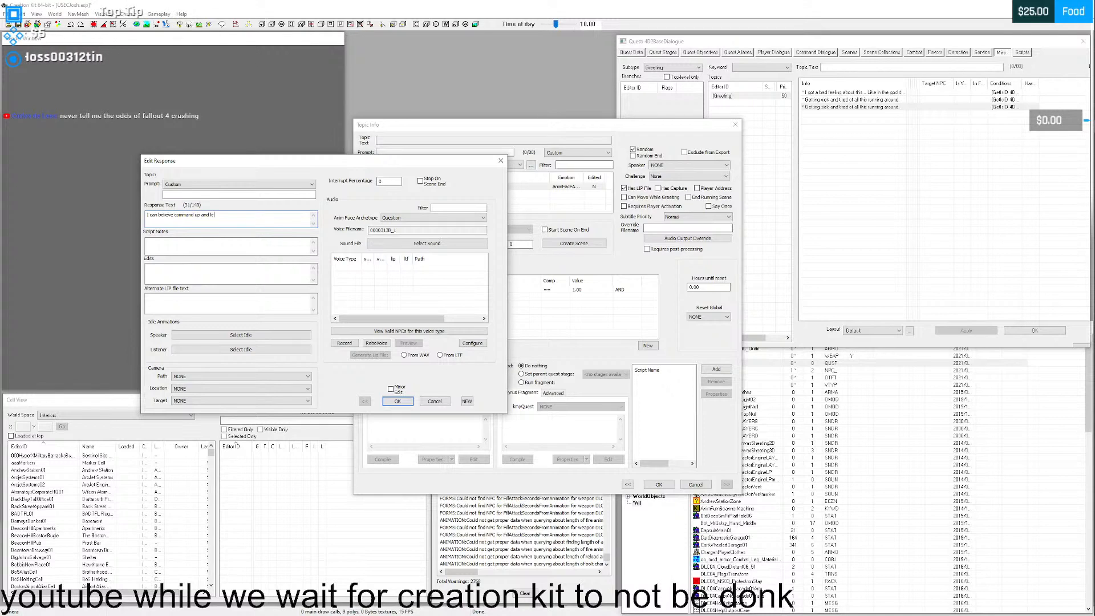
{"action": "type", "text": "ft us here"}
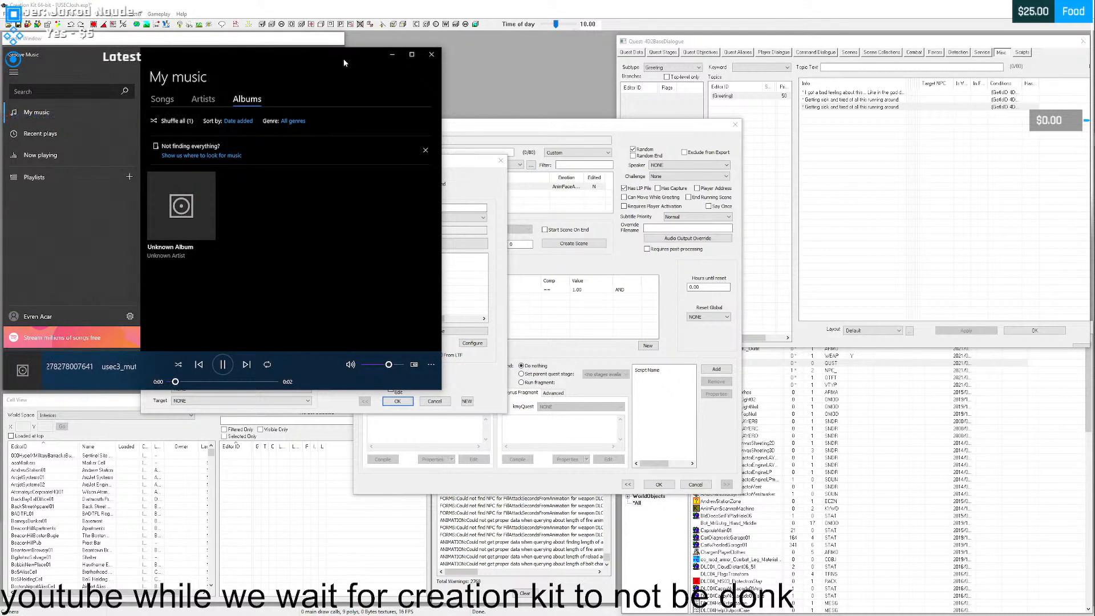
- Move the response window aside, insert "just" before "up and left us here" in the response text, and save the response and info
{"action": "left_click_drag", "start_coordinate": [461, 163], "coordinate": [687, 150]}
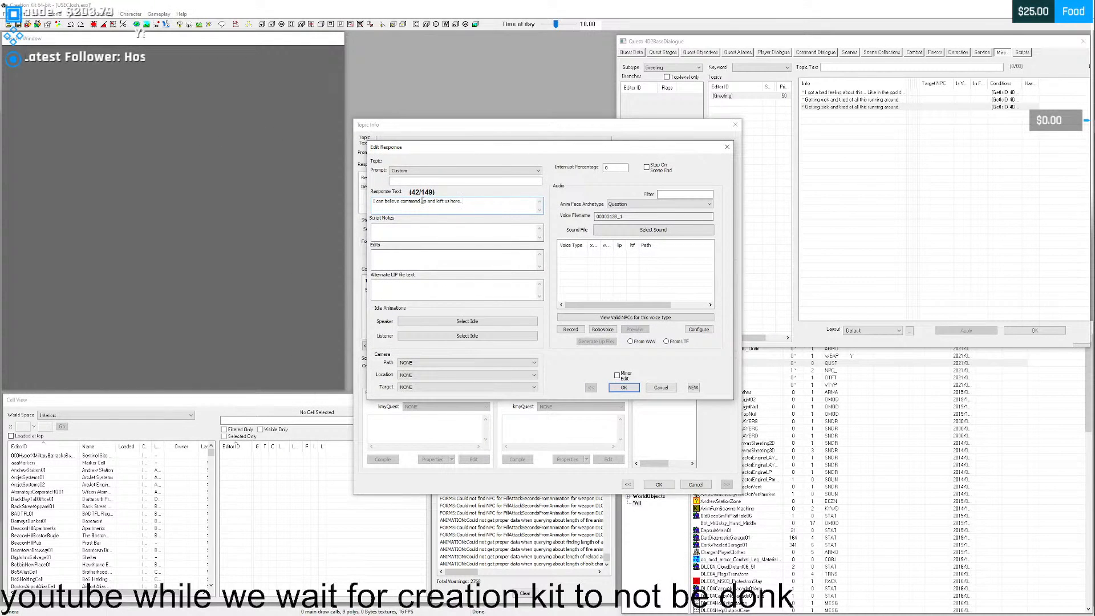
{"action": "type", "text": "just"}
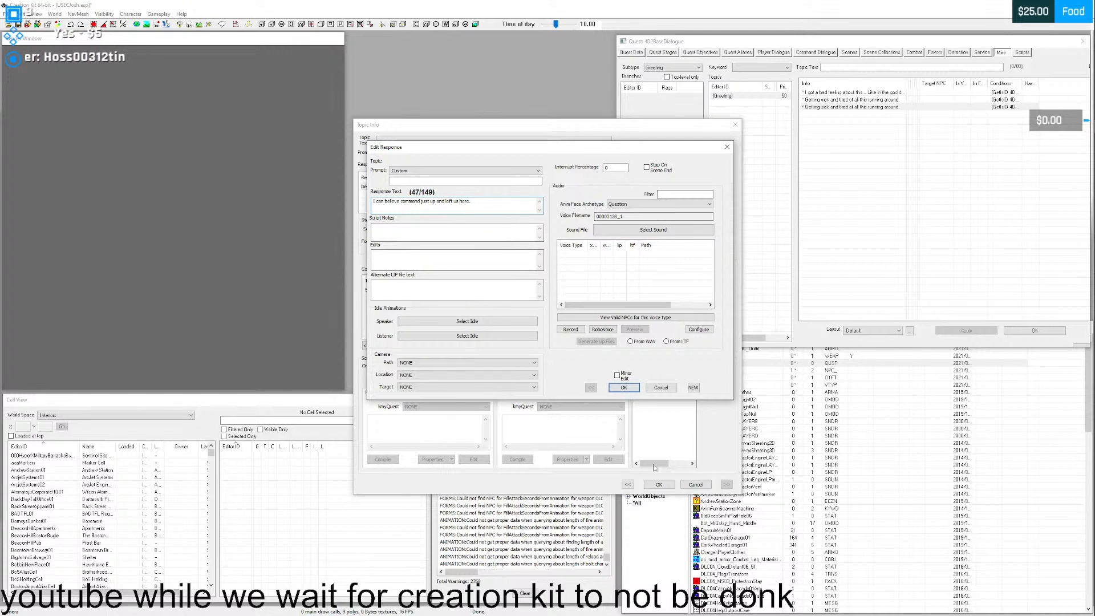
{"action": "left_click", "coordinate": [623, 388]}
{"action": "left_click", "coordinate": [659, 484]}
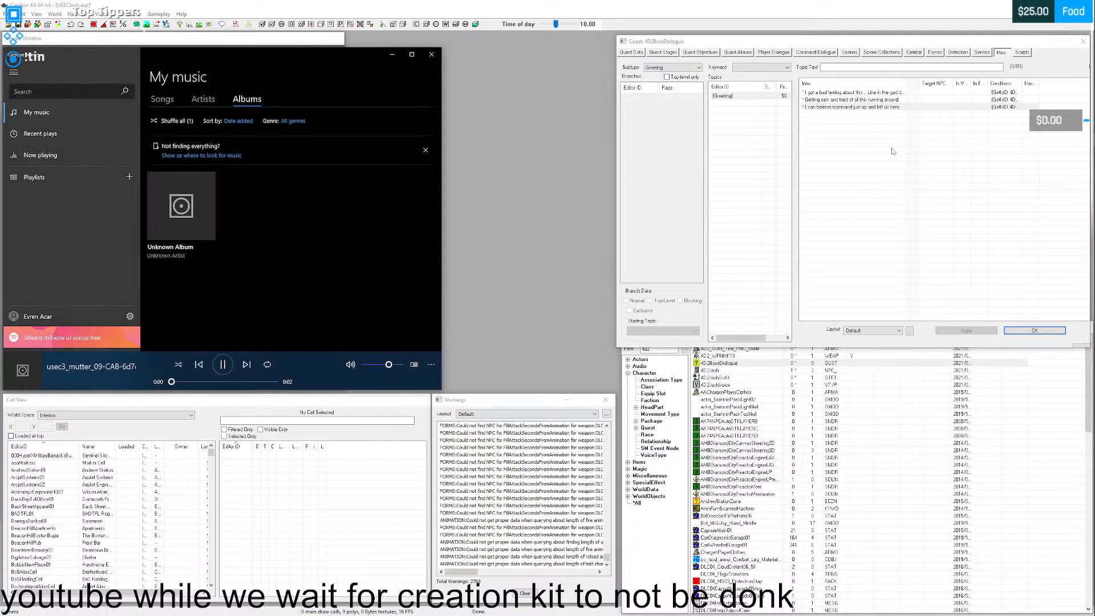
- Duplicate the "I can believe command just up and left us here." info, set the copy's response to "No ones left behind my ass." and save it
{"action": "right_click", "coordinate": [846, 107]}
{"action": "left_click", "coordinate": [865, 119]}
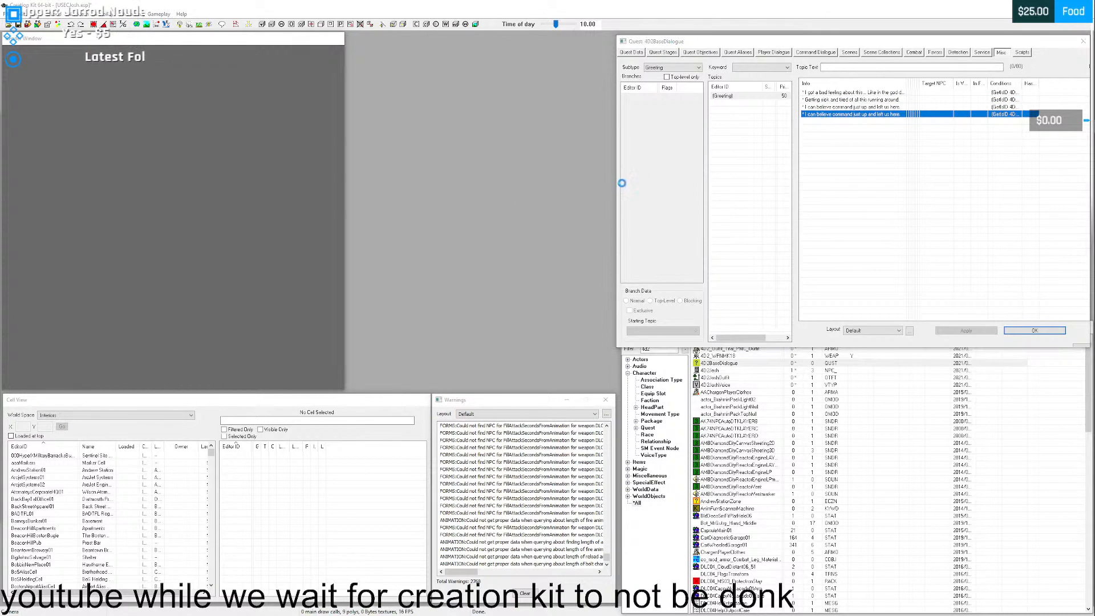
{"action": "double_click", "coordinate": [456, 187]}
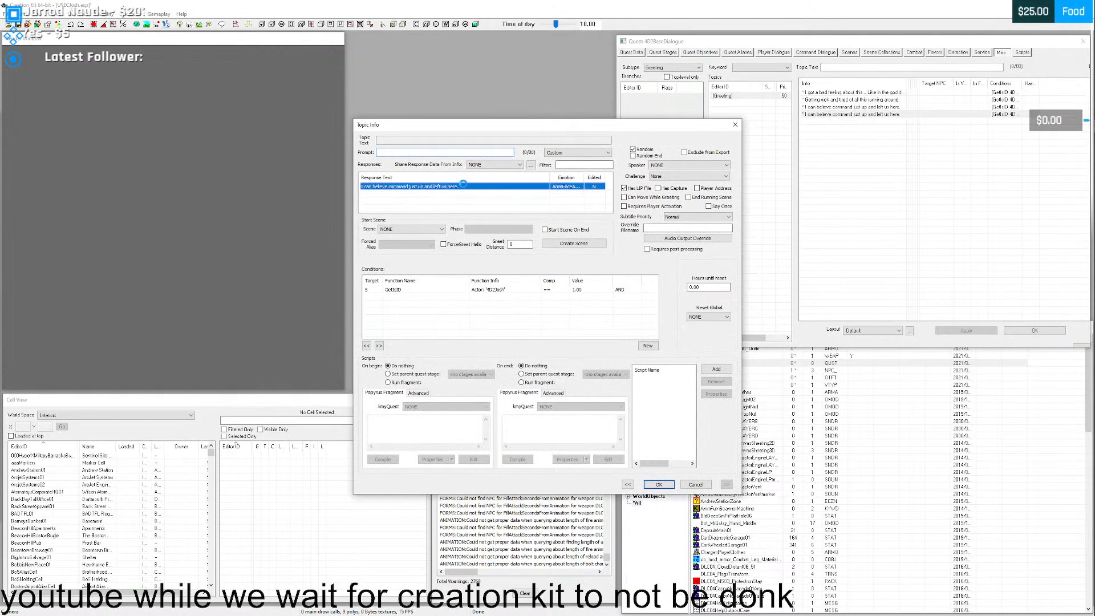
{"action": "type", "text": "No ones"}
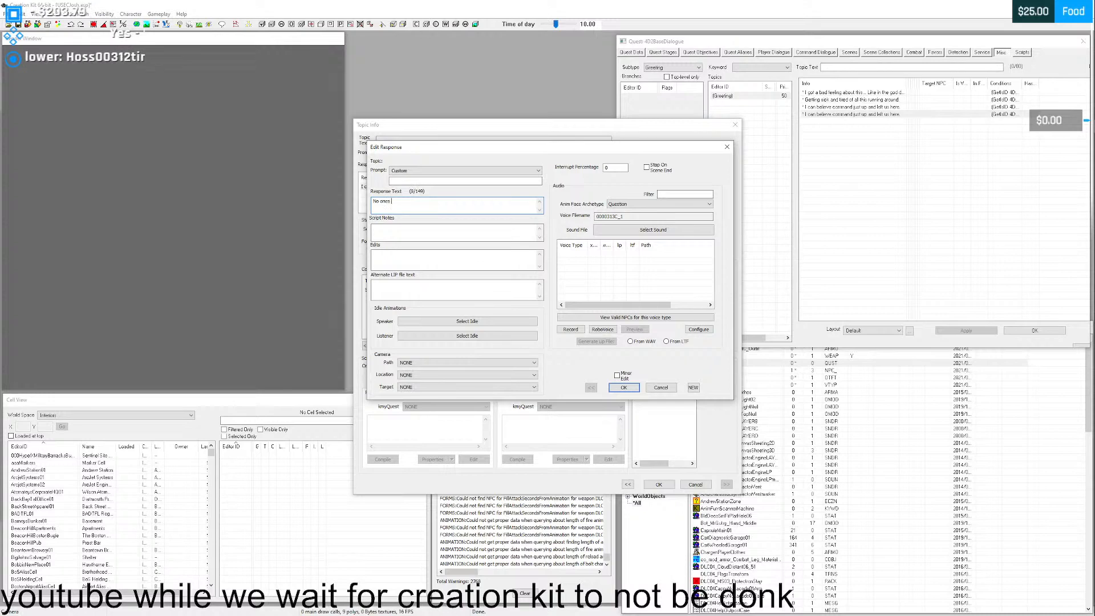
{"action": "type", "text": " left behind my ass."}
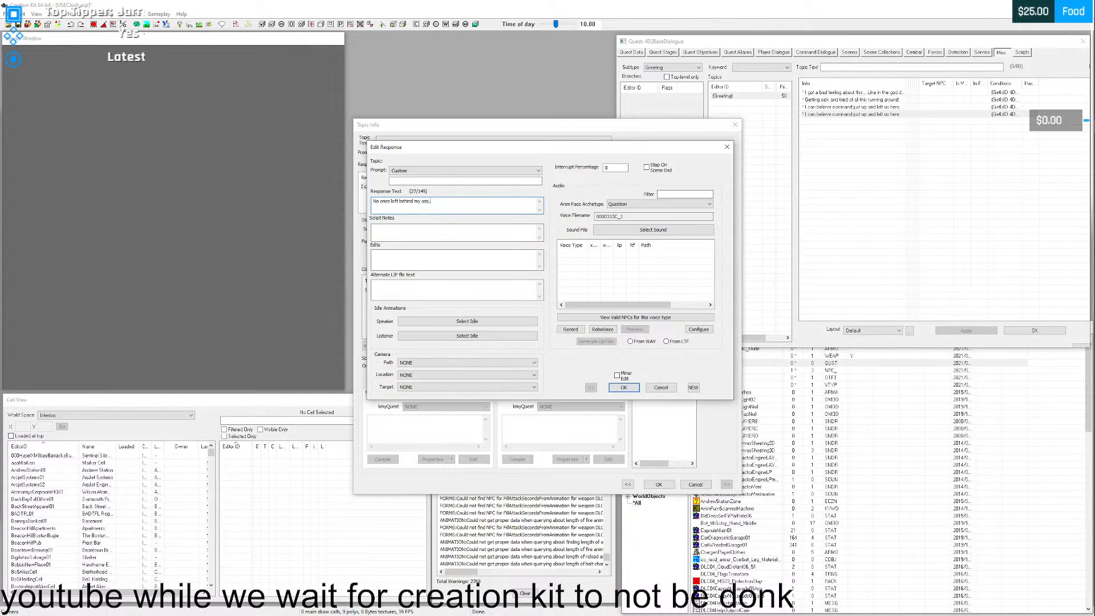
{"action": "left_click", "coordinate": [624, 388]}
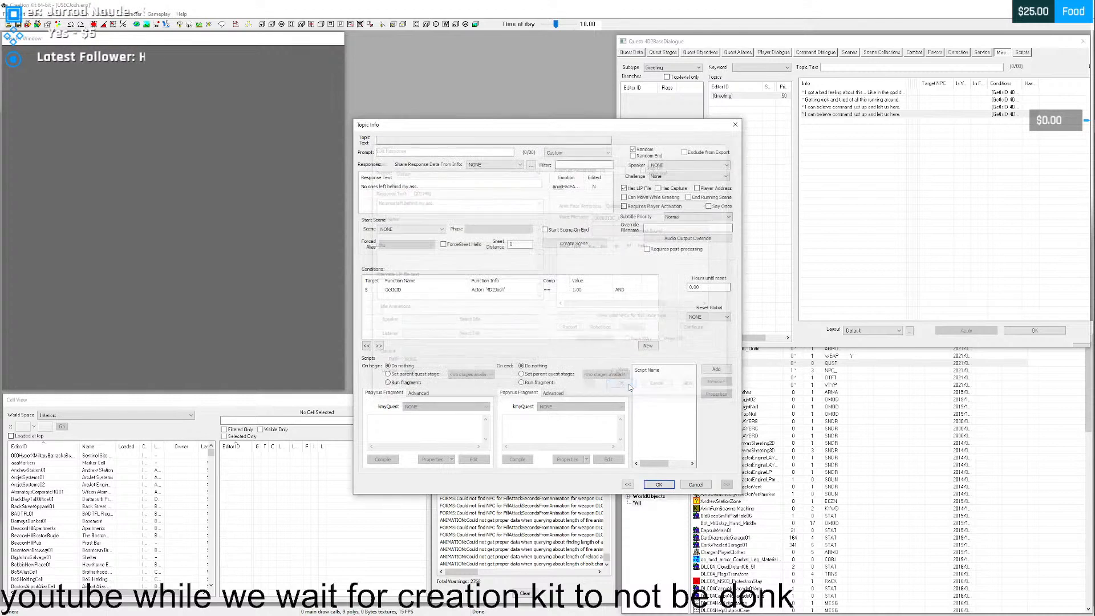
{"action": "left_click", "coordinate": [658, 485]}
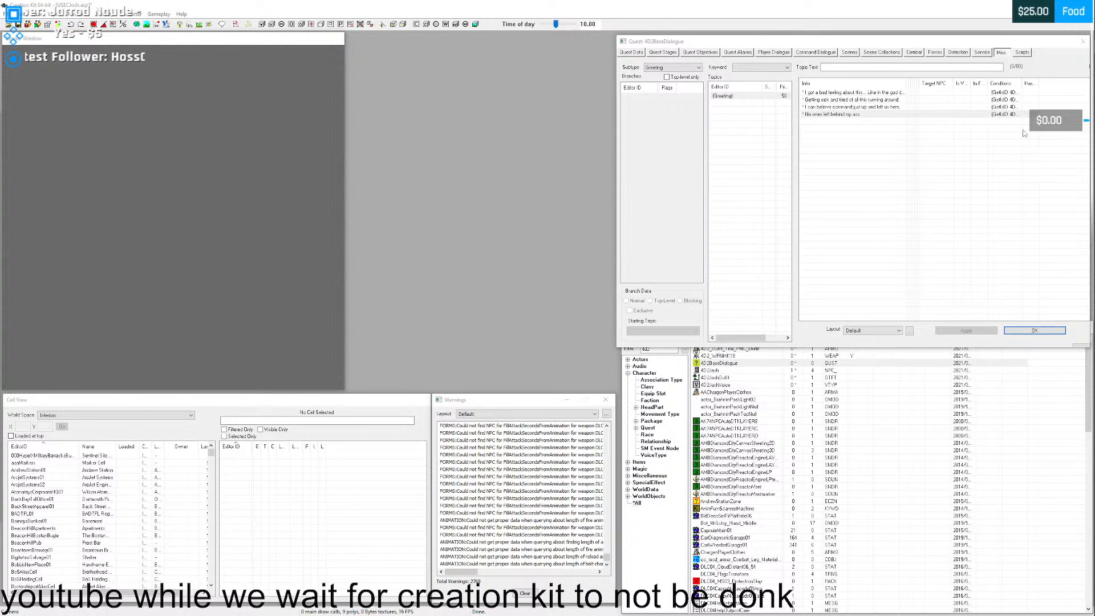
- Combine the four existing Greeting infos into one info group
{"action": "left_click", "coordinate": [854, 115]}
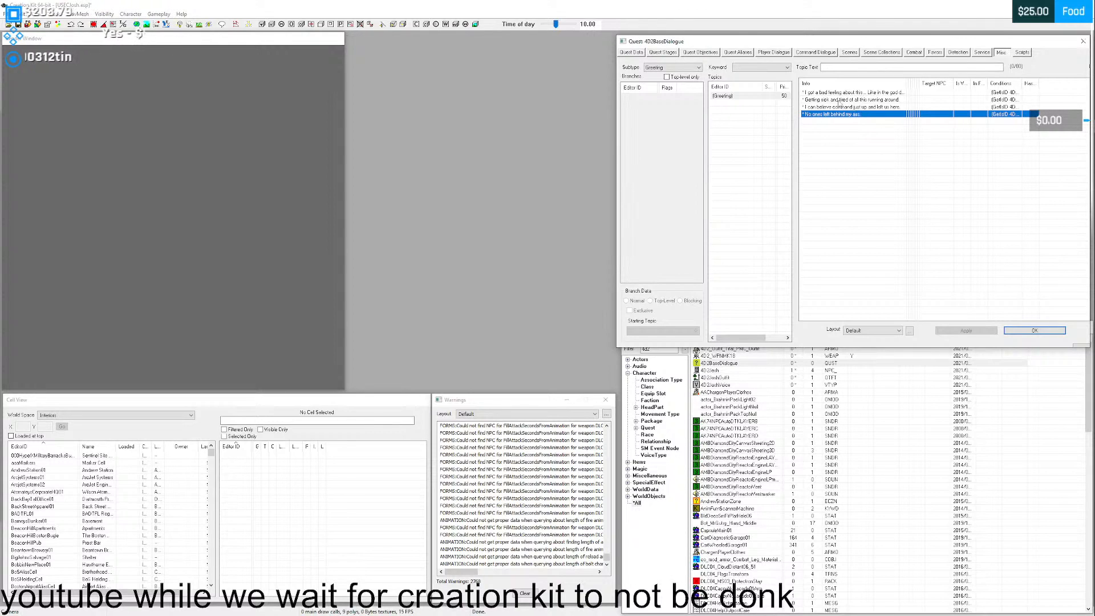
{"action": "left_click", "coordinate": [840, 101]}
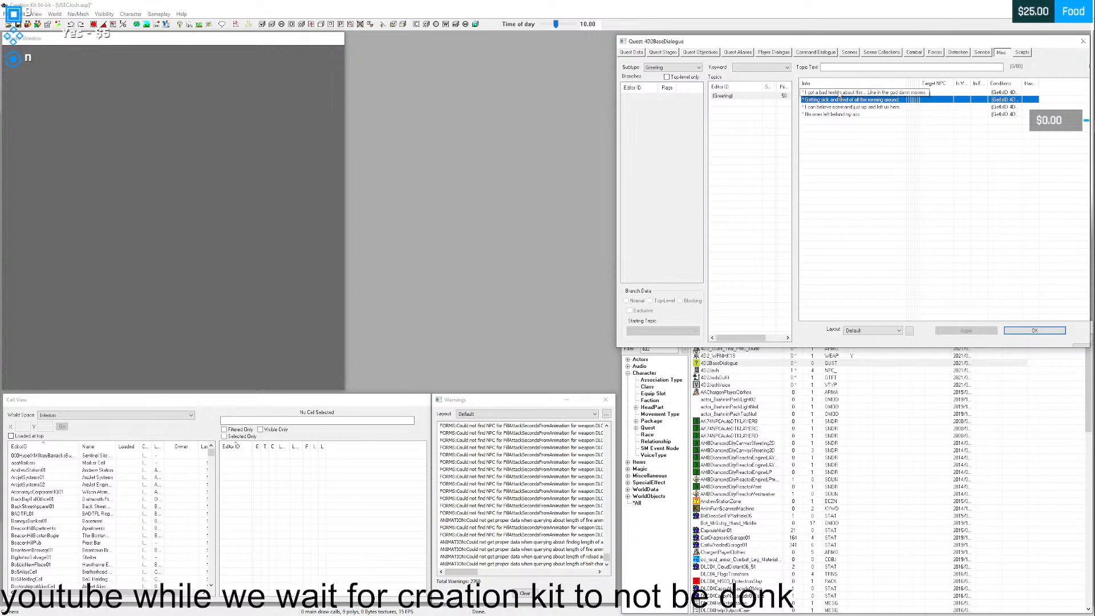
{"action": "left_click", "coordinate": [826, 92]}
{"action": "left_click", "coordinate": [826, 114], "text": "shift"}
{"action": "right_click", "coordinate": [830, 100]}
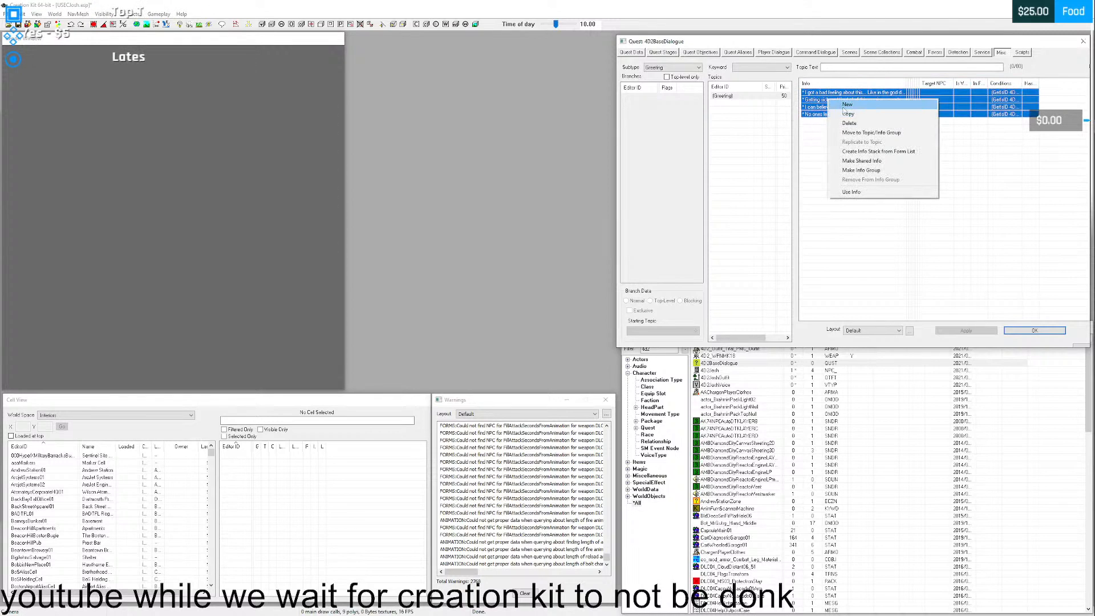
{"action": "left_click", "coordinate": [862, 171]}
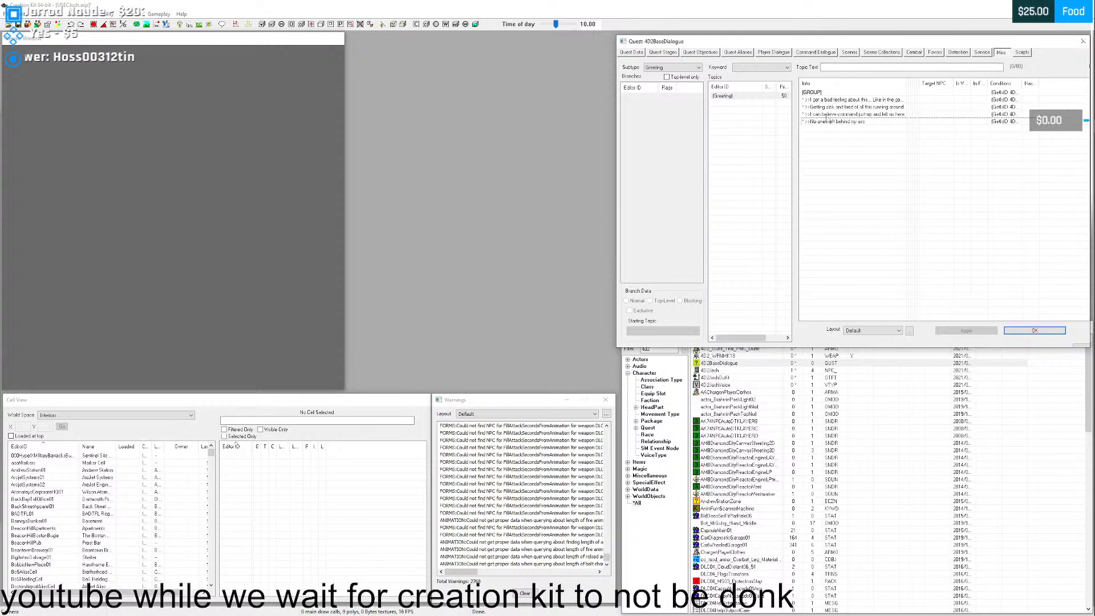
- Enable Force All Children Random on the new Greeting info group and save the group
{"action": "left_click", "coordinate": [811, 92]}
{"action": "double_click", "coordinate": [810, 92]}
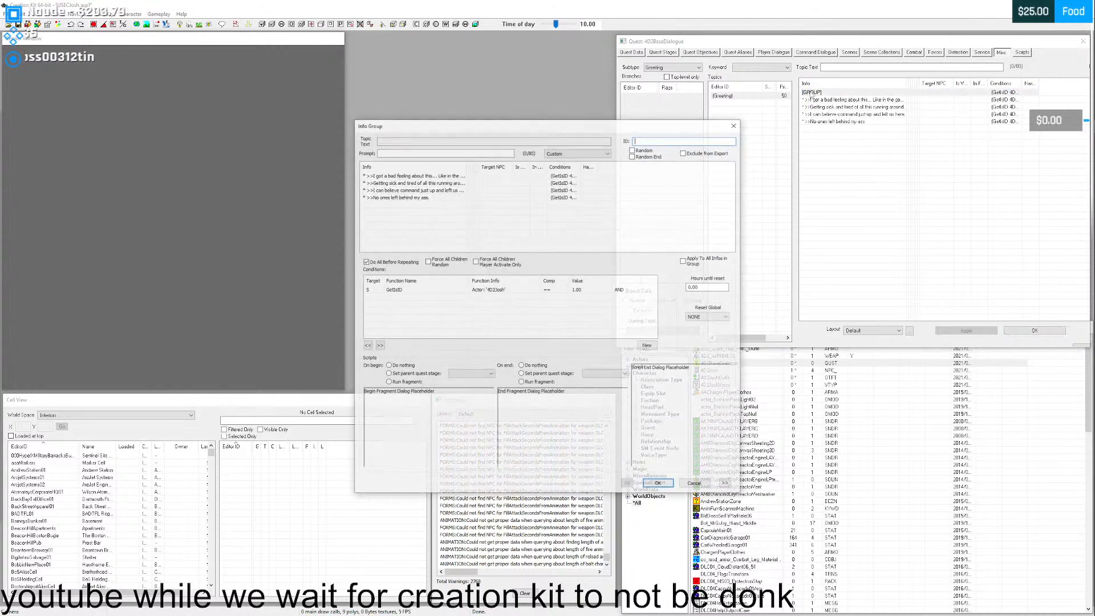
{"action": "left_click", "coordinate": [428, 262]}
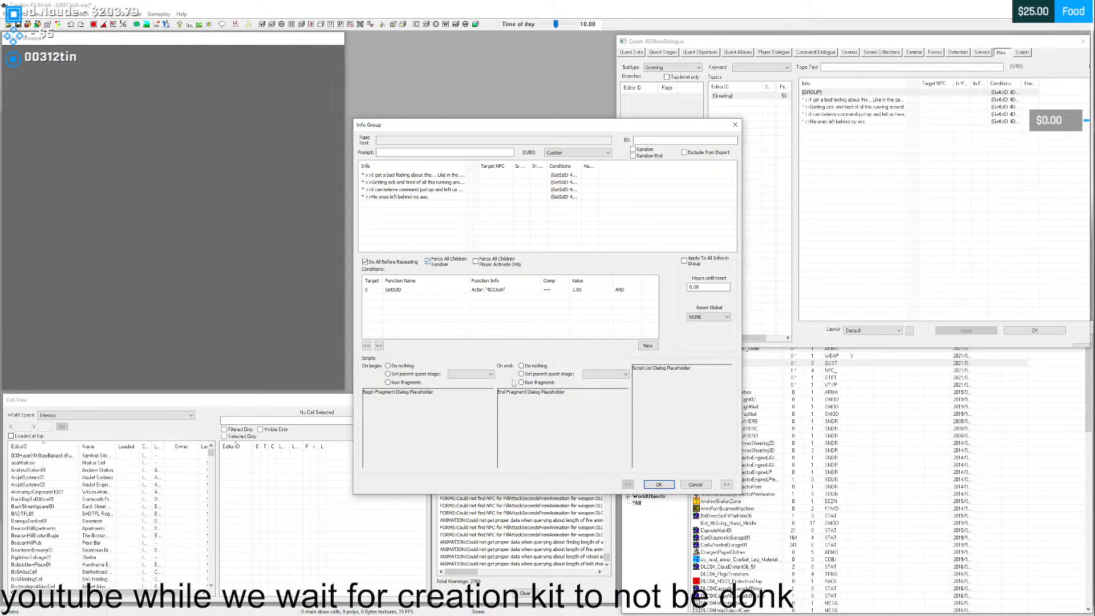
{"action": "left_click", "coordinate": [658, 484]}
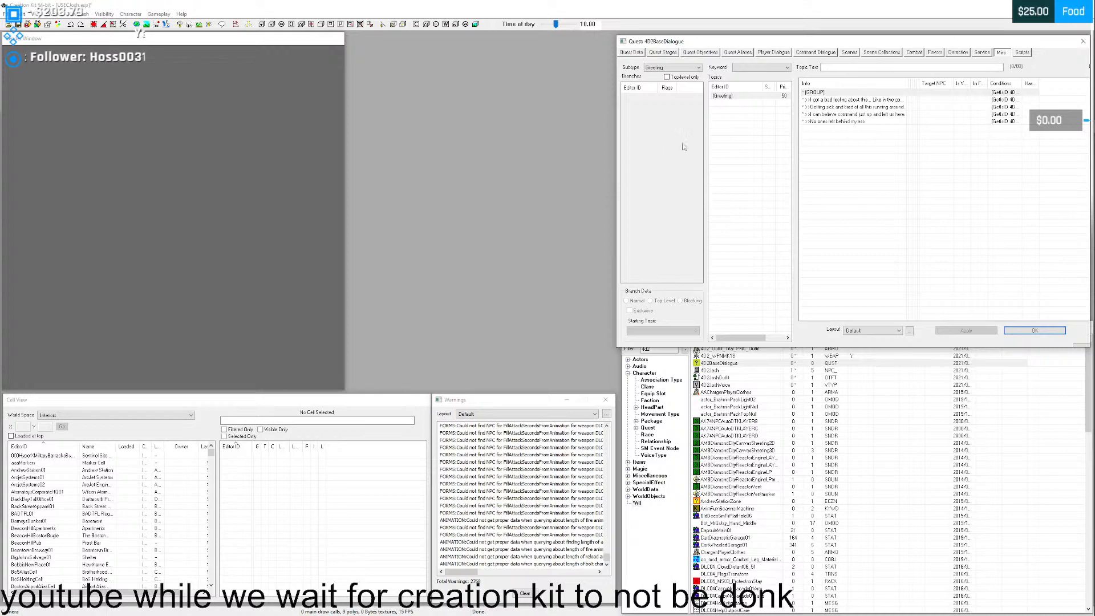
- Duplicate the "No ones left behind my ass." info inside the Greeting group
{"action": "left_click", "coordinate": [834, 122]}
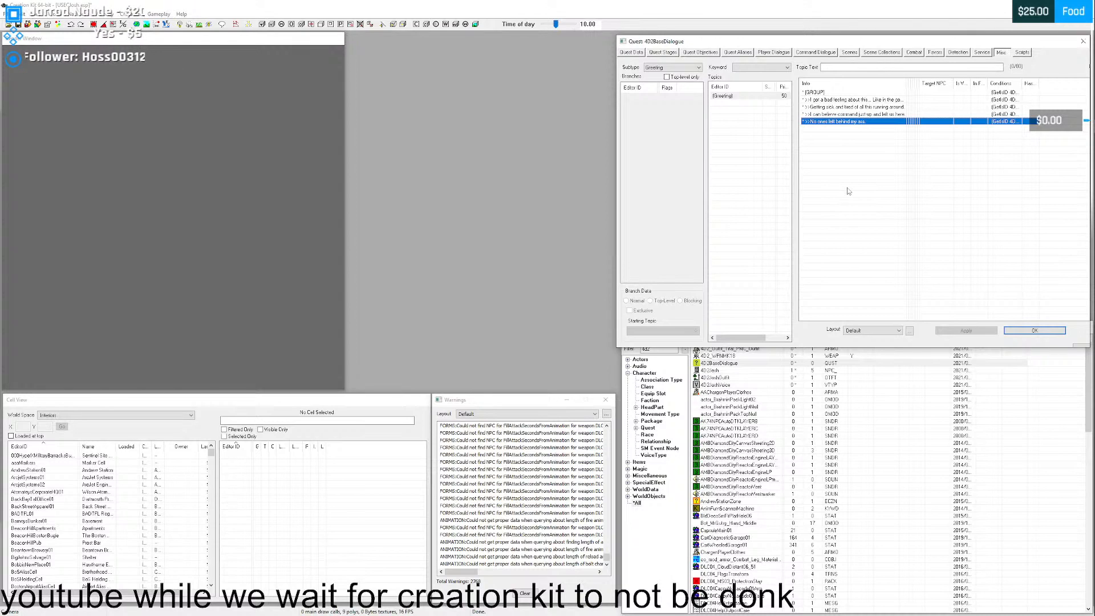
{"action": "left_click", "coordinate": [847, 114]}
{"action": "left_click", "coordinate": [845, 121]}
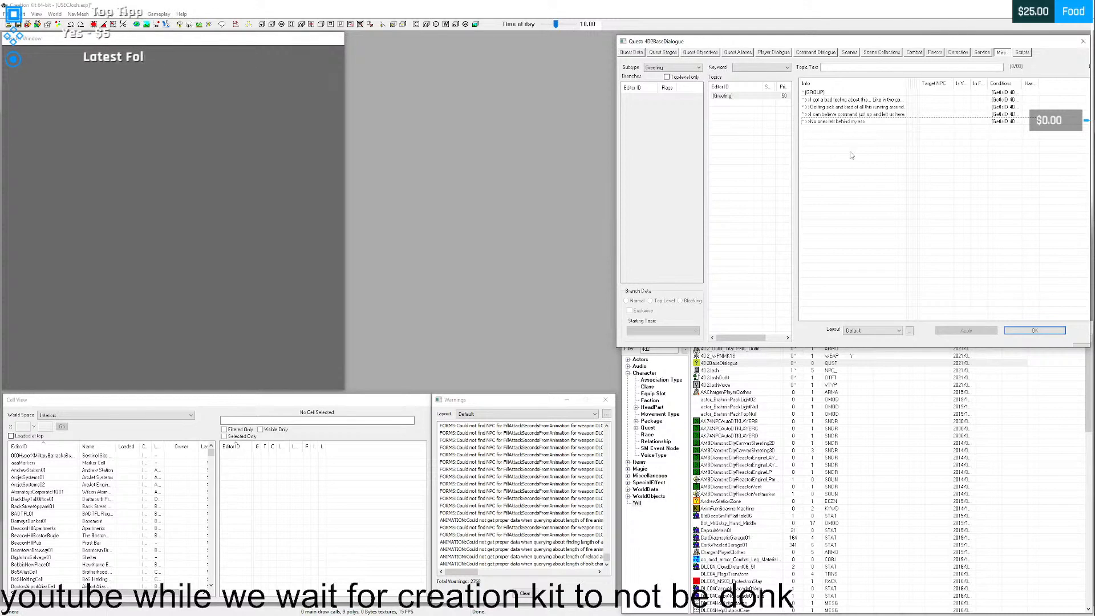
{"action": "right_click", "coordinate": [826, 123]}
{"action": "left_click", "coordinate": [824, 120]}
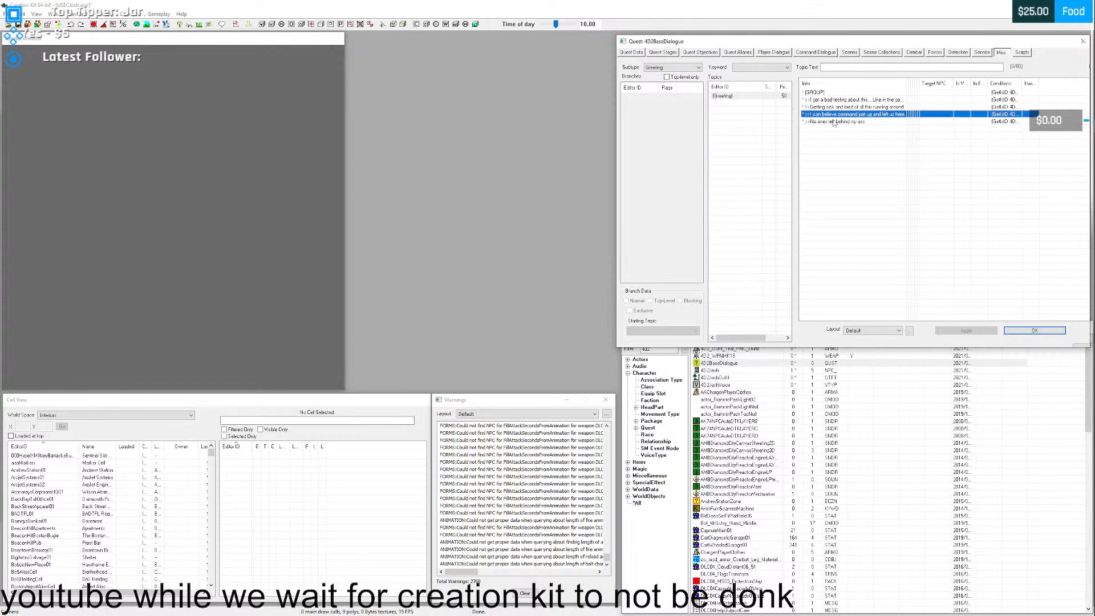
{"action": "right_click", "coordinate": [832, 121]}
{"action": "left_click", "coordinate": [853, 136]}
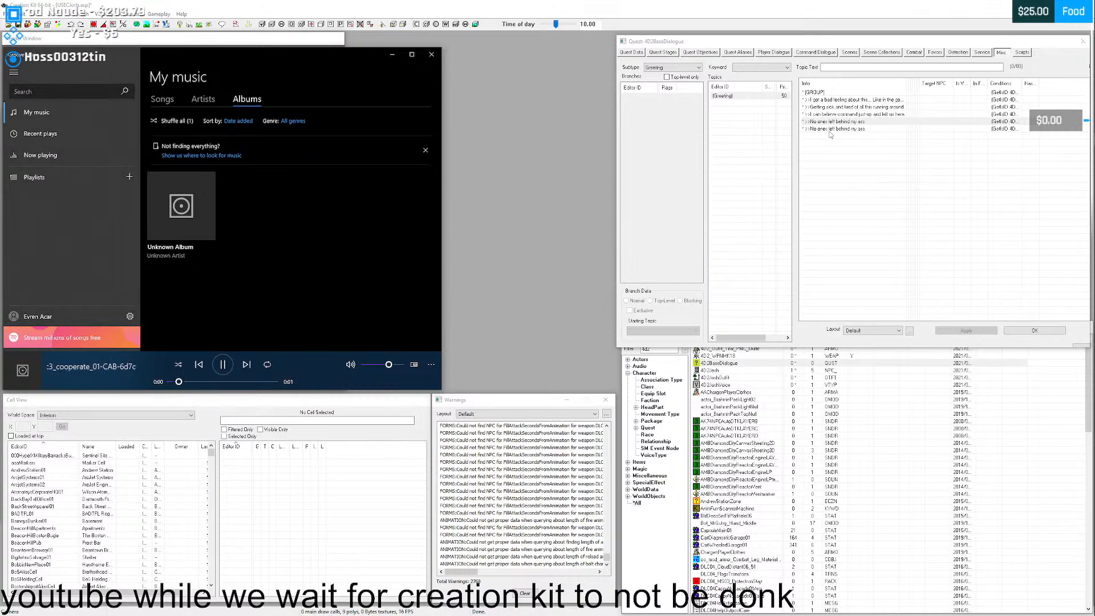
- Replace the copied info's response text with "Wanna work together?", ignore the spelling suggestion for "Wanna", and save the response and info
{"action": "left_click", "coordinate": [838, 128]}
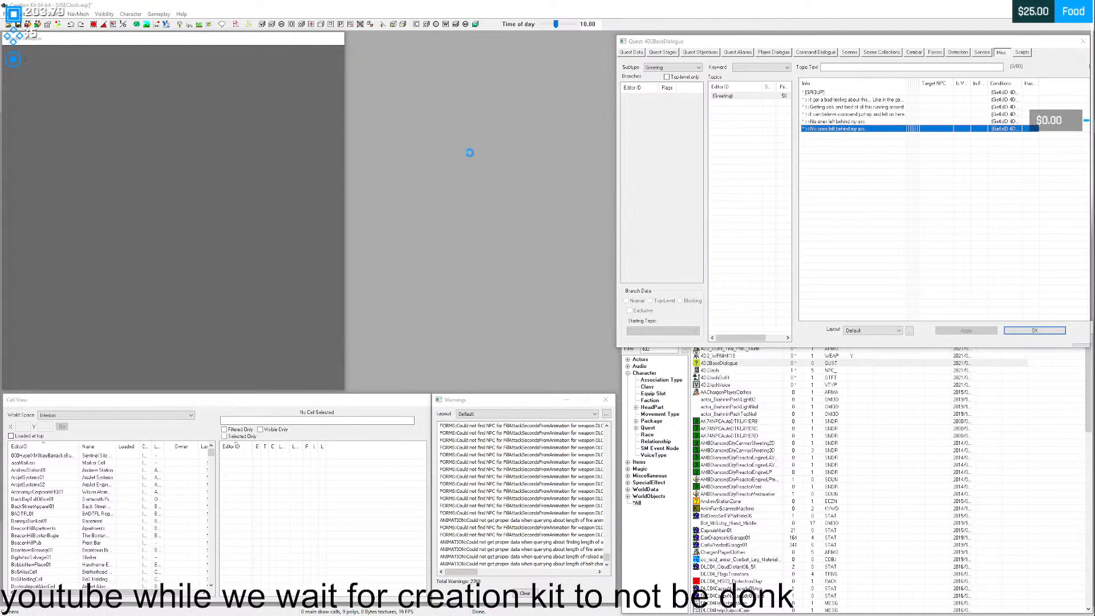
{"action": "left_click", "coordinate": [423, 189]}
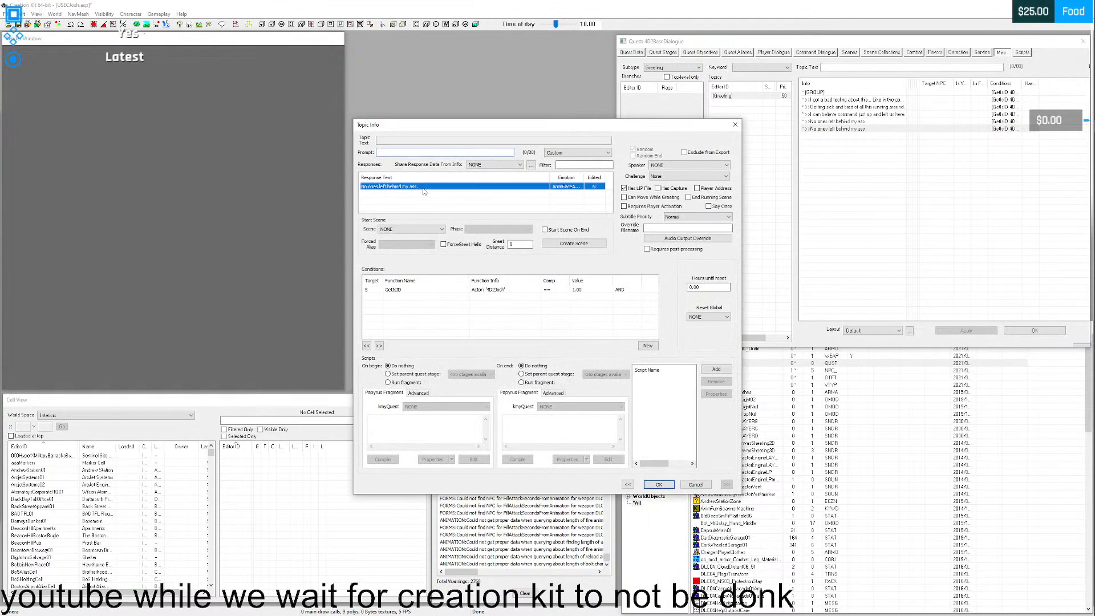
{"action": "double_click", "coordinate": [424, 189]}
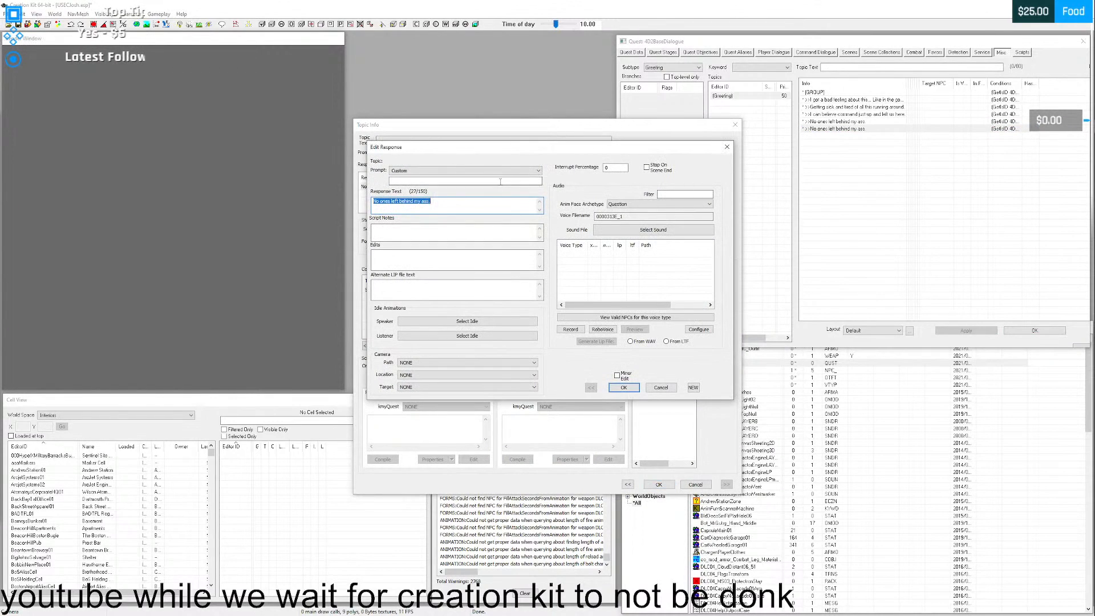
{"action": "type", "text": "Wanna w"}
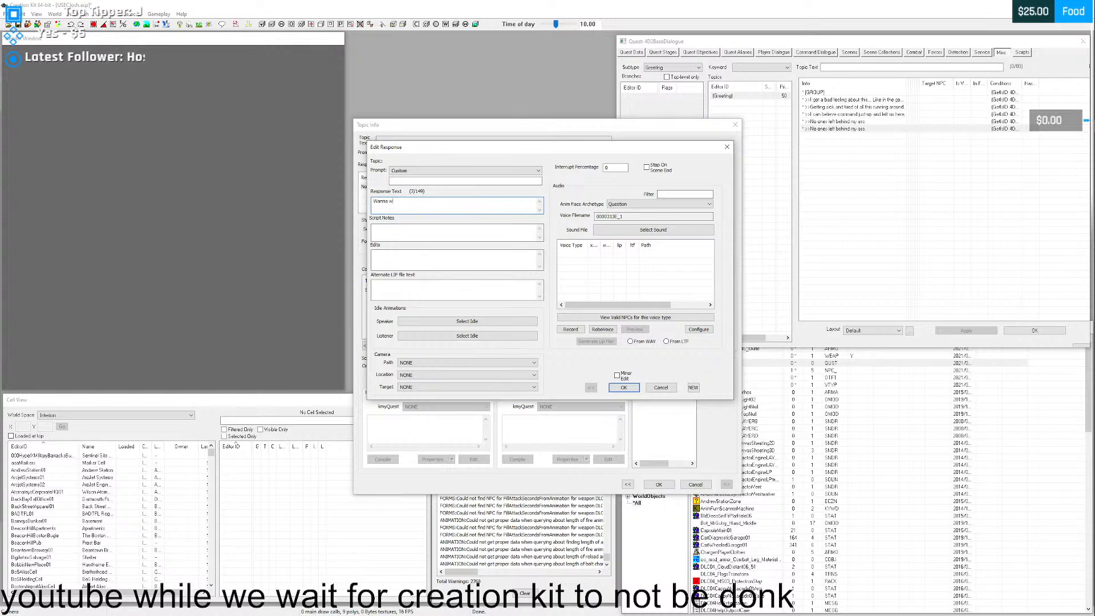
{"action": "type", "text": "ork to"}
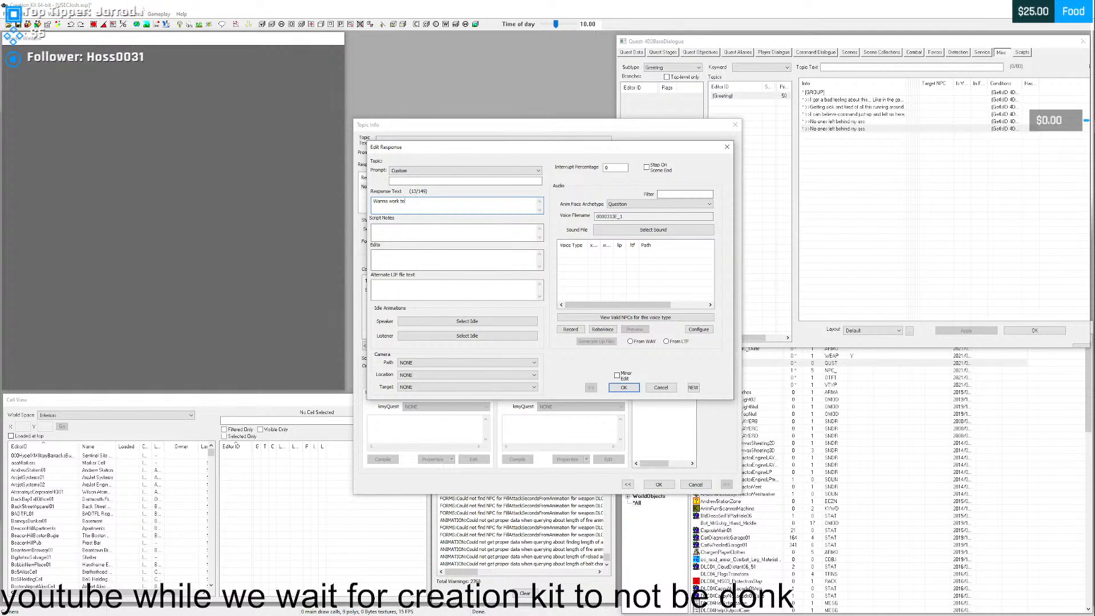
{"action": "type", "text": "gether"}
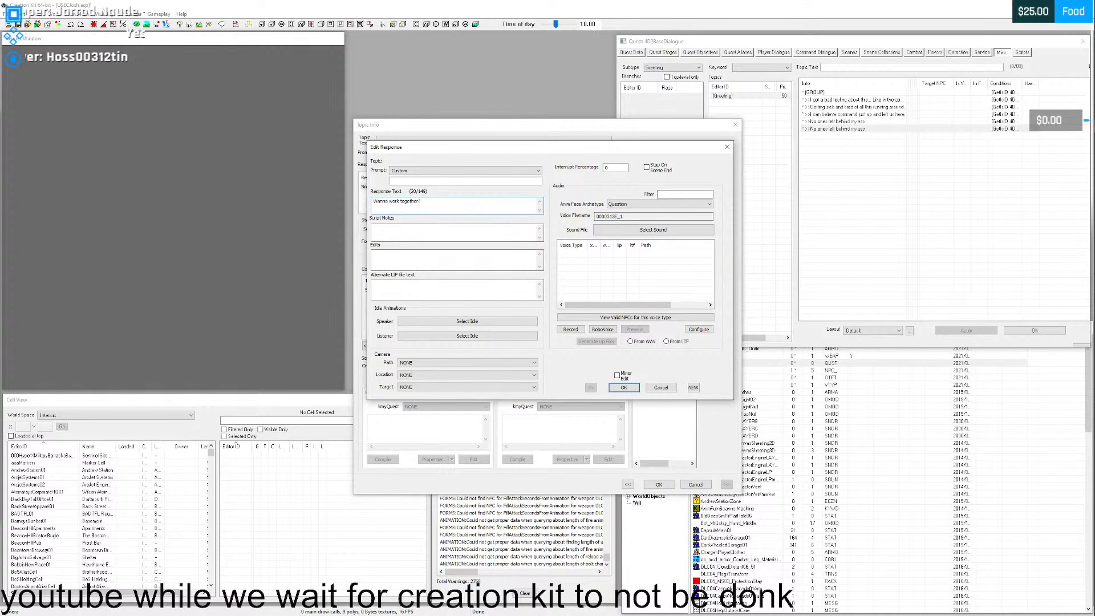
{"action": "type", "text": "?"}
{"action": "left_click", "coordinate": [623, 387]}
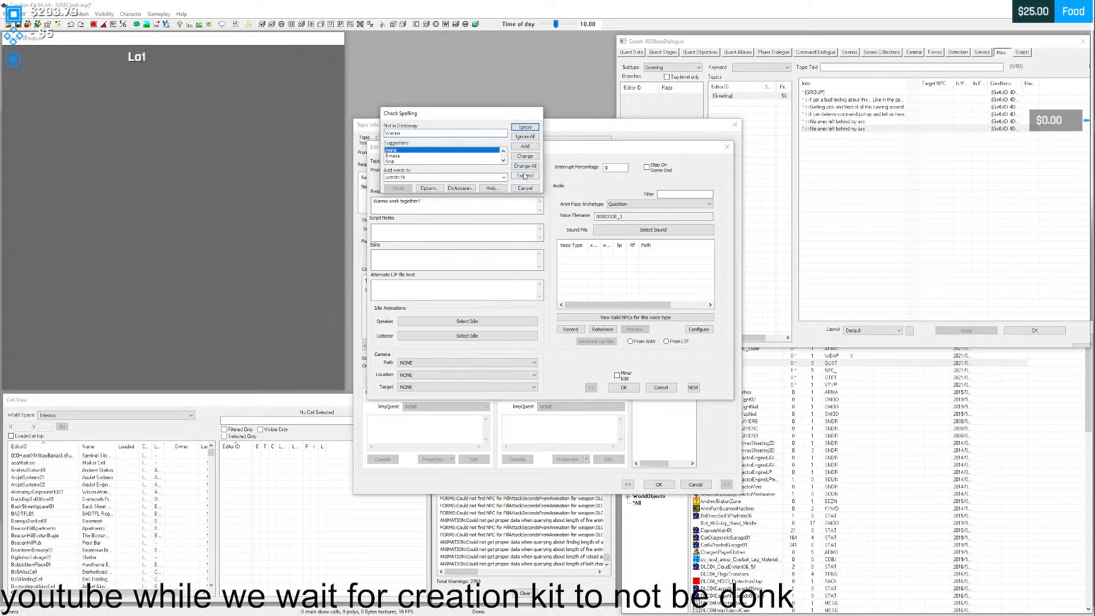
{"action": "left_click", "coordinate": [525, 128]}
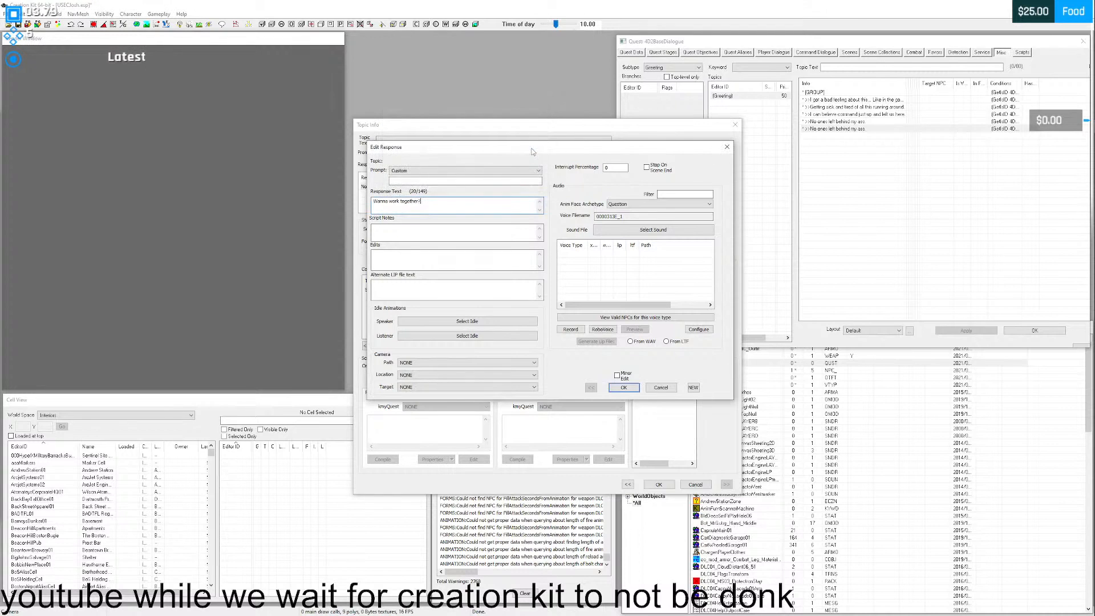
{"action": "left_click", "coordinate": [621, 388]}
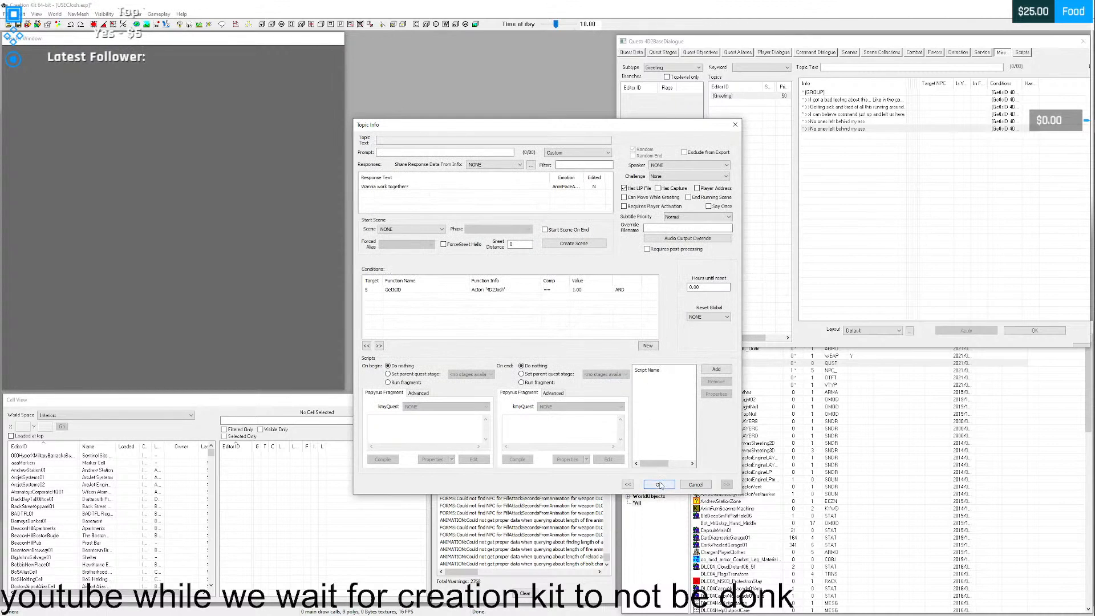
{"action": "left_click", "coordinate": [659, 484]}
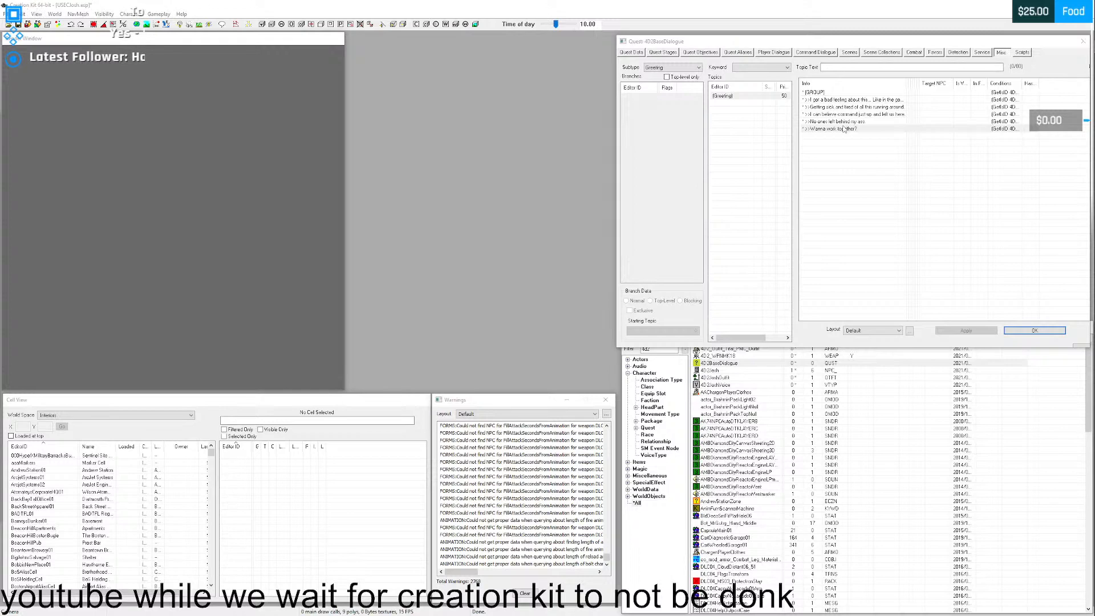
- Create a new quest scene named 4D2BaseDialogueScene01 and widen the quest window to fit the scene editor
{"action": "left_click", "coordinate": [849, 52]}
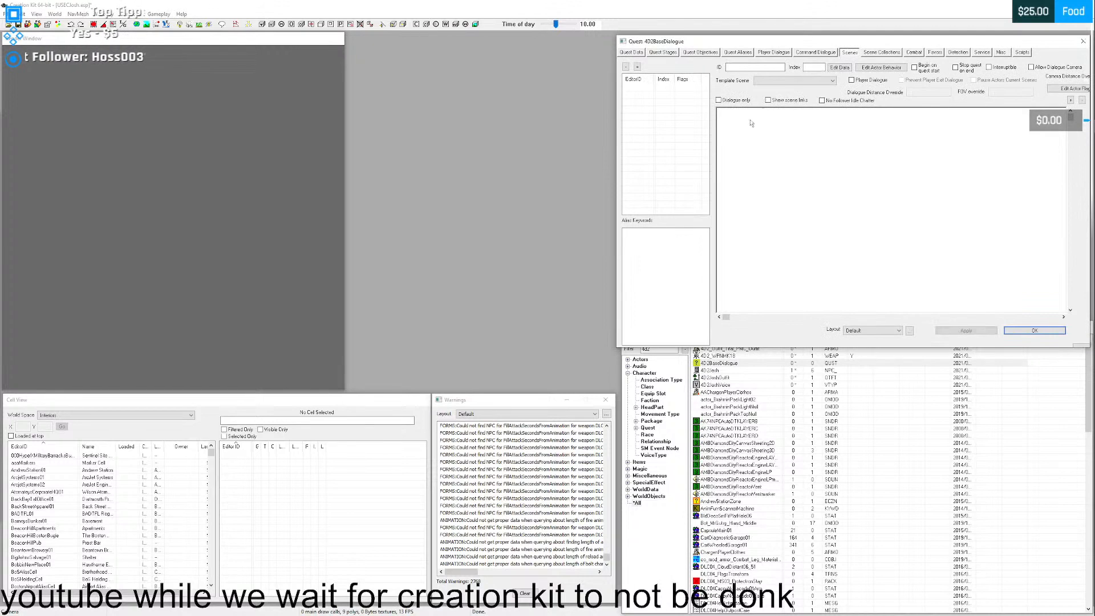
{"action": "right_click", "coordinate": [651, 136]}
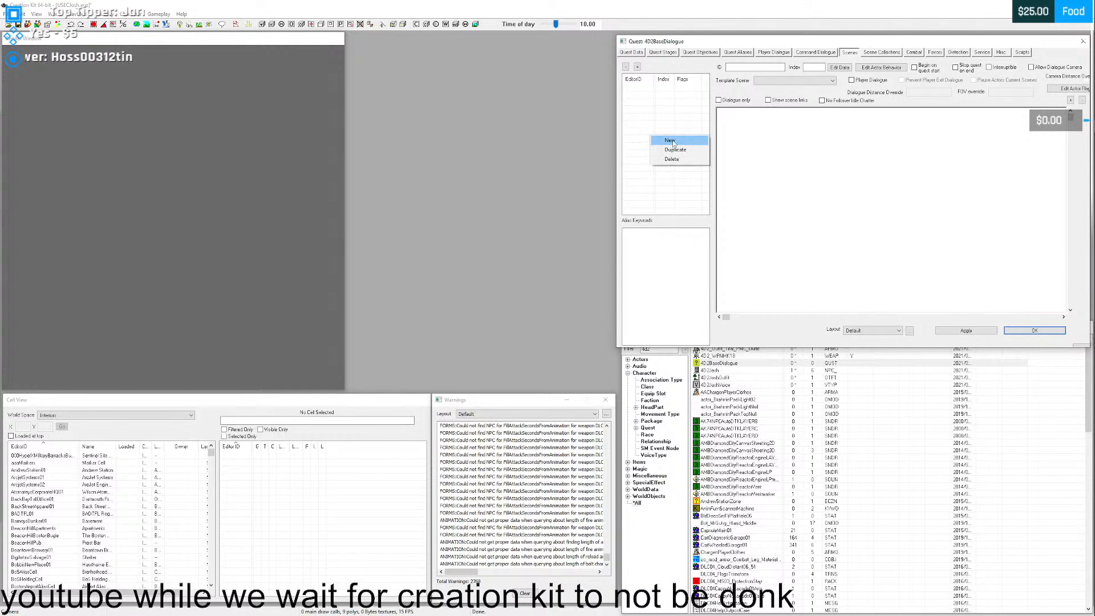
{"action": "left_click", "coordinate": [671, 141]}
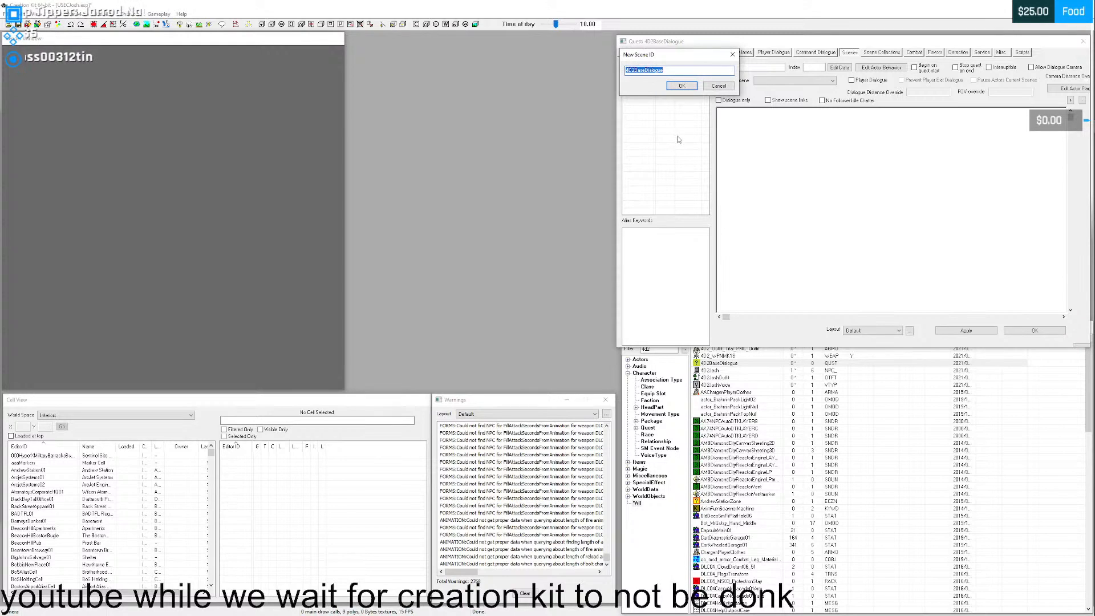
{"action": "left_click", "coordinate": [677, 69]}
{"action": "type", "text": "Scene01"}
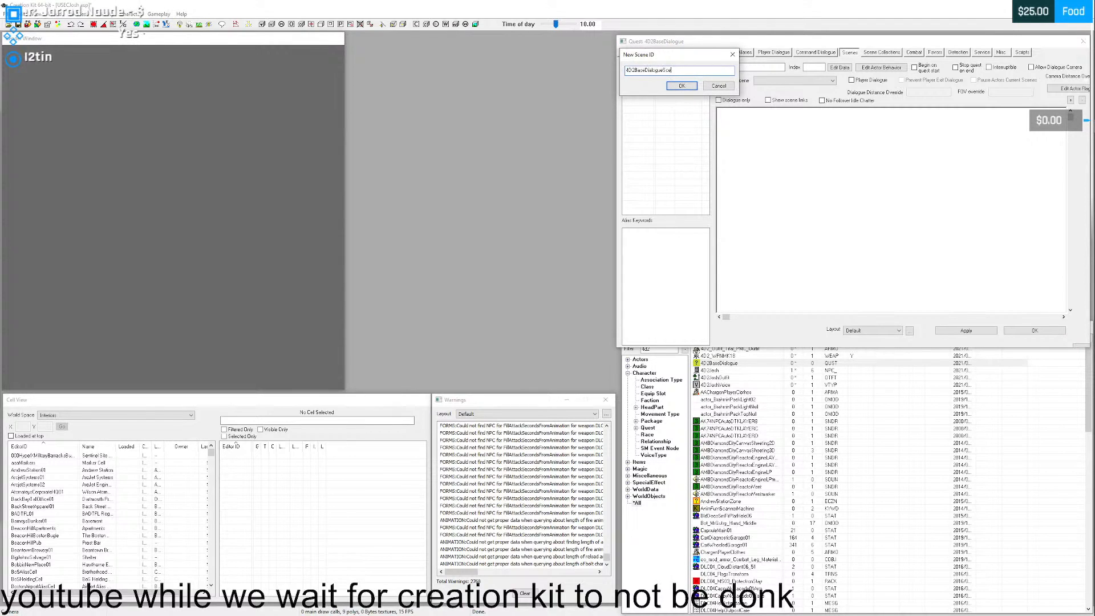
{"action": "left_click", "coordinate": [682, 86]}
{"action": "left_click", "coordinate": [631, 89]}
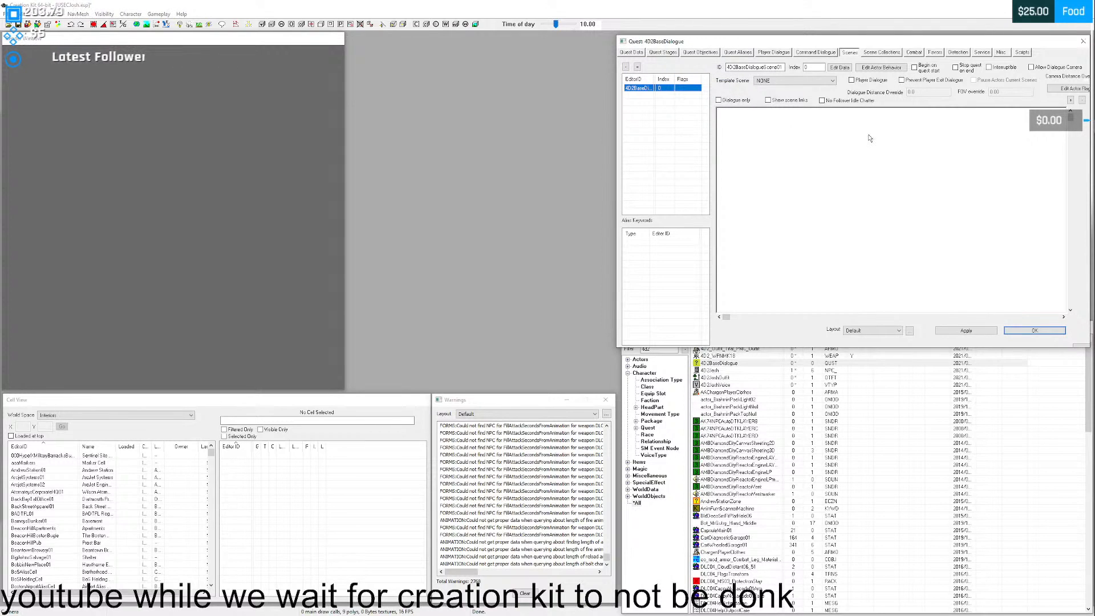
{"action": "left_click_drag", "start_coordinate": [872, 41], "coordinate": [780, 45]}
{"action": "left_click_drag", "start_coordinate": [1010, 90], "coordinate": [1040, 84]}
{"action": "left_click_drag", "start_coordinate": [938, 46], "coordinate": [989, 41]}
{"action": "left_click", "coordinate": [807, 157]}
{"action": "right_click", "coordinate": [741, 141]}
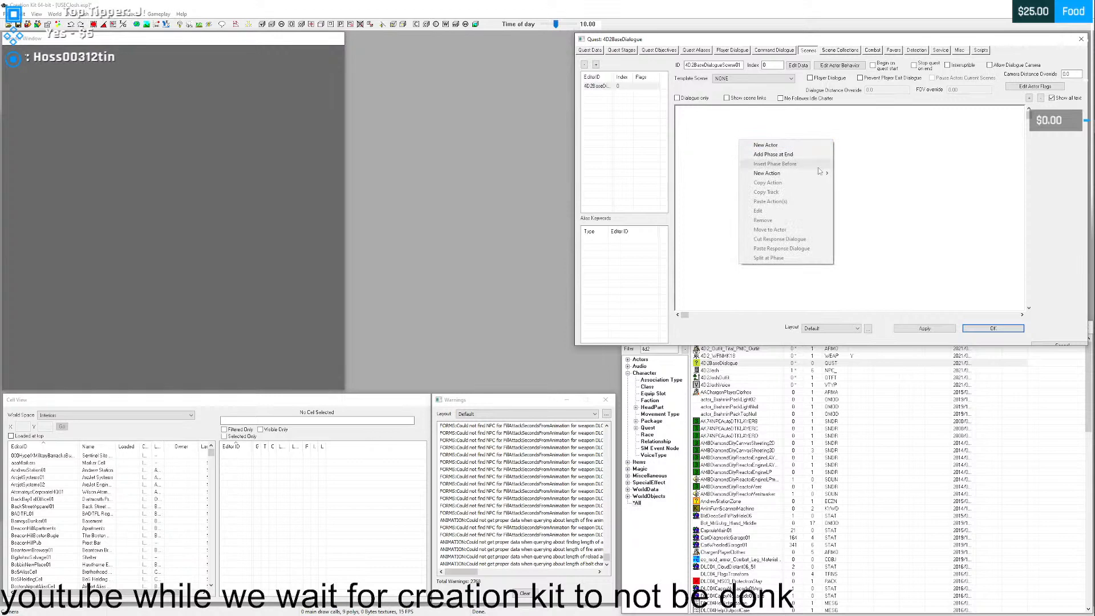
{"action": "left_click", "coordinate": [780, 146]}
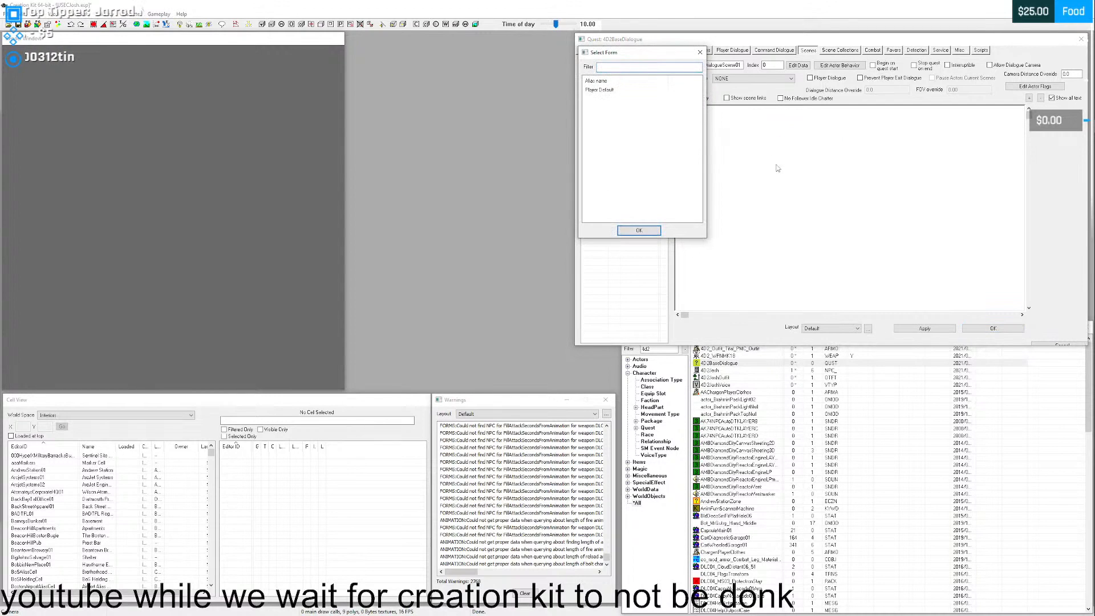
{"action": "left_click_drag", "start_coordinate": [638, 47], "coordinate": [769, 123]}
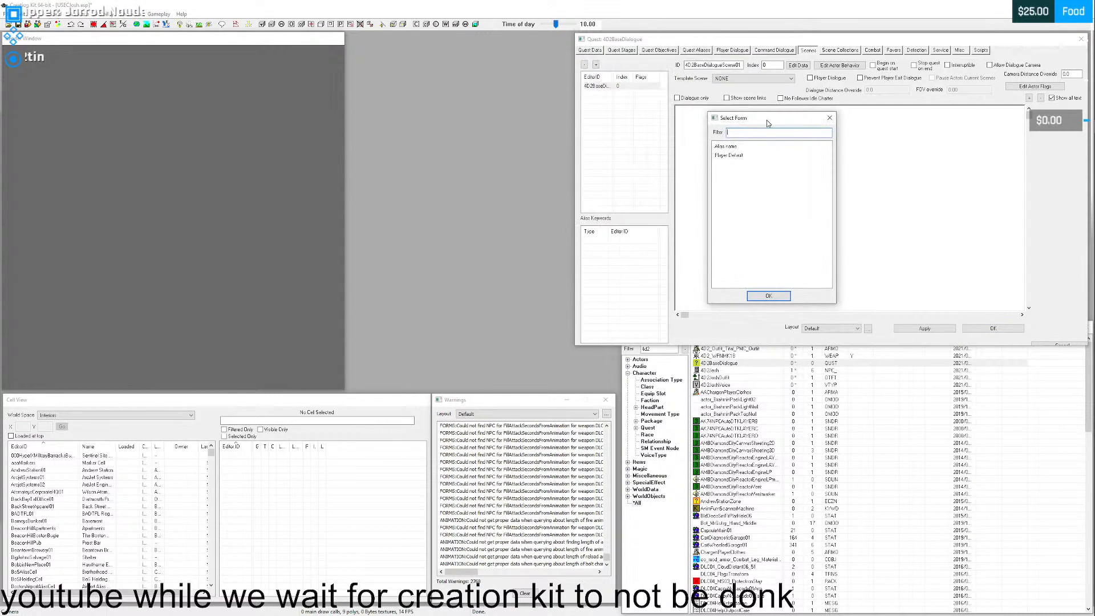
{"action": "left_click", "coordinate": [730, 156]}
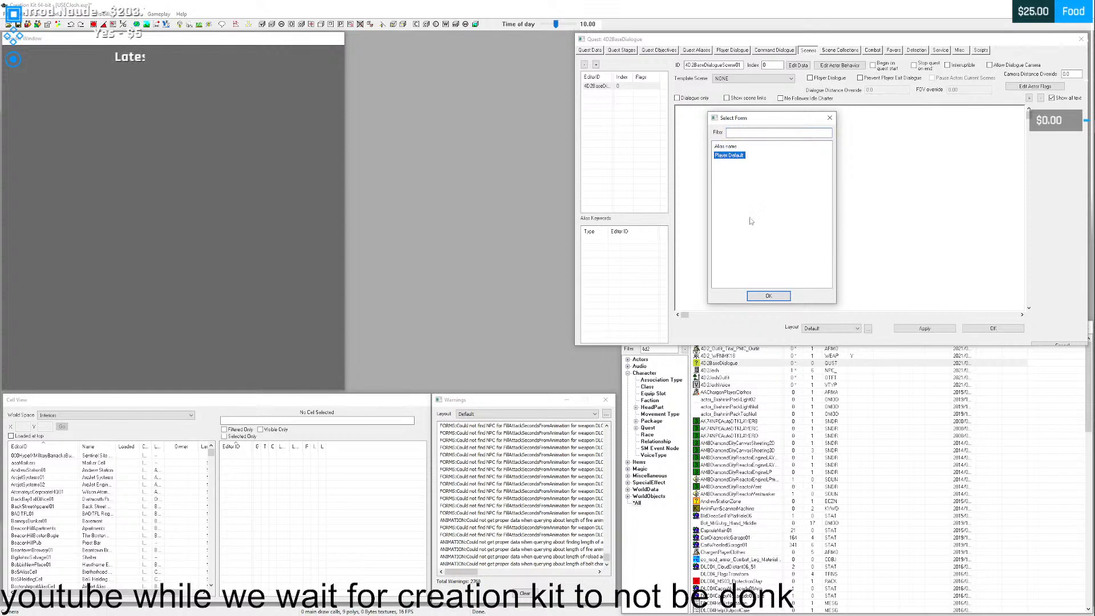
{"action": "left_click", "coordinate": [830, 117]}
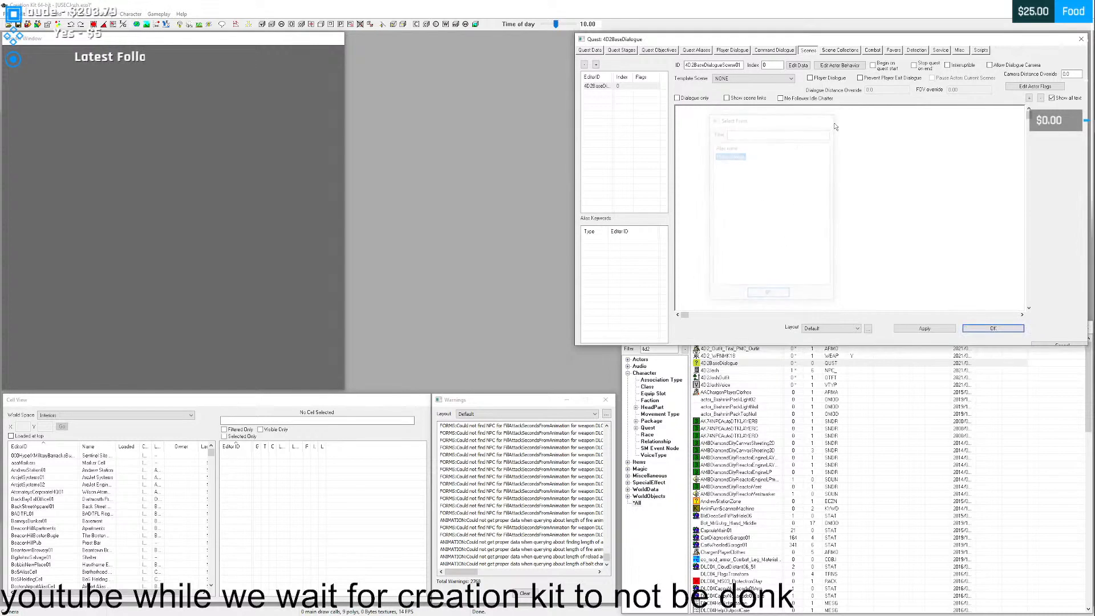
- Create a new reference alias named USEC Josh in the quest, with its display name left at NONE
{"action": "left_click", "coordinate": [697, 51]}
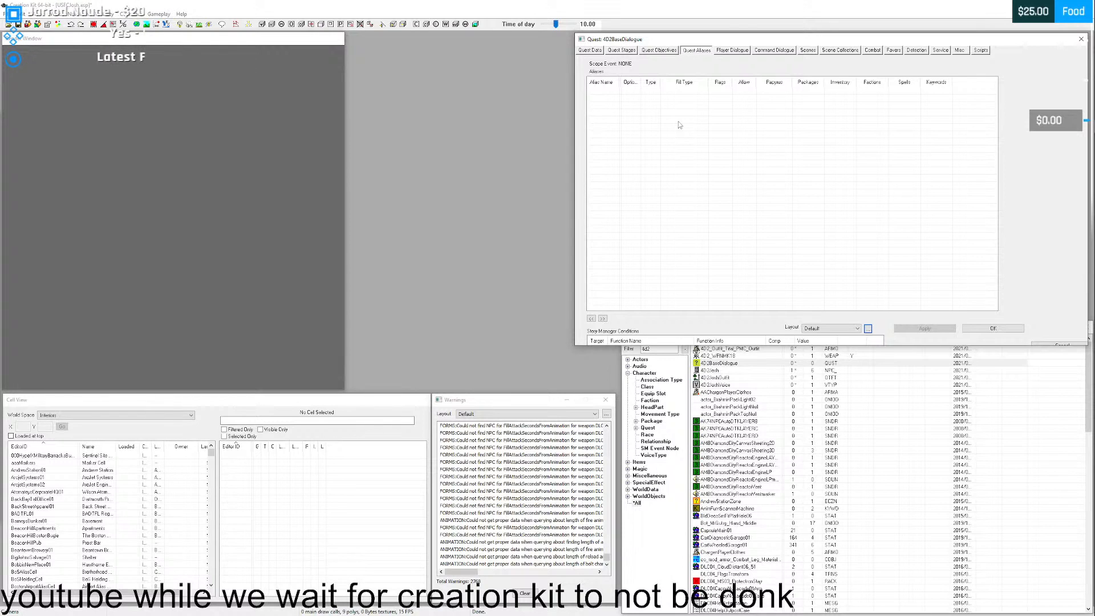
{"action": "right_click", "coordinate": [653, 89]}
{"action": "right_click", "coordinate": [638, 113]}
{"action": "left_click", "coordinate": [675, 118]}
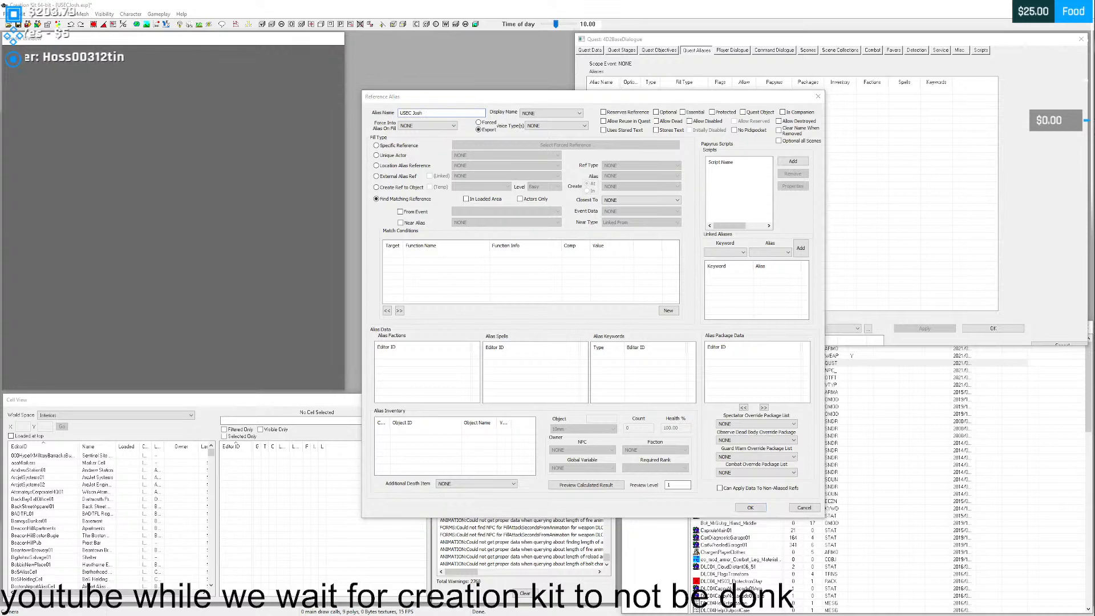
{"action": "left_click", "coordinate": [551, 115]}
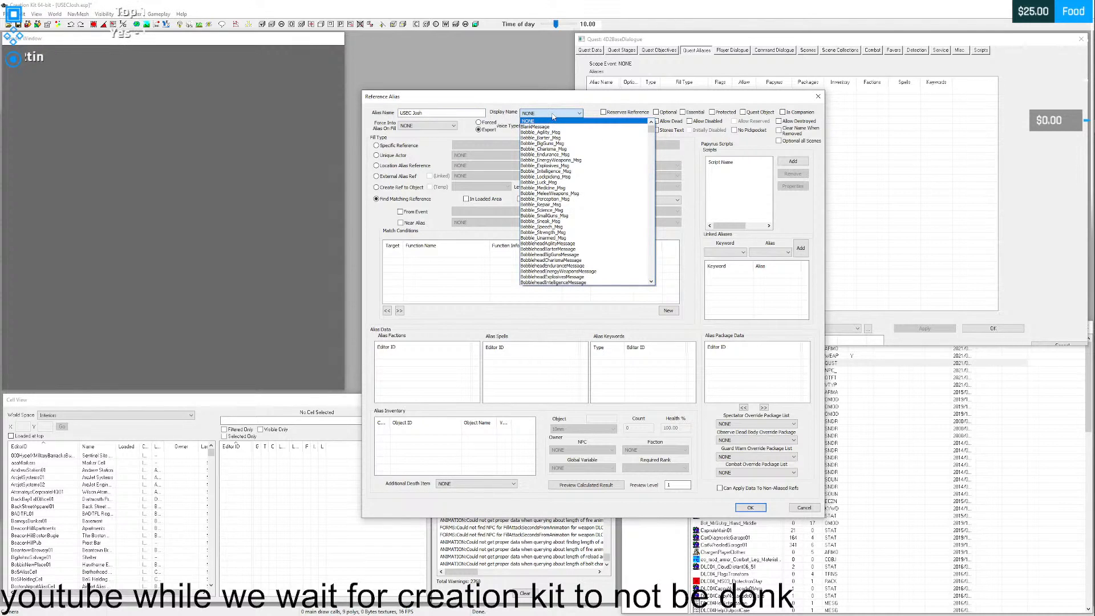
{"action": "left_click", "coordinate": [553, 114]}
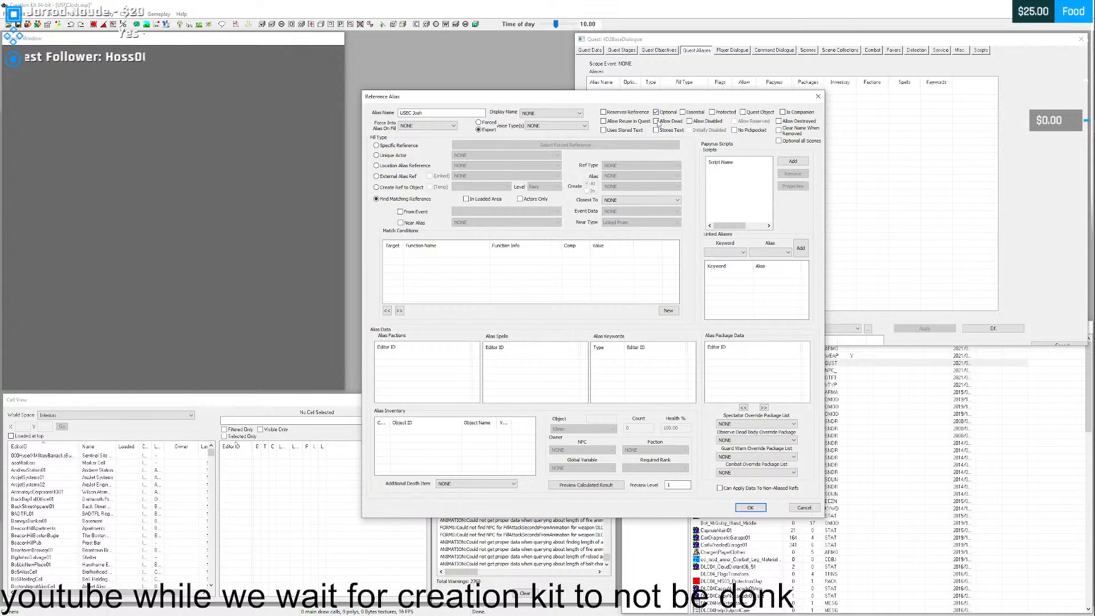
- Try the Optional, Allow Dead, Essential, Protected and Allow Disabled flags on the alias and clear them all again
{"action": "left_click", "coordinate": [656, 121]}
{"action": "left_click", "coordinate": [683, 112]}
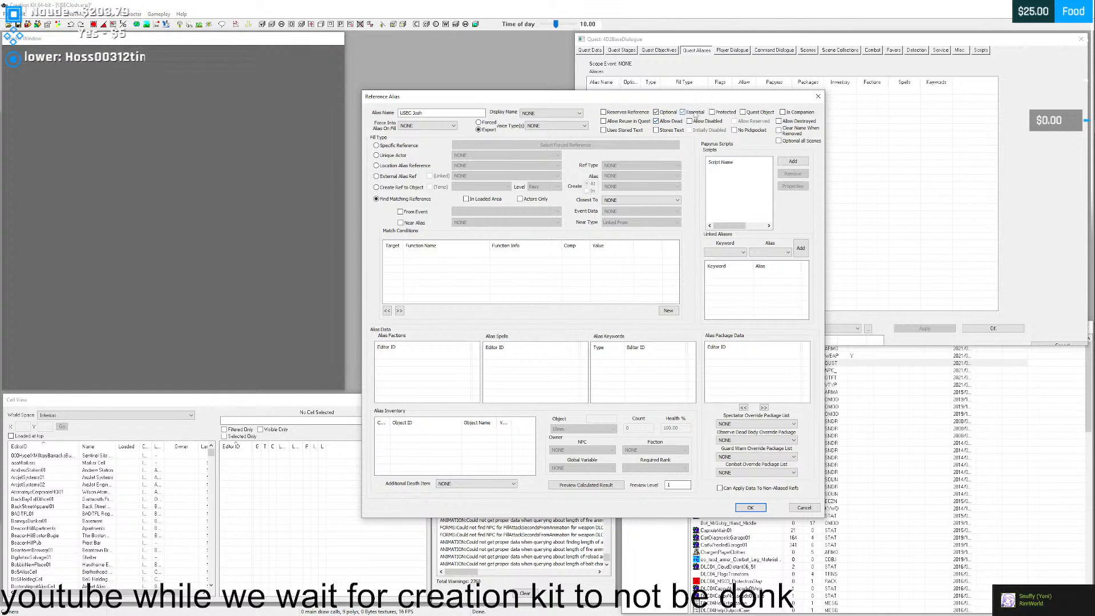
{"action": "left_click", "coordinate": [712, 112]}
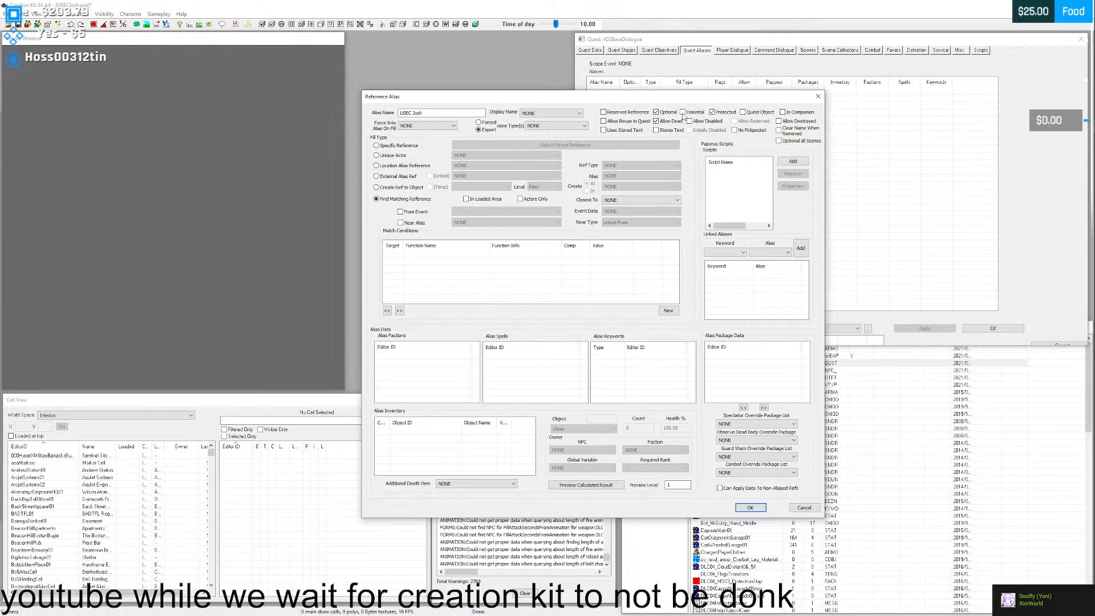
{"action": "left_click", "coordinate": [690, 122]}
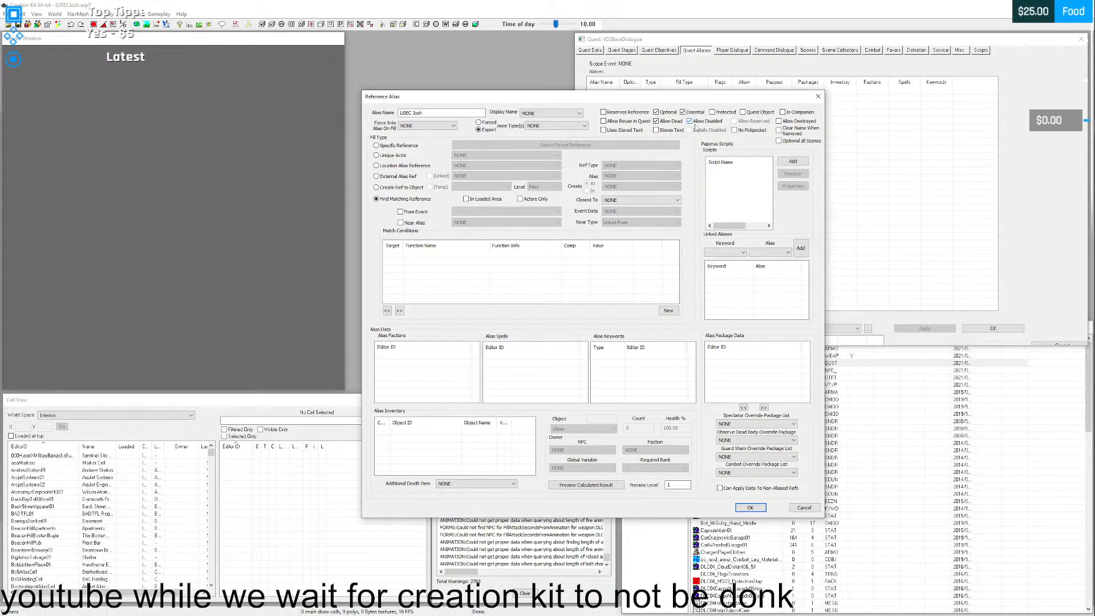
{"action": "left_click", "coordinate": [683, 113]}
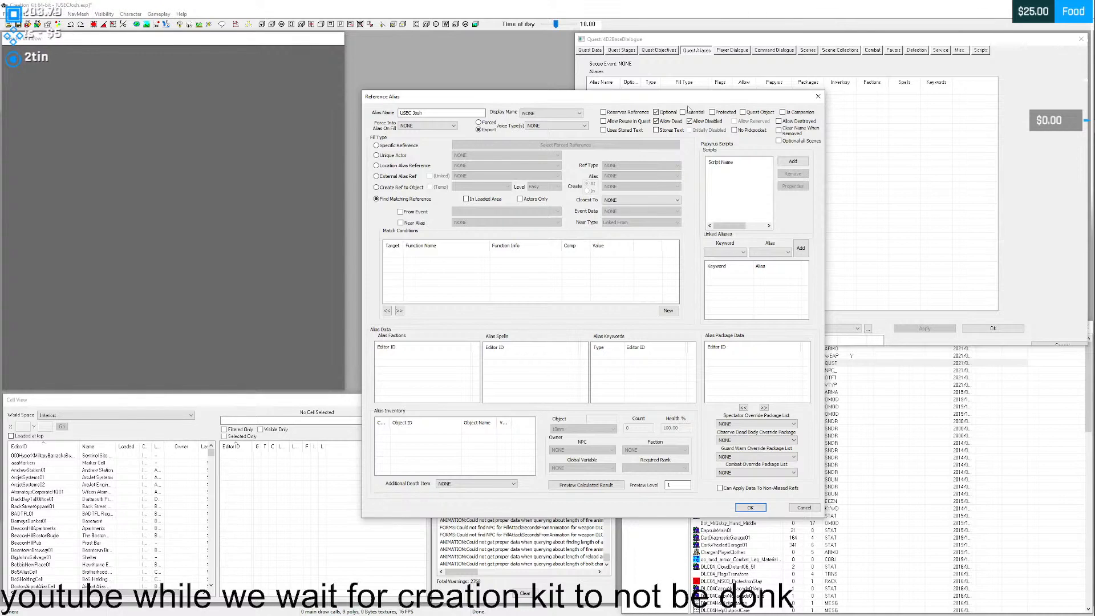
{"action": "left_click", "coordinate": [657, 121]}
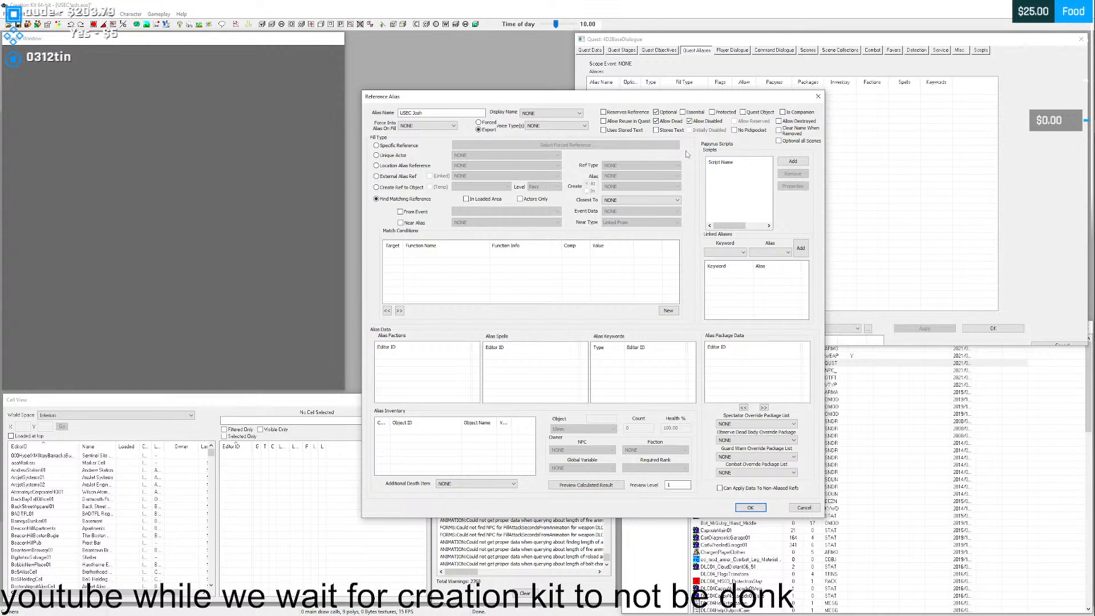
{"action": "left_click", "coordinate": [663, 114]}
{"action": "left_click", "coordinate": [656, 121]}
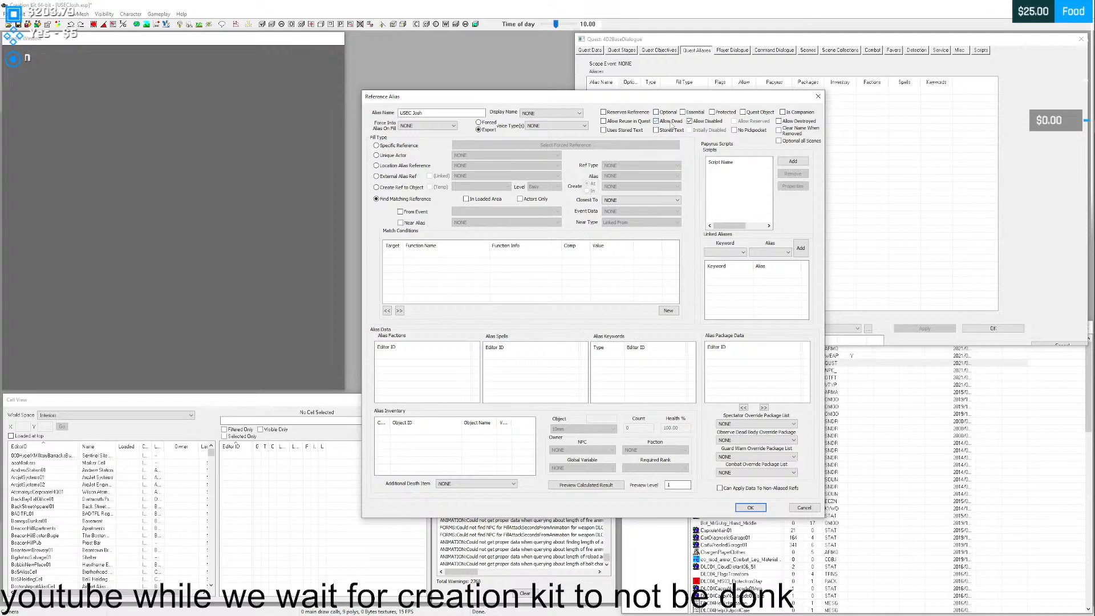
{"action": "left_click", "coordinate": [697, 122]}
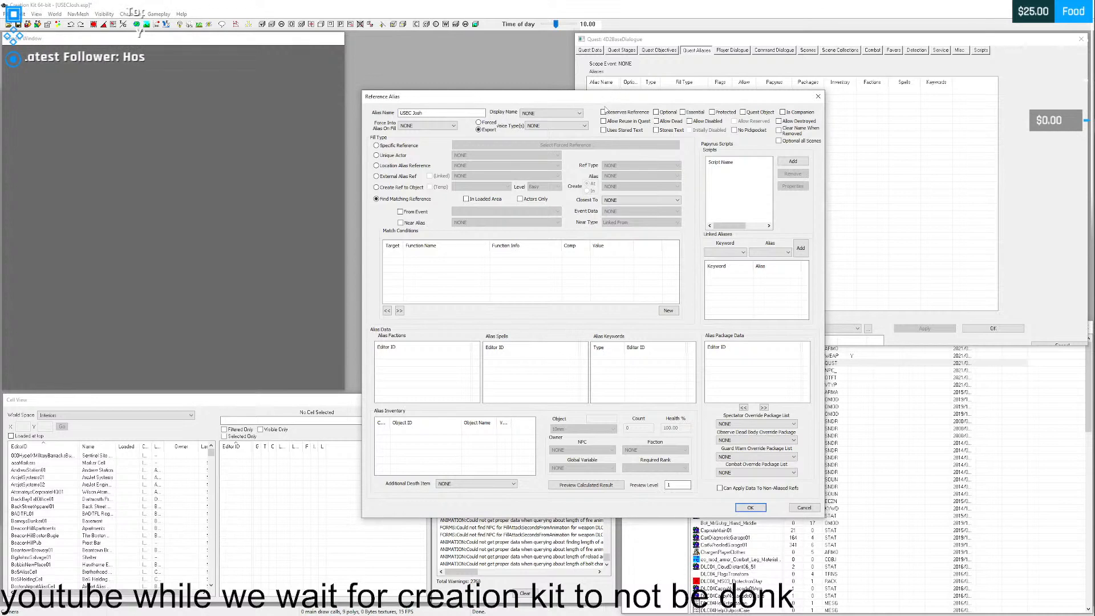
- Set the alias's fill type to Unique Actor and search the actor list for the Josh companion
{"action": "left_click", "coordinate": [382, 156]}
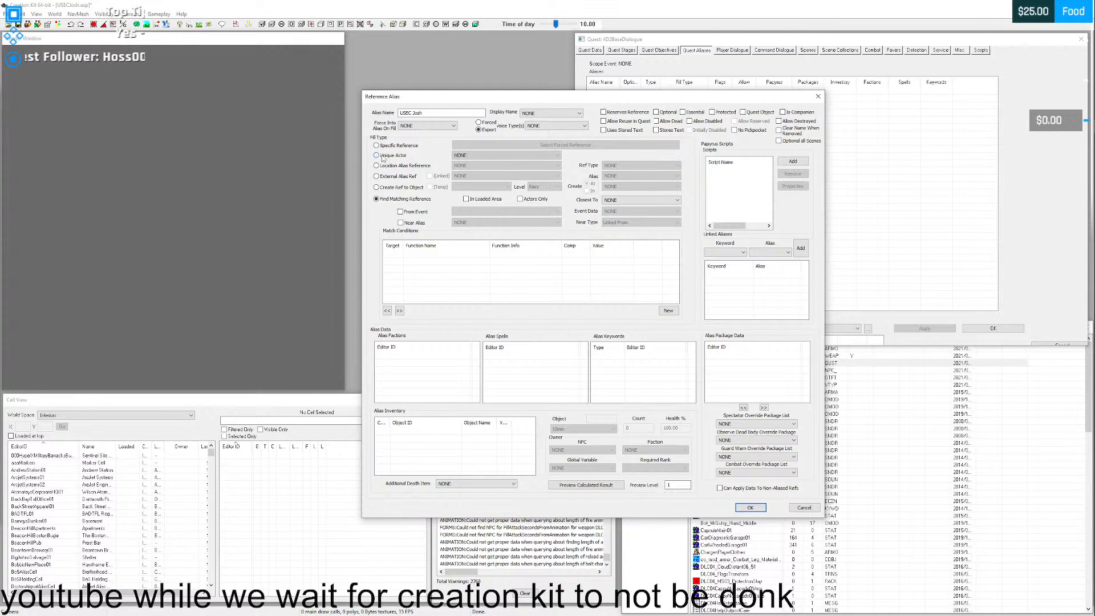
{"action": "left_click", "coordinate": [493, 156]}
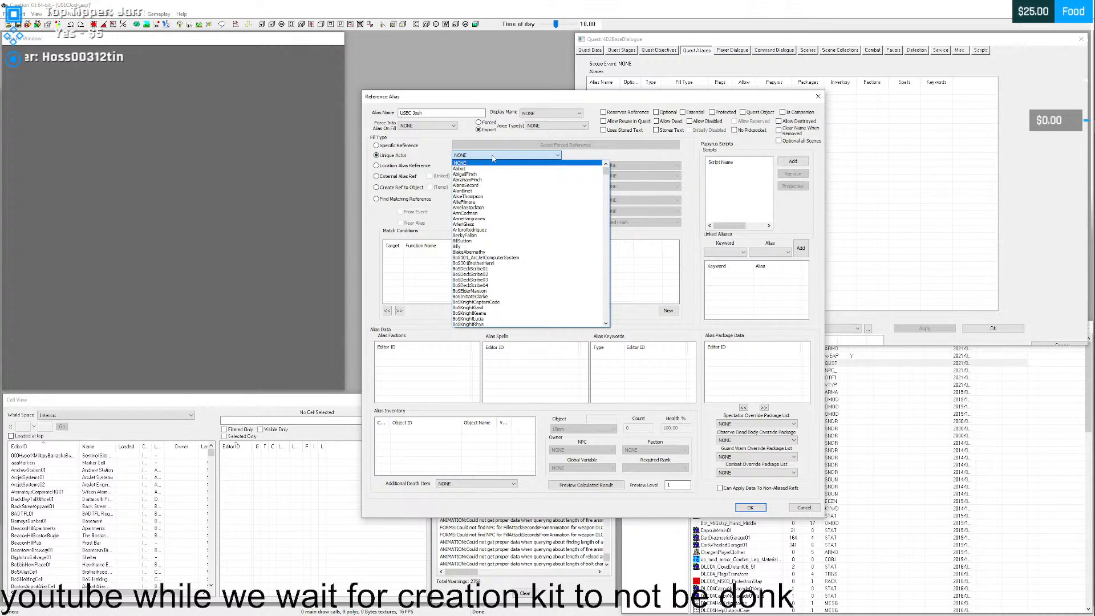
{"action": "key", "text": "d"}
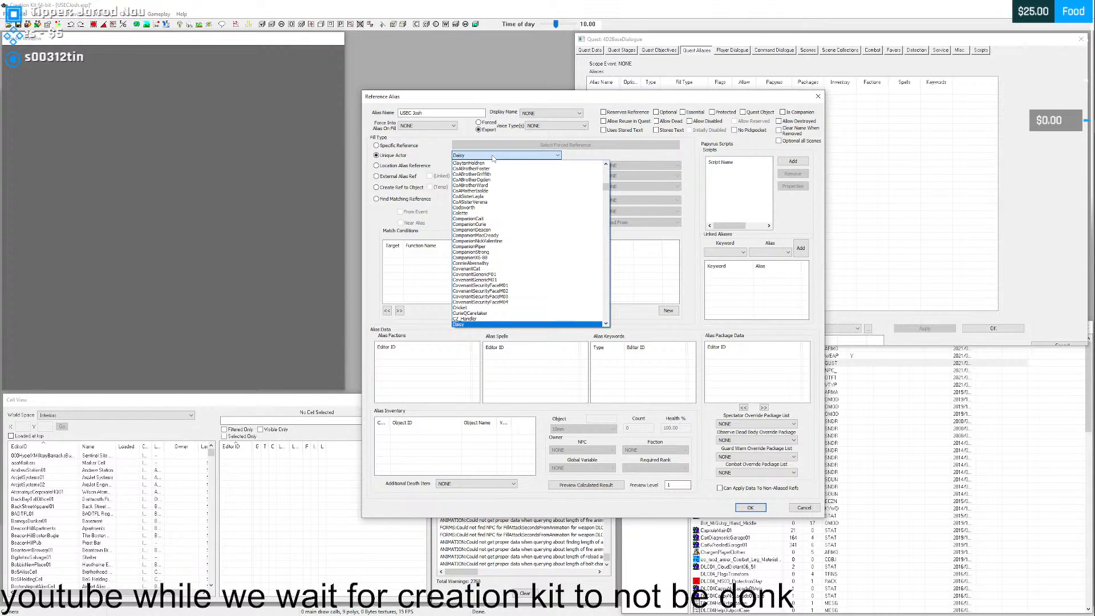
{"action": "key", "text": "s"}
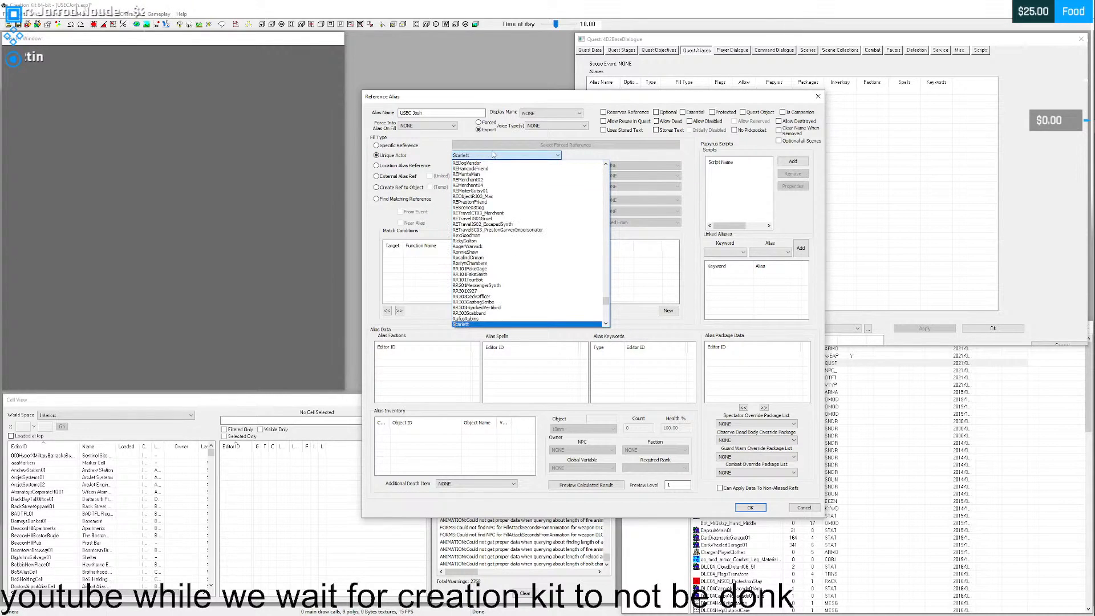
{"action": "type", "text": "john"}
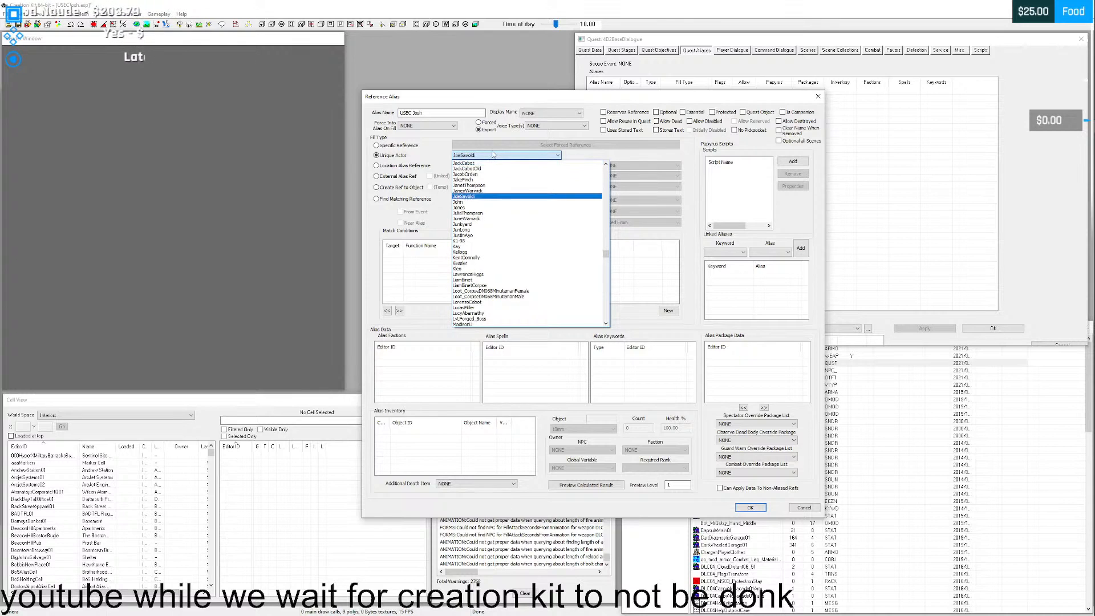
{"action": "left_click", "coordinate": [1078, 303]}
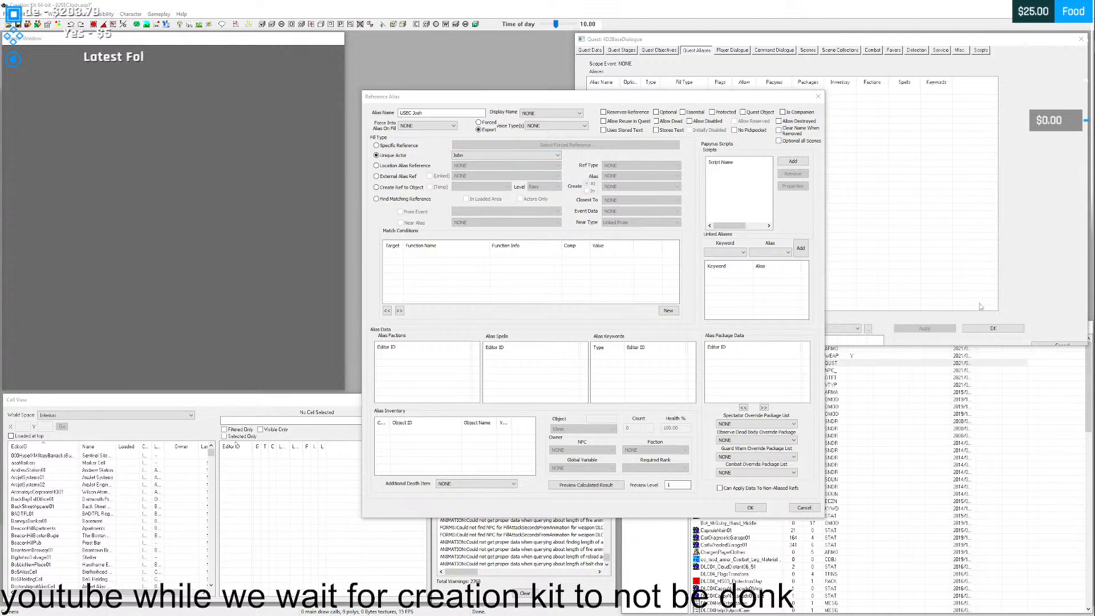
- Look through the whole unique actor list for the companion and set the alias's actor back to NONE
{"action": "left_click", "coordinate": [476, 157]}
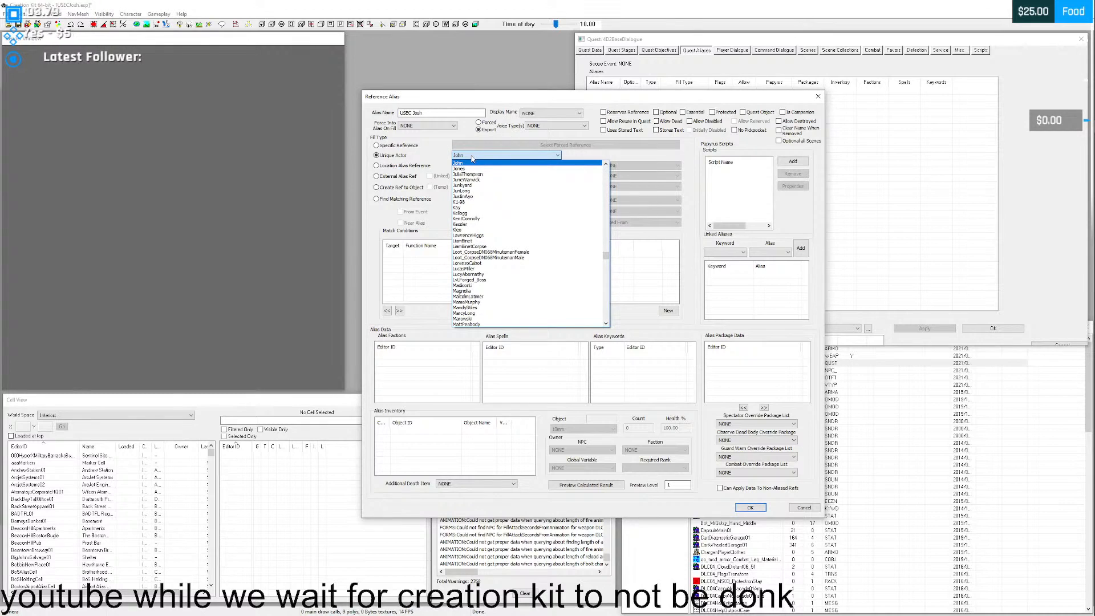
{"action": "type", "text": "d"}
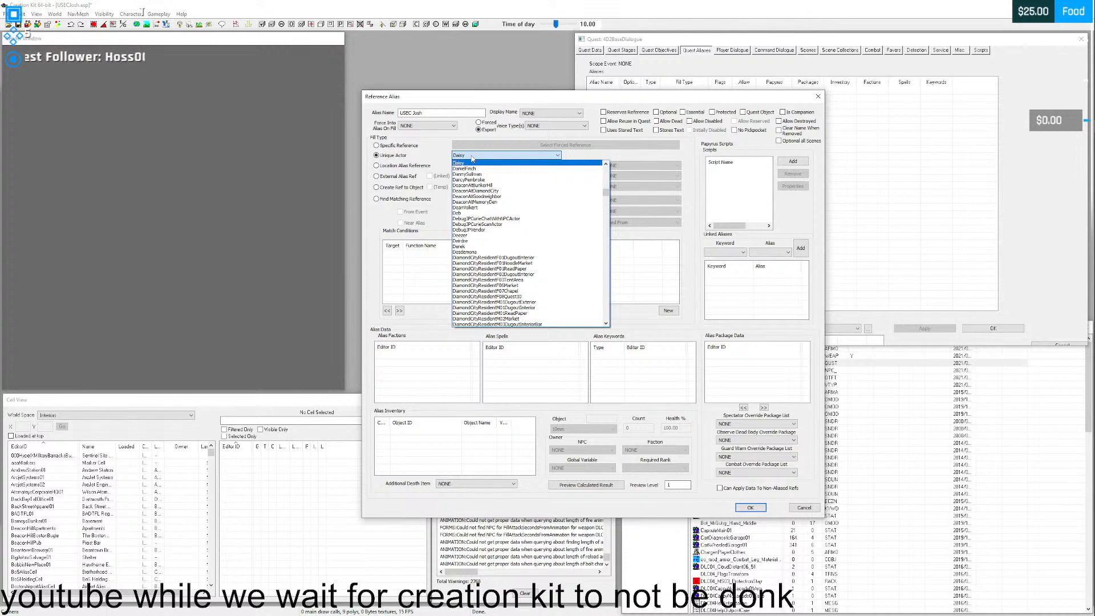
{"action": "left_click_drag", "start_coordinate": [606, 193], "coordinate": [597, 319]}
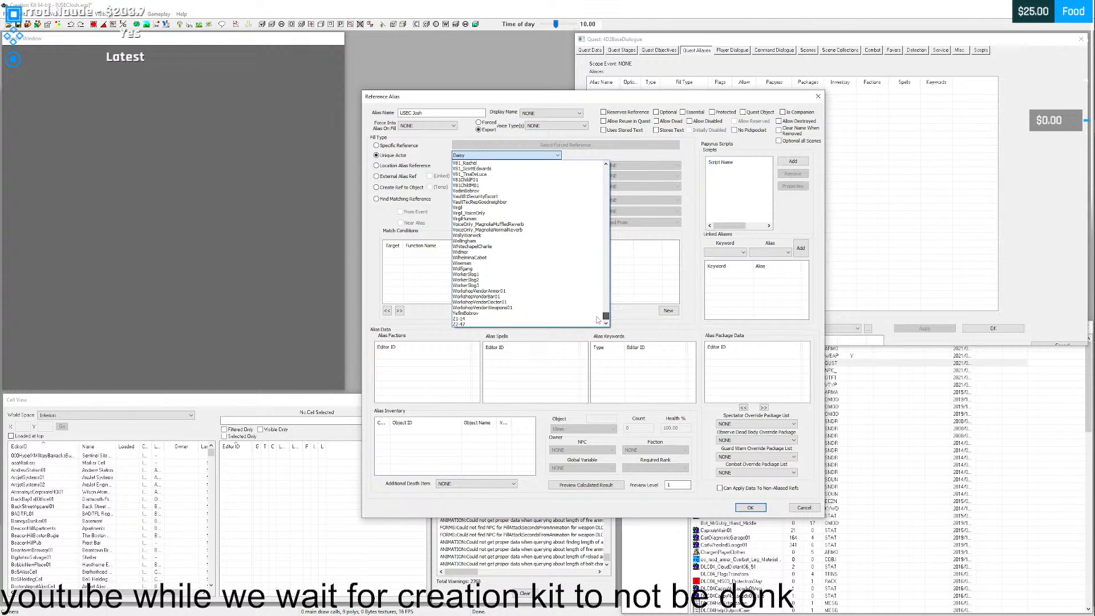
{"action": "left_click_drag", "start_coordinate": [597, 319], "coordinate": [584, 154]}
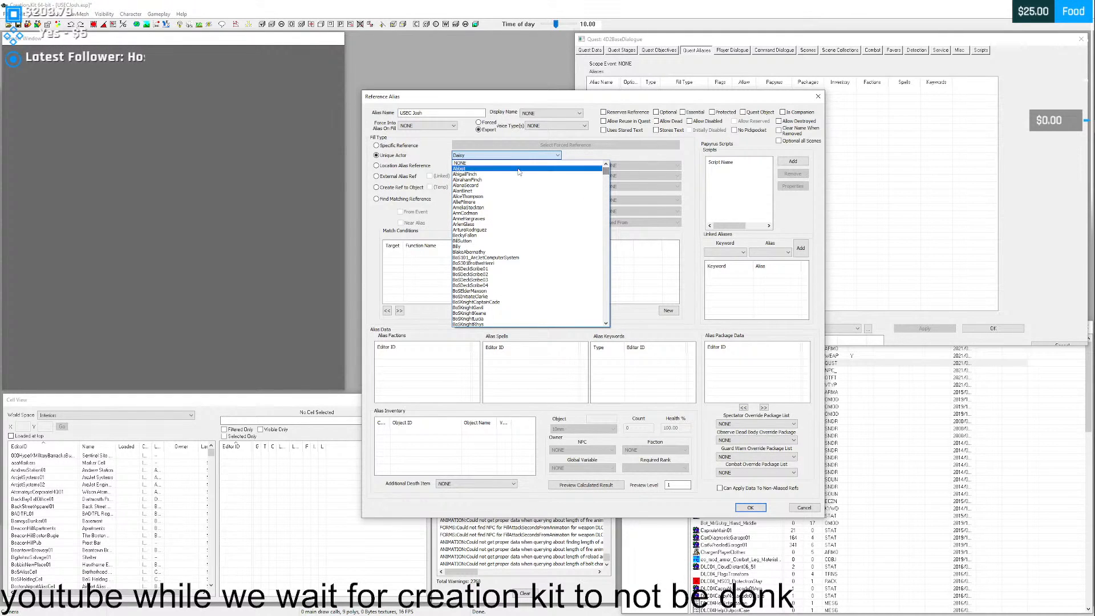
{"action": "left_click", "coordinate": [468, 163]}
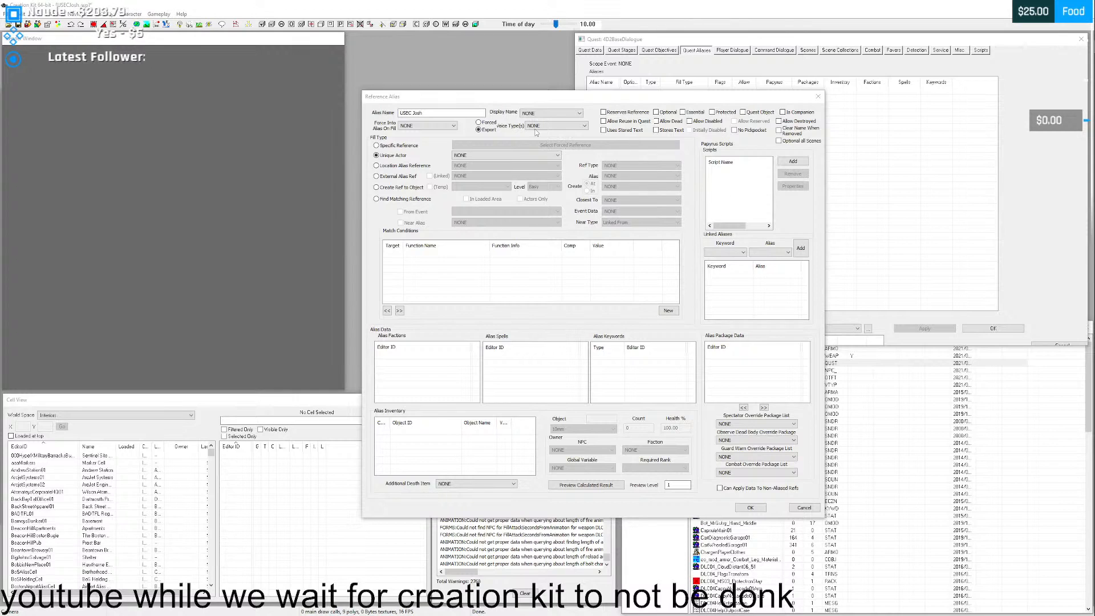
{"action": "left_click", "coordinate": [523, 156]}
{"action": "left_click_drag", "start_coordinate": [608, 171], "coordinate": [591, 264]}
{"action": "left_click", "coordinate": [576, 96]}
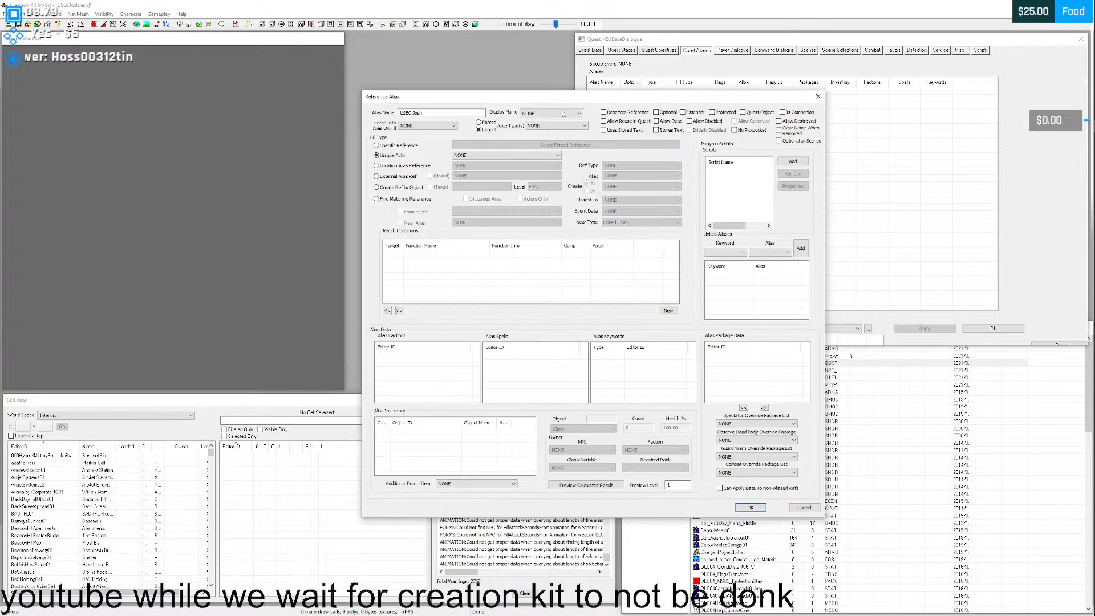
- Shorten the alias name to Josh and save the alias
{"action": "left_click_drag", "start_coordinate": [413, 112], "coordinate": [399, 113]}
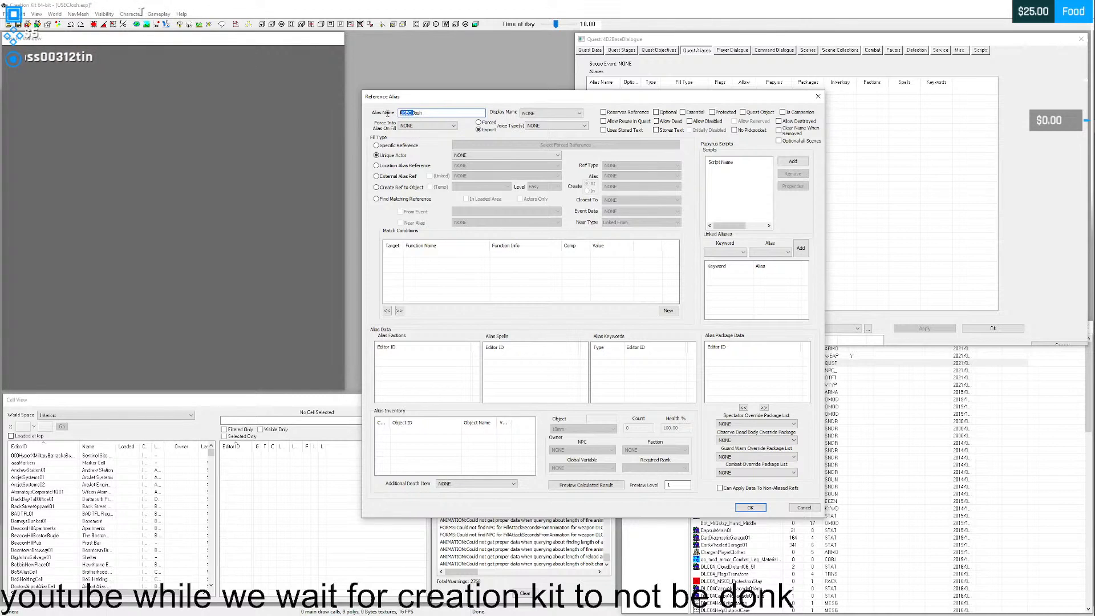
{"action": "key", "text": "BackSpace"}
{"action": "left_click", "coordinate": [435, 114]}
{"action": "key", "text": "Return"}
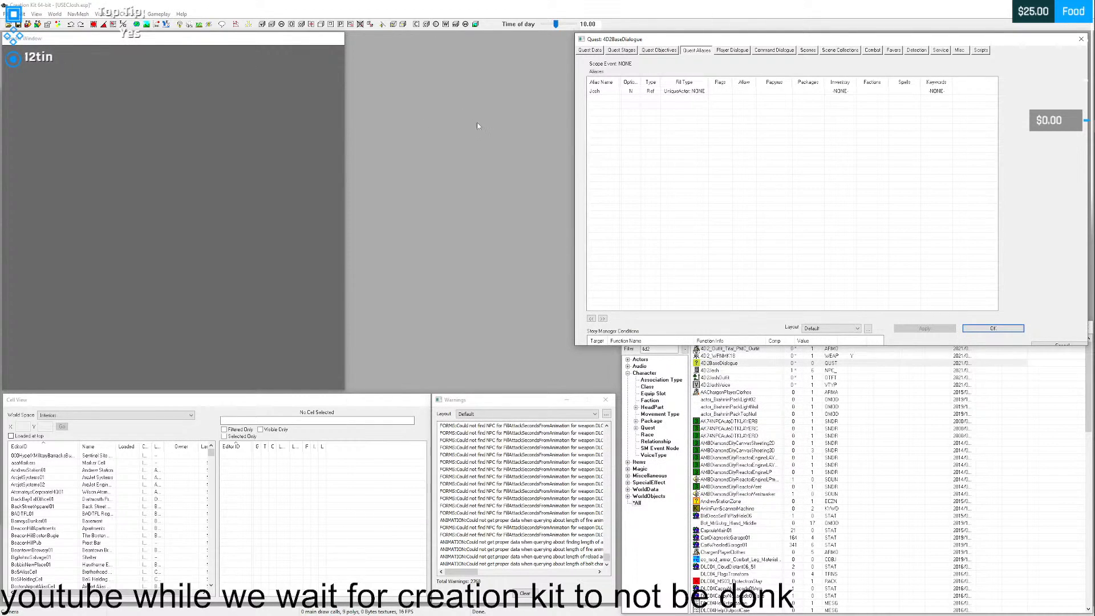
- Reopen the Josh alias, search its unique actor list for the companion again, and close it without saving
{"action": "left_click", "coordinate": [683, 93]}
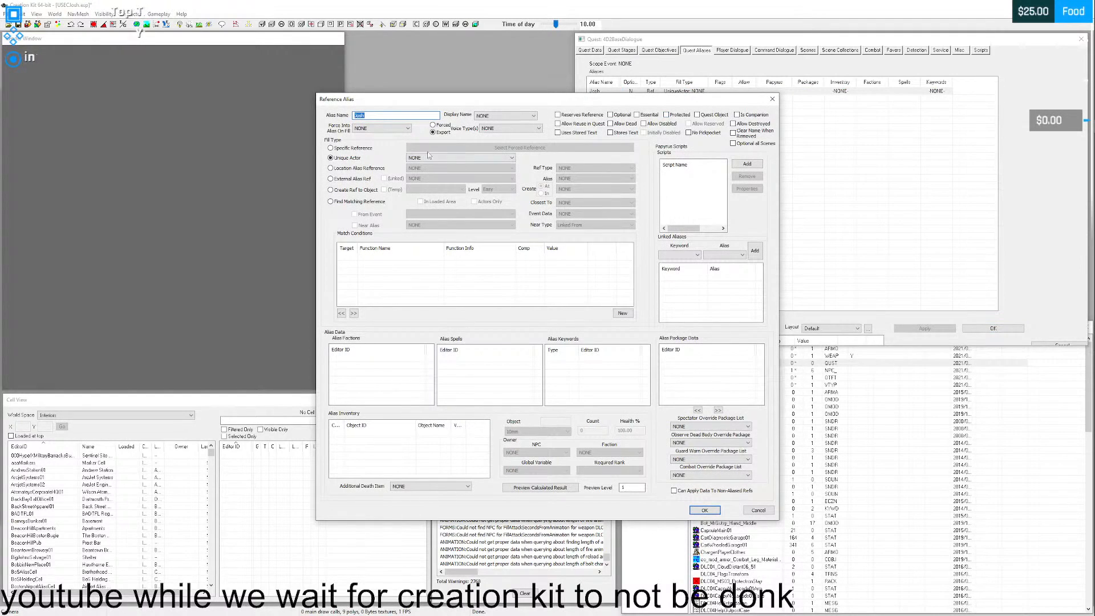
{"action": "left_click", "coordinate": [423, 158]}
{"action": "mouse_move", "coordinate": [559, 172]}
{"action": "left_mouse_down"}
{"action": "mouse_move", "coordinate": [560, 195]}
{"action": "mouse_move", "coordinate": [566, 177]}
{"action": "left_mouse_up"}
{"action": "type", "text": "joe"}
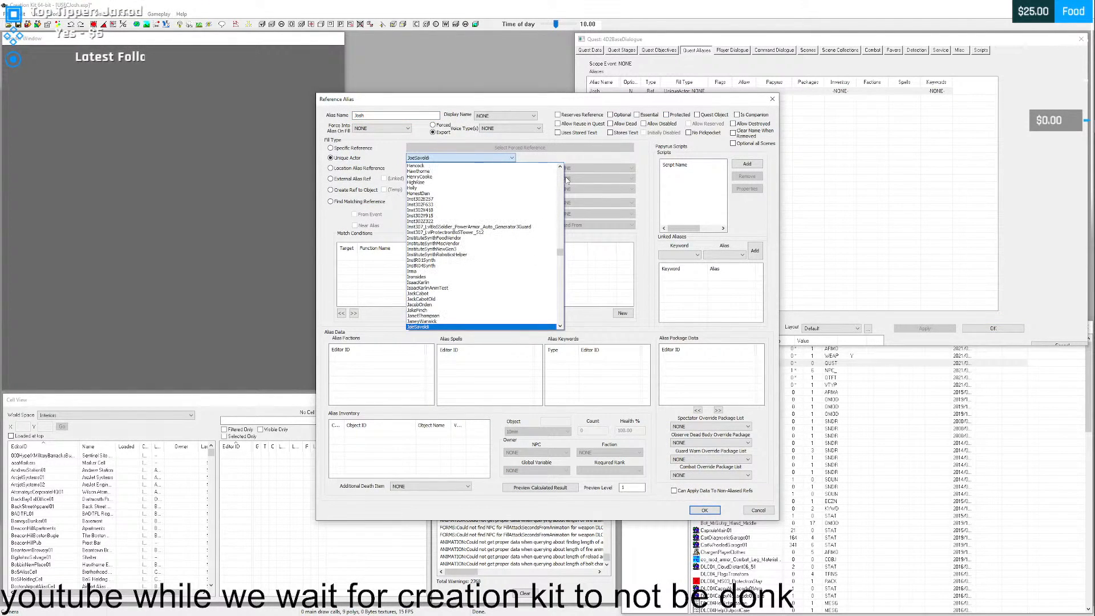
{"action": "key", "text": "Down"}
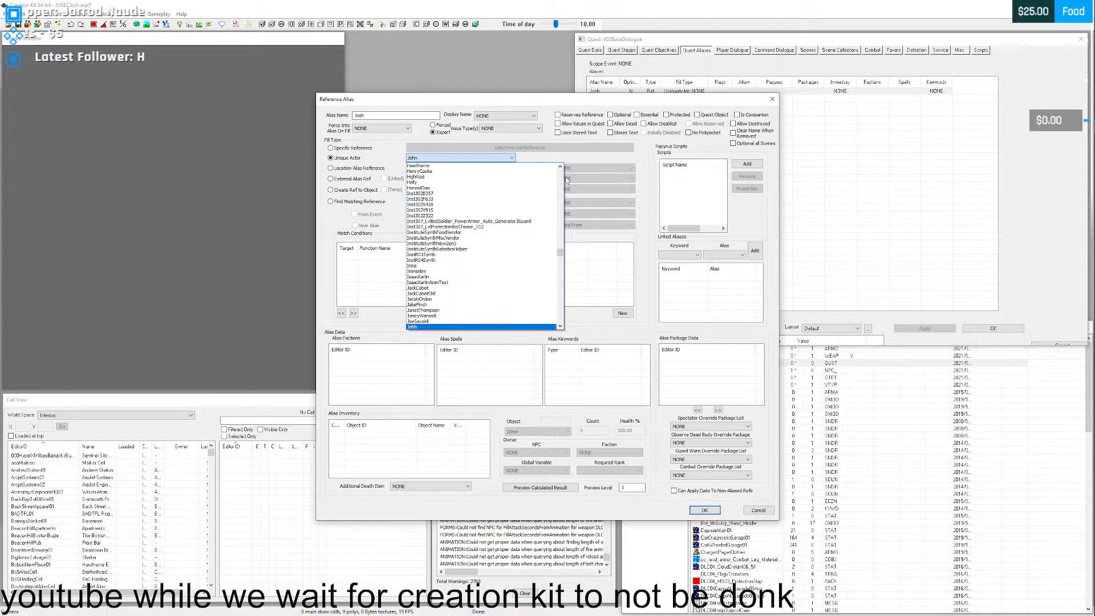
{"action": "scroll", "coordinate": [511, 266], "scroll_direction": "down", "scroll_amount": 1}
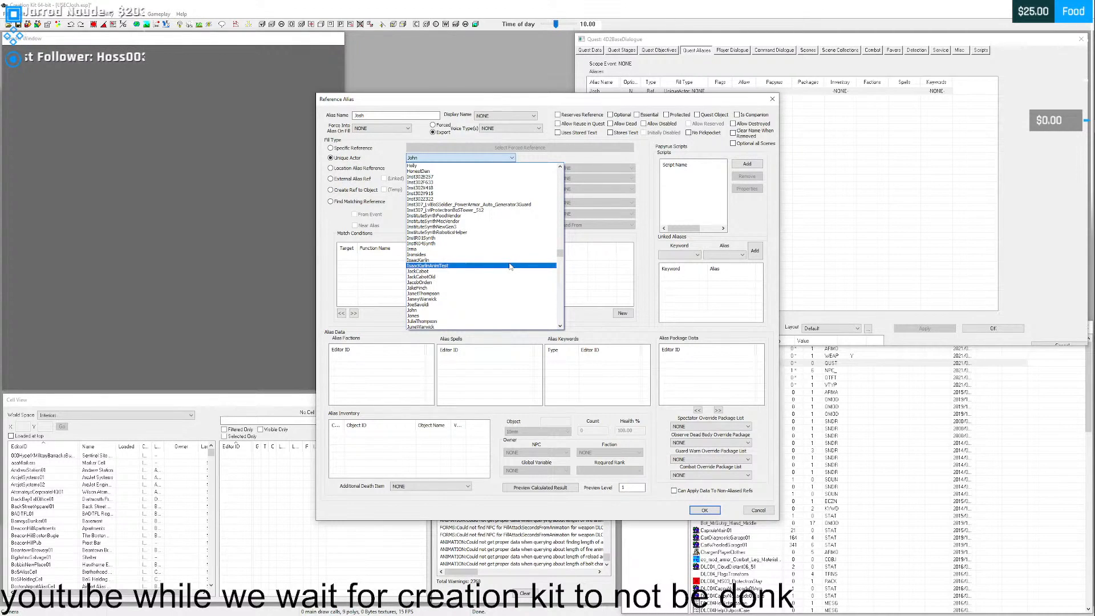
{"action": "scroll", "coordinate": [511, 266], "scroll_direction": "down", "scroll_amount": 1}
{"action": "left_click_drag", "start_coordinate": [561, 253], "coordinate": [560, 170]}
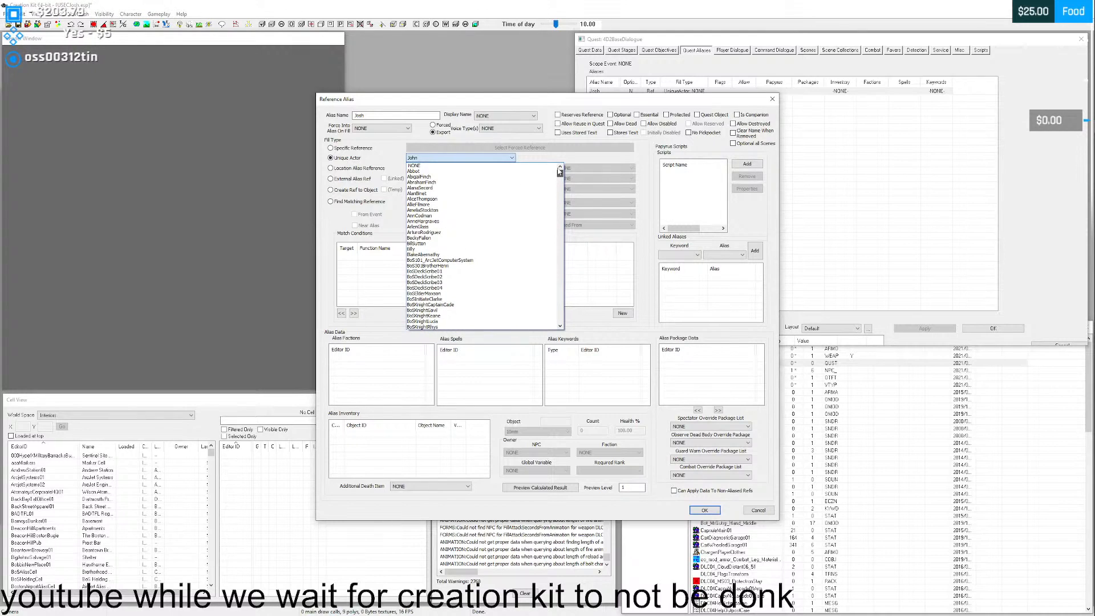
{"action": "left_click", "coordinate": [470, 98]}
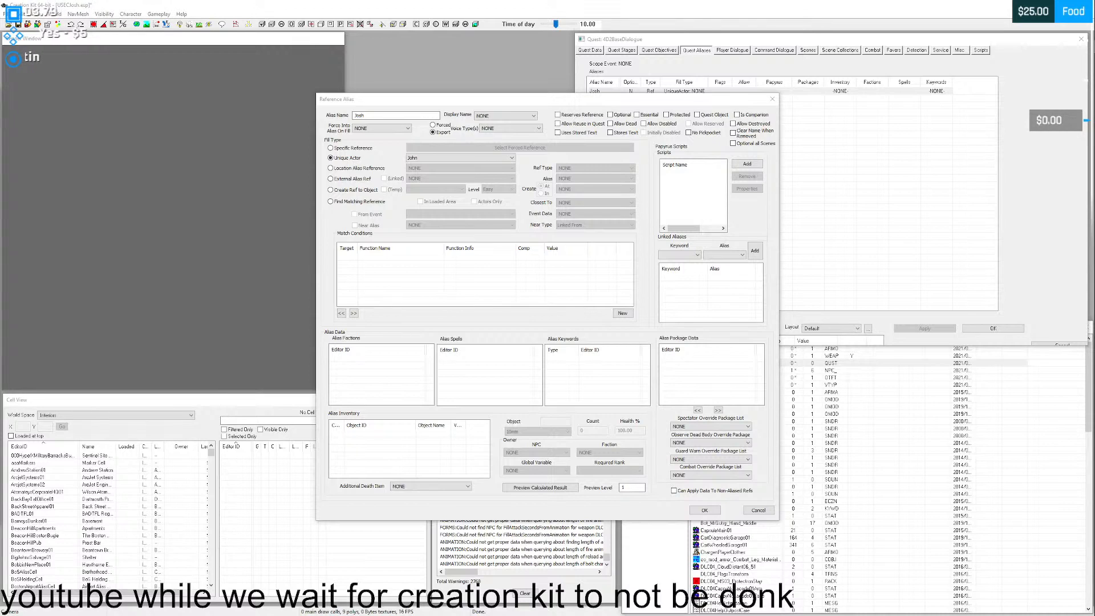
{"action": "left_click", "coordinate": [770, 100]}
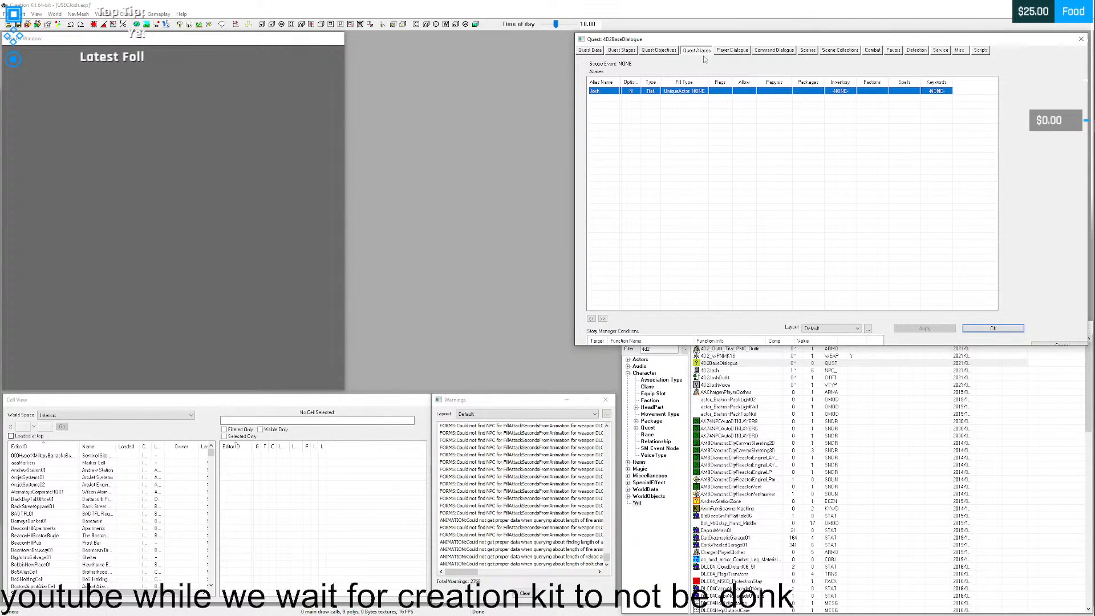
- Select the 4D2BaseDialogueScene01 scene and check which commands its empty scene editor offers
{"action": "left_click", "coordinate": [808, 50]}
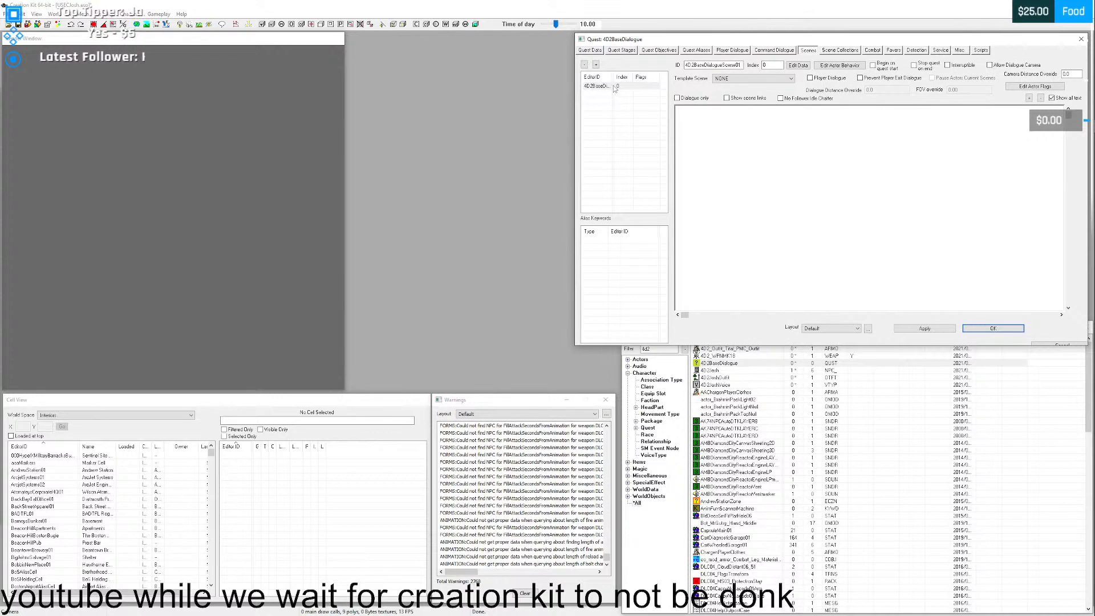
{"action": "left_click", "coordinate": [593, 86]}
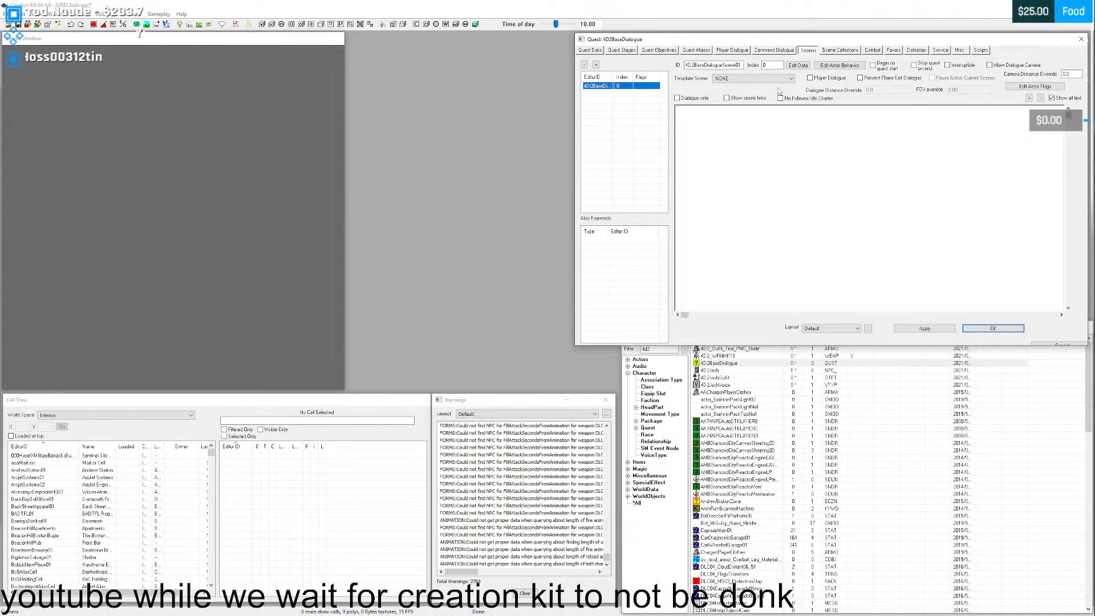
{"action": "right_click", "coordinate": [764, 142]}
{"action": "left_click", "coordinate": [744, 141]}
{"action": "left_click", "coordinate": [143, 56]}
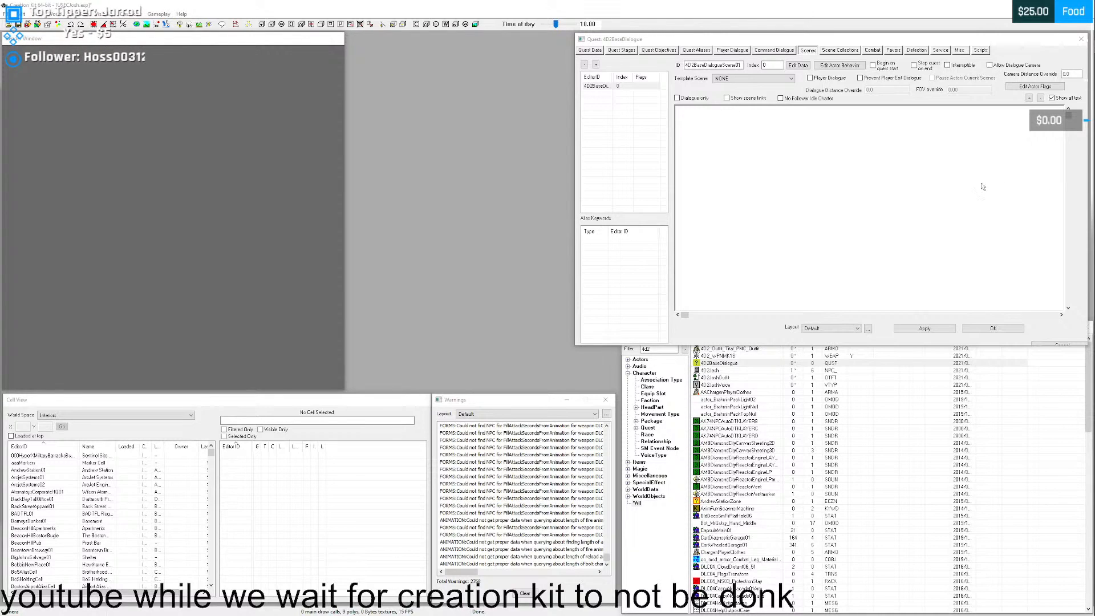
- Close the Josh alias and the 4D2BaseDialogue quest so that the plugin can be saved, and save it
{"action": "left_click", "coordinate": [696, 52]}
{"action": "left_click", "coordinate": [671, 93]}
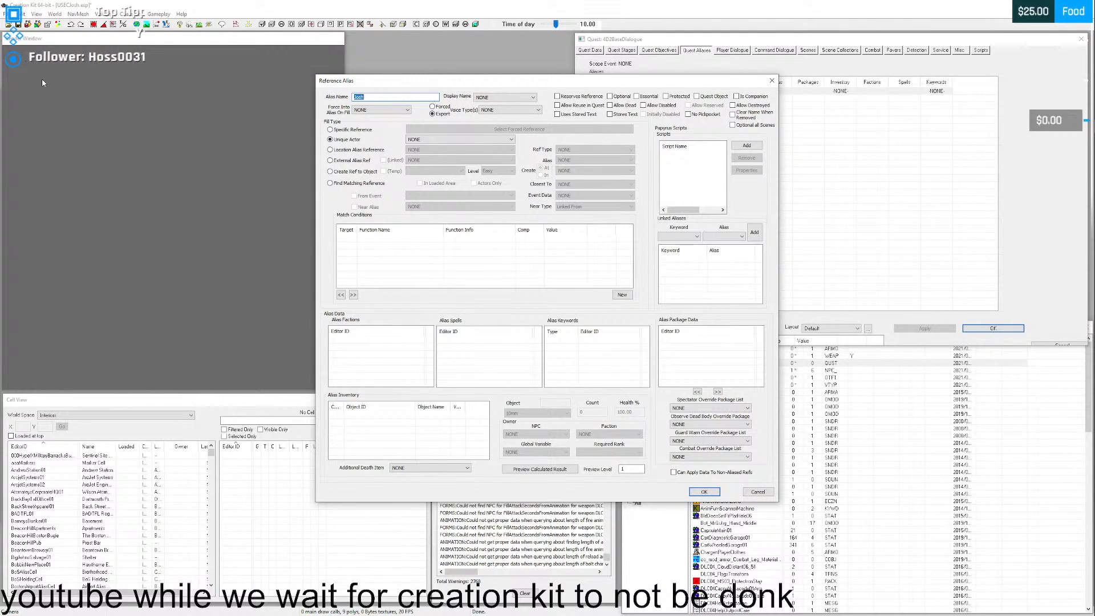
{"action": "left_click", "coordinate": [19, 25]}
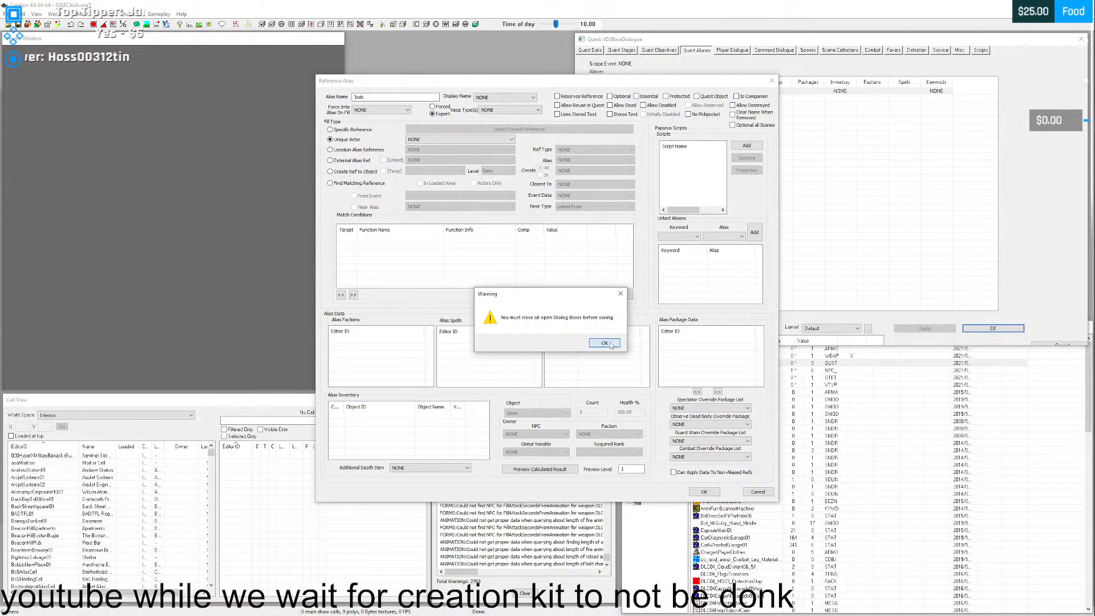
{"action": "left_click", "coordinate": [604, 343]}
{"action": "left_click", "coordinate": [772, 80]}
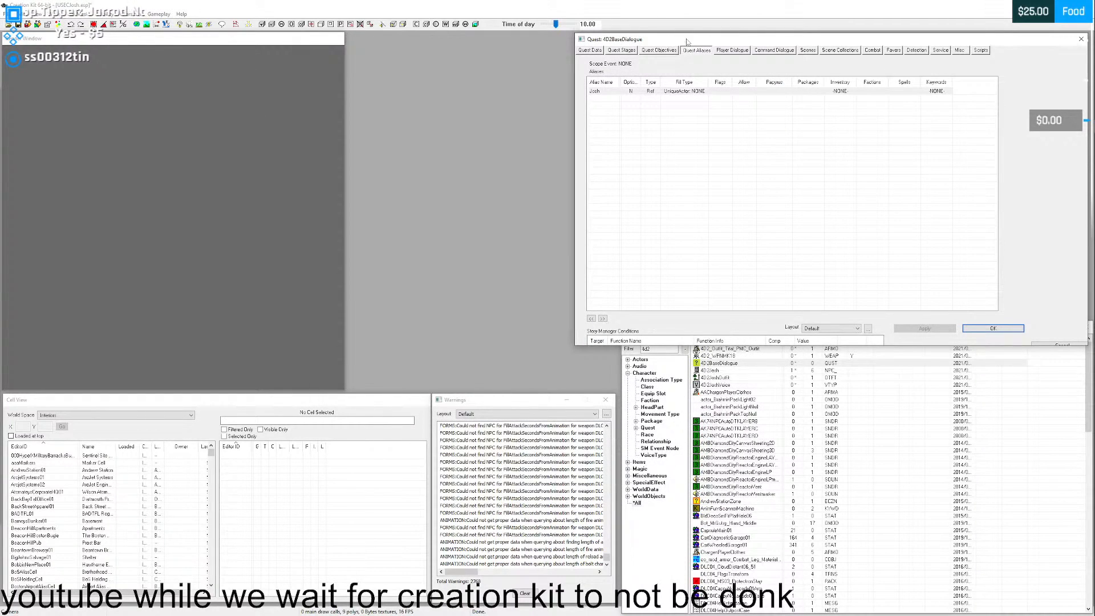
{"action": "left_click", "coordinate": [1081, 39]}
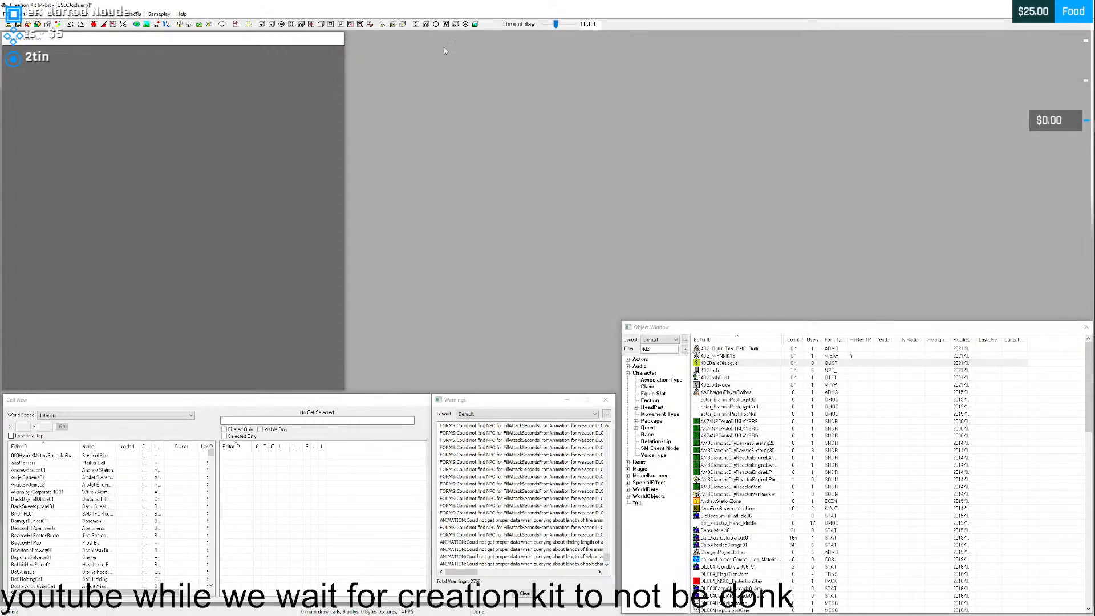
{"action": "key", "text": "ctrl+s"}
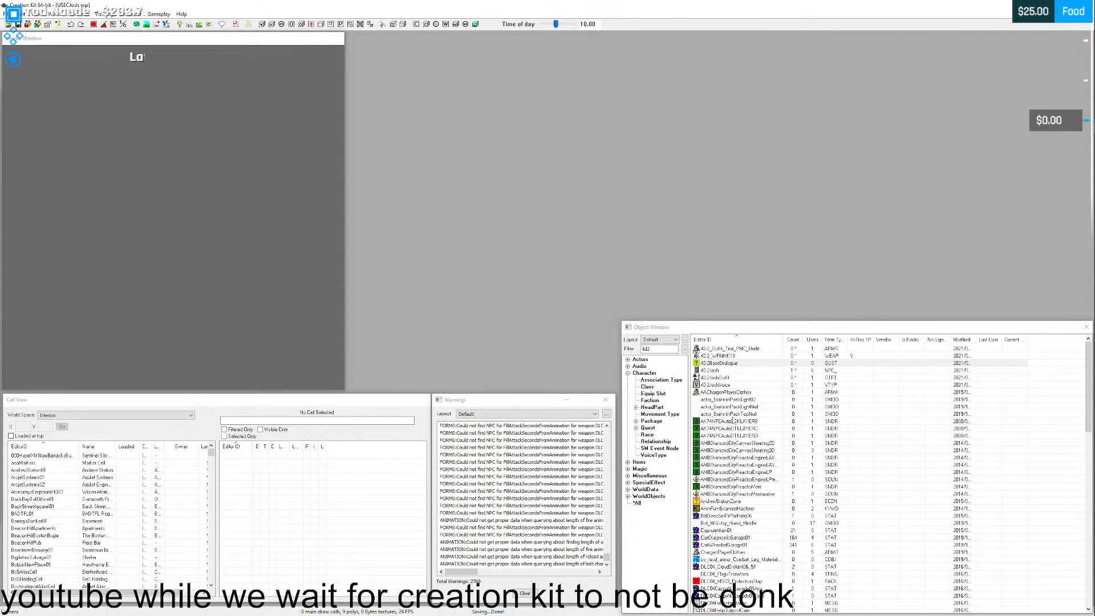
- Reopen the 4D2BaseDialogue quest and its Josh alias, placing the two dialogs side by side
{"action": "double_click", "coordinate": [743, 364]}
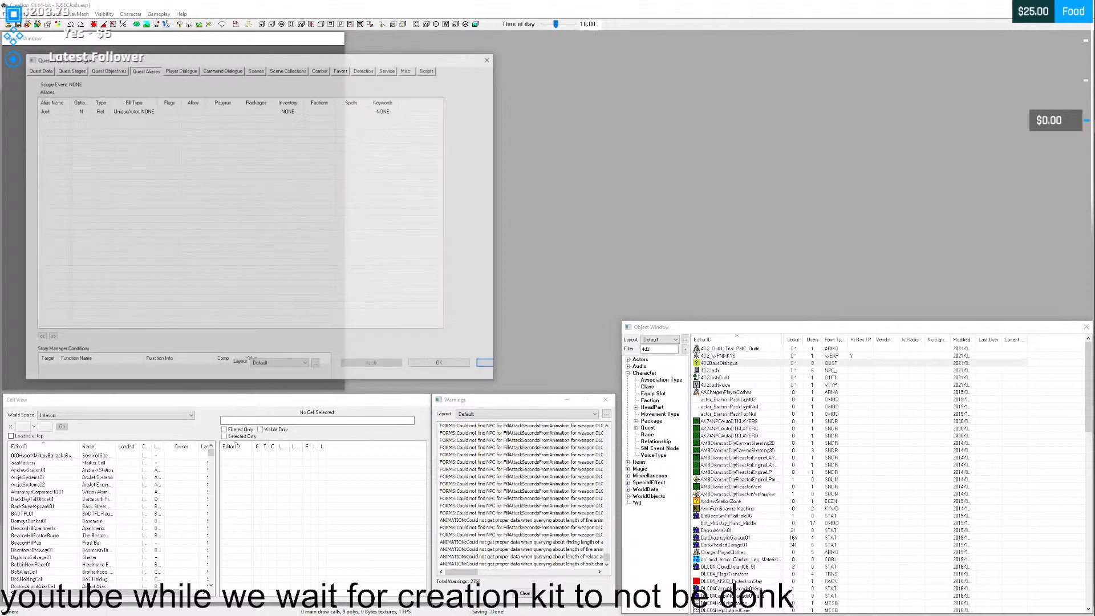
{"action": "left_click_drag", "start_coordinate": [303, 62], "coordinate": [888, 45]}
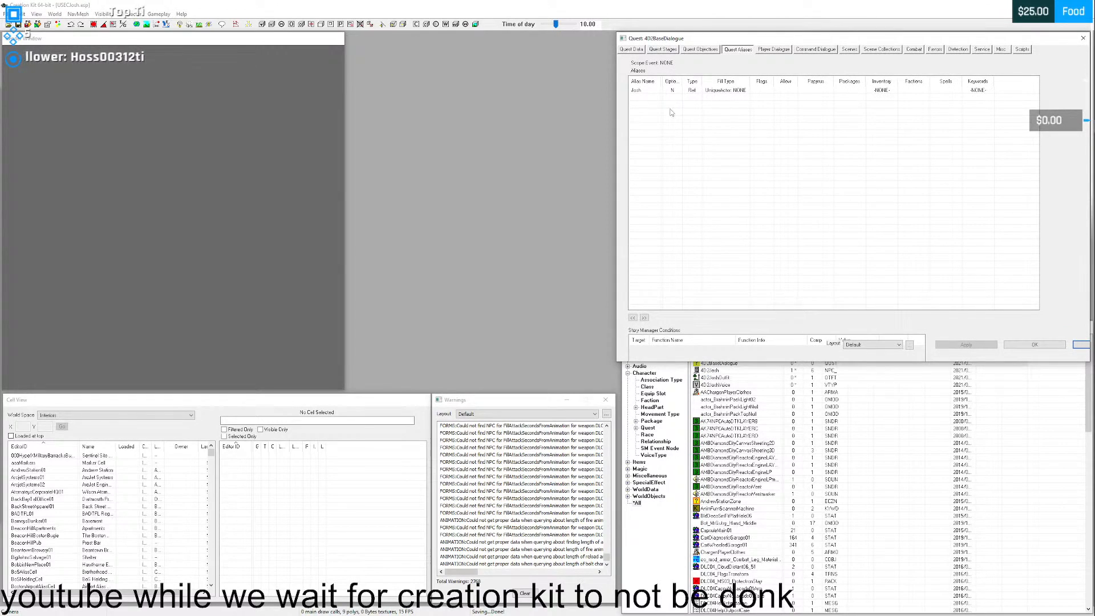
{"action": "double_click", "coordinate": [726, 89]}
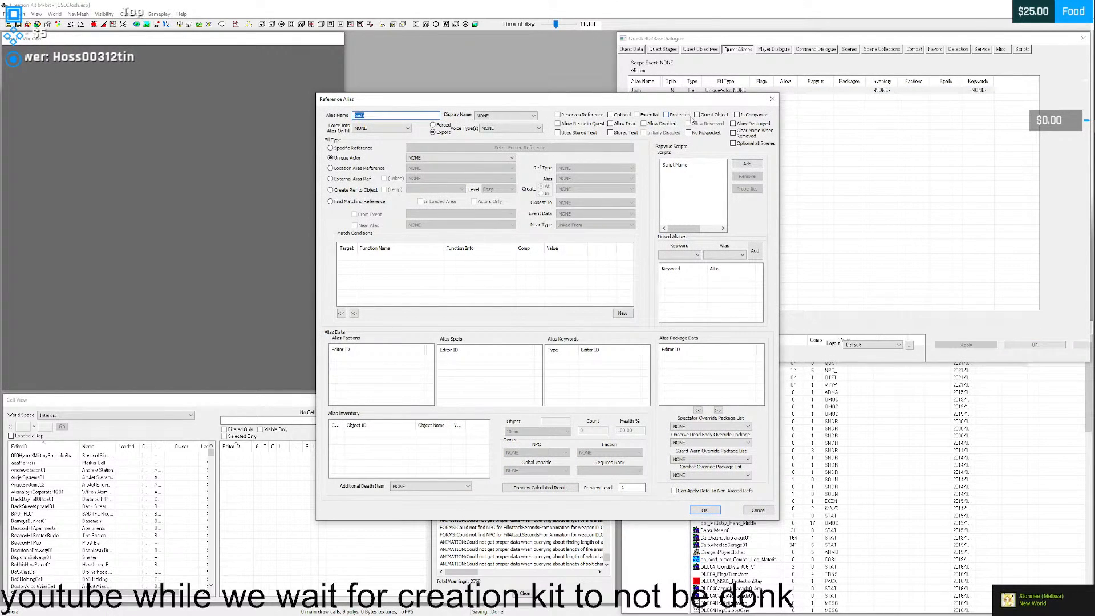
{"action": "left_click_drag", "start_coordinate": [600, 105], "coordinate": [434, 44]}
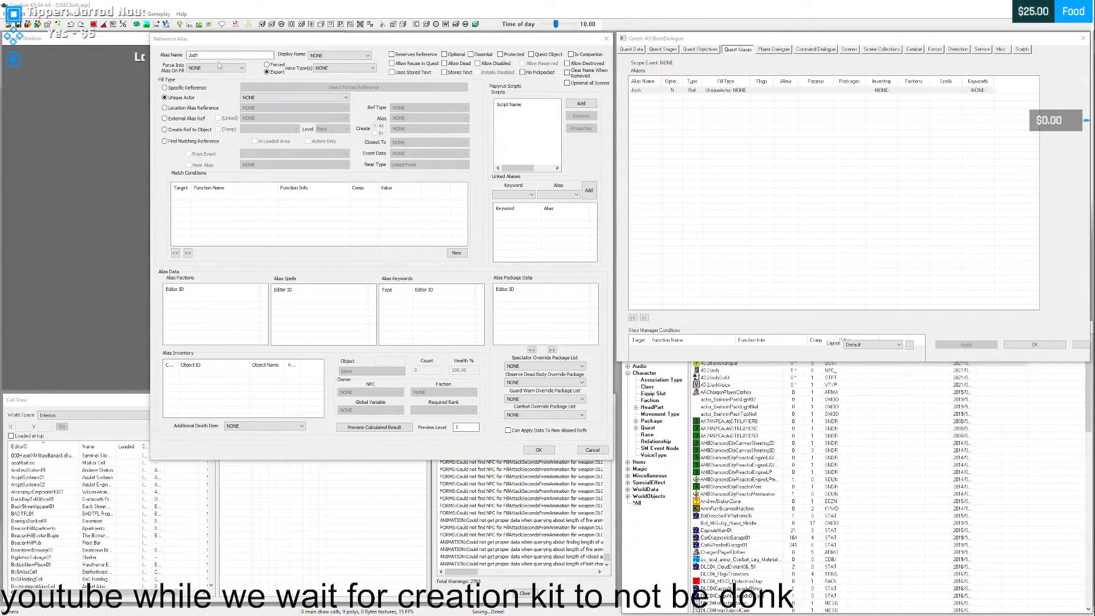
- Search the Josh alias's unique actor list for the companion
{"action": "left_click", "coordinate": [320, 98]}
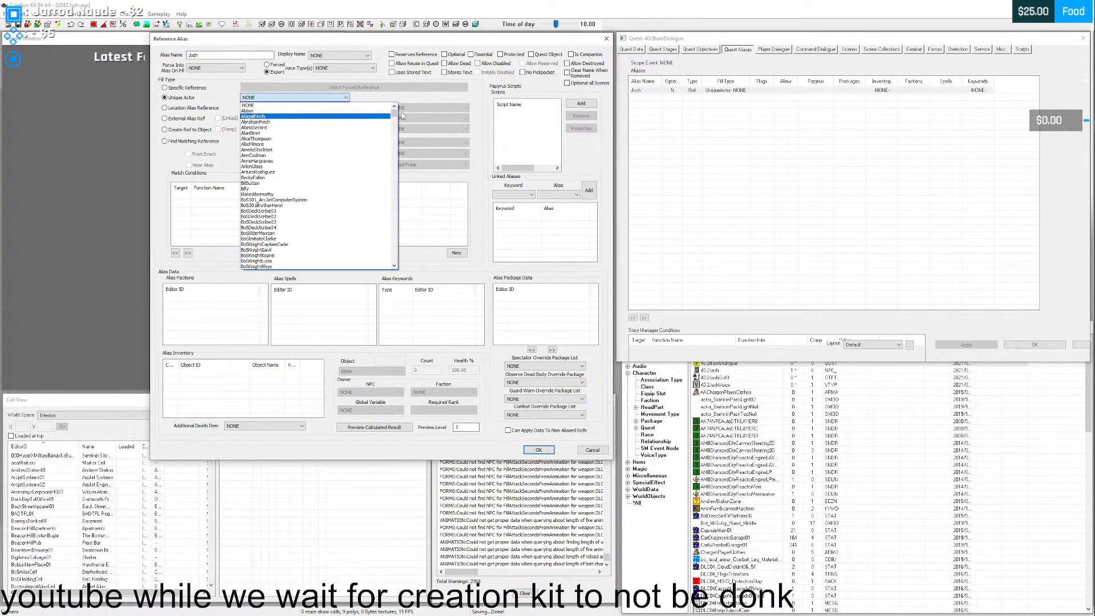
{"action": "scroll", "coordinate": [395, 121], "scroll_direction": "down", "scroll_amount": 10}
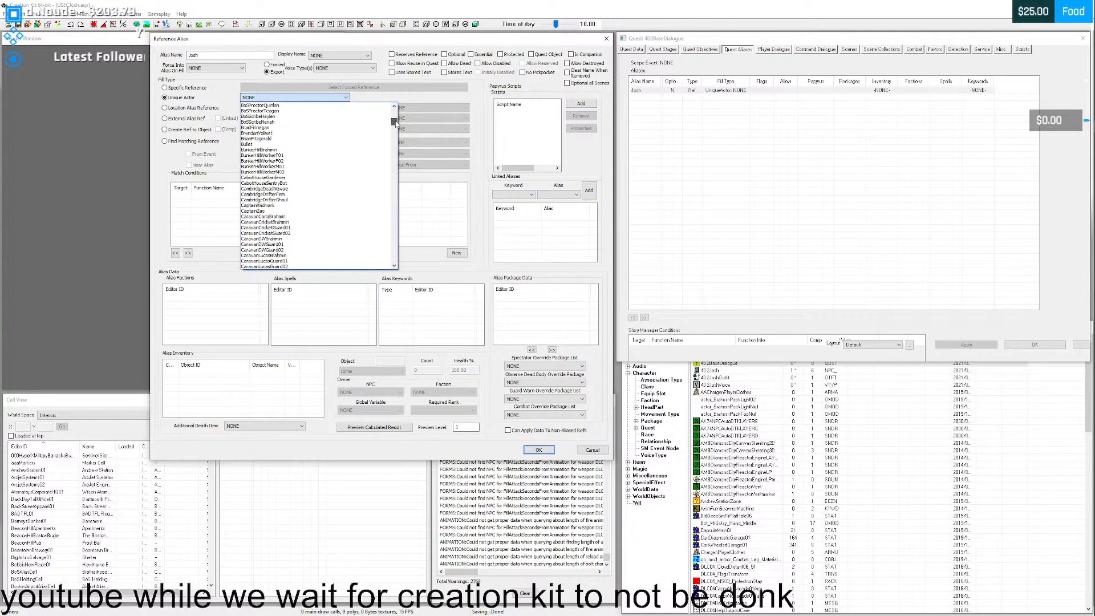
{"action": "key", "text": "s"}
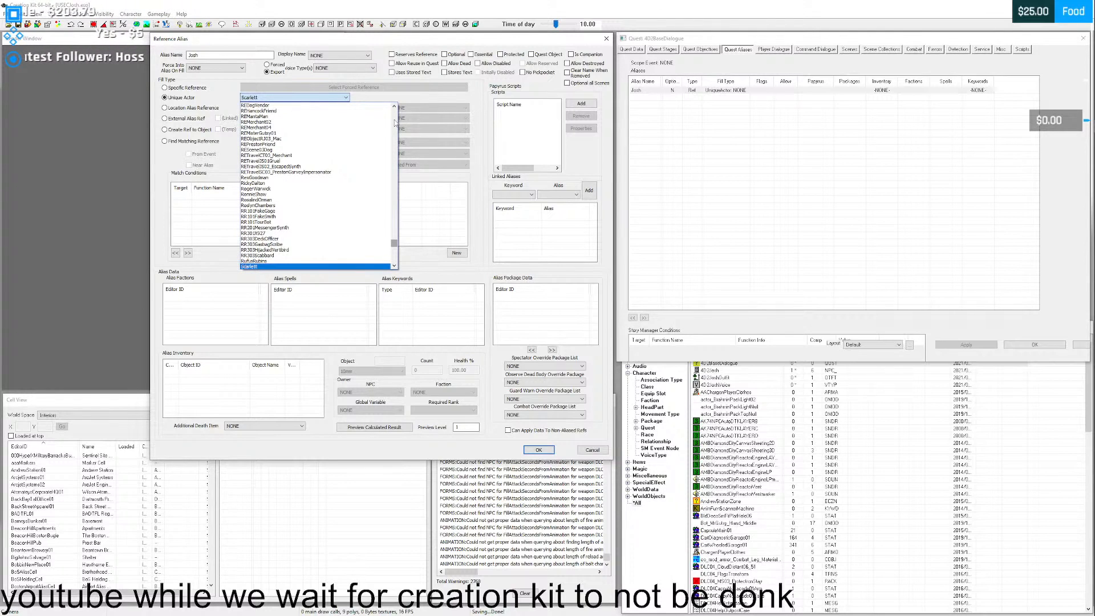
{"action": "key", "text": "j"}
{"action": "key", "text": "o"}
{"action": "key", "text": "h"}
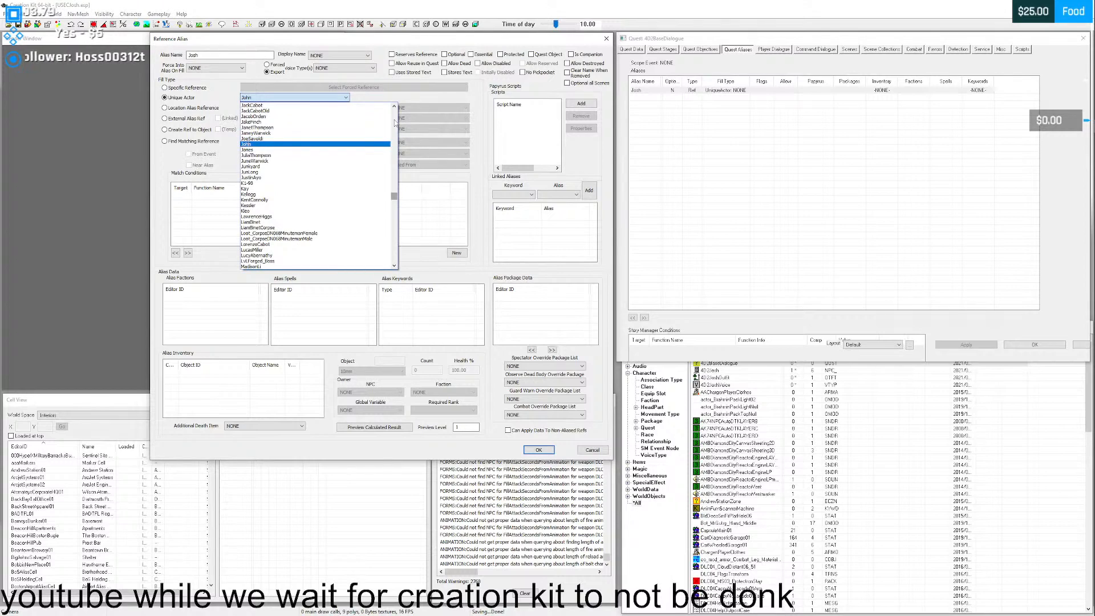
{"action": "left_click", "coordinate": [363, 99]}
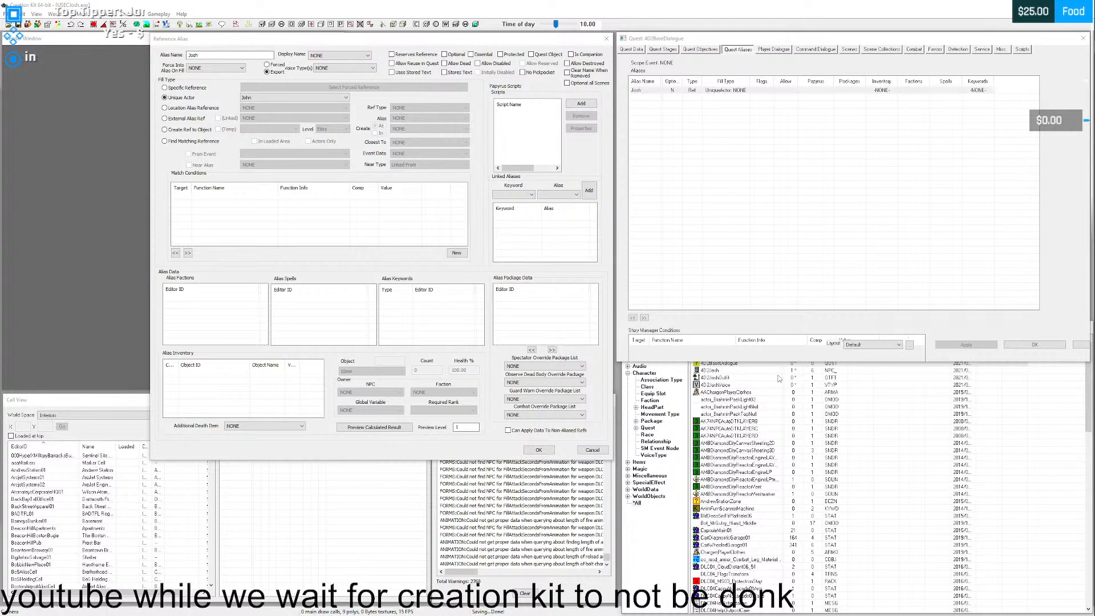
- Check the companion's editor ID among the 4D2 objects and look through the alias's unique actor list for it again
{"action": "left_click", "coordinate": [740, 378]}
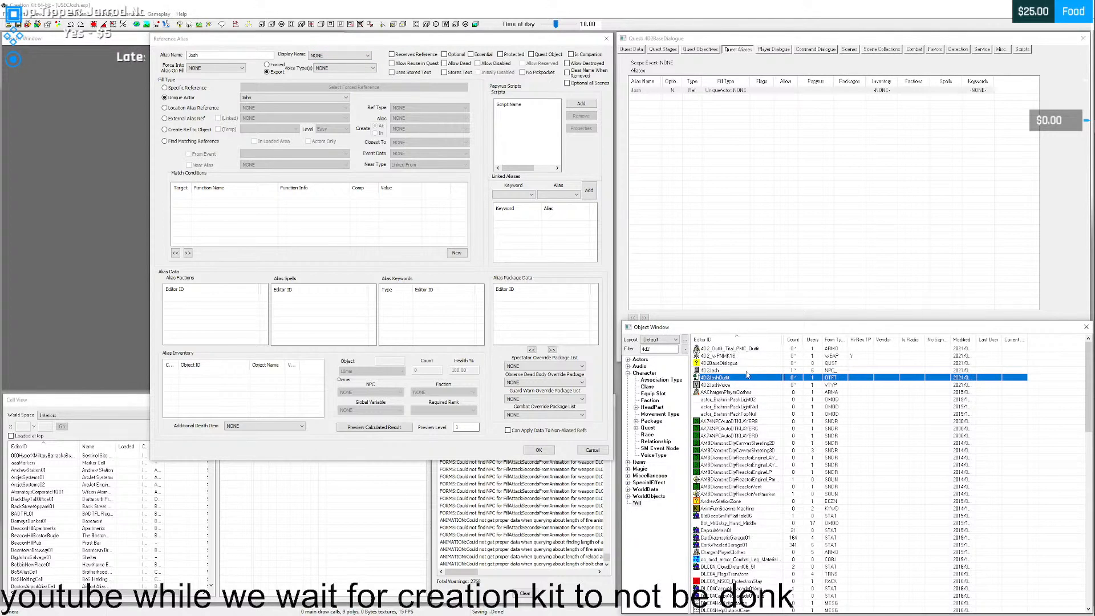
{"action": "left_click", "coordinate": [726, 371]}
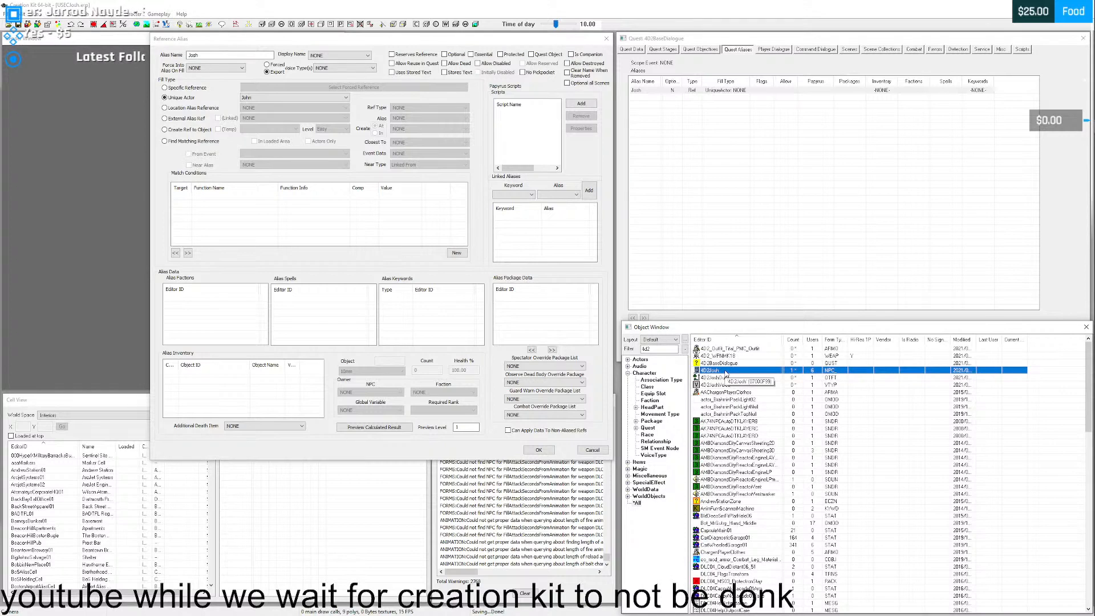
{"action": "left_click", "coordinate": [279, 98]}
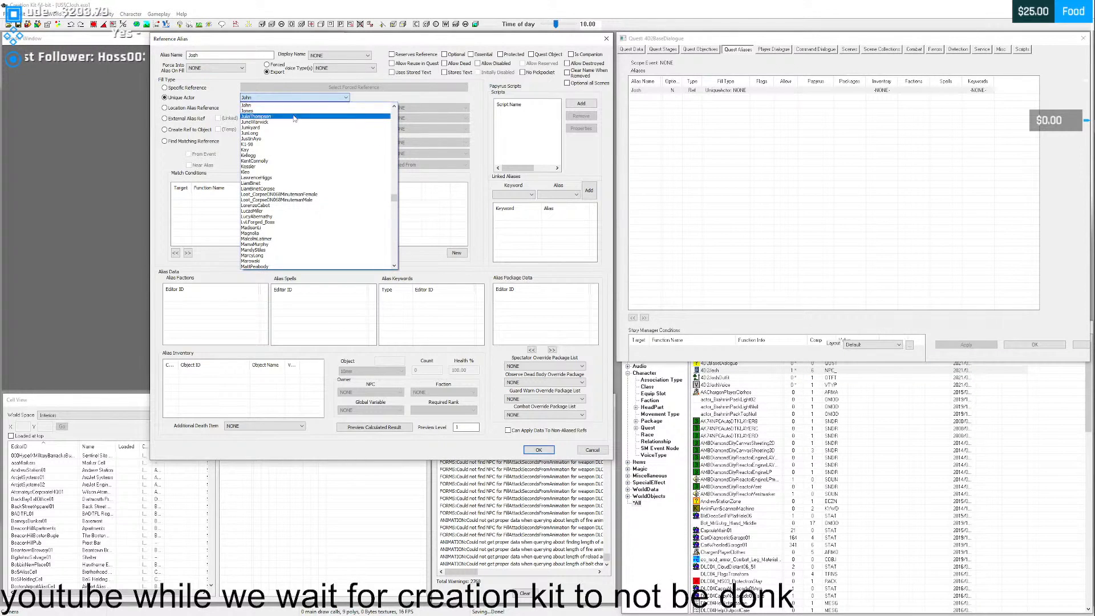
{"action": "scroll", "coordinate": [281, 146], "scroll_direction": "down", "scroll_amount": 5}
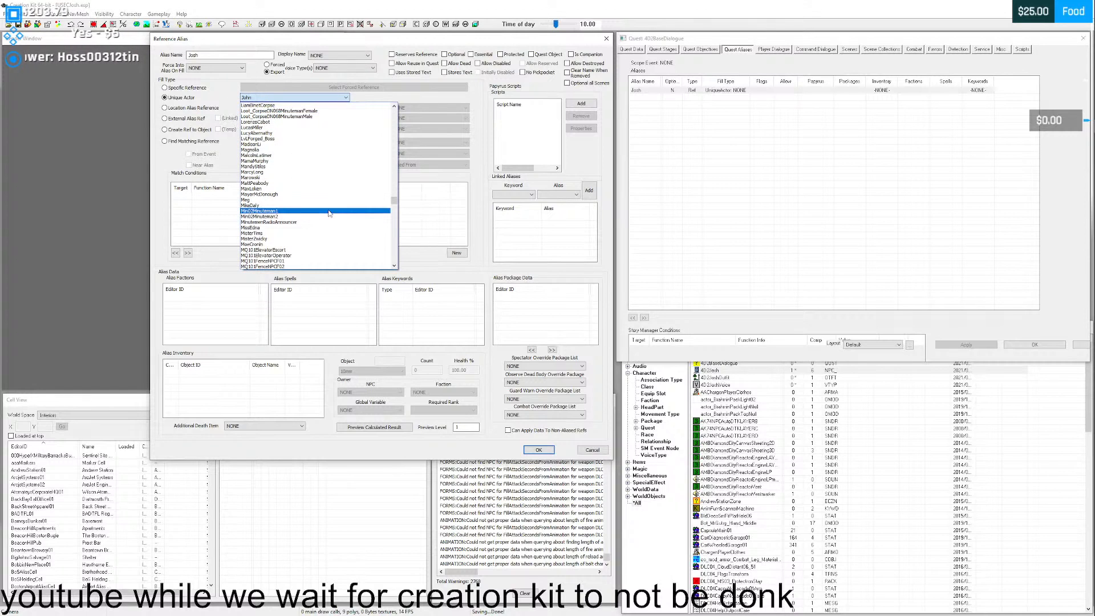
{"action": "left_click_drag", "start_coordinate": [393, 198], "coordinate": [390, 262]}
{"action": "left_click", "coordinate": [477, 246]}
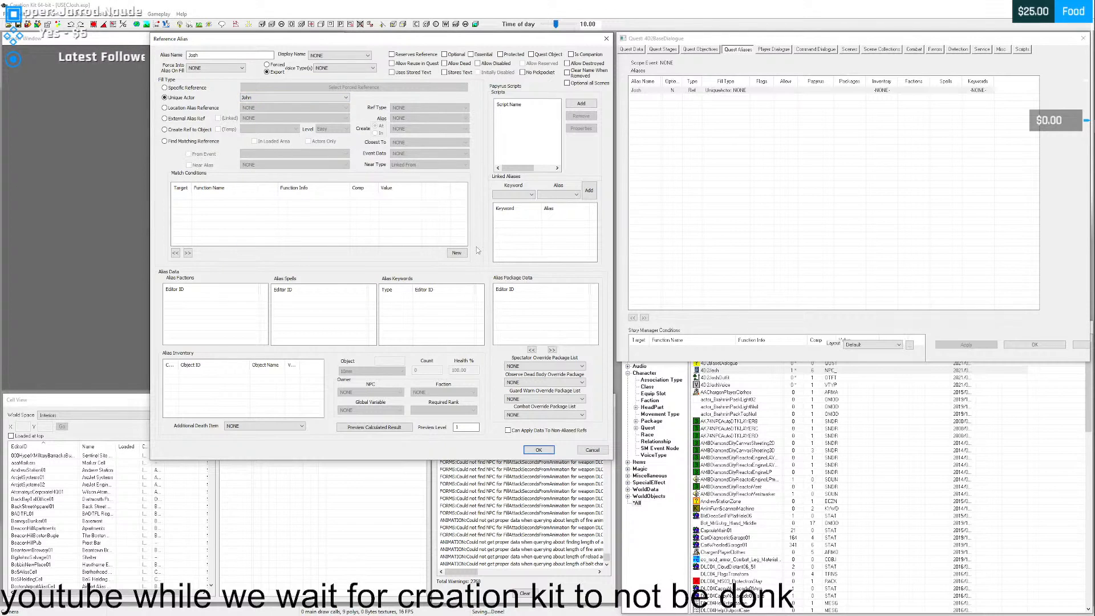
{"action": "left_click", "coordinate": [265, 97]}
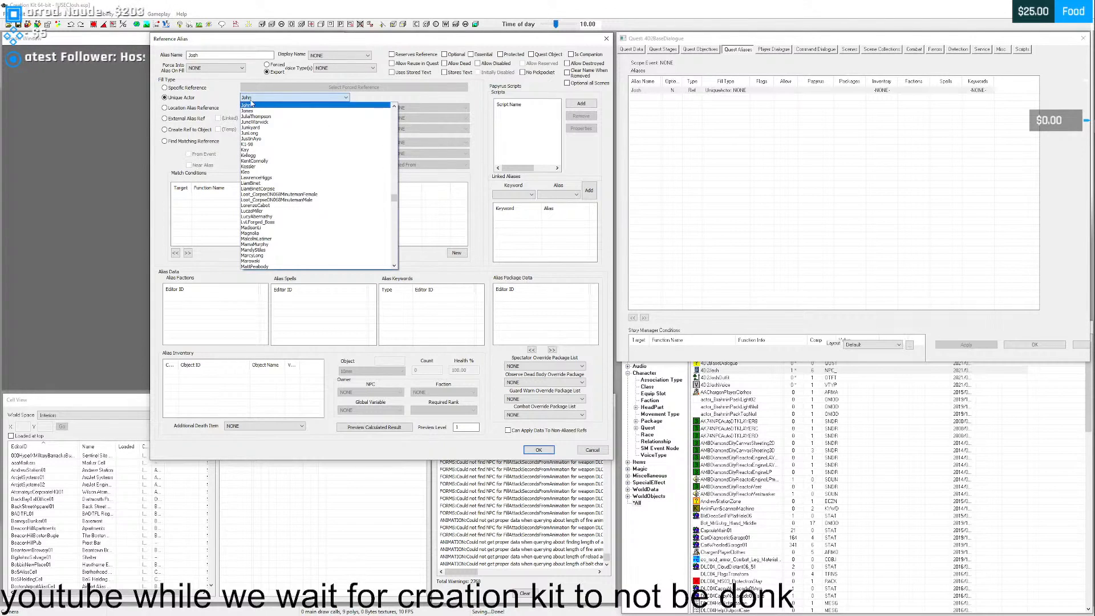
{"action": "left_click", "coordinate": [265, 97]}
- Try the Specific Reference and Find Matching Reference fill types for the Josh alias
{"action": "left_click", "coordinate": [165, 87]}
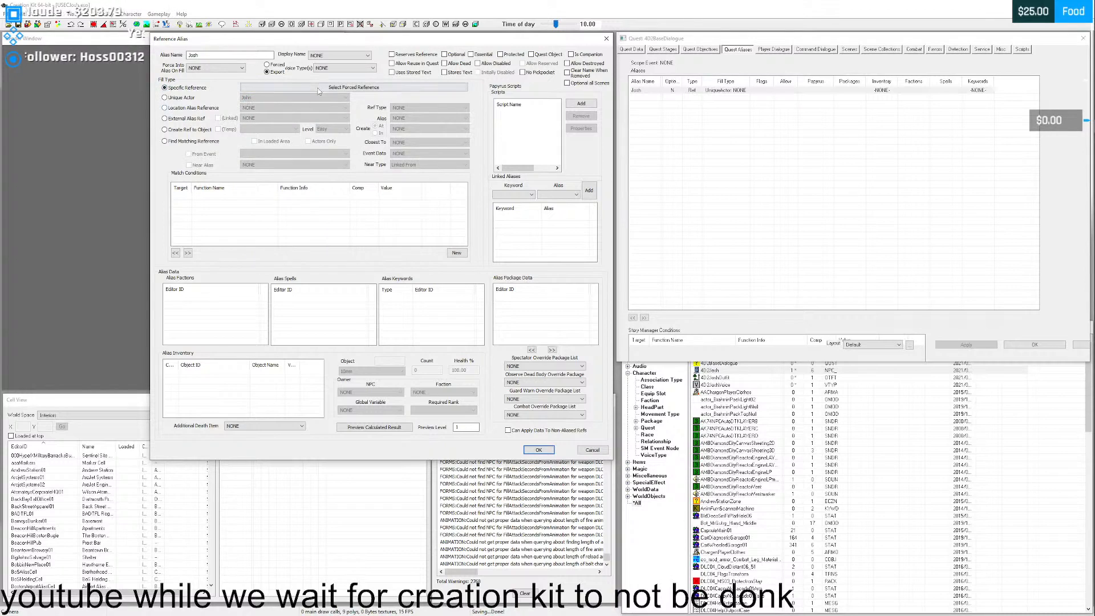
{"action": "left_click", "coordinate": [164, 141]}
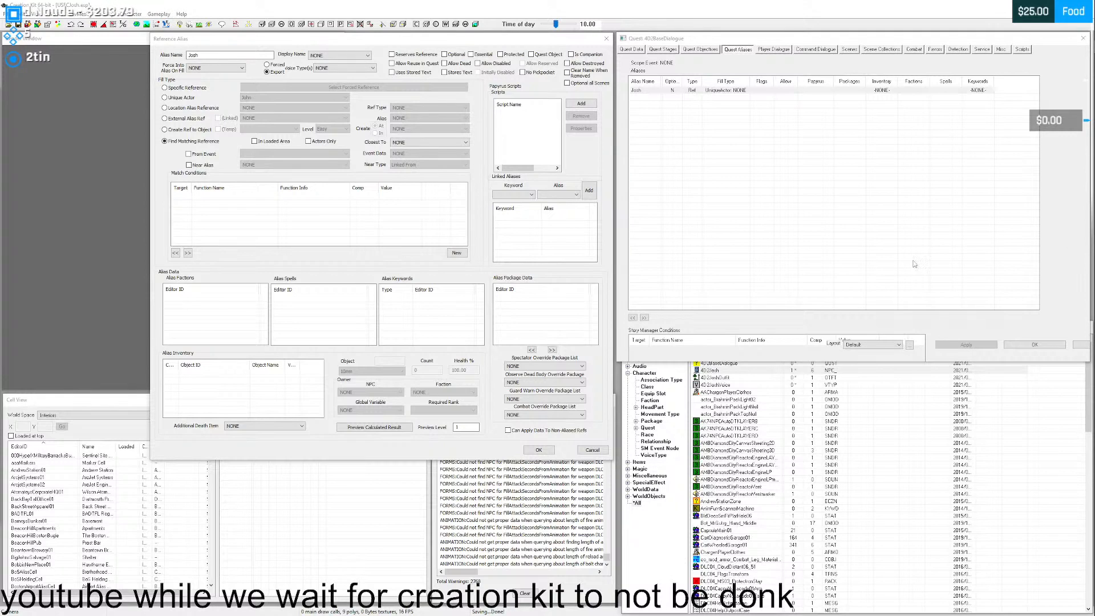
{"action": "left_click", "coordinate": [207, 56]}
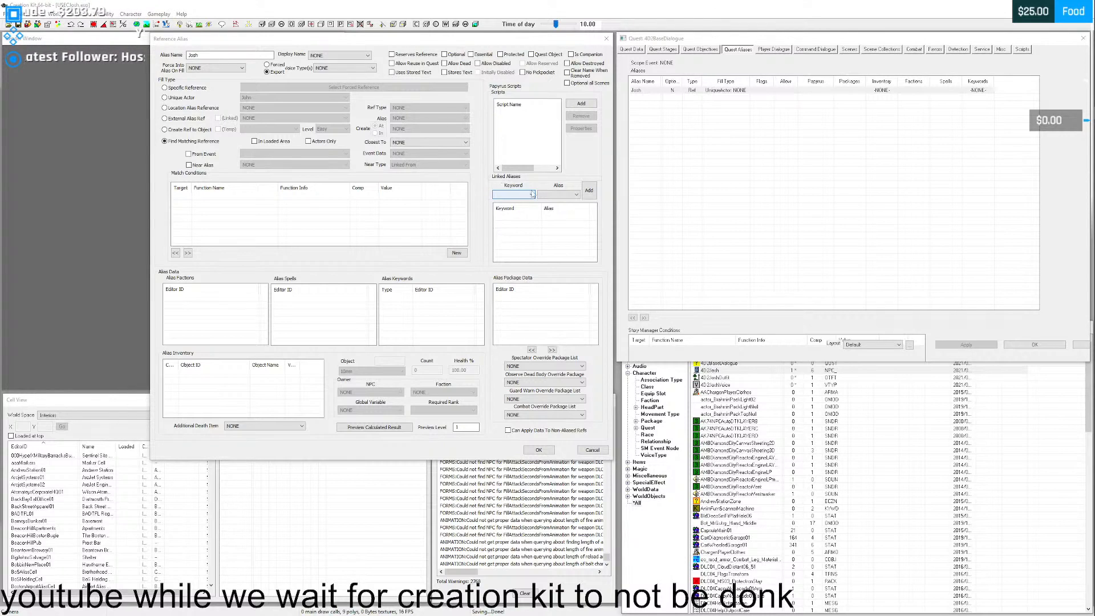
- Return the Josh alias to the Unique Actor fill type with the actor set to NONE, and save the alias
{"action": "left_click", "coordinate": [271, 96]}
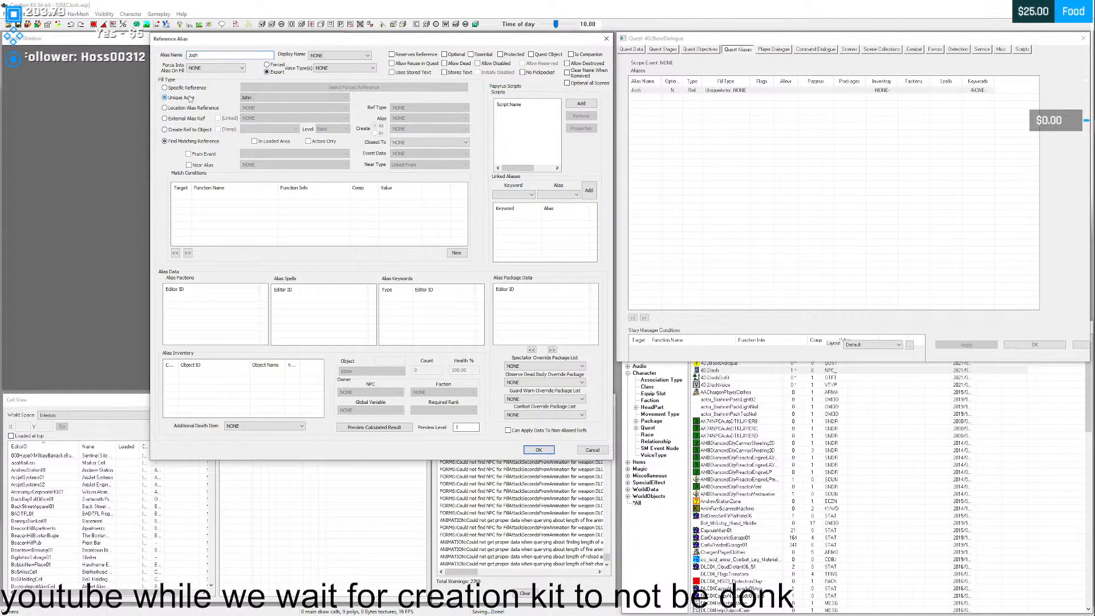
{"action": "left_click", "coordinate": [165, 97]}
{"action": "left_click", "coordinate": [294, 98]}
{"action": "scroll", "coordinate": [273, 117], "scroll_direction": "up", "scroll_amount": 5}
{"action": "scroll", "coordinate": [271, 115], "scroll_direction": "up", "scroll_amount": 15}
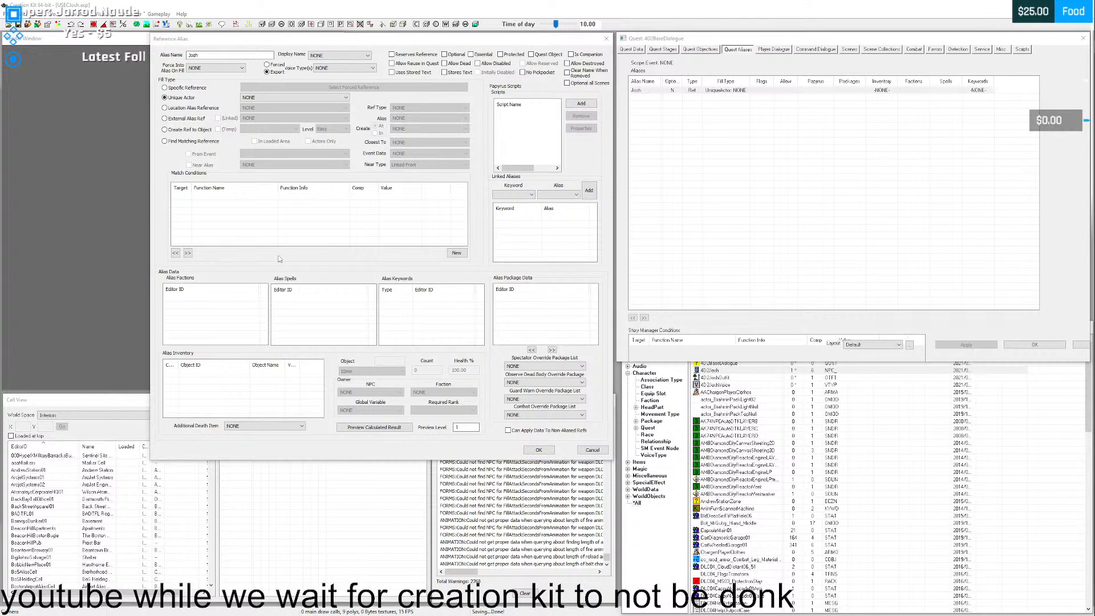
{"action": "left_click", "coordinate": [538, 450]}
- Open the 4D2Josh actor, flag it as Unique, inspect its body preview, and save the actor
{"action": "left_click", "coordinate": [713, 386]}
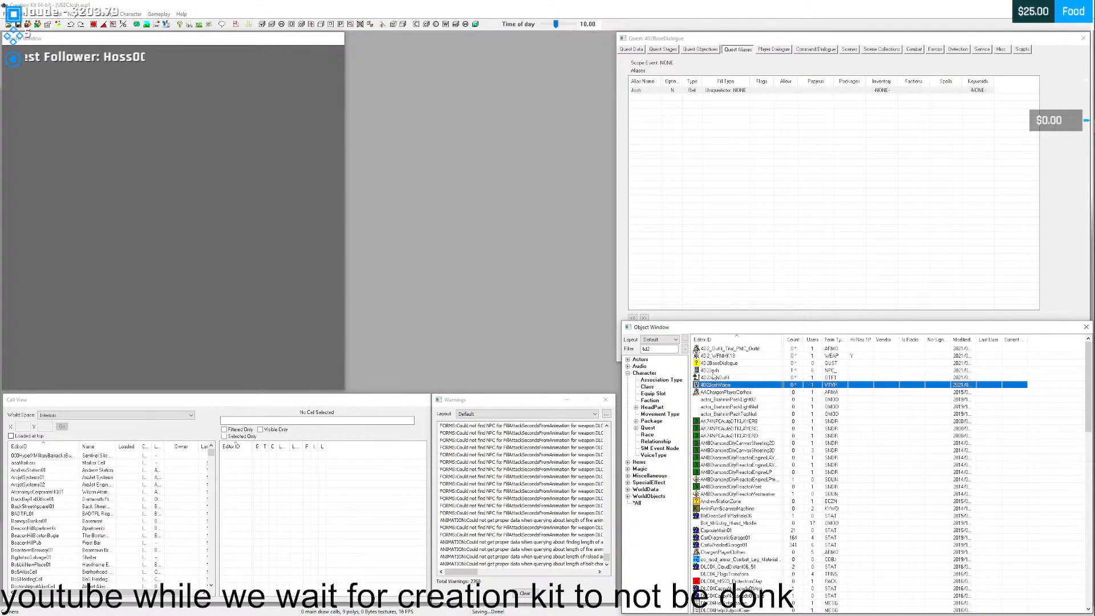
{"action": "double_click", "coordinate": [713, 373]}
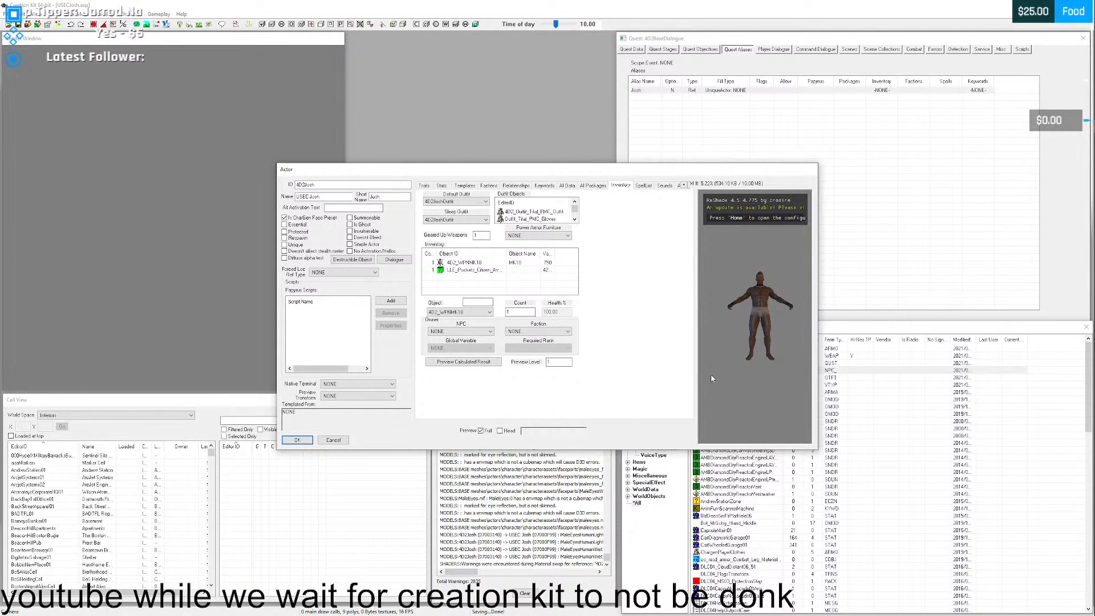
{"action": "left_click", "coordinate": [285, 244]}
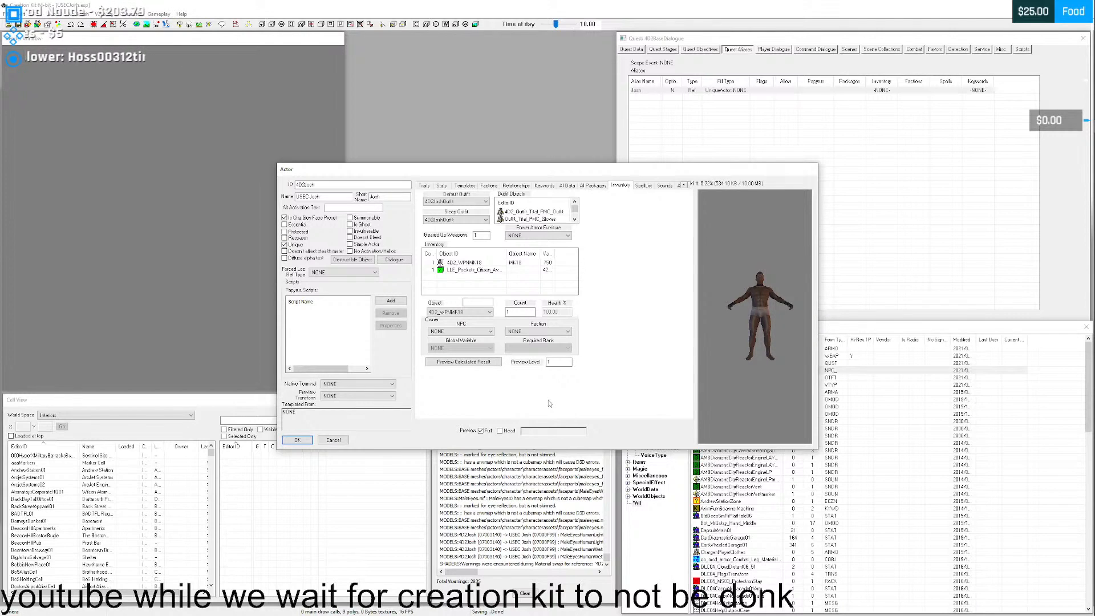
{"action": "scroll", "coordinate": [748, 328], "scroll_direction": "up", "scroll_amount": 5}
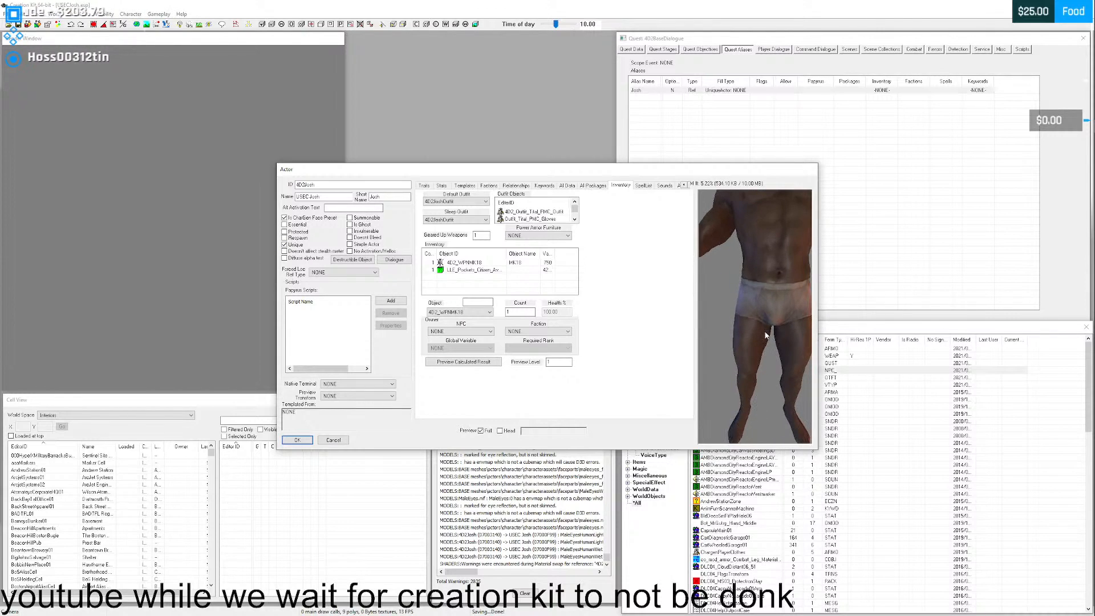
{"action": "mouse_move", "coordinate": [757, 366]}
{"action": "middle_mouse_down"}
{"action": "mouse_move", "coordinate": [765, 382]}
{"action": "mouse_move", "coordinate": [760, 359]}
{"action": "middle_mouse_up"}
{"action": "mouse_move", "coordinate": [758, 358]}
{"action": "left_mouse_down"}
{"action": "mouse_move", "coordinate": [725, 354]}
{"action": "mouse_move", "coordinate": [776, 351]}
{"action": "mouse_move", "coordinate": [710, 353]}
{"action": "mouse_move", "coordinate": [717, 315]}
{"action": "mouse_move", "coordinate": [768, 349]}
{"action": "mouse_move", "coordinate": [738, 337]}
{"action": "mouse_move", "coordinate": [754, 338]}
{"action": "left_mouse_up"}
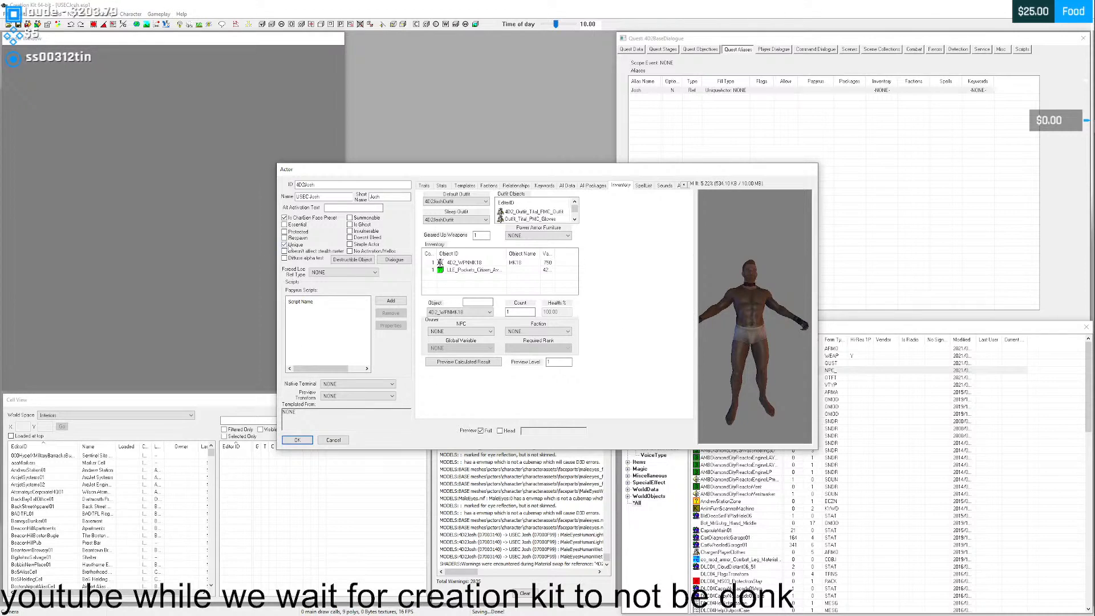
{"action": "left_click", "coordinate": [297, 440]}
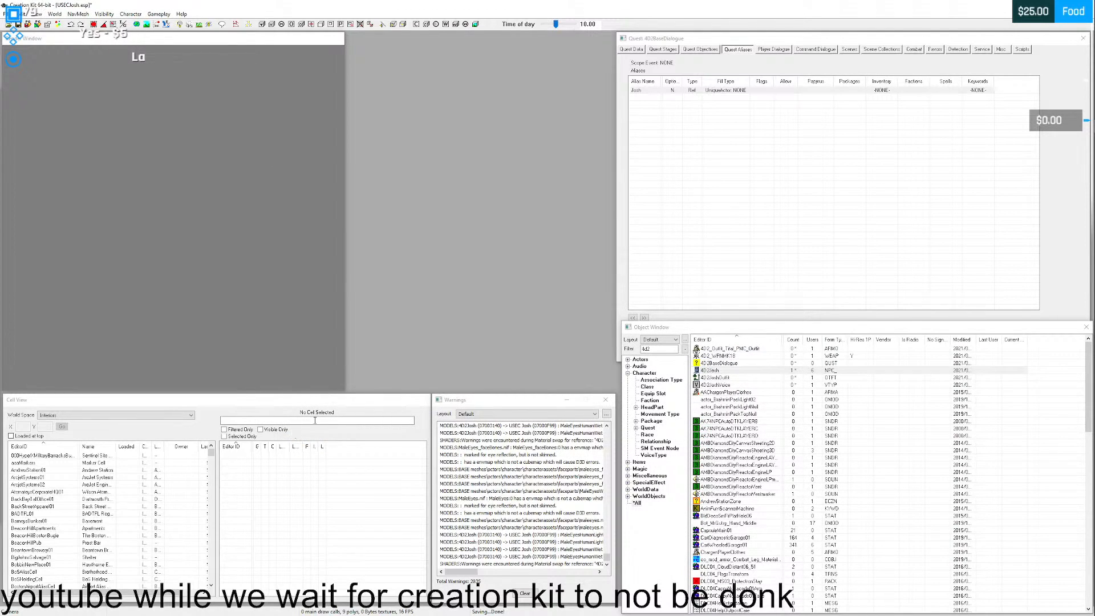
- Reopen the Josh alias from the quest's alias list and move its dialog clear of the other windows
{"action": "left_click", "coordinate": [725, 90]}
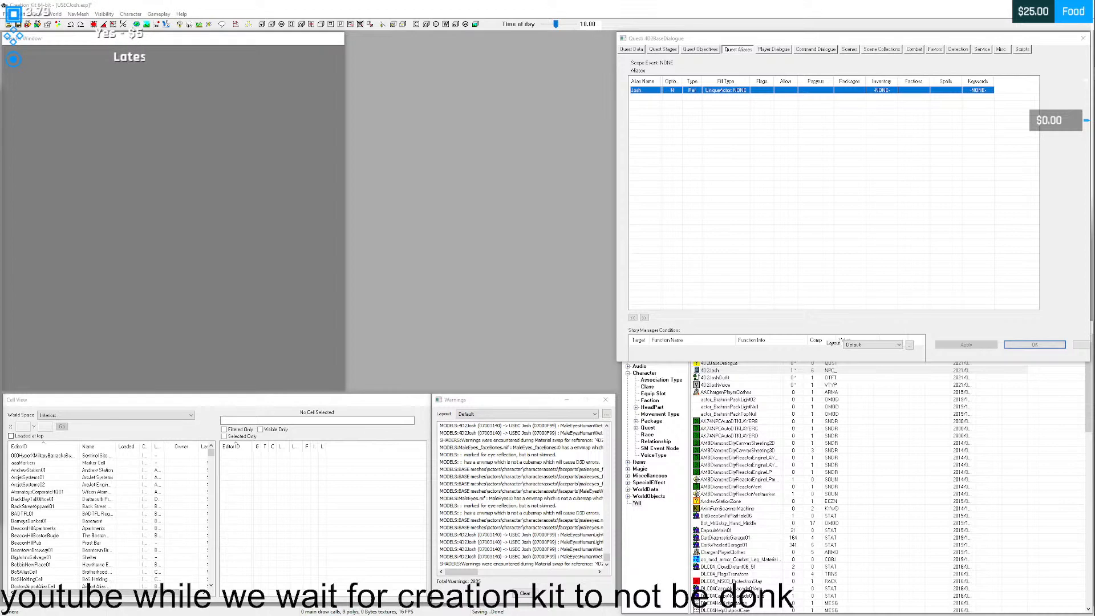
{"action": "double_click", "coordinate": [644, 90]}
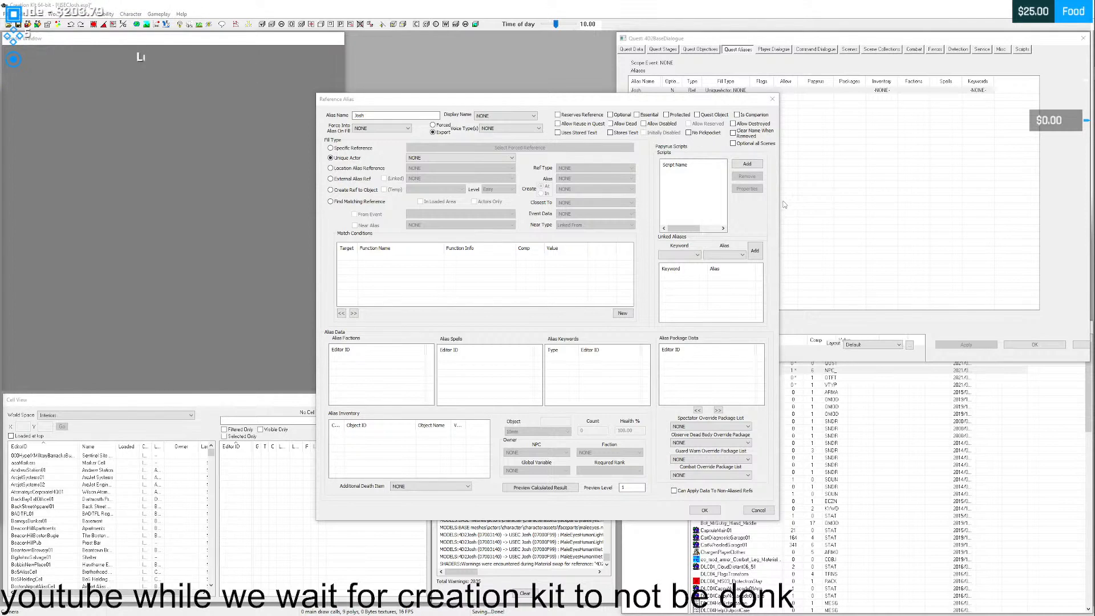
{"action": "left_click_drag", "start_coordinate": [583, 102], "coordinate": [560, 67]}
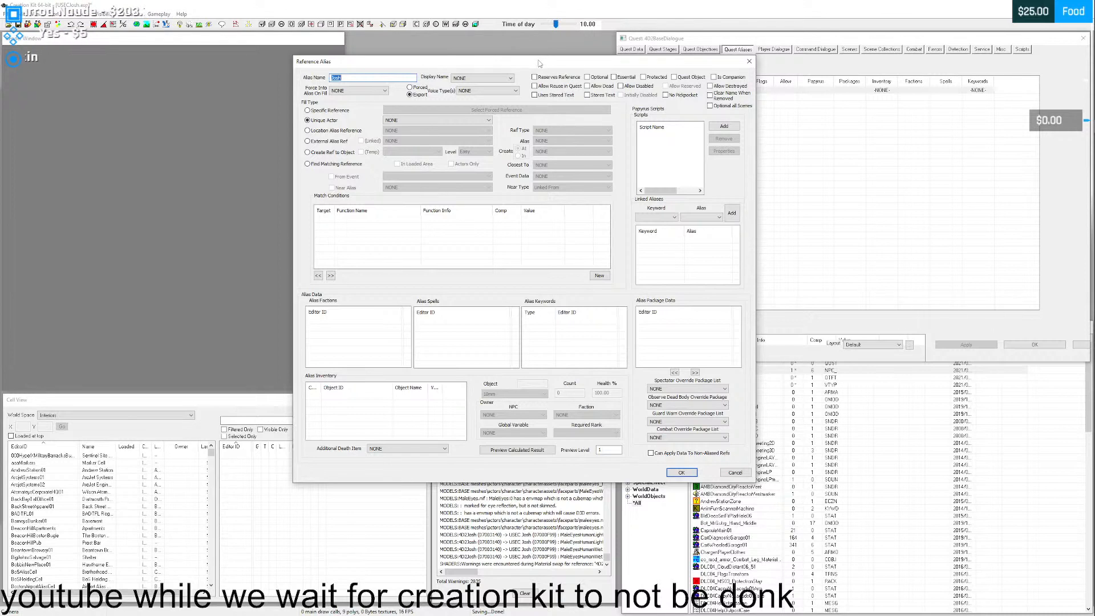
{"action": "left_click_drag", "start_coordinate": [544, 59], "coordinate": [539, 62]}
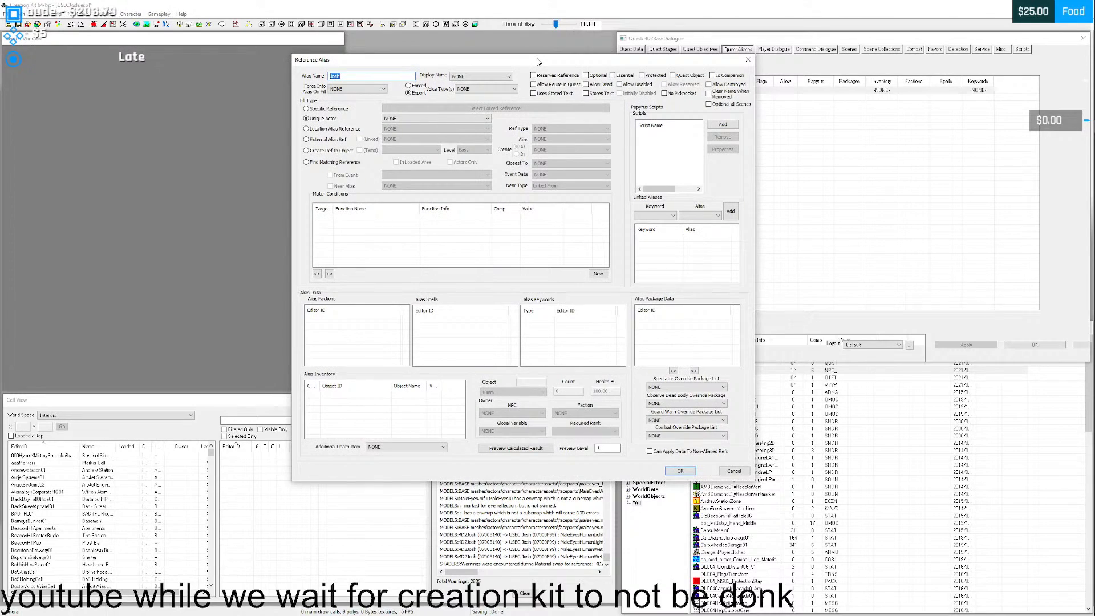